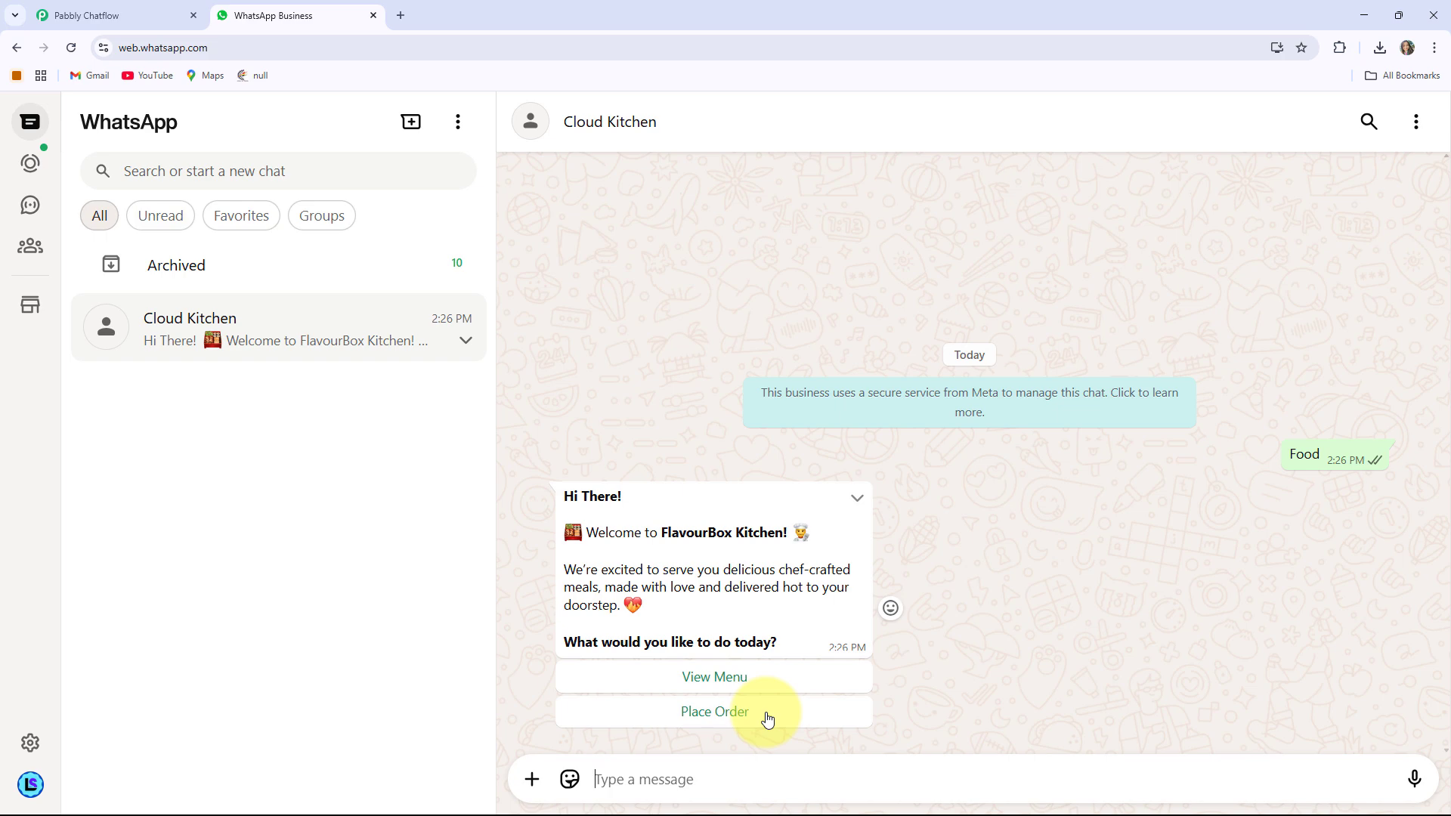
Browse the menu to Main Course and order the Wrapped Cutlets (599/-)
{"action": "left_click", "coordinate": [706, 685]}
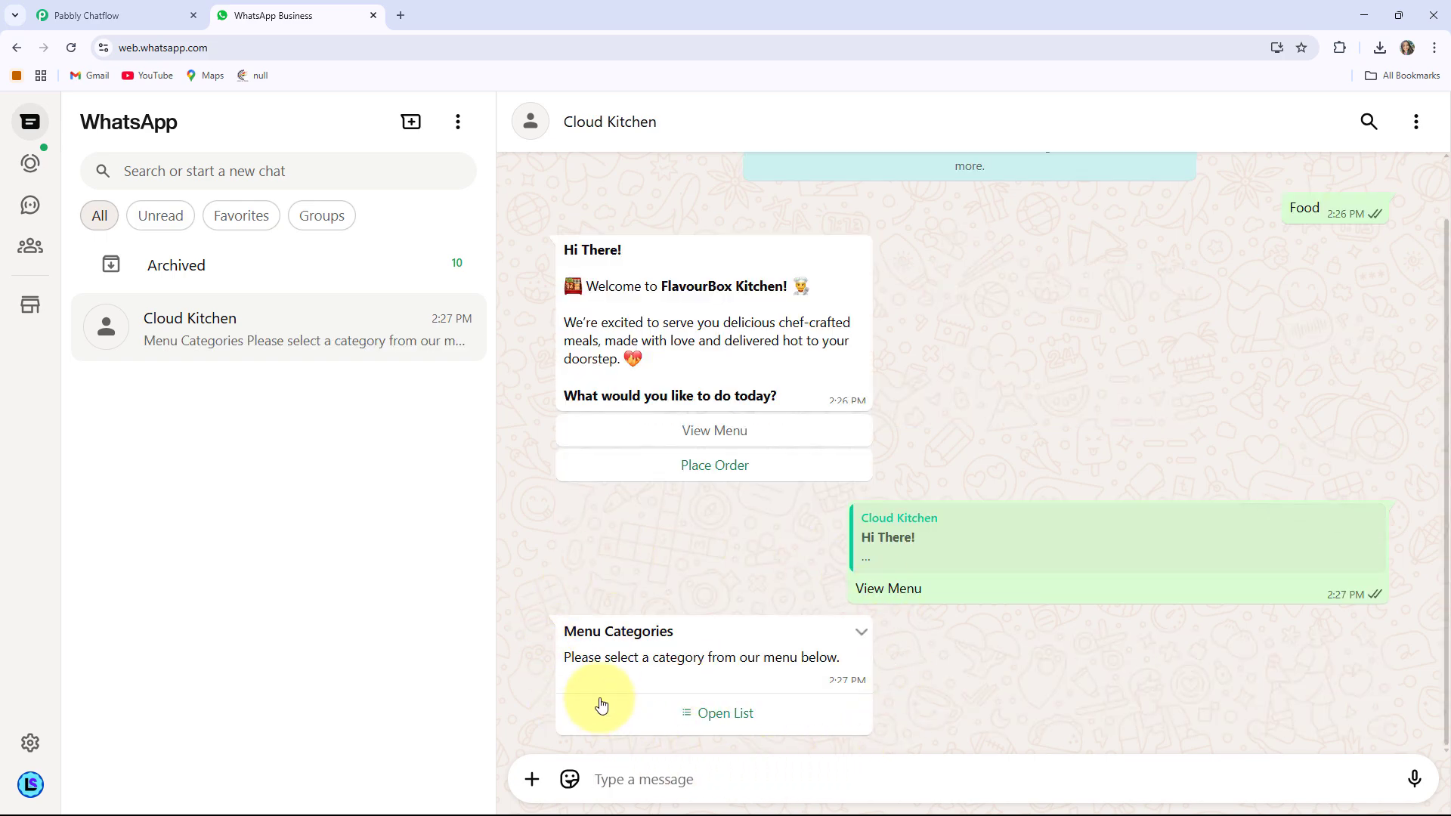
{"action": "left_click_drag", "start_coordinate": [561, 640], "coordinate": [696, 650]}
{"action": "left_click", "coordinate": [696, 649]}
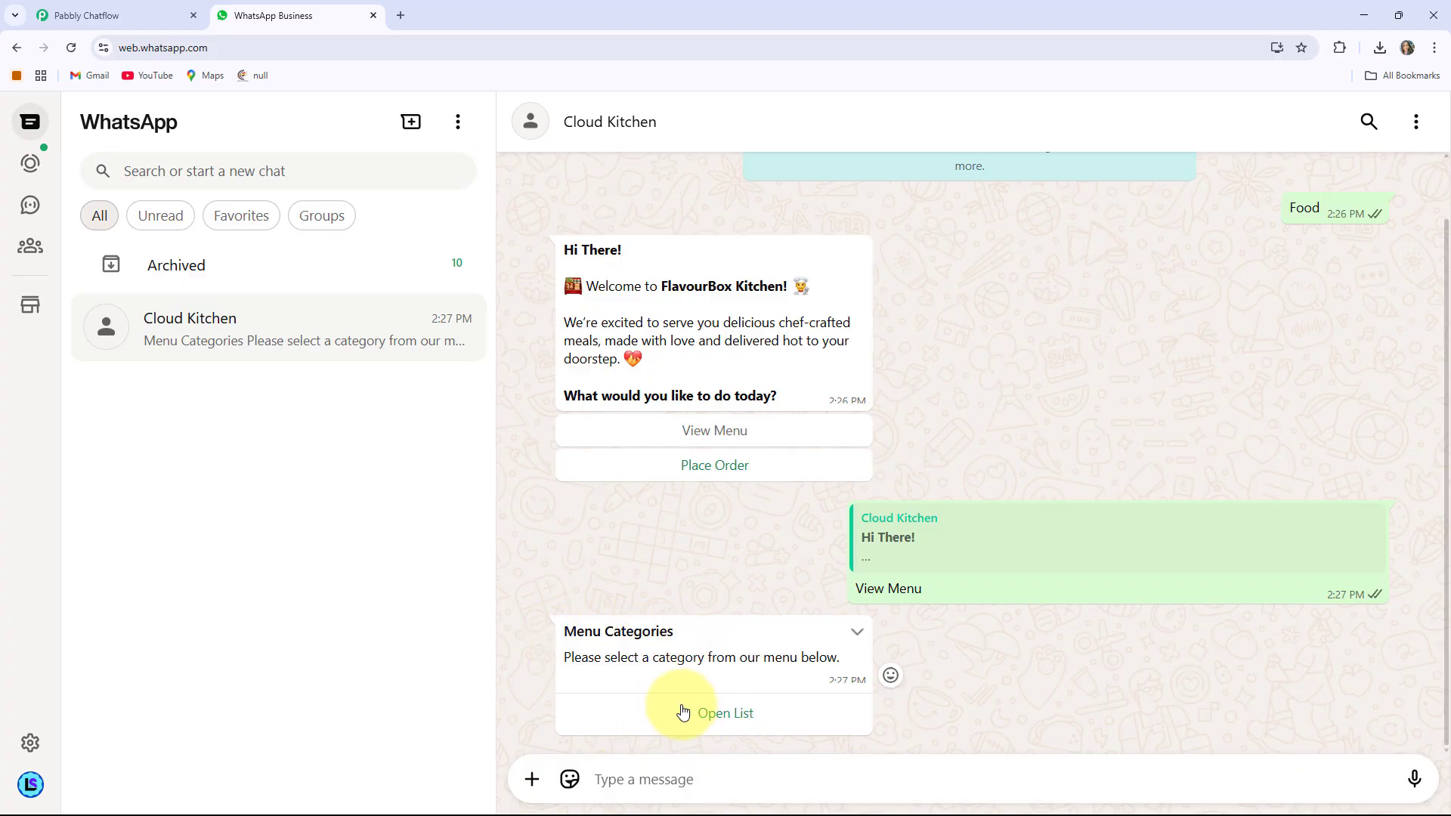
{"action": "left_click", "coordinate": [742, 716]}
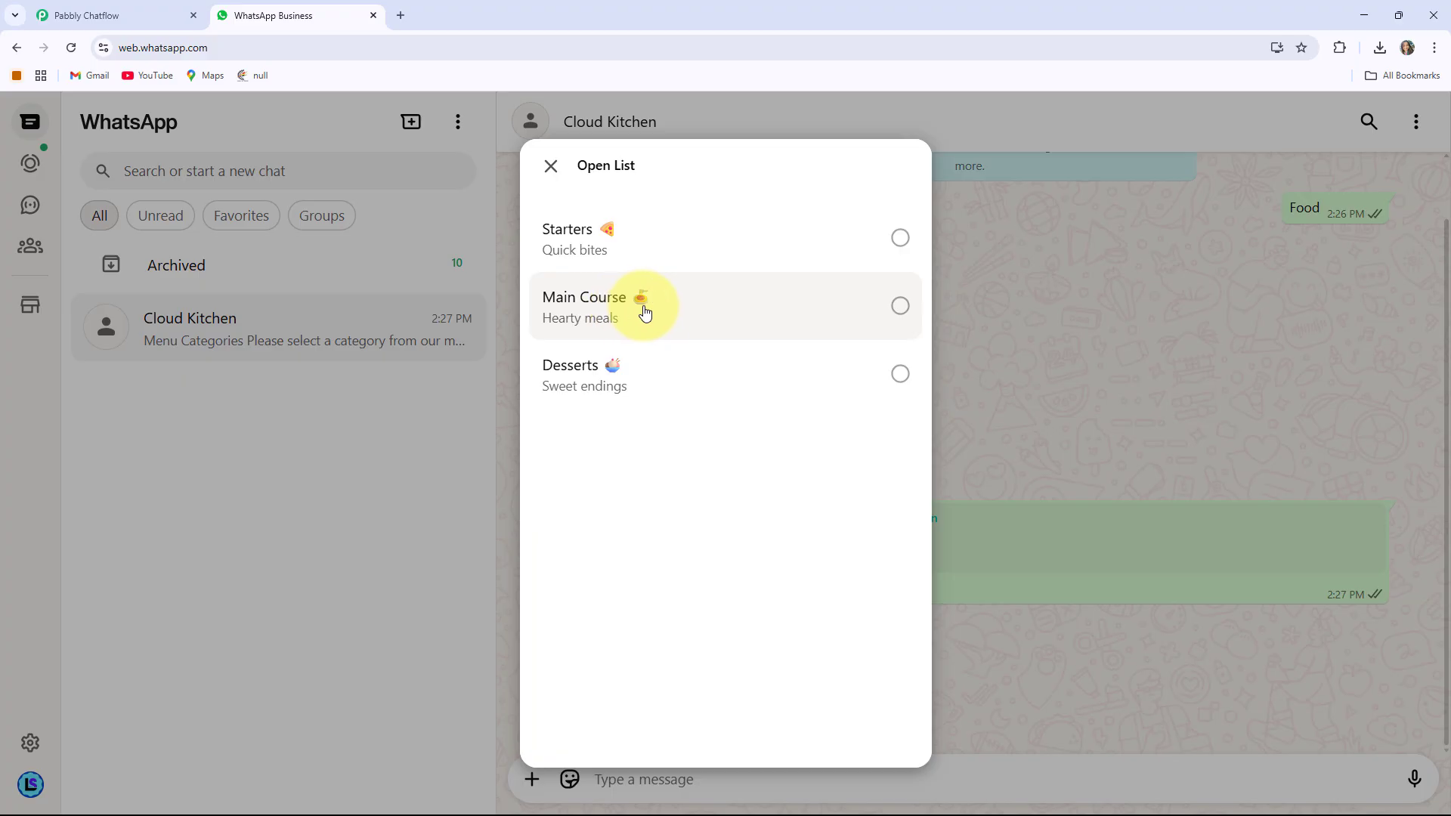
{"action": "left_click", "coordinate": [644, 312]}
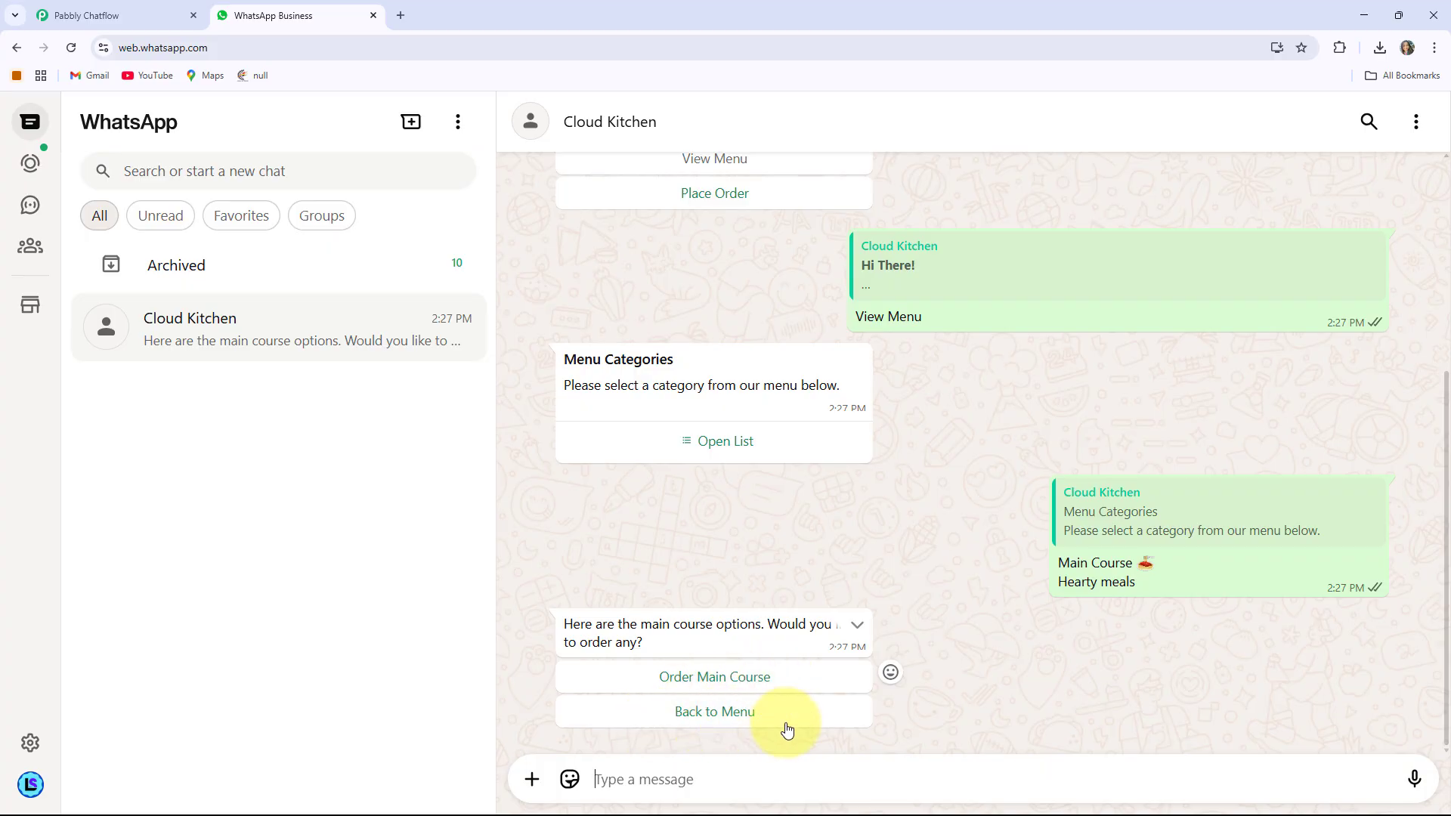
{"action": "left_click", "coordinate": [738, 674]}
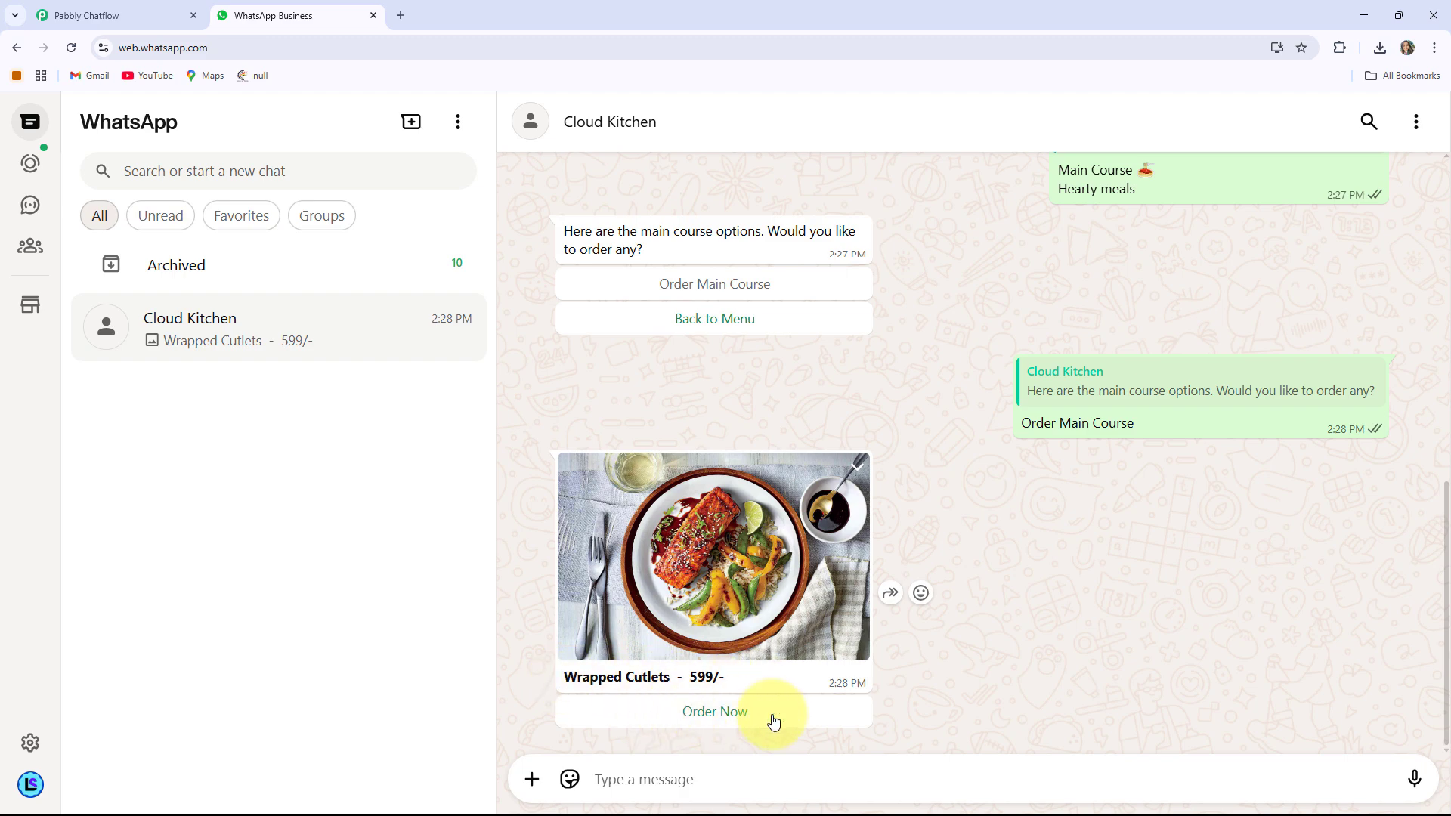
{"action": "left_click", "coordinate": [718, 714]}
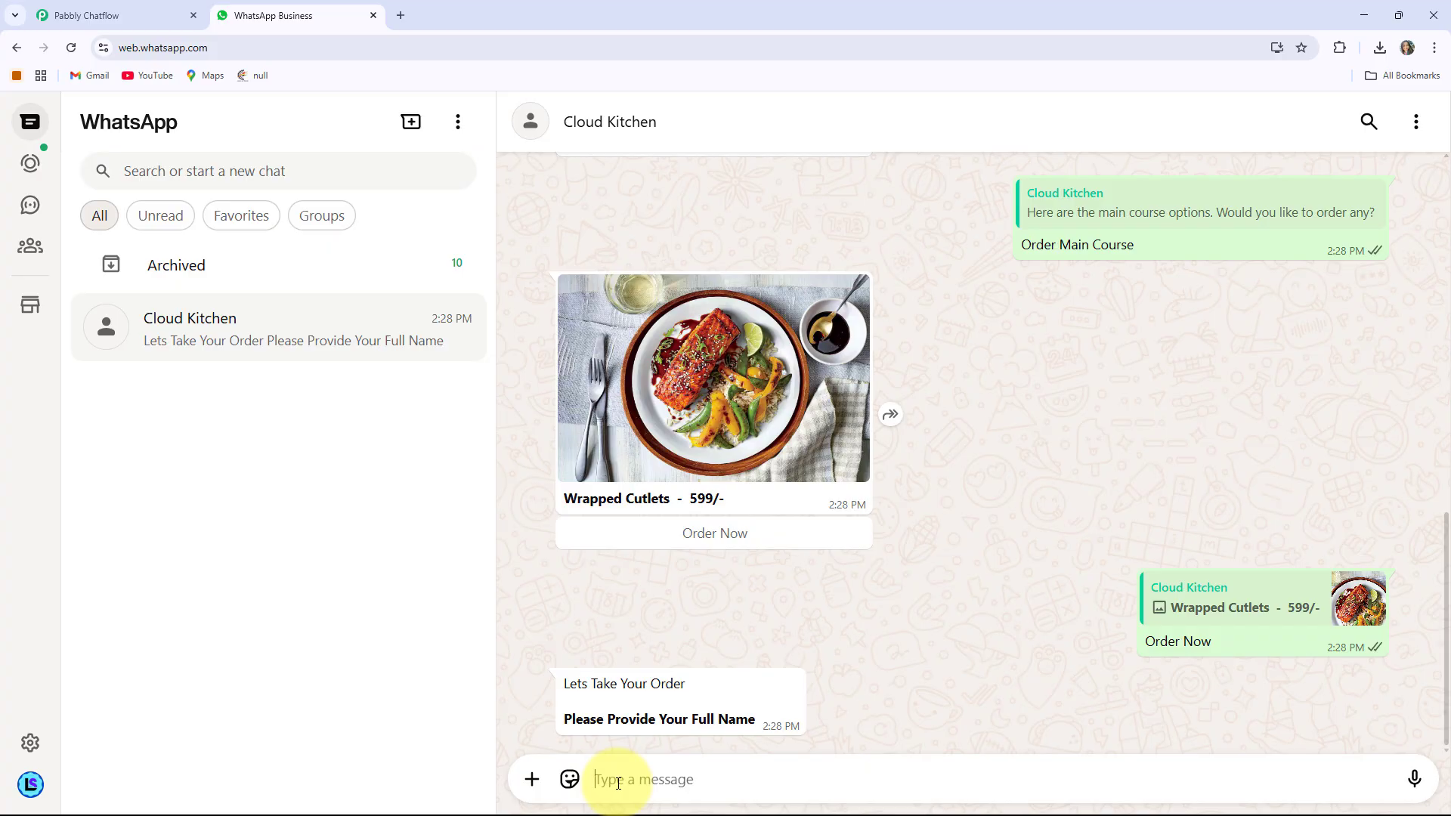
Send the bot the customer's full name and contact number
{"action": "left_click", "coordinate": [618, 783]}
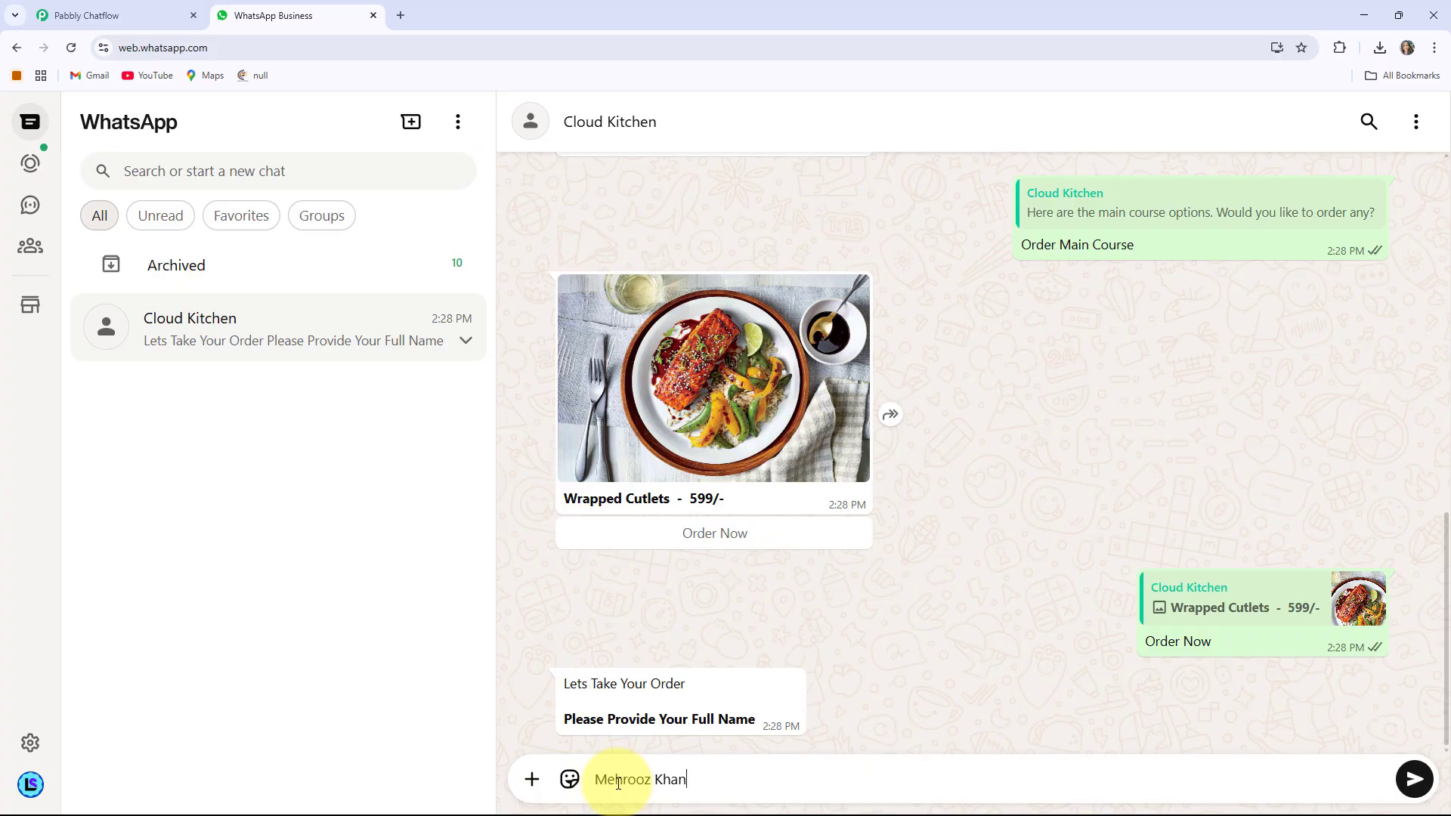
{"action": "key", "text": "Return"}
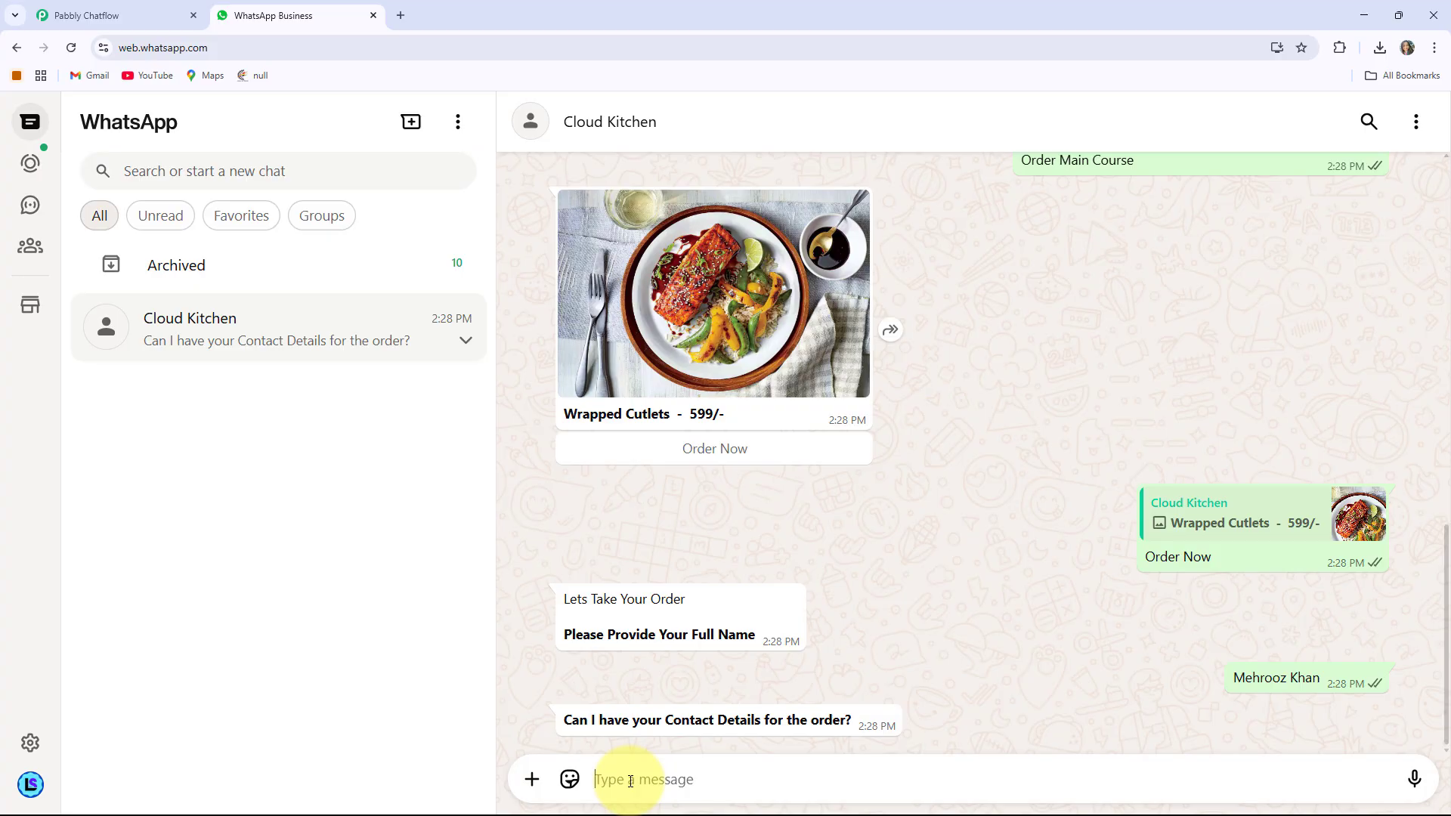
{"action": "key", "text": "Return"}
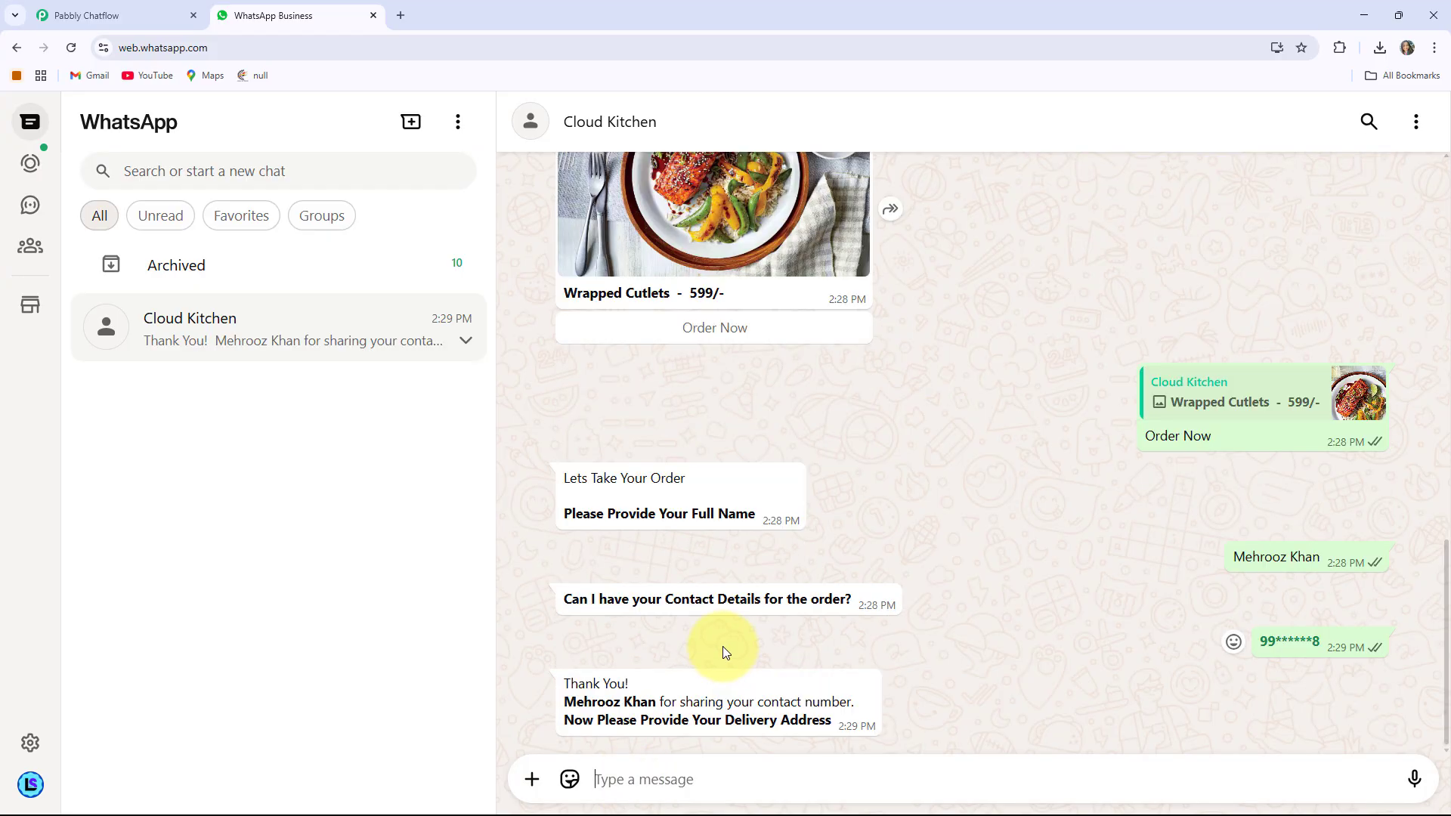
Send the delivery address and review the bot's order confirmation
{"action": "left_click_drag", "start_coordinate": [567, 714], "coordinate": [676, 703]}
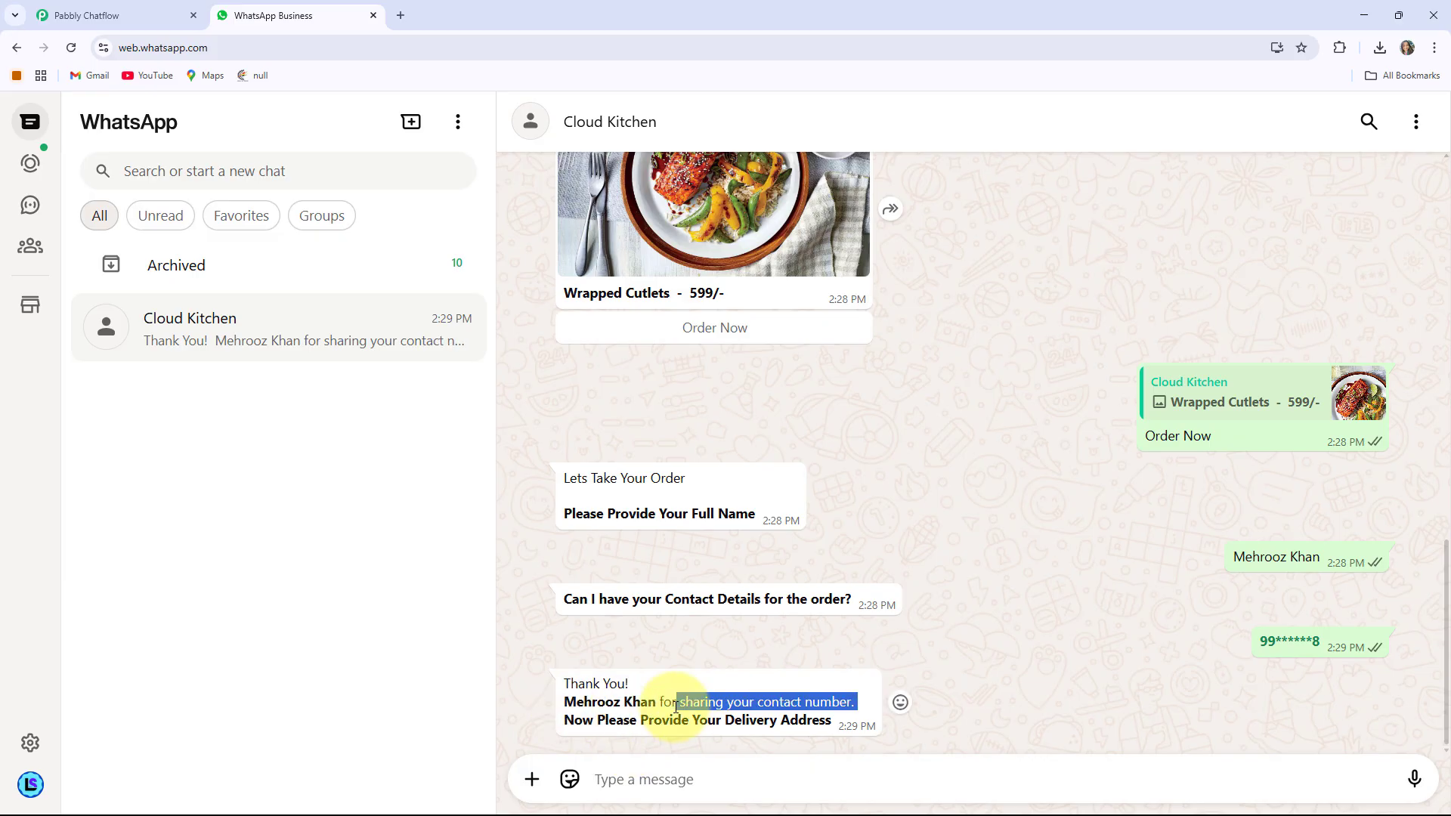
{"action": "left_click", "coordinate": [611, 703]}
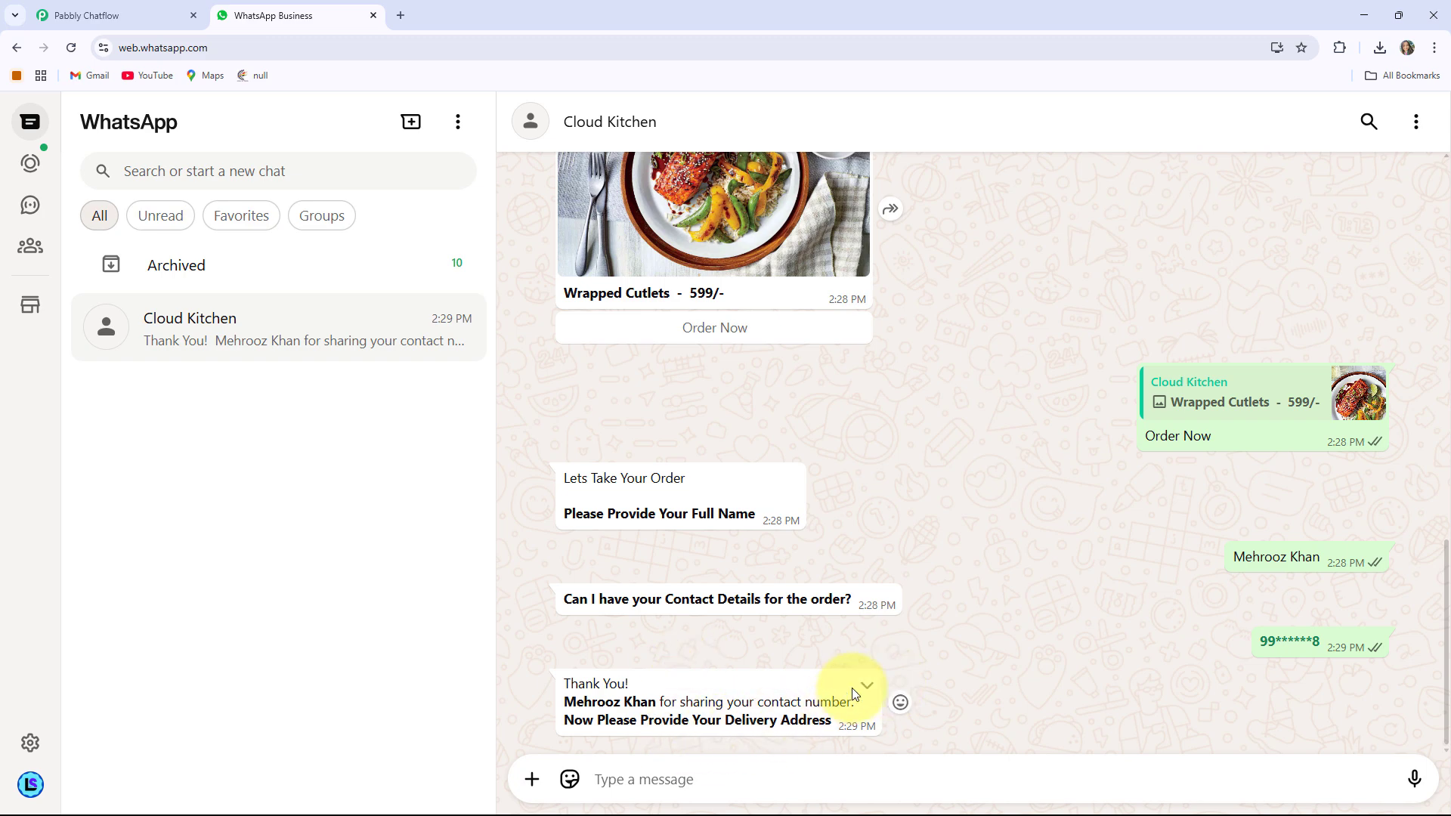
{"action": "left_click", "coordinate": [631, 777]}
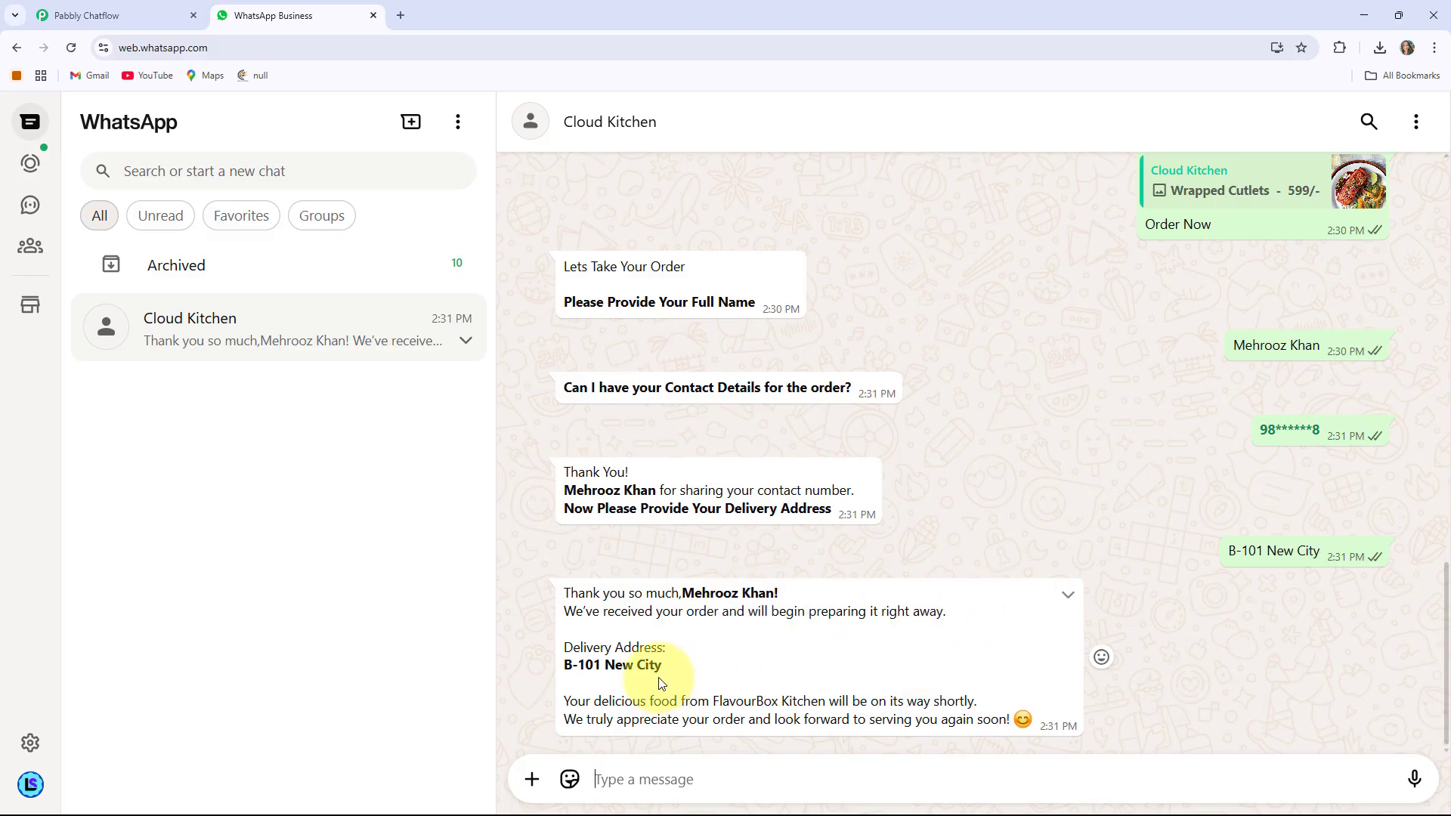
{"action": "left_click_drag", "start_coordinate": [664, 665], "coordinate": [565, 665]}
{"action": "left_click", "coordinate": [840, 565]}
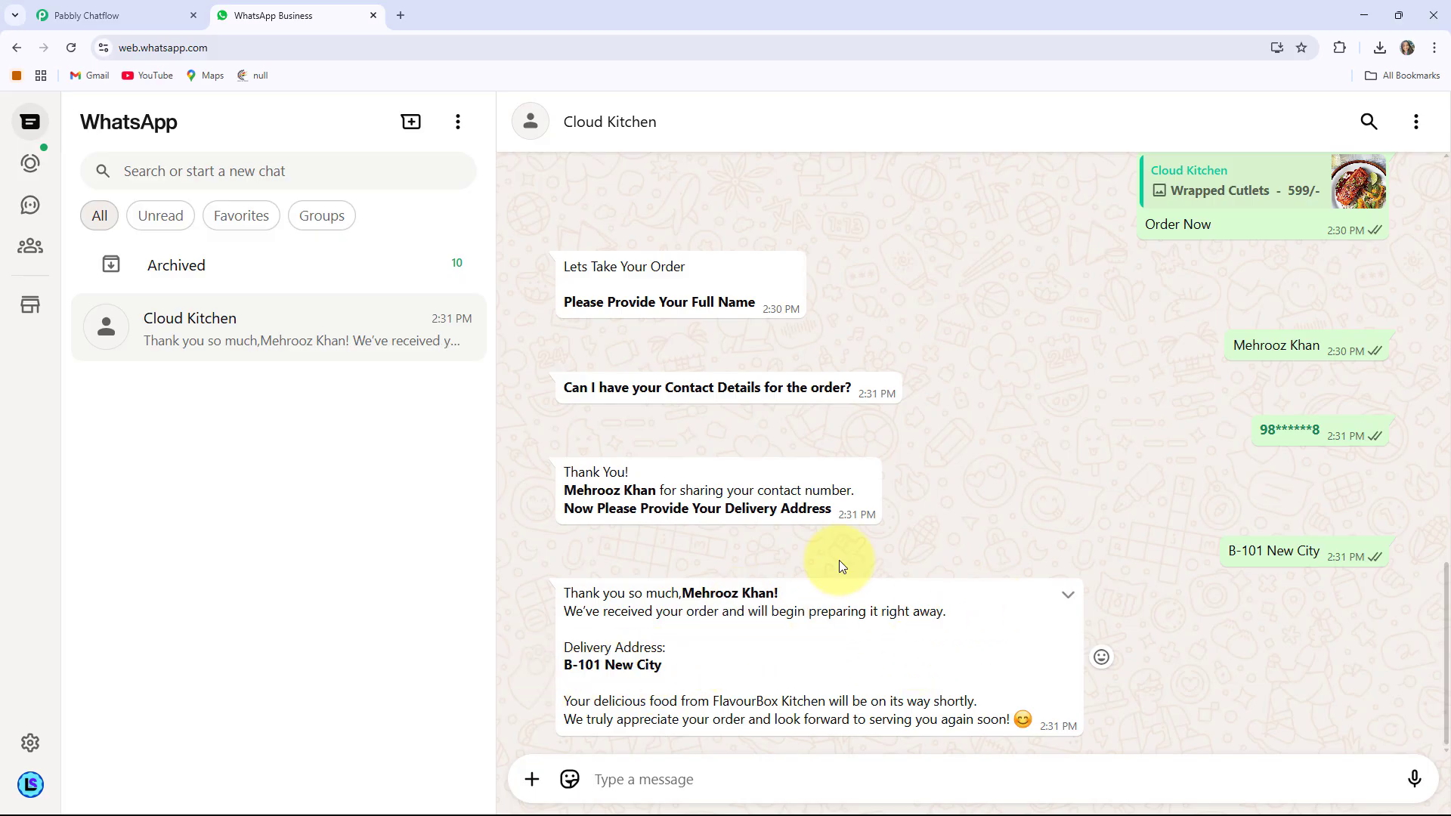
Choose Back to Menu and preview the category list without selecting anything
{"action": "scroll", "coordinate": [890, 632], "scroll_direction": "up", "scroll_amount": 10}
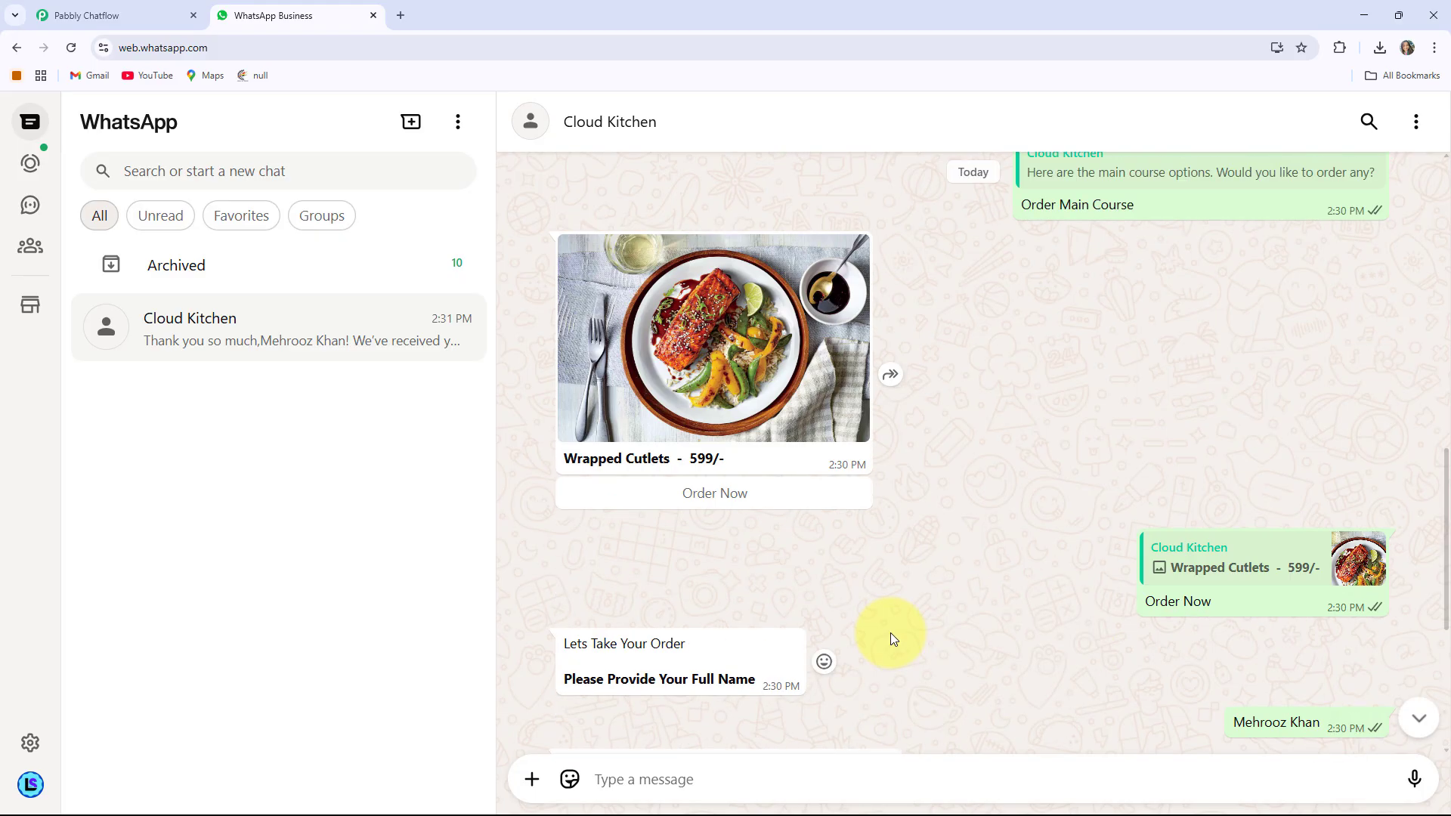
{"action": "left_click", "coordinate": [740, 560]}
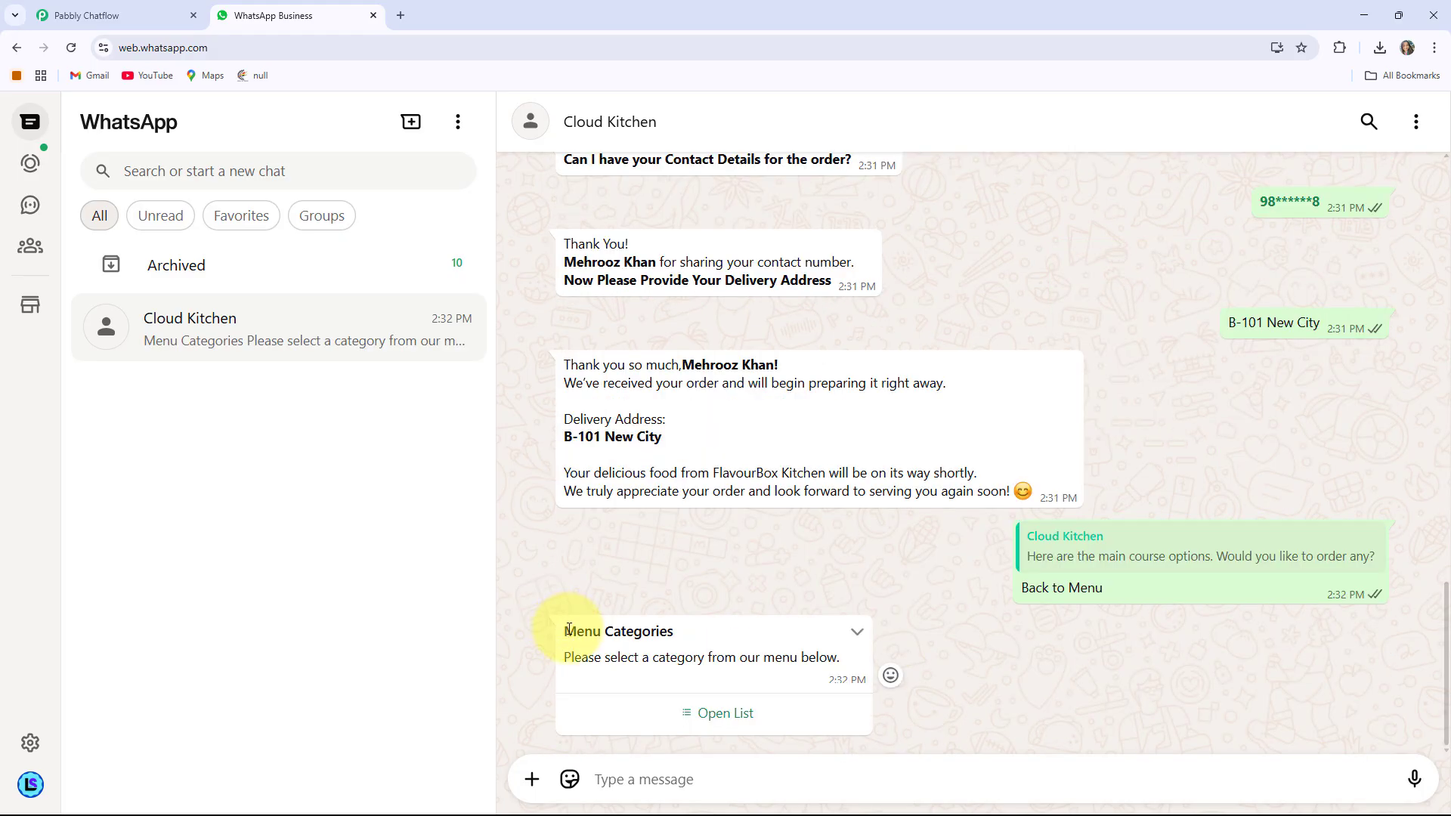
{"action": "left_click", "coordinate": [734, 726]}
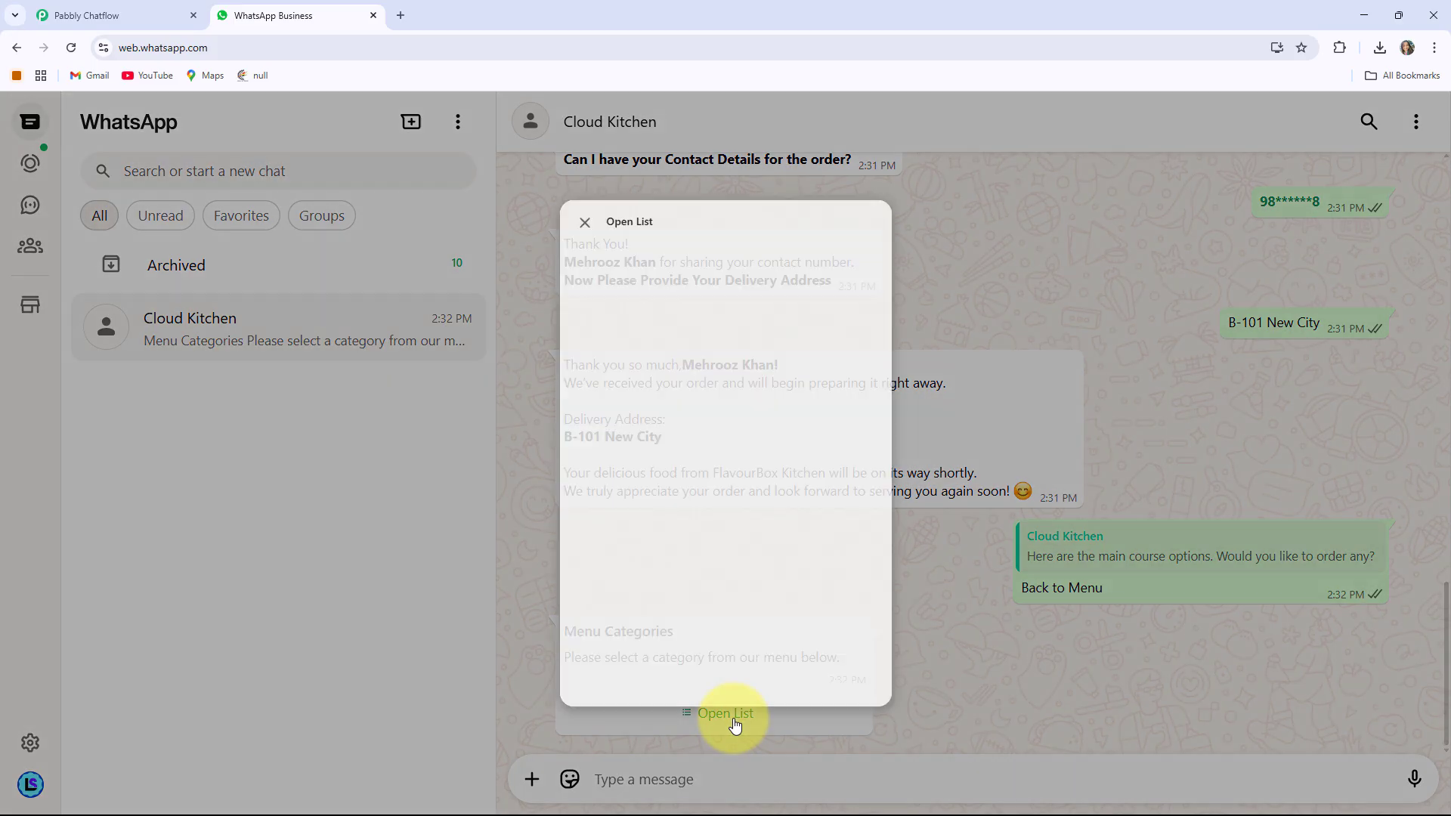
{"action": "left_click", "coordinate": [1004, 315]}
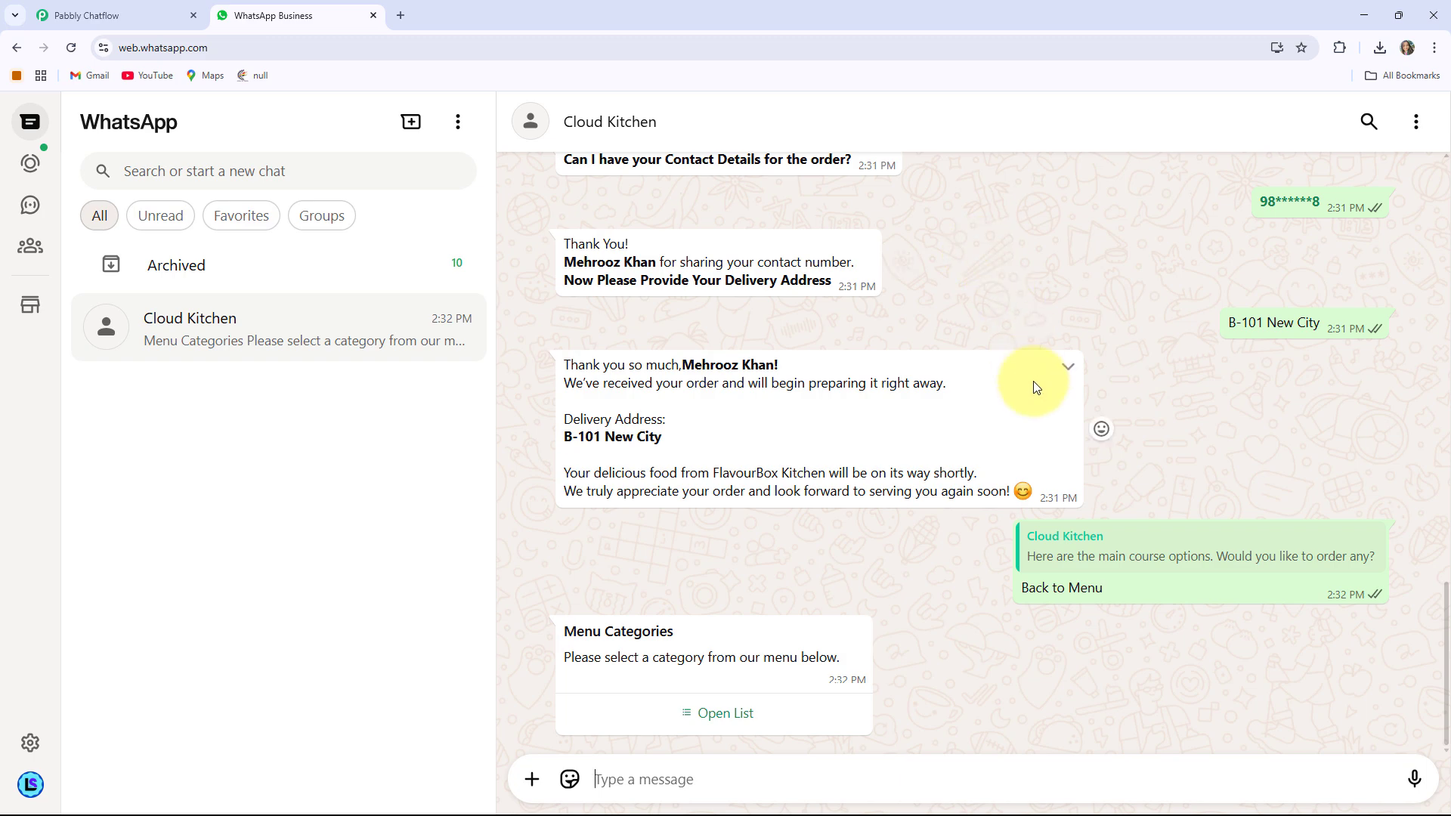
{"action": "scroll", "coordinate": [1032, 381], "scroll_direction": "up", "scroll_amount": 5}
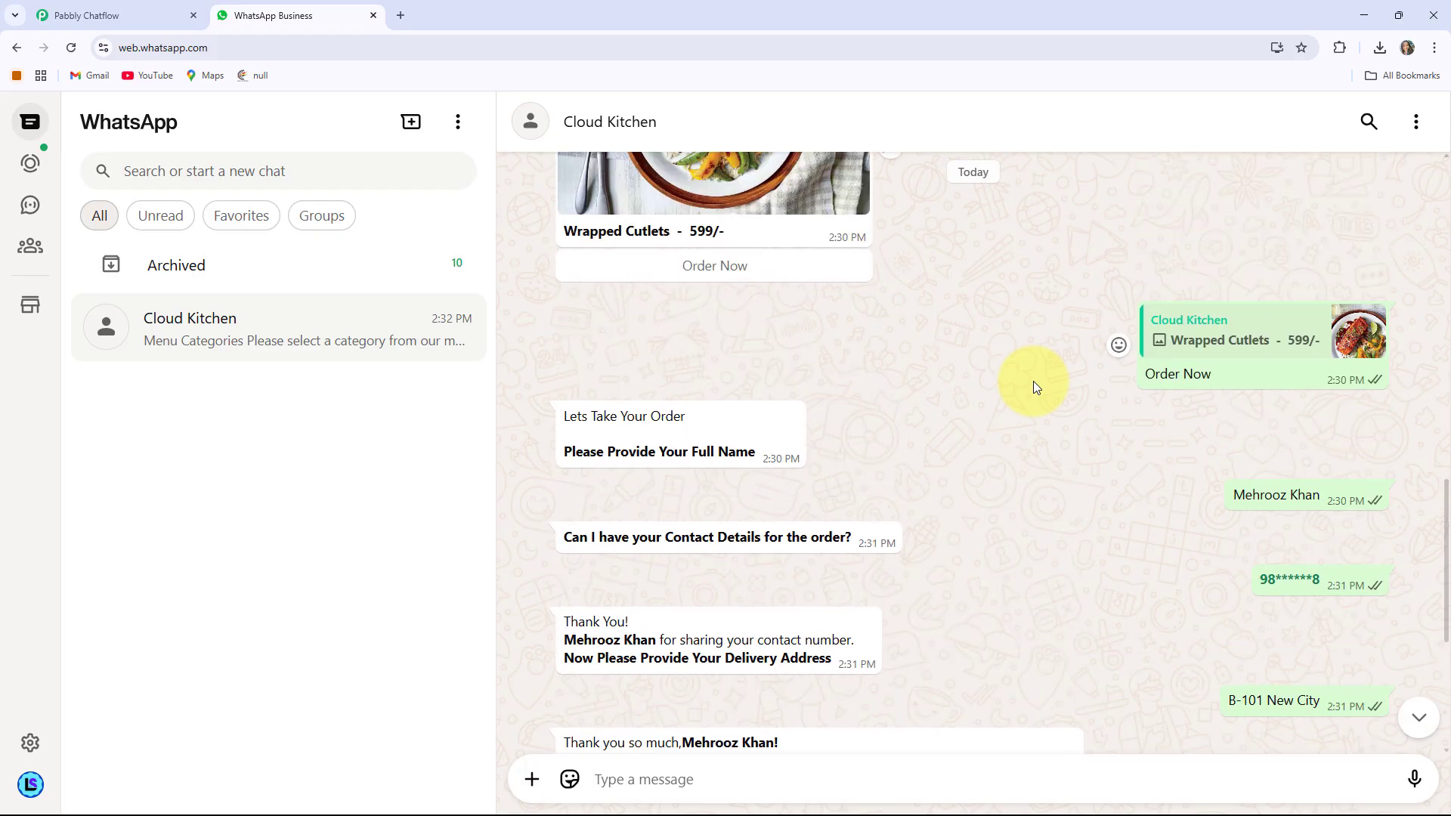
{"action": "scroll", "coordinate": [1033, 380], "scroll_direction": "down", "scroll_amount": 1}
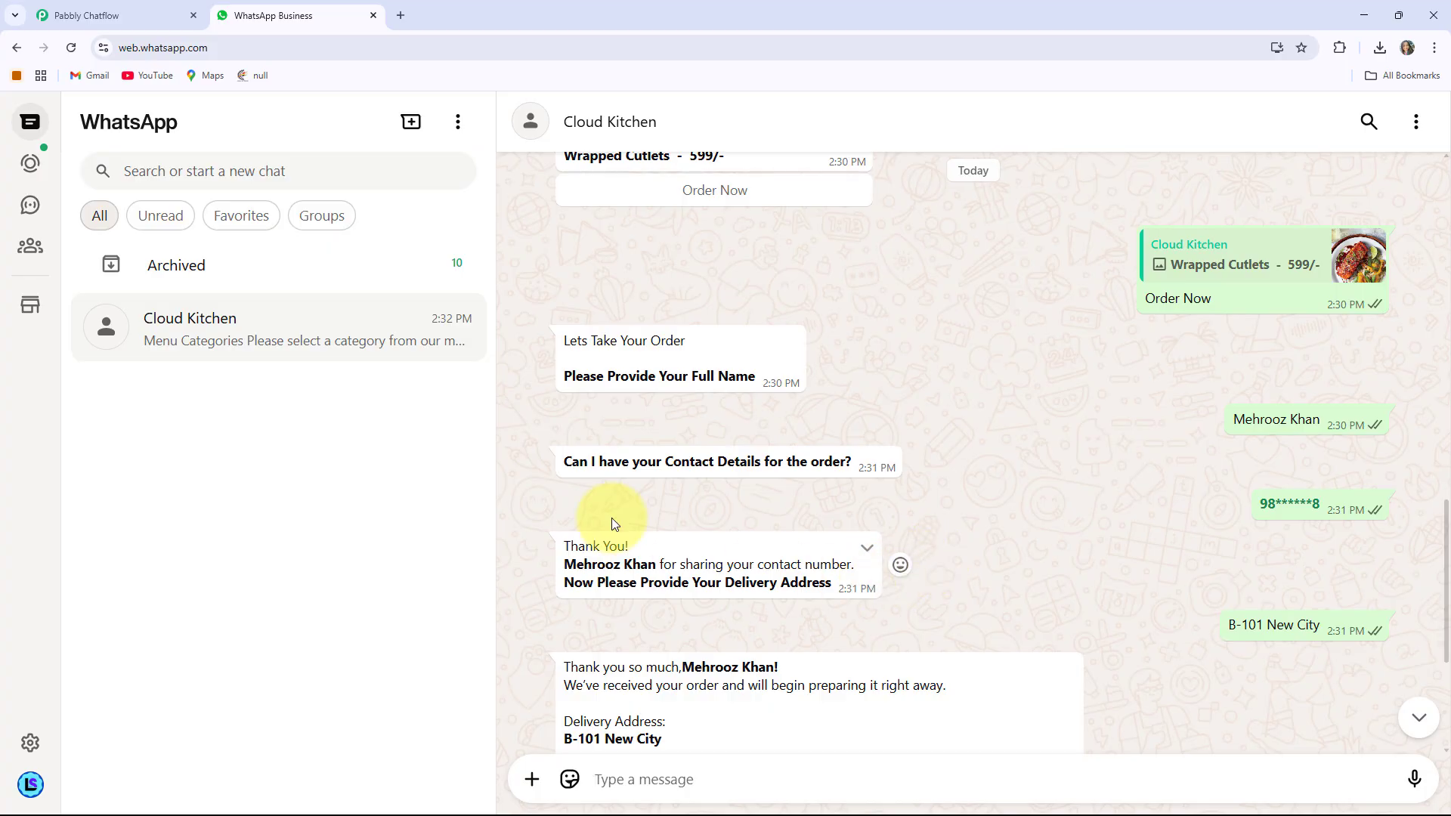
In a new Chrome tab, load pabbly.com/chatflow from the 'pabb' suggestion
{"action": "left_click", "coordinate": [401, 16]}
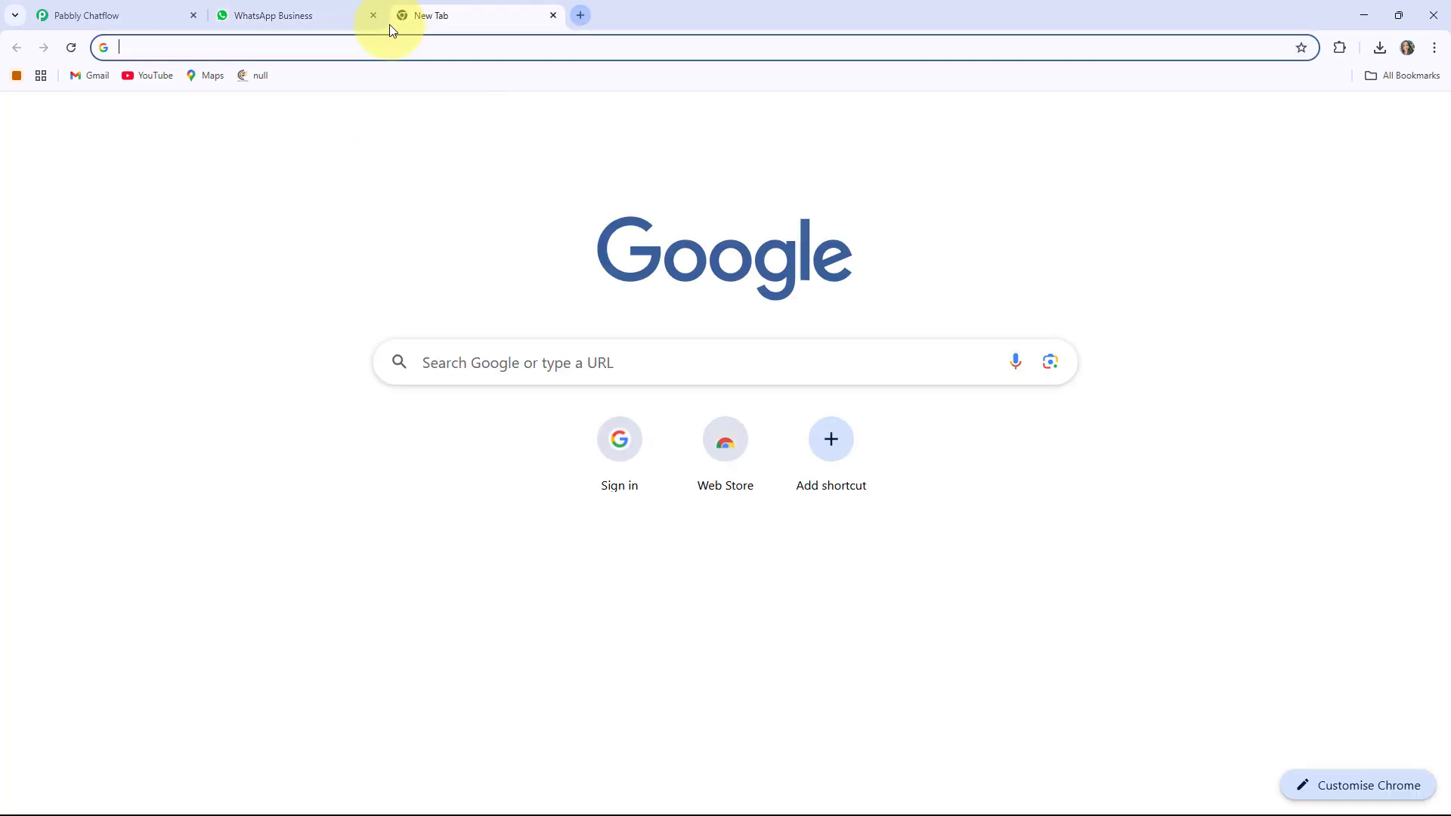
{"action": "left_click", "coordinate": [308, 48]}
{"action": "type", "text": "pabbly.com/chatflow"}
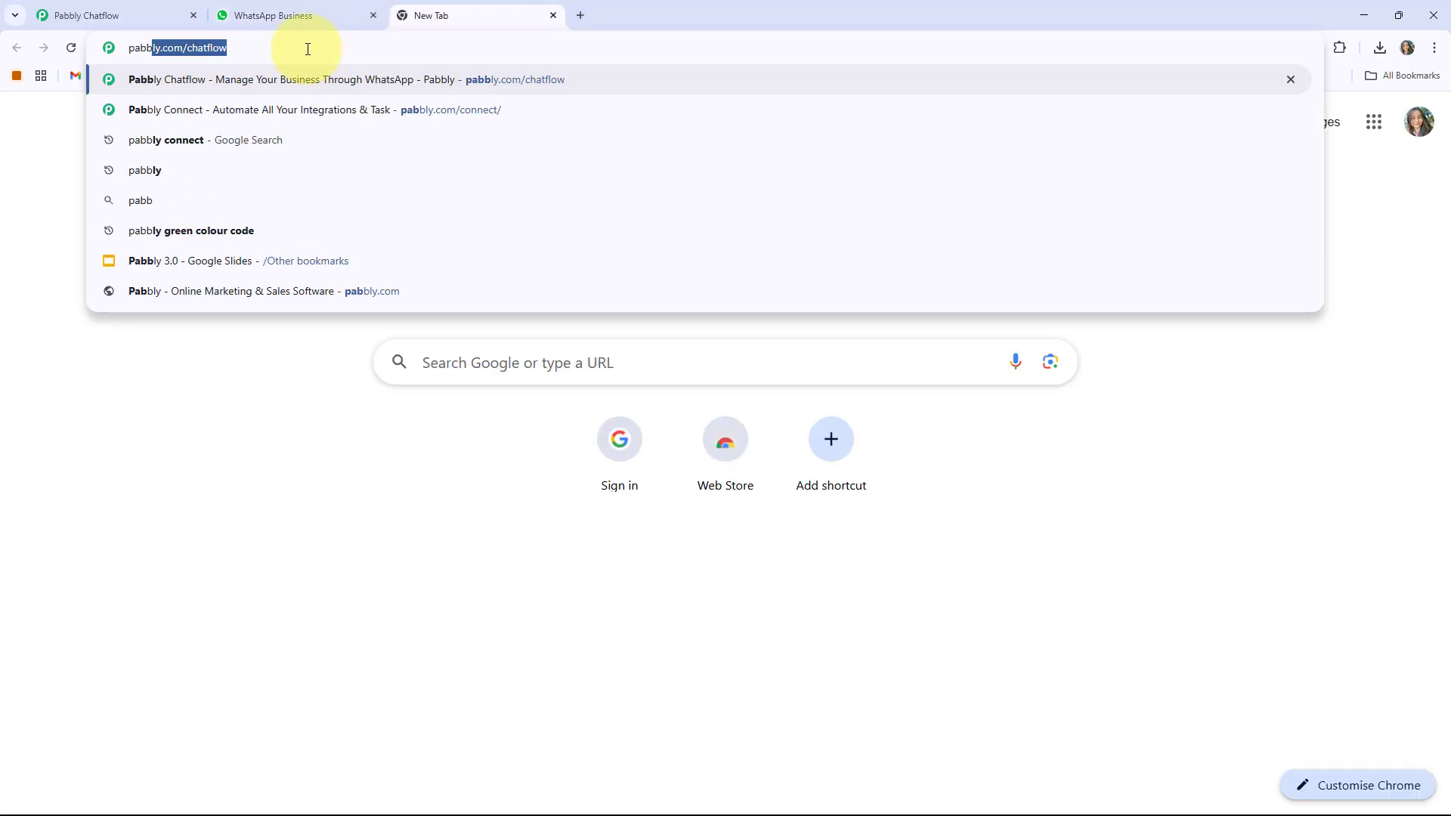
{"action": "key", "text": "Return"}
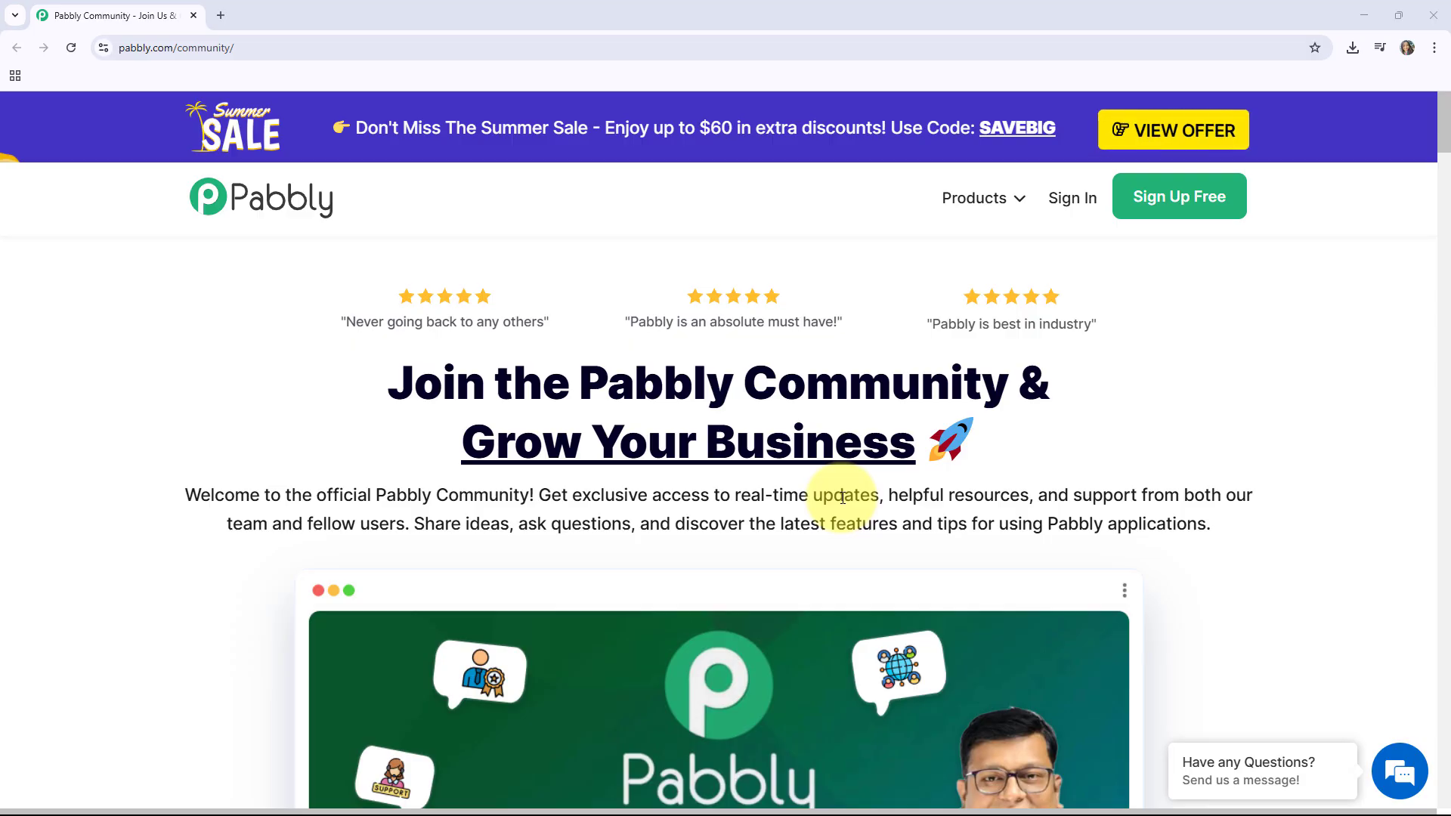
Scroll down through the Pabbly Community page and back up
{"action": "scroll", "coordinate": [843, 497], "scroll_direction": "down", "scroll_amount": 2}
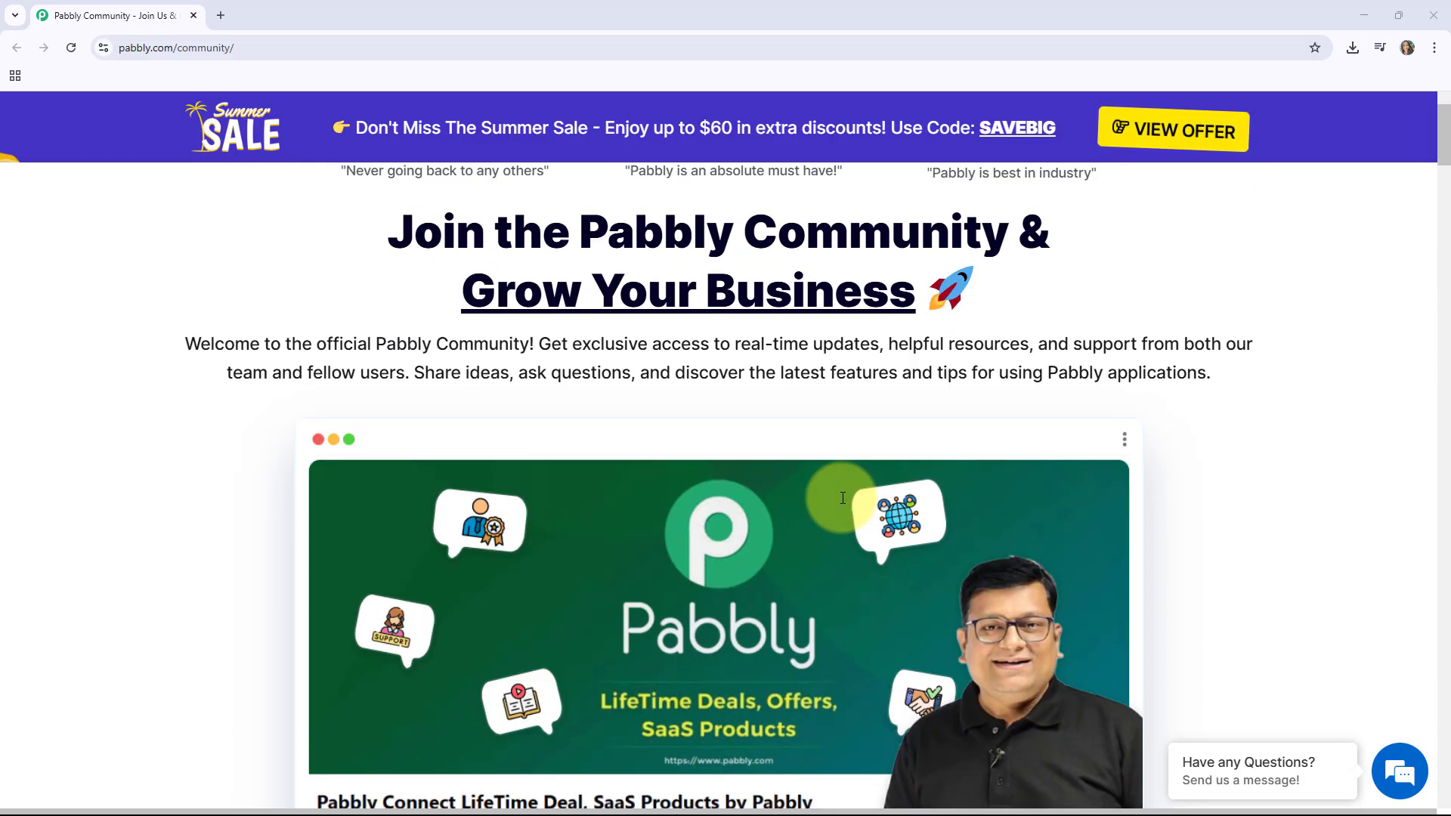
{"action": "scroll", "coordinate": [843, 497], "scroll_direction": "down", "scroll_amount": 1}
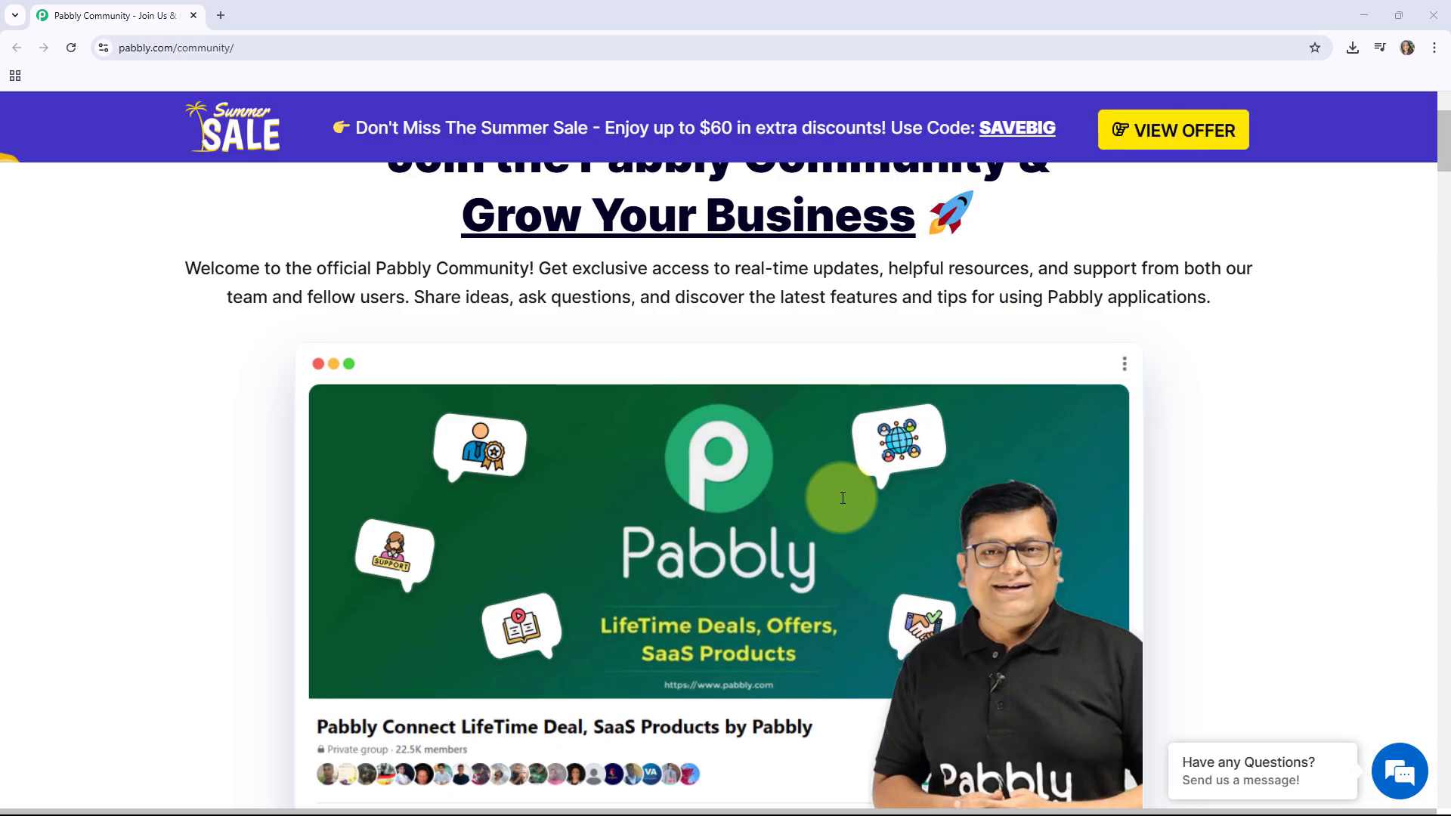
{"action": "scroll", "coordinate": [842, 497], "scroll_direction": "down", "scroll_amount": 4}
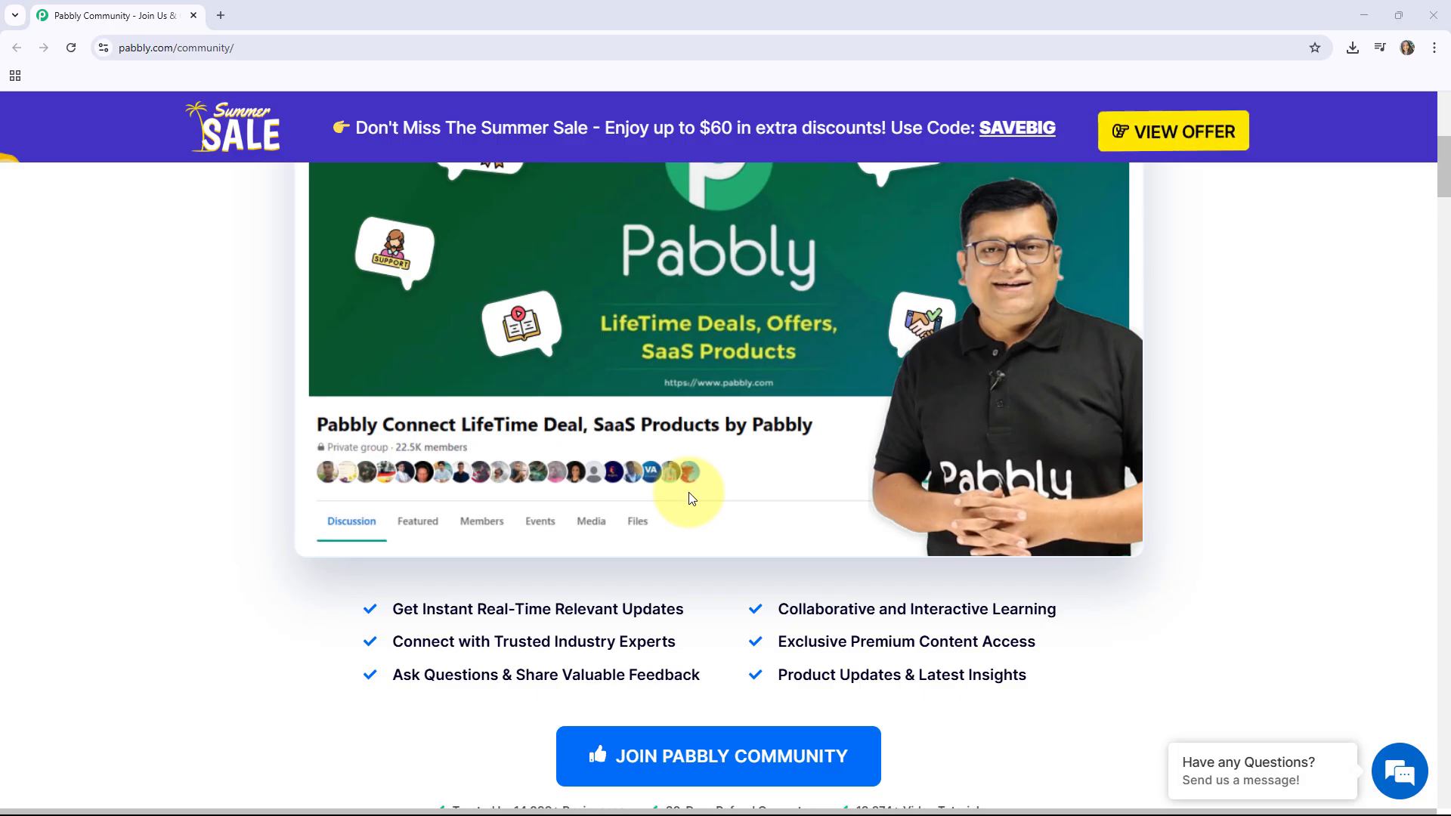
{"action": "scroll", "coordinate": [462, 405], "scroll_direction": "down", "scroll_amount": 2}
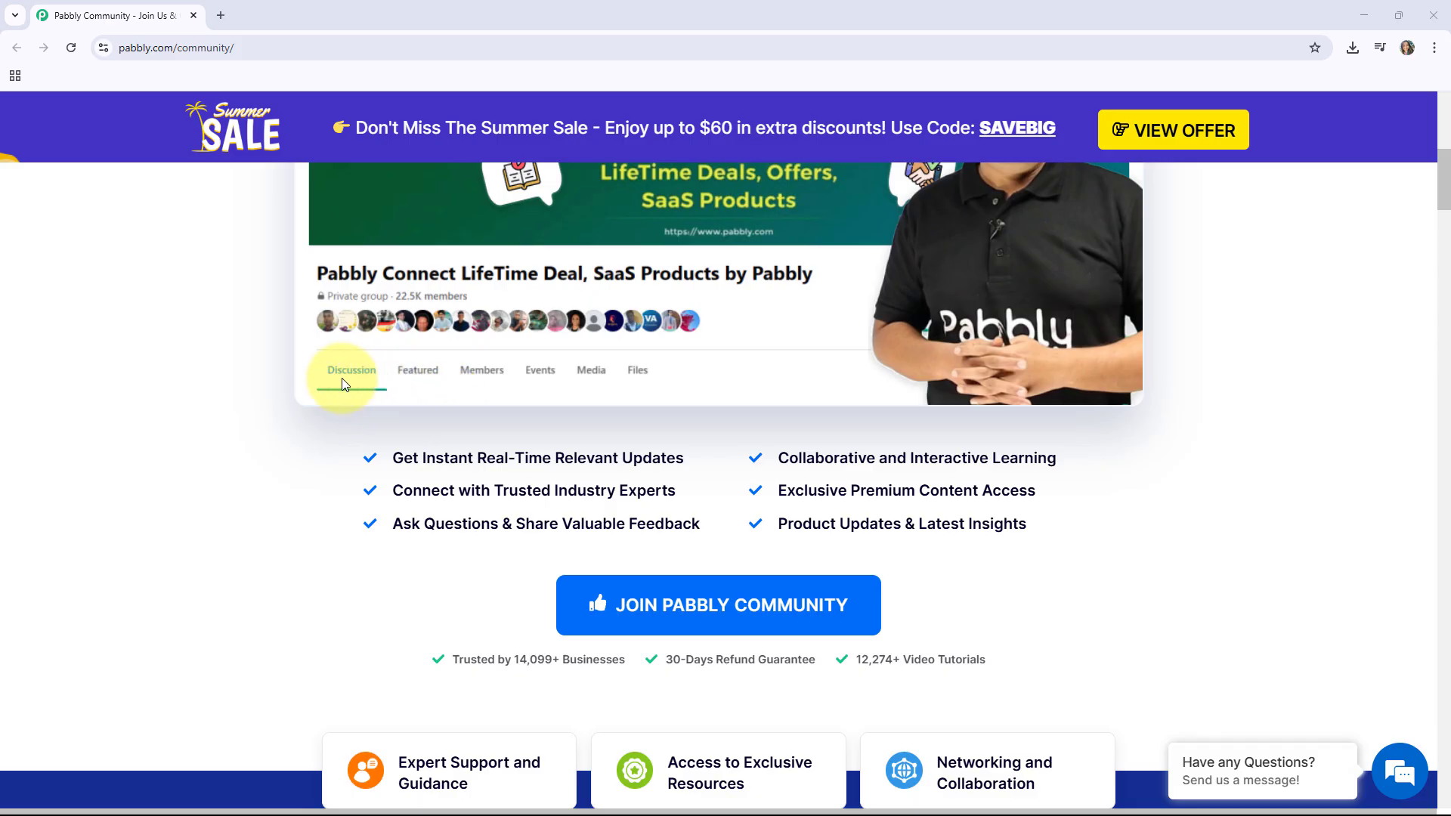
{"action": "scroll", "coordinate": [583, 492], "scroll_direction": "up", "scroll_amount": 10}
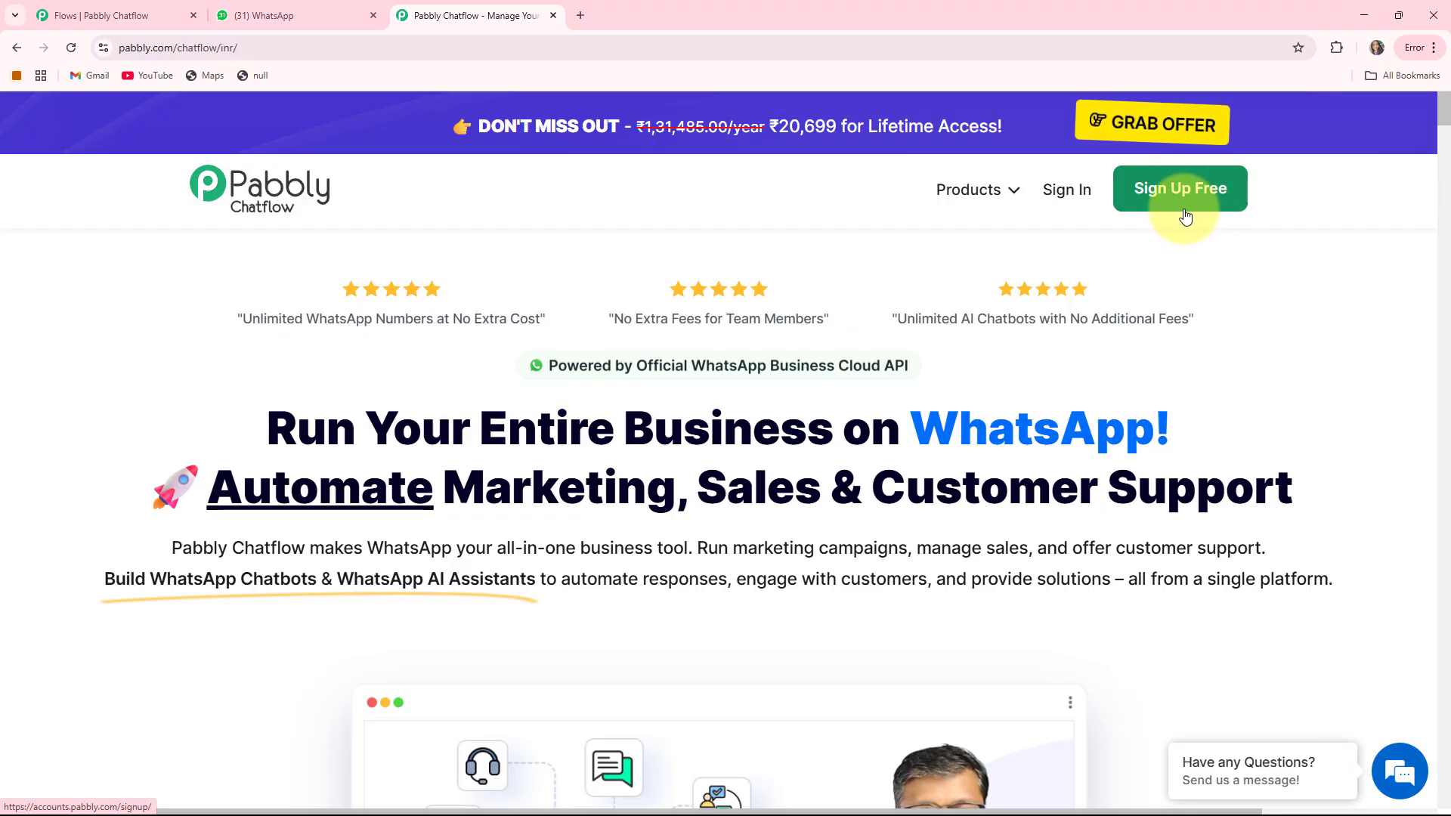
Sign in and launch Pabbly Chatflow from its card on the All Pabbly Apps page
{"action": "left_click", "coordinate": [1069, 191]}
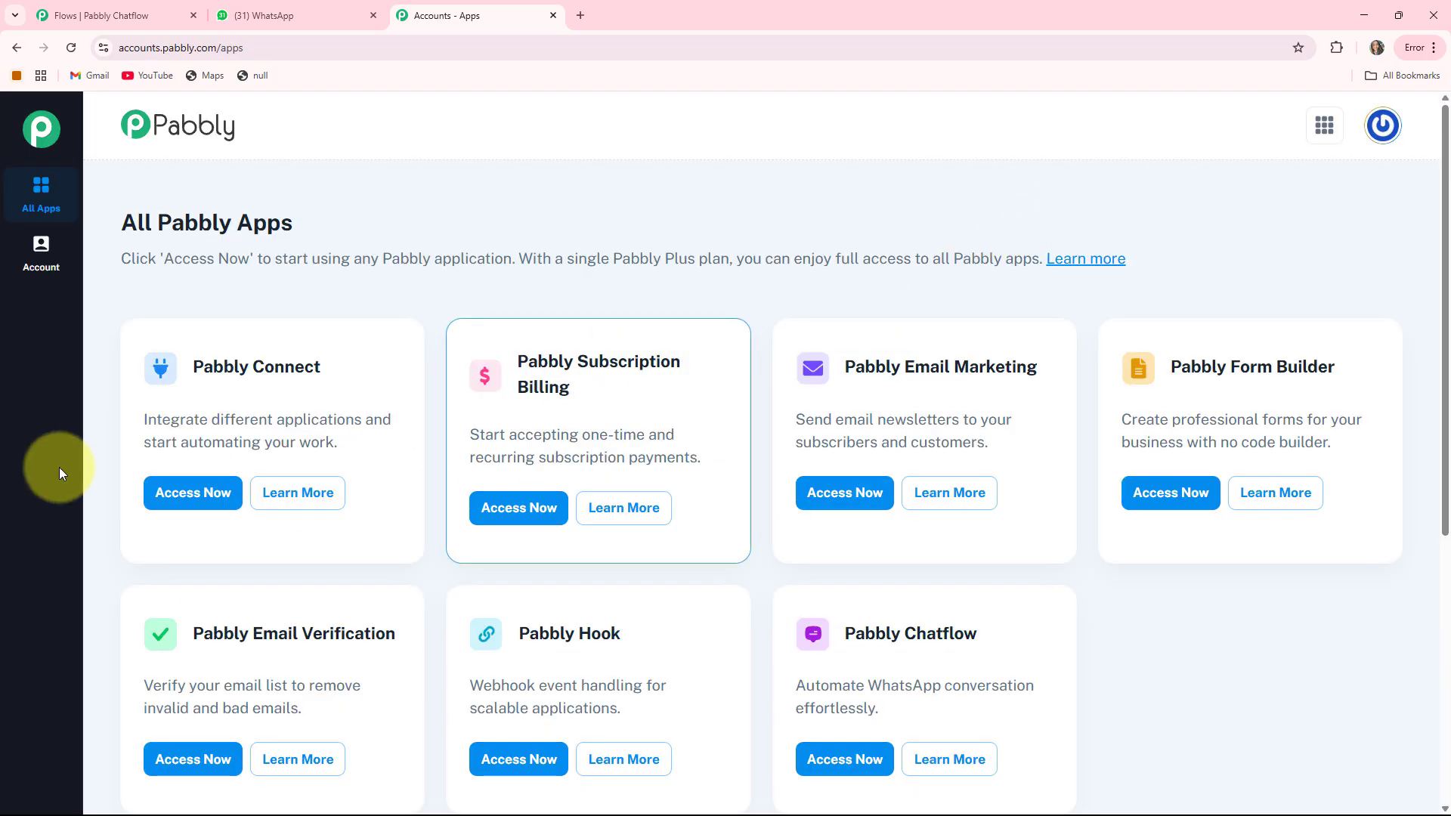
{"action": "scroll", "coordinate": [899, 540], "scroll_direction": "down", "scroll_amount": 1}
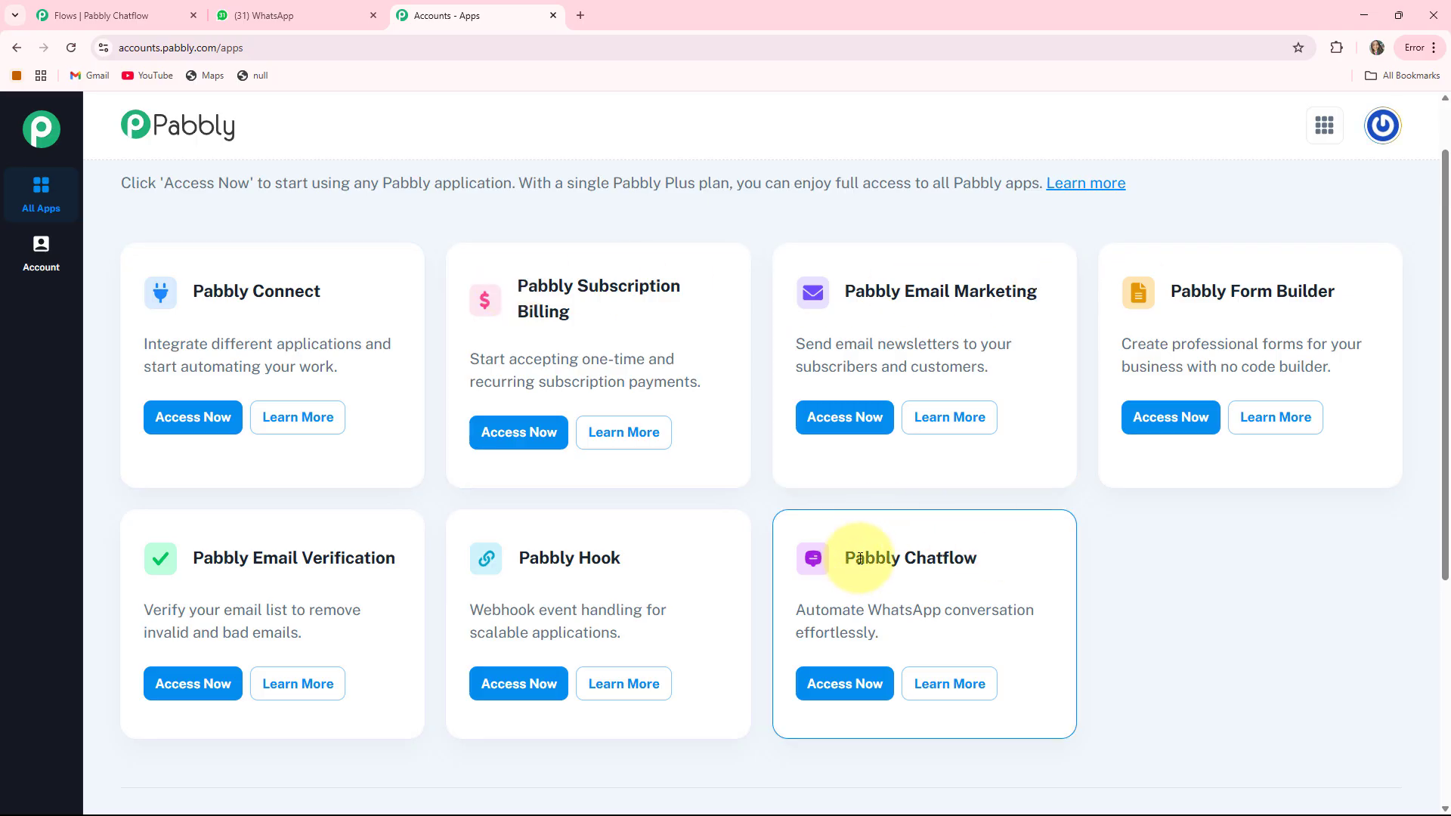
{"action": "left_click_drag", "start_coordinate": [846, 559], "coordinate": [1027, 558]}
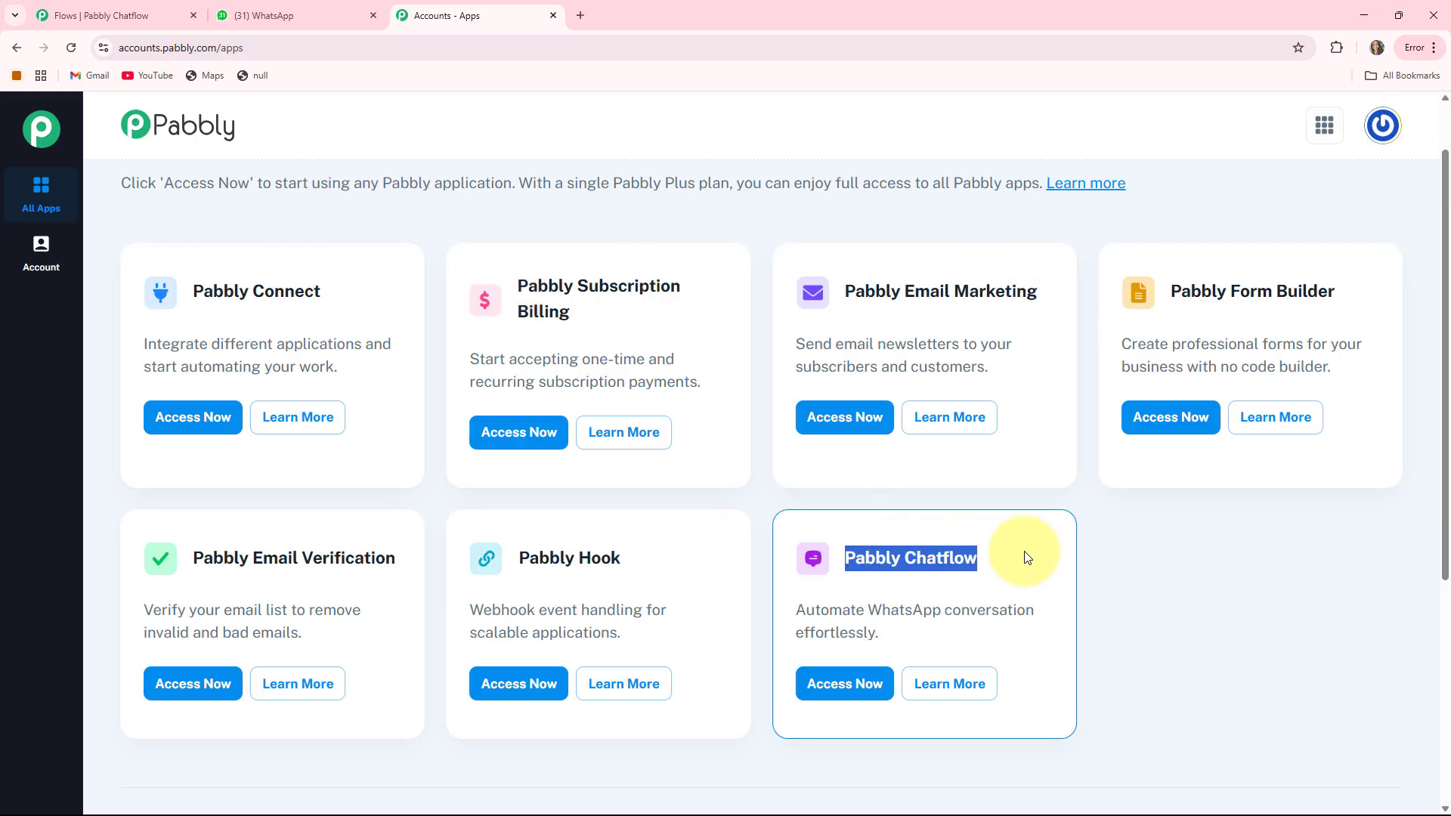
{"action": "left_click", "coordinate": [838, 685]}
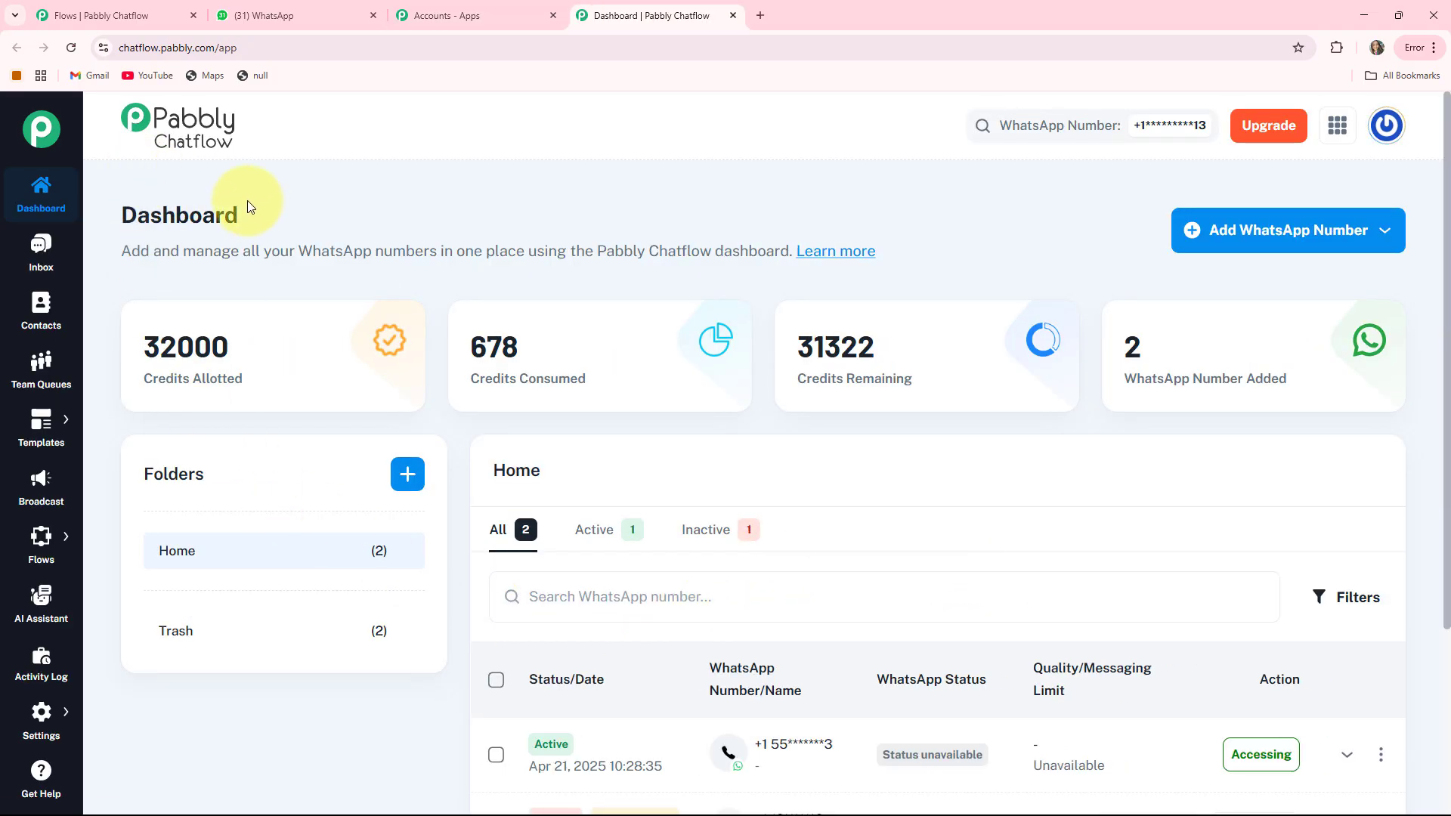
Review the Credits Allotted, Consumed and Remaining cards and numbers table, then go to Inbox
{"action": "left_click_drag", "start_coordinate": [144, 379], "coordinate": [261, 384]}
{"action": "left_click_drag", "start_coordinate": [470, 379], "coordinate": [612, 373]}
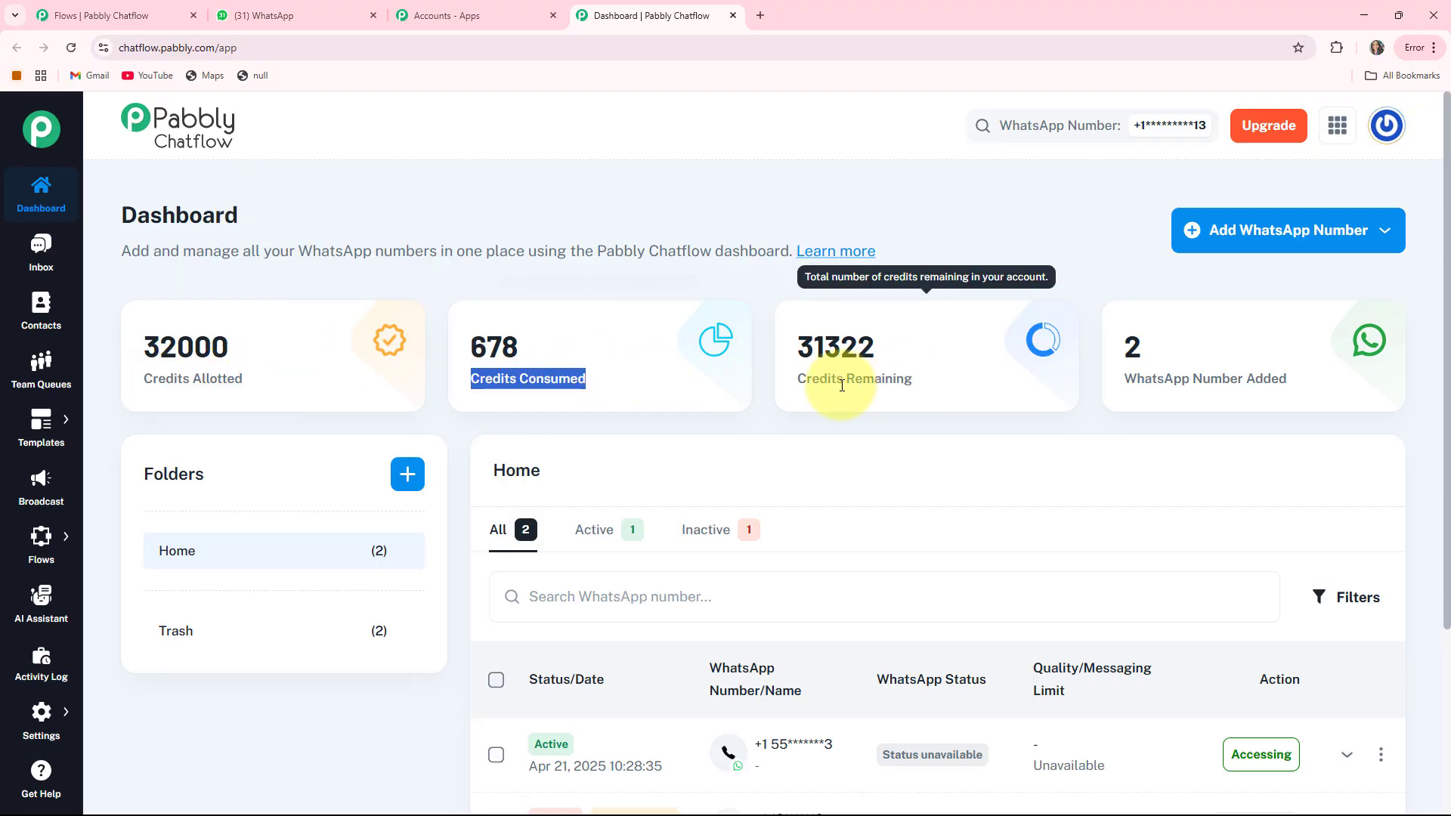
{"action": "left_click_drag", "start_coordinate": [795, 381], "coordinate": [1277, 387]}
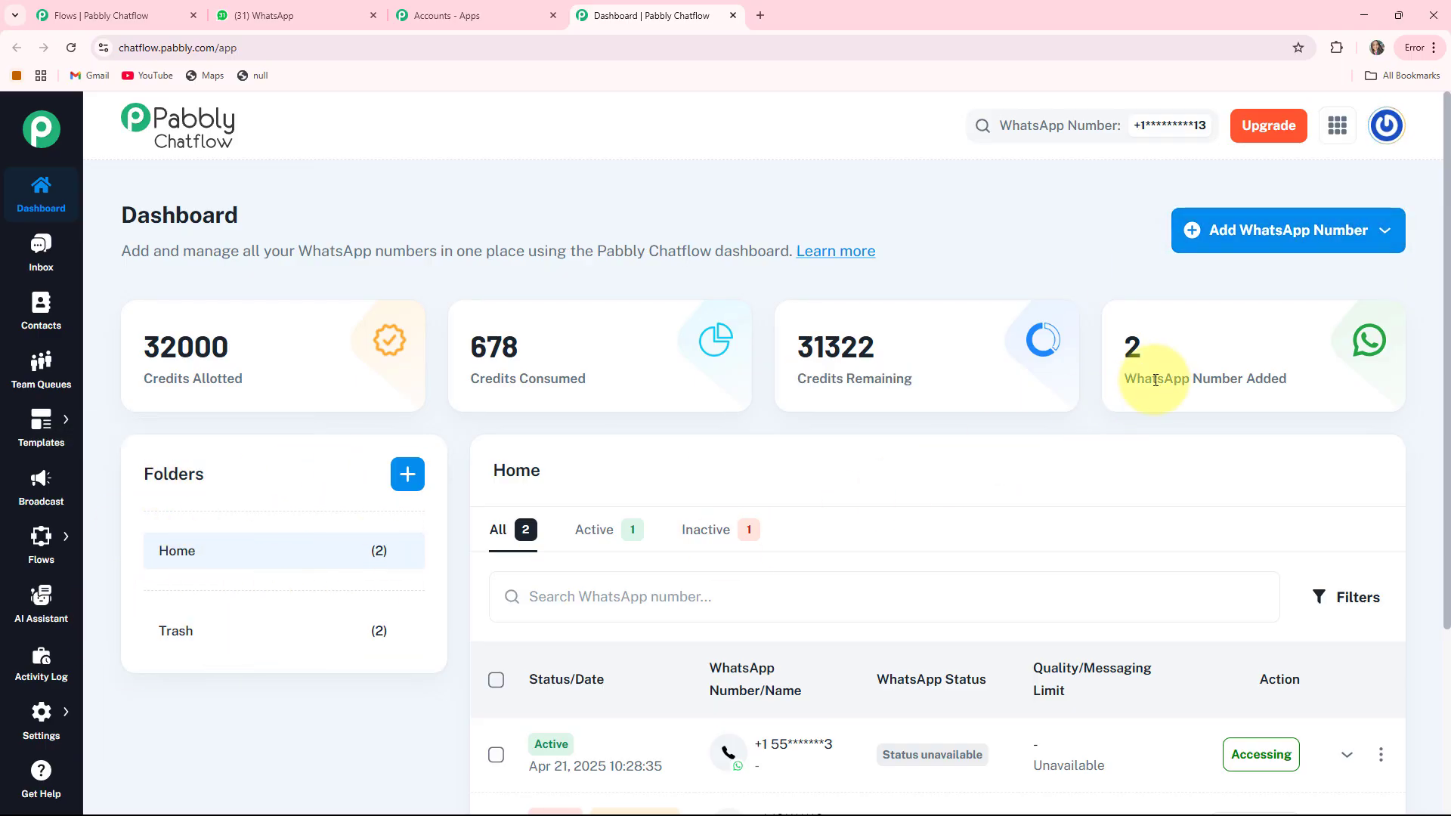
{"action": "scroll", "coordinate": [1140, 428], "scroll_direction": "down", "scroll_amount": 3}
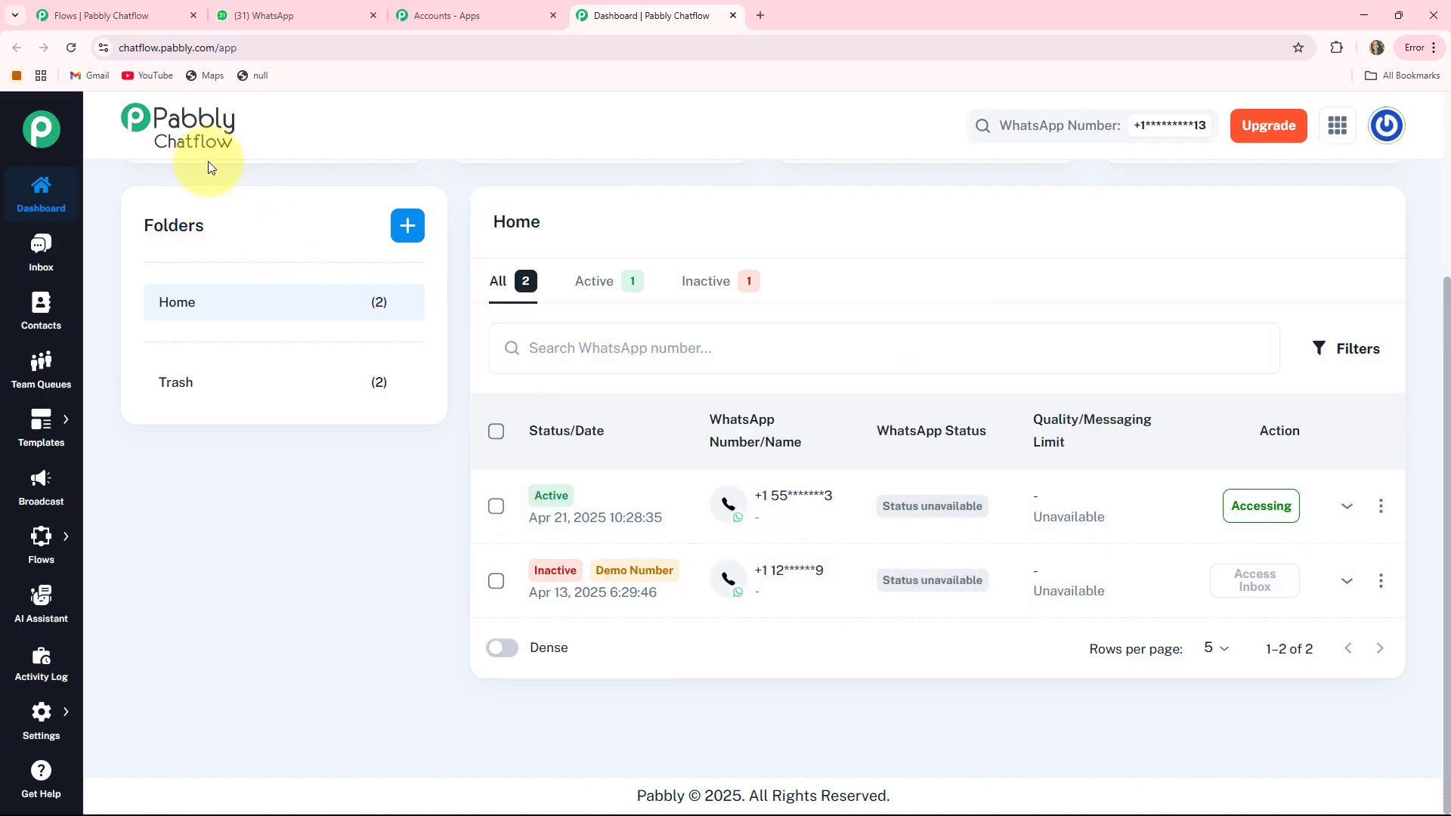
{"action": "left_click", "coordinate": [35, 250]}
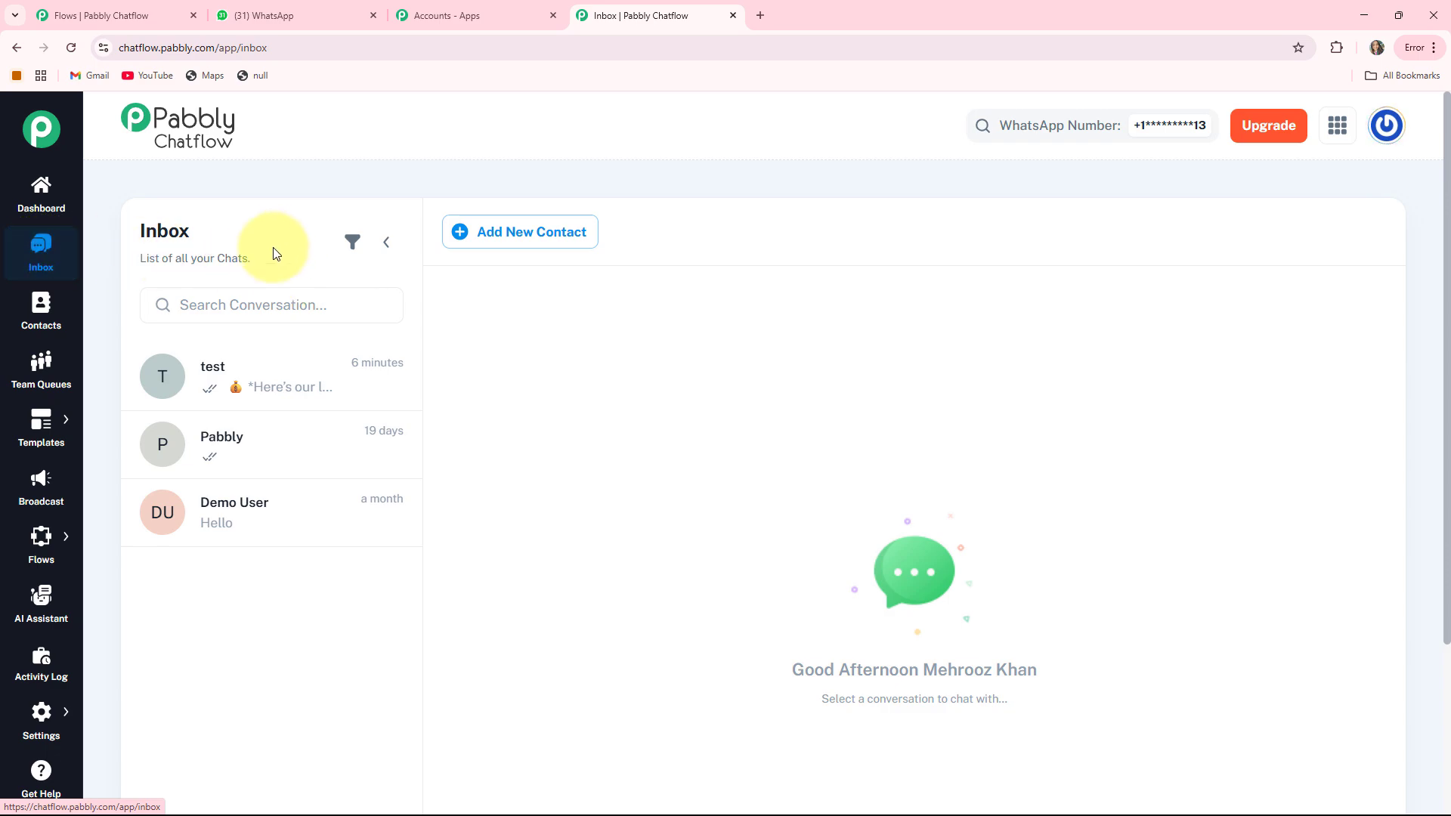
Visit Contacts, Team Queues, Templates, Broadcast, AI Assistant, and finally Activity Log
{"action": "left_click", "coordinate": [42, 325]}
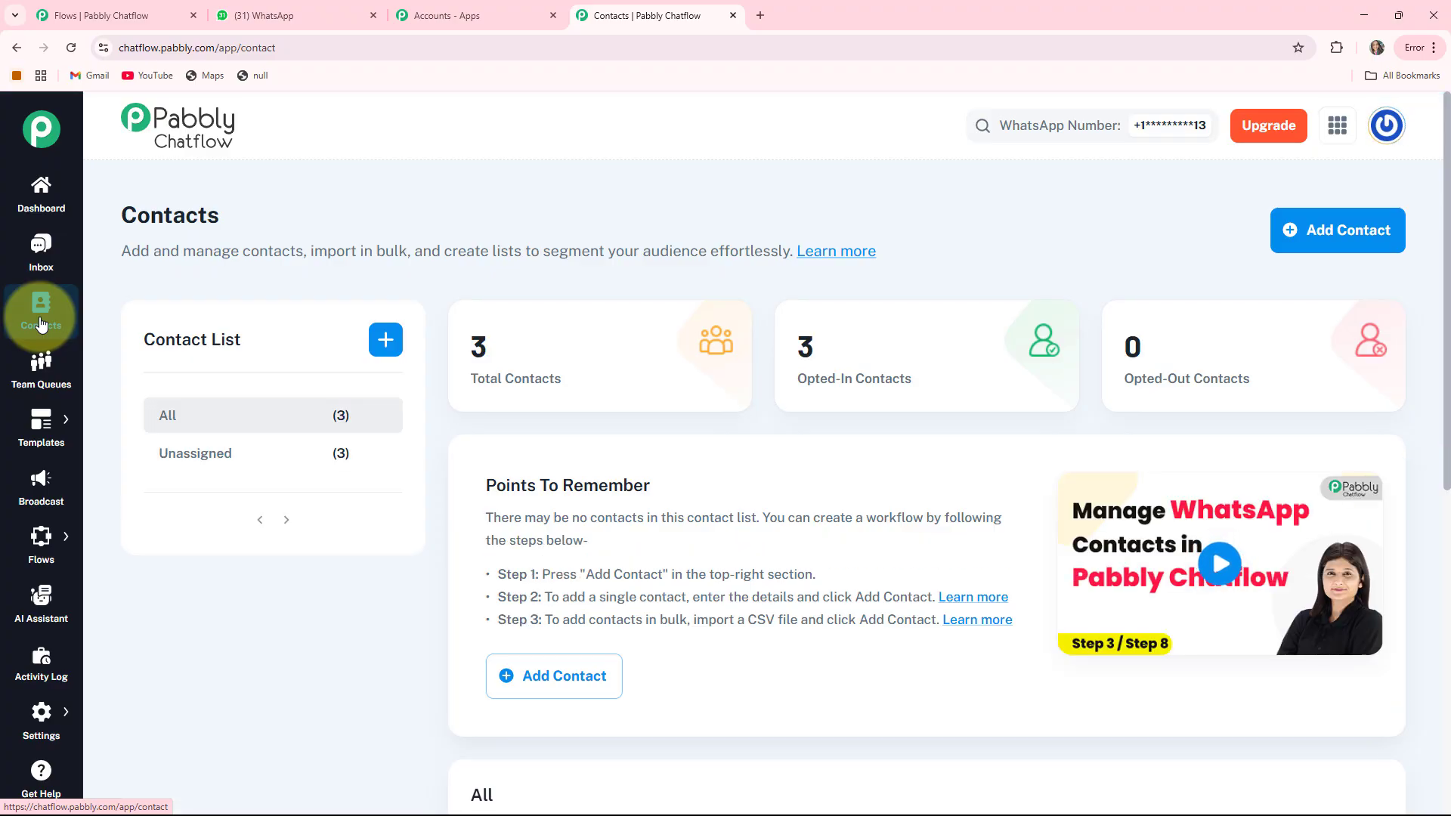
{"action": "left_click", "coordinate": [40, 395]}
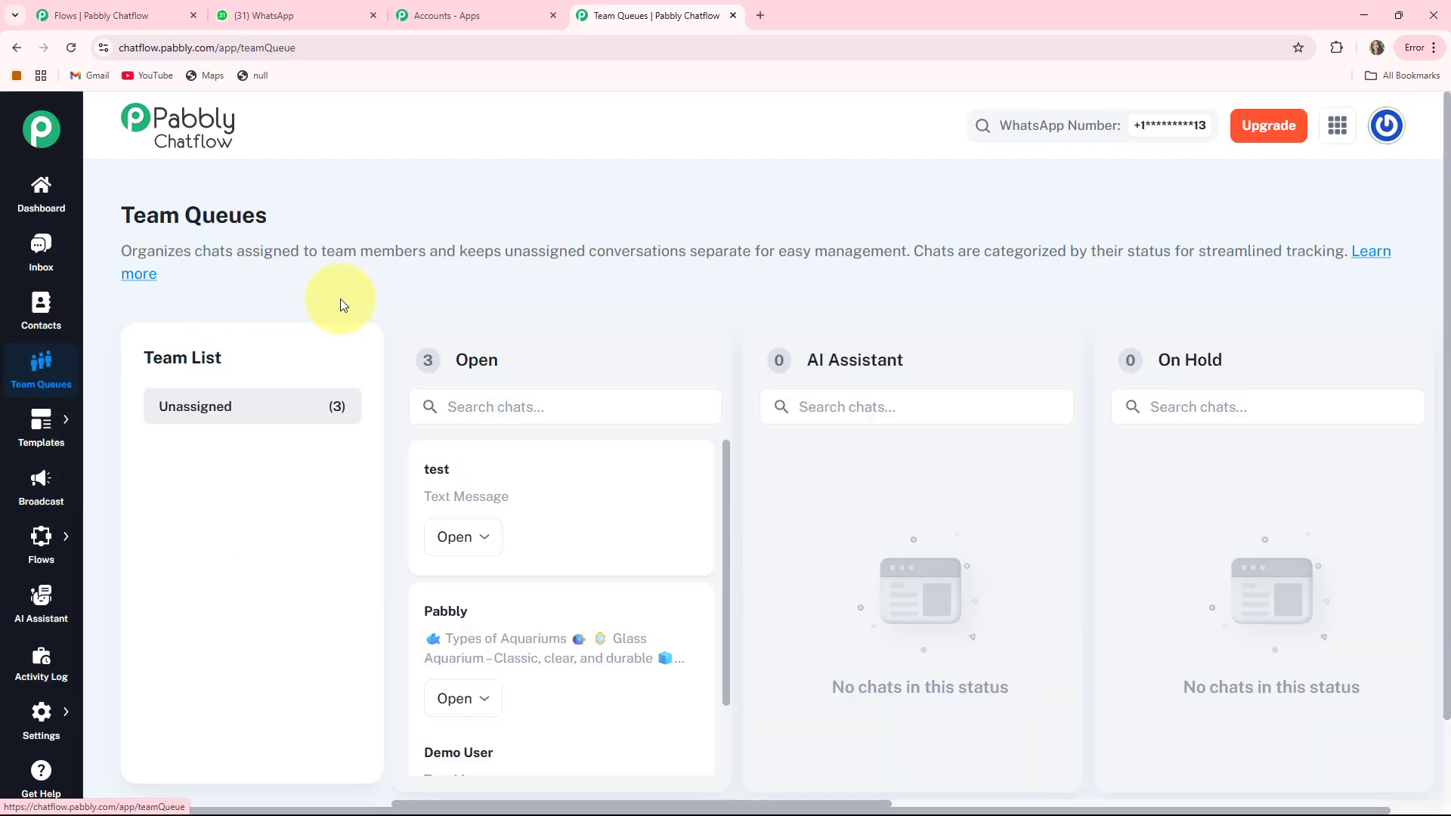
{"action": "left_click", "coordinate": [42, 423]}
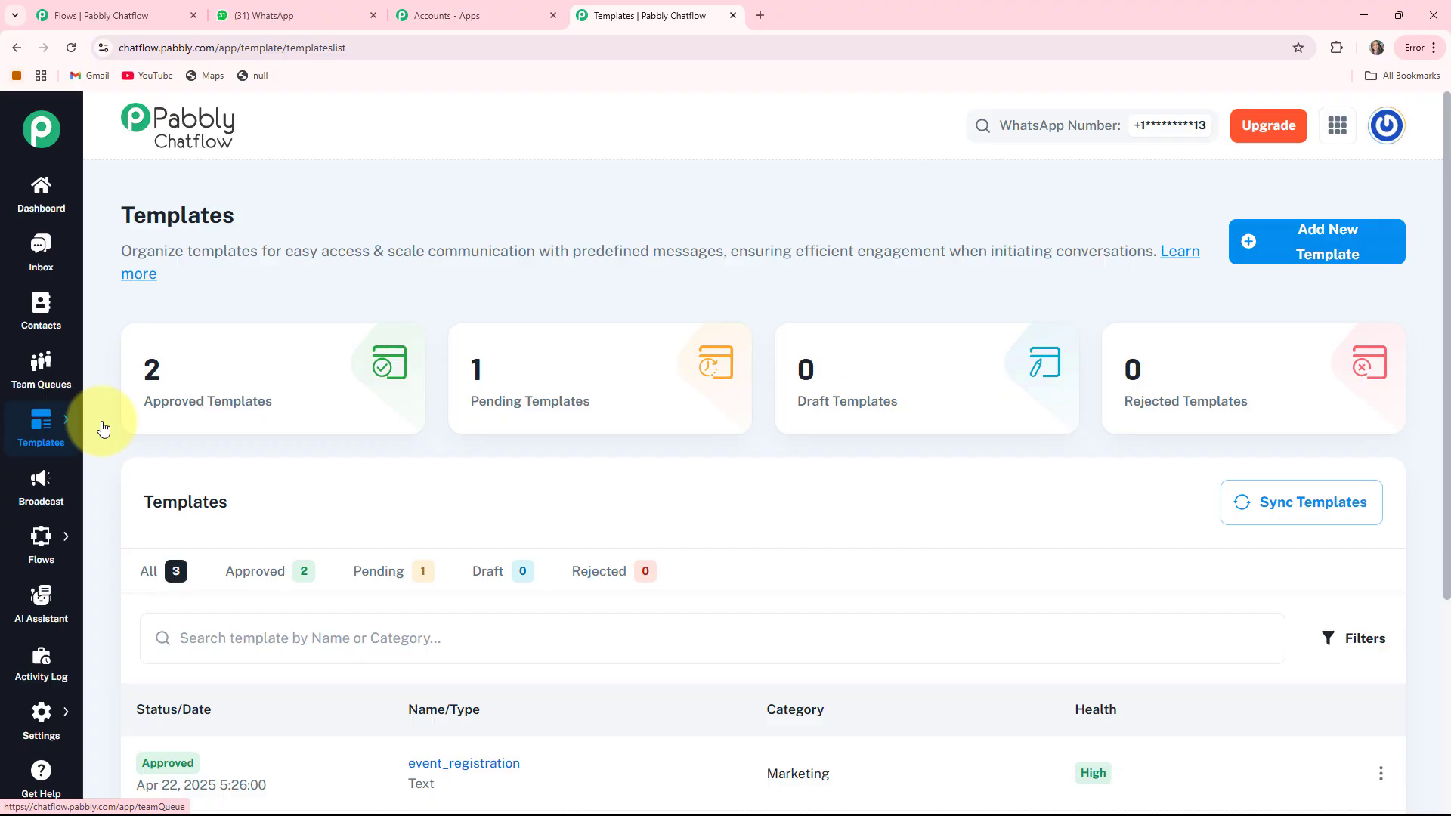
{"action": "left_click", "coordinate": [44, 485]}
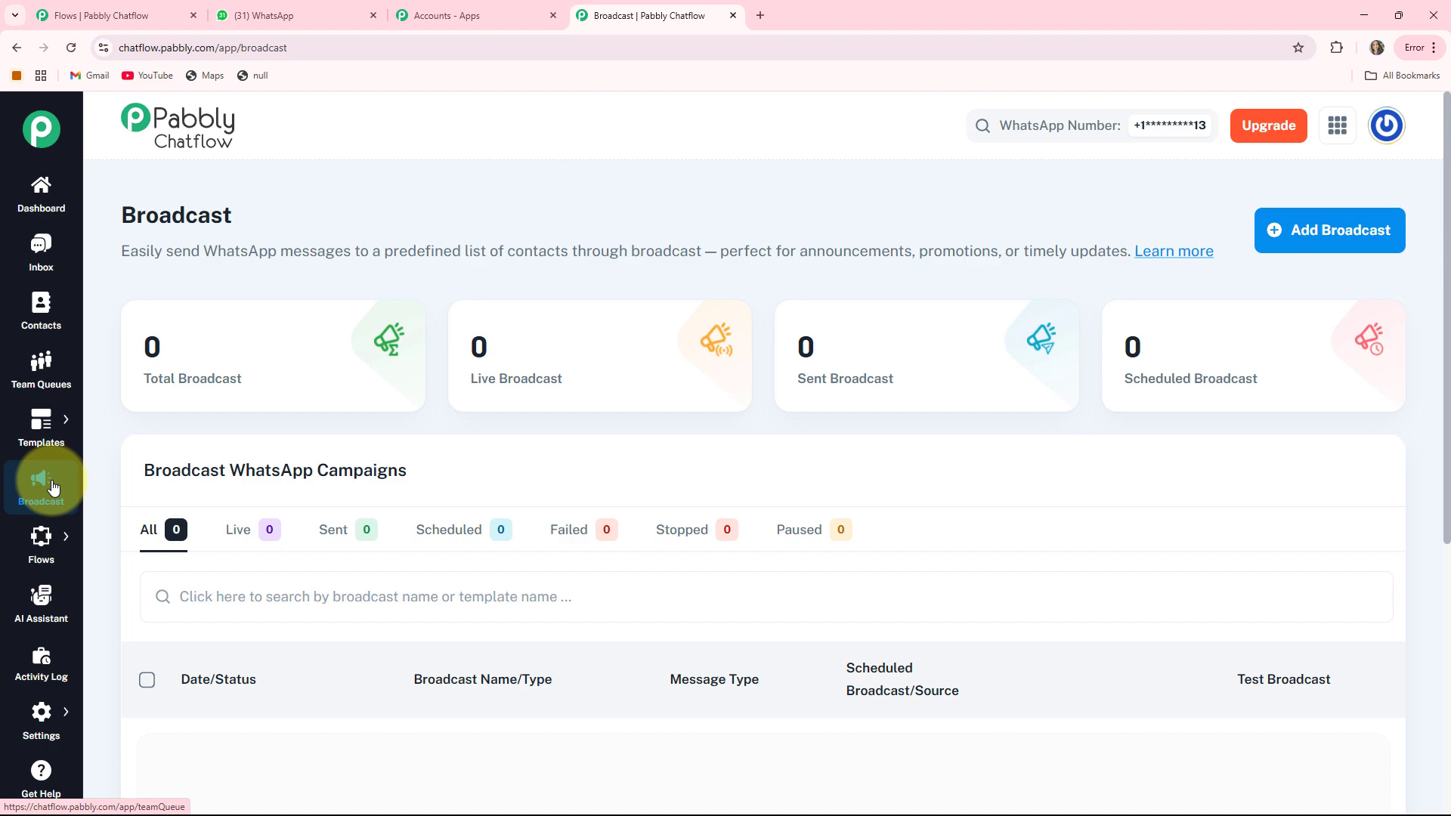
{"action": "left_click", "coordinate": [32, 609]}
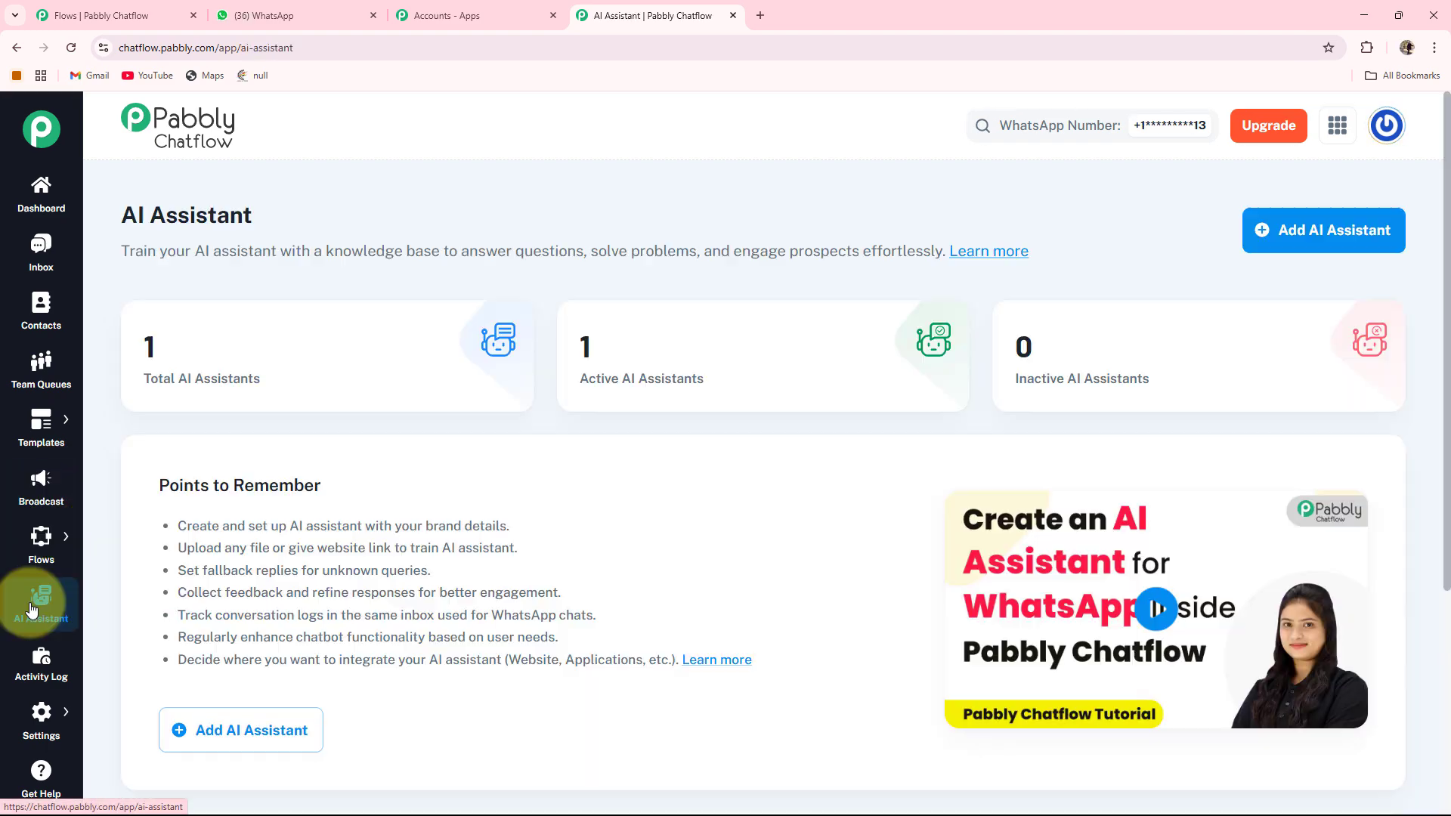
{"action": "left_click", "coordinate": [31, 678]}
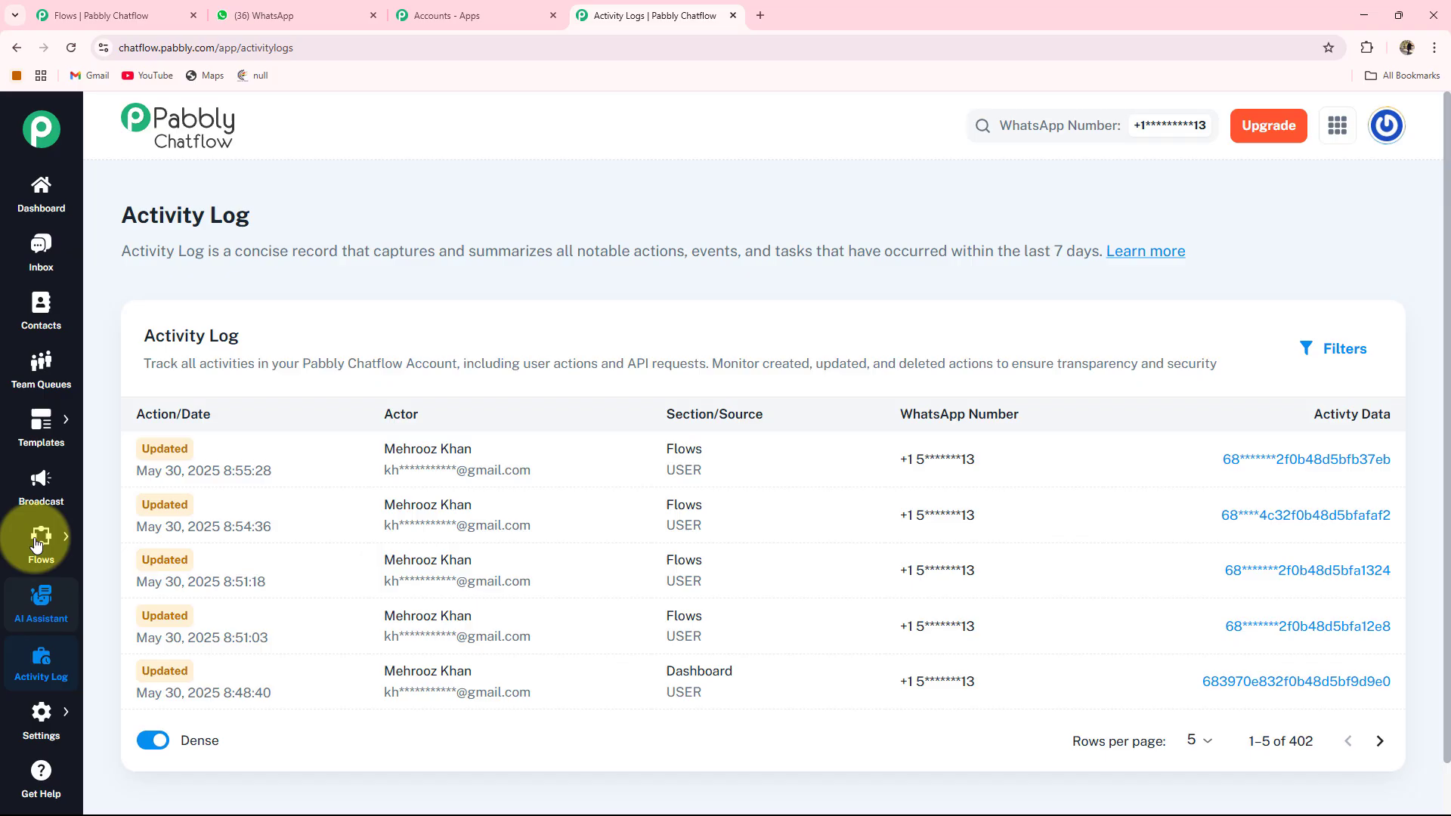
From the Flow Builder list, add a new Untitled flow with a Keyword/Regex Match trigger
{"action": "mouse_move", "coordinate": [45, 546]}
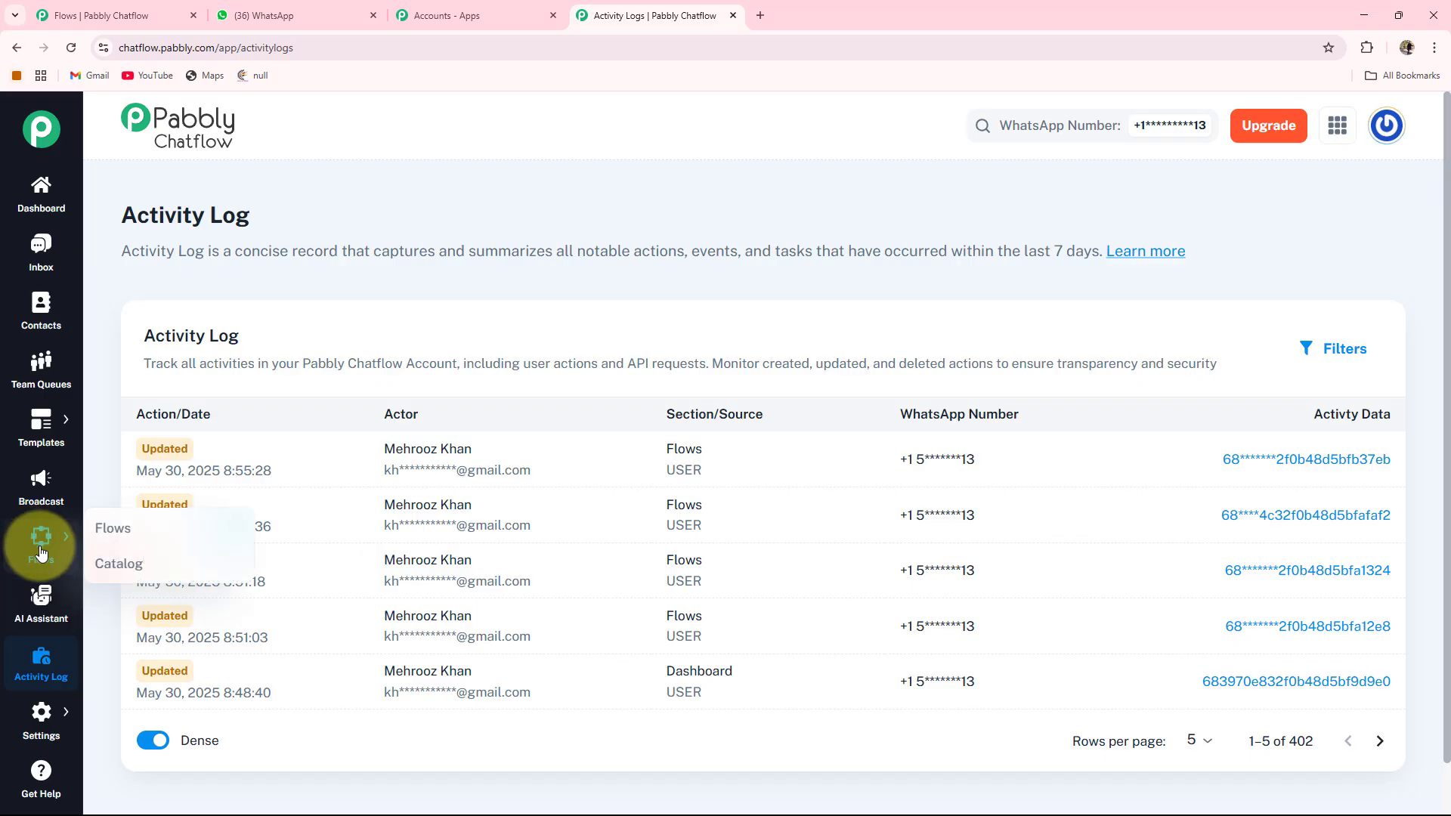
{"action": "left_click", "coordinate": [104, 529]}
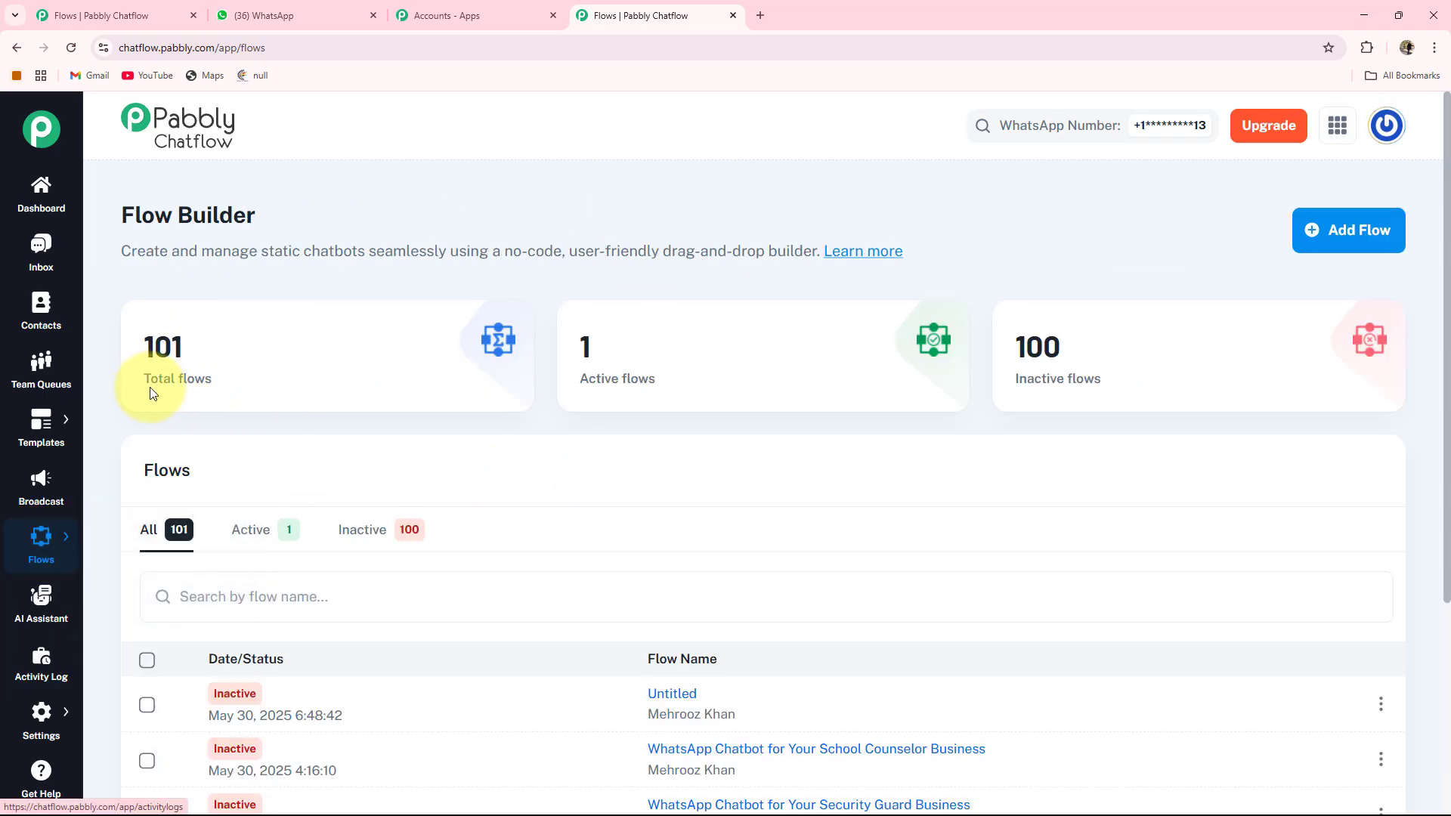
{"action": "mouse_move", "coordinate": [166, 391]}
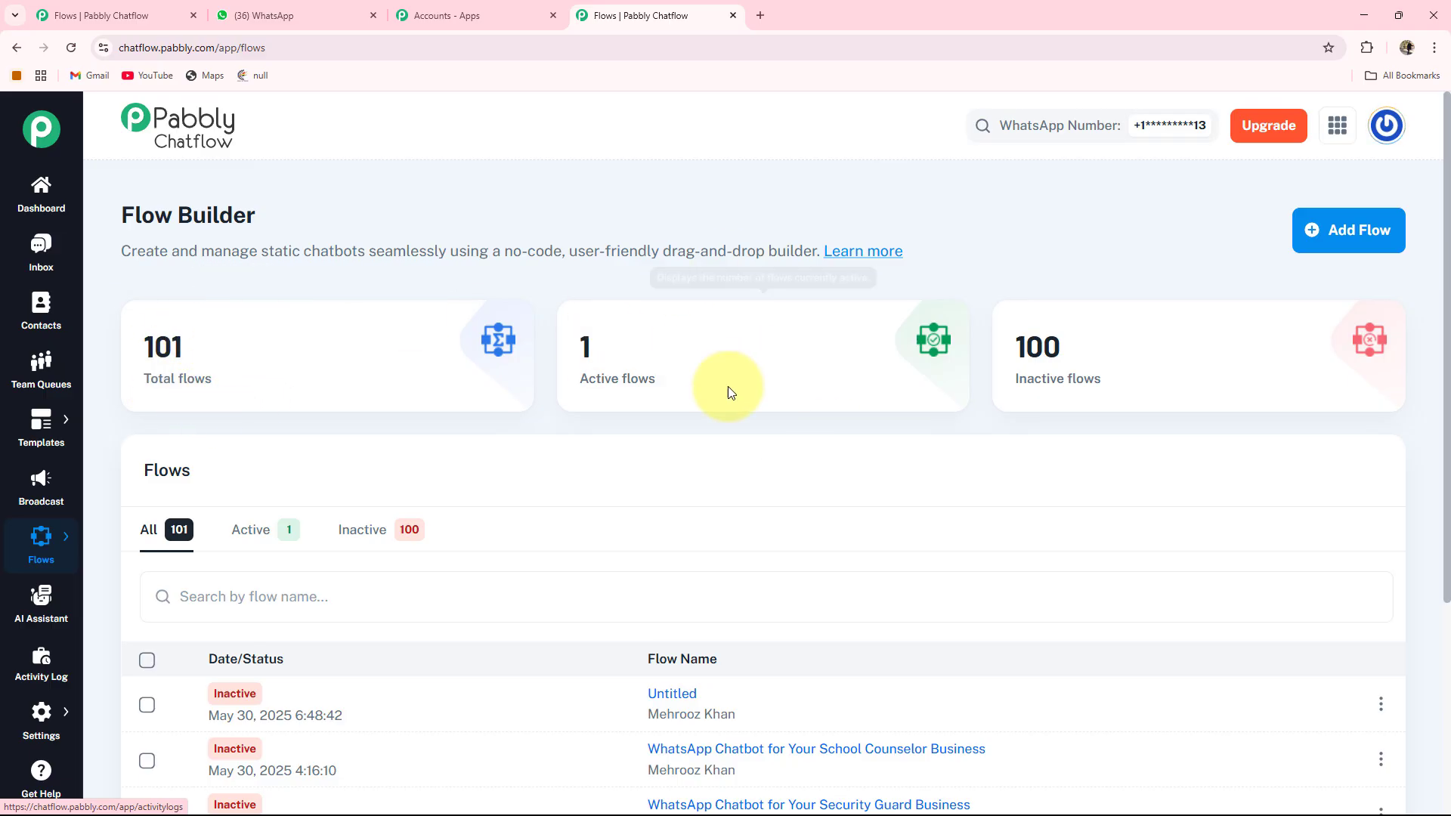
{"action": "mouse_move", "coordinate": [879, 366]}
{"action": "mouse_move", "coordinate": [1042, 357]}
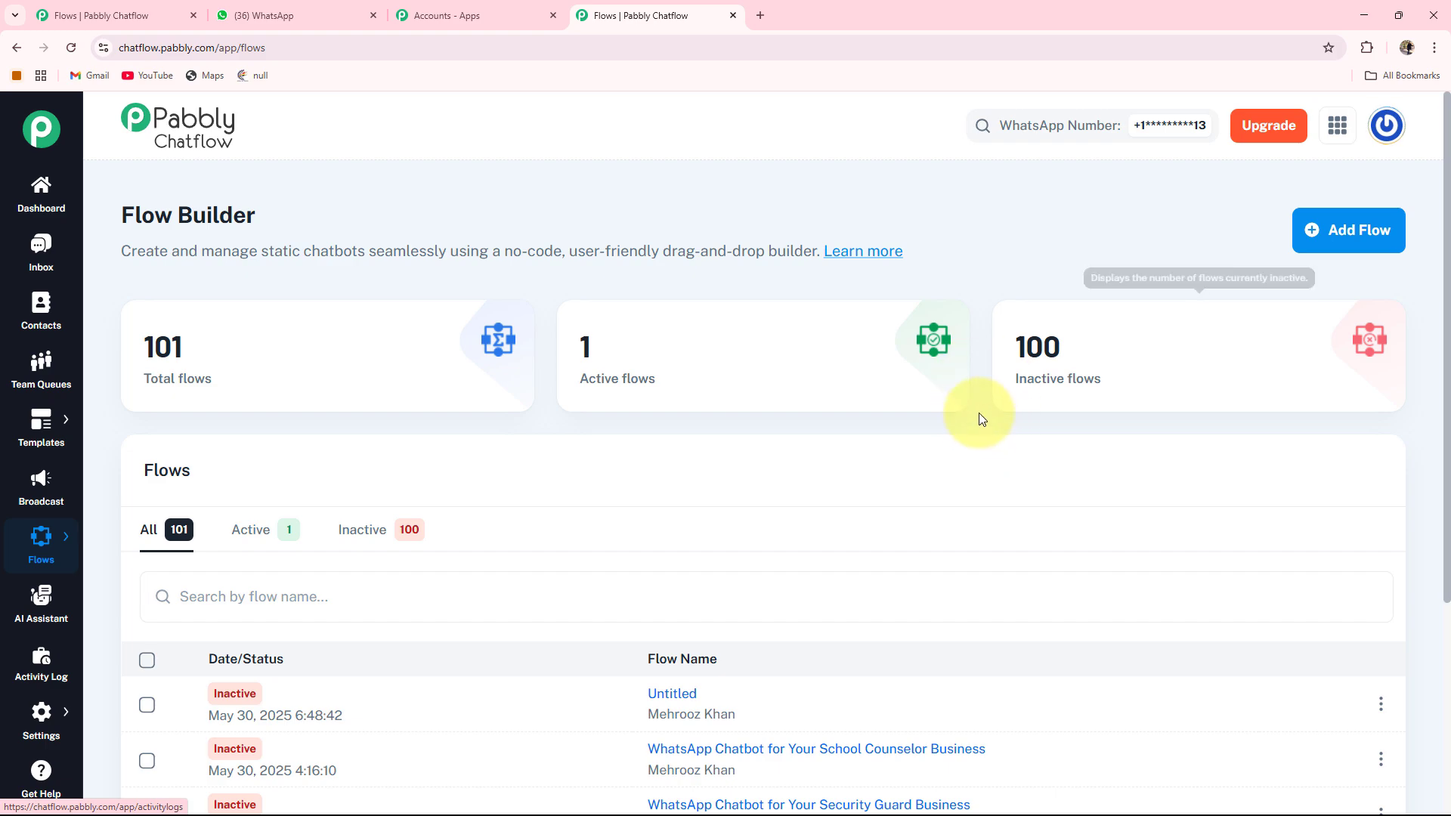
{"action": "left_click", "coordinate": [1354, 237]}
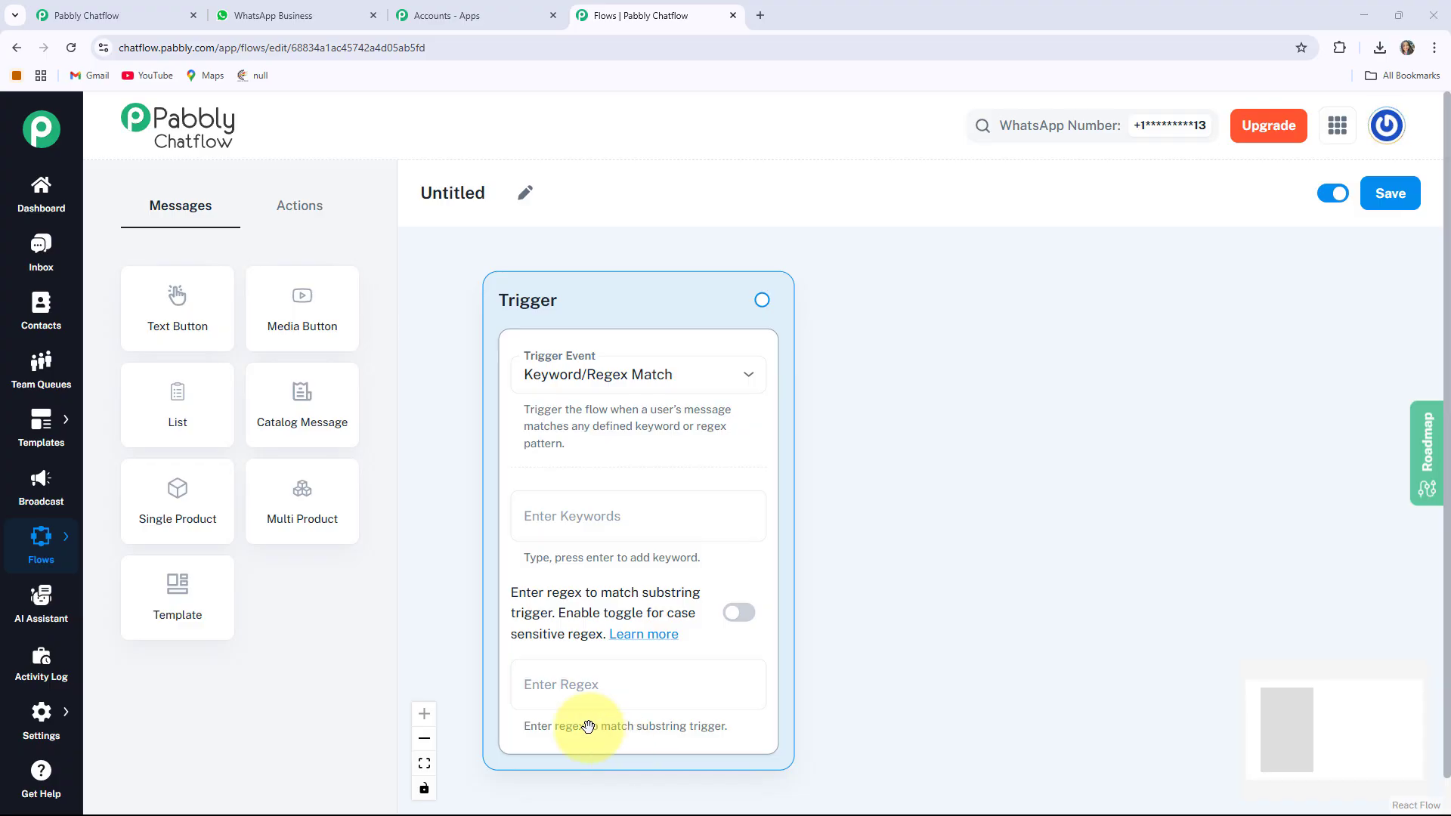
Rename the flow to 'Share Menu and Take Orders Automatically for Cloud Kitchens'
{"action": "left_click", "coordinate": [524, 195]}
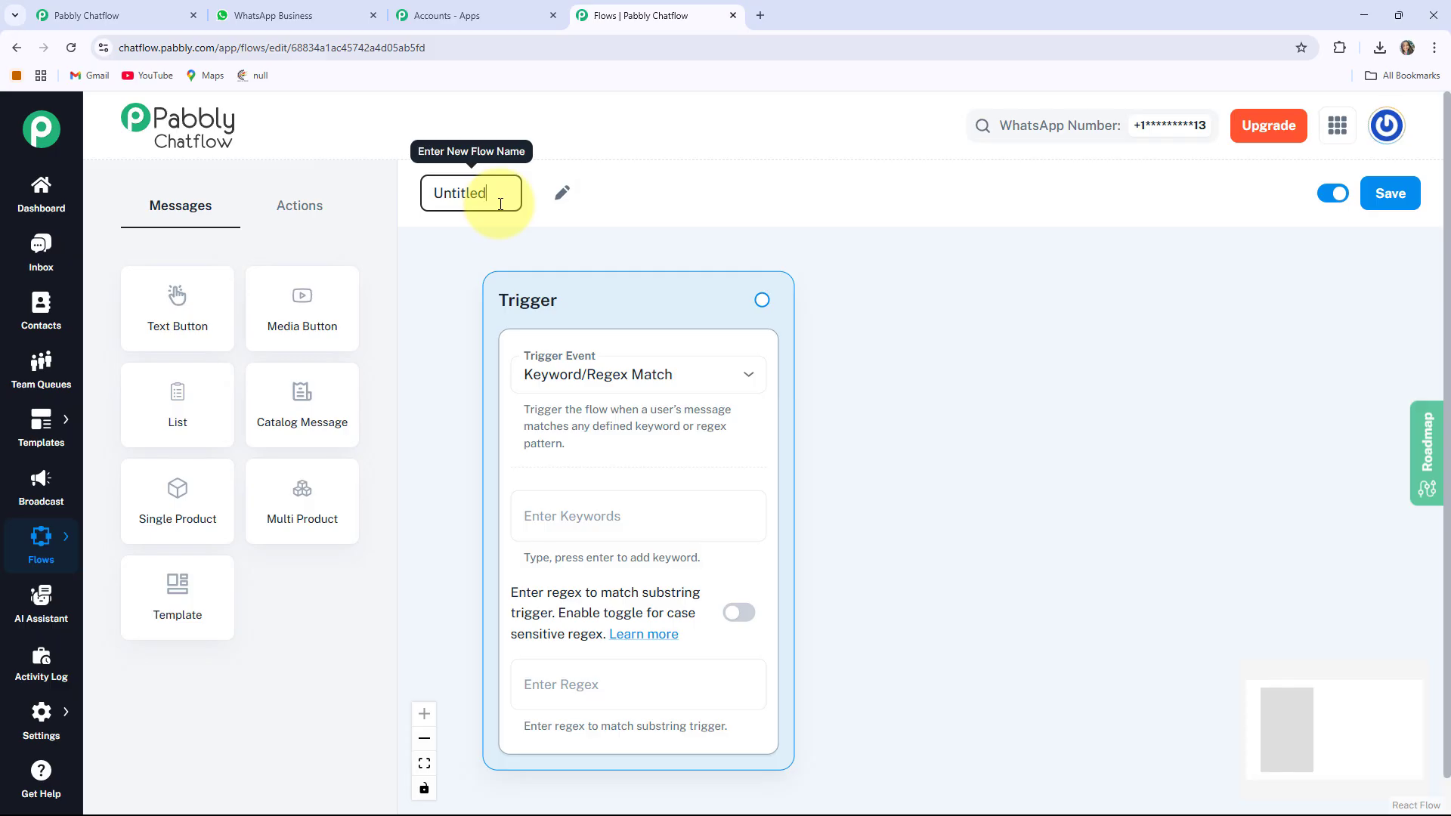
{"action": "left_click", "coordinate": [413, 209]}
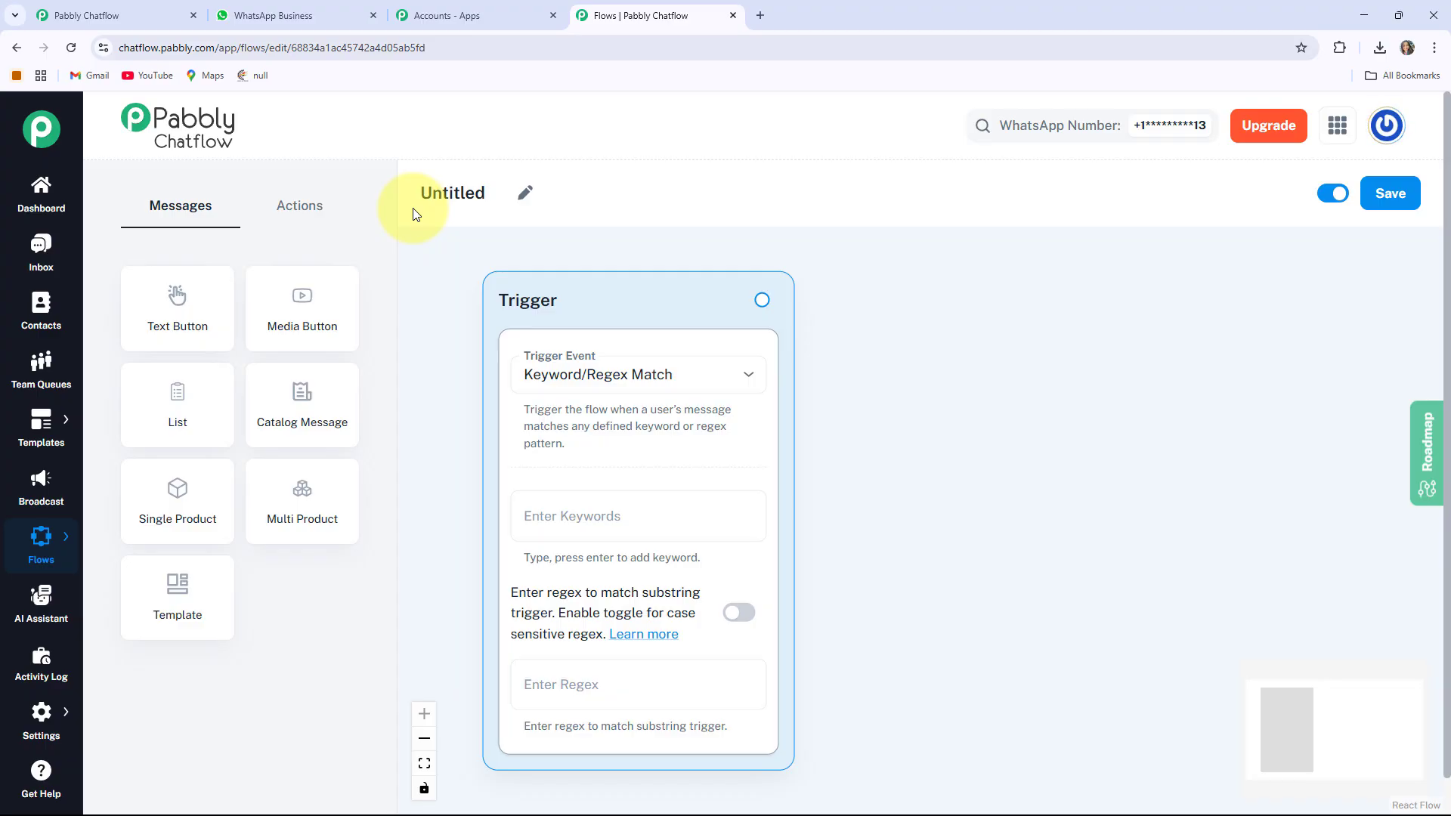
{"action": "left_click", "coordinate": [524, 193]}
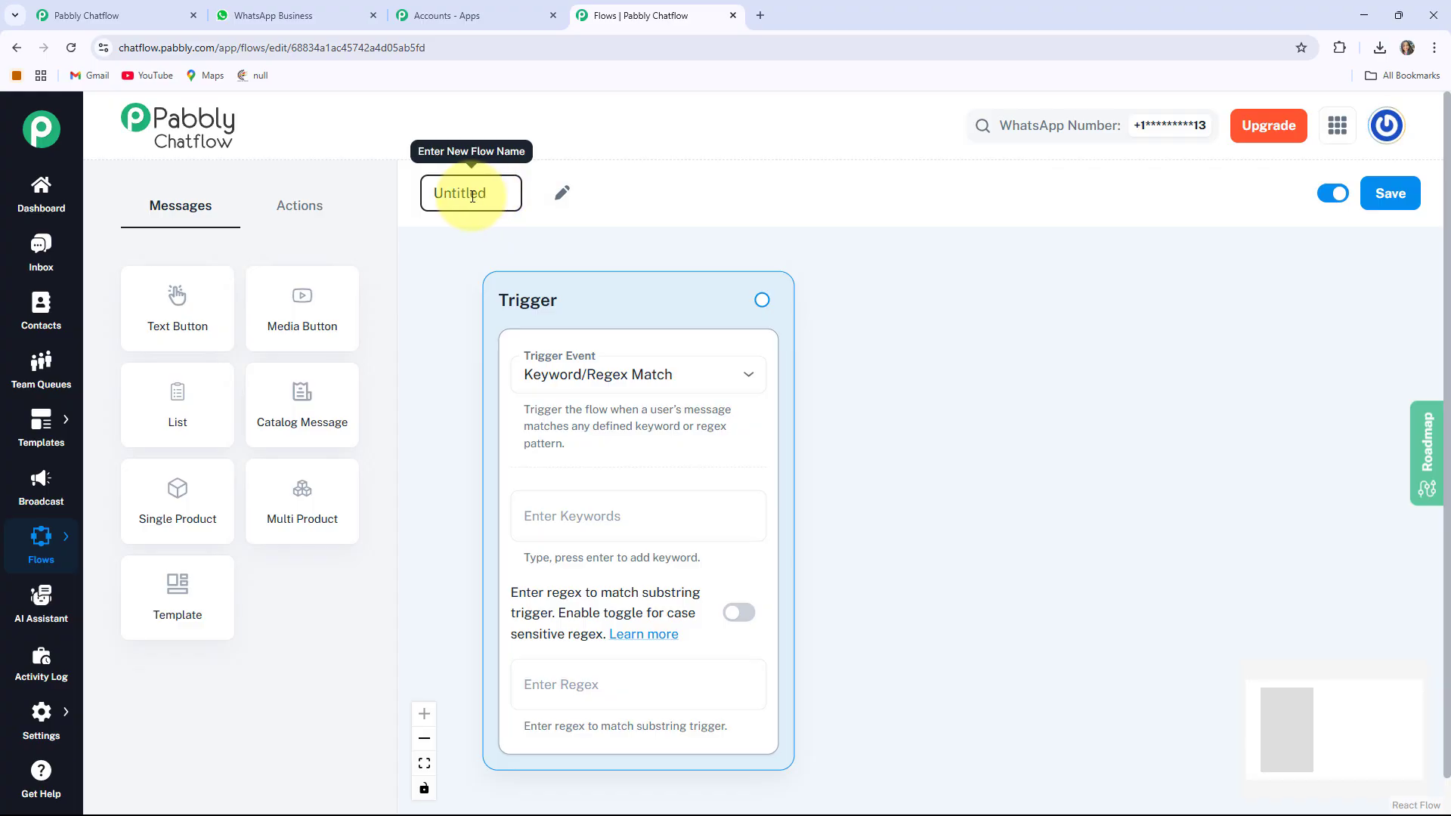
{"action": "key", "text": "ctrl+a"}
{"action": "type", "text": "Share Menu and Take Orders Automatically for Cloud Kitchens"}
{"action": "key", "text": "Return"}
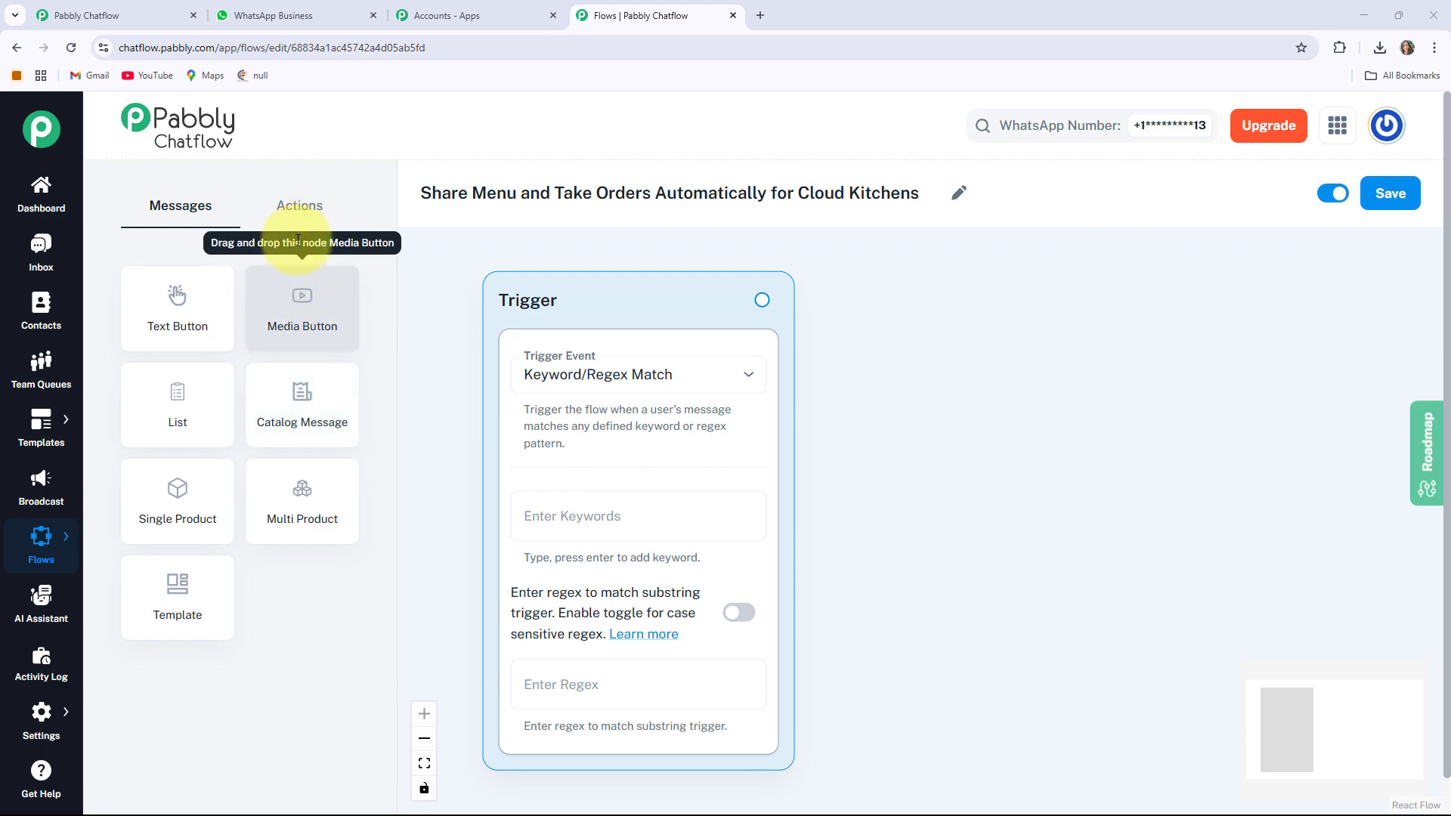
Look over the Actions and Messages node lists, then save the flow
{"action": "left_click", "coordinate": [299, 204]}
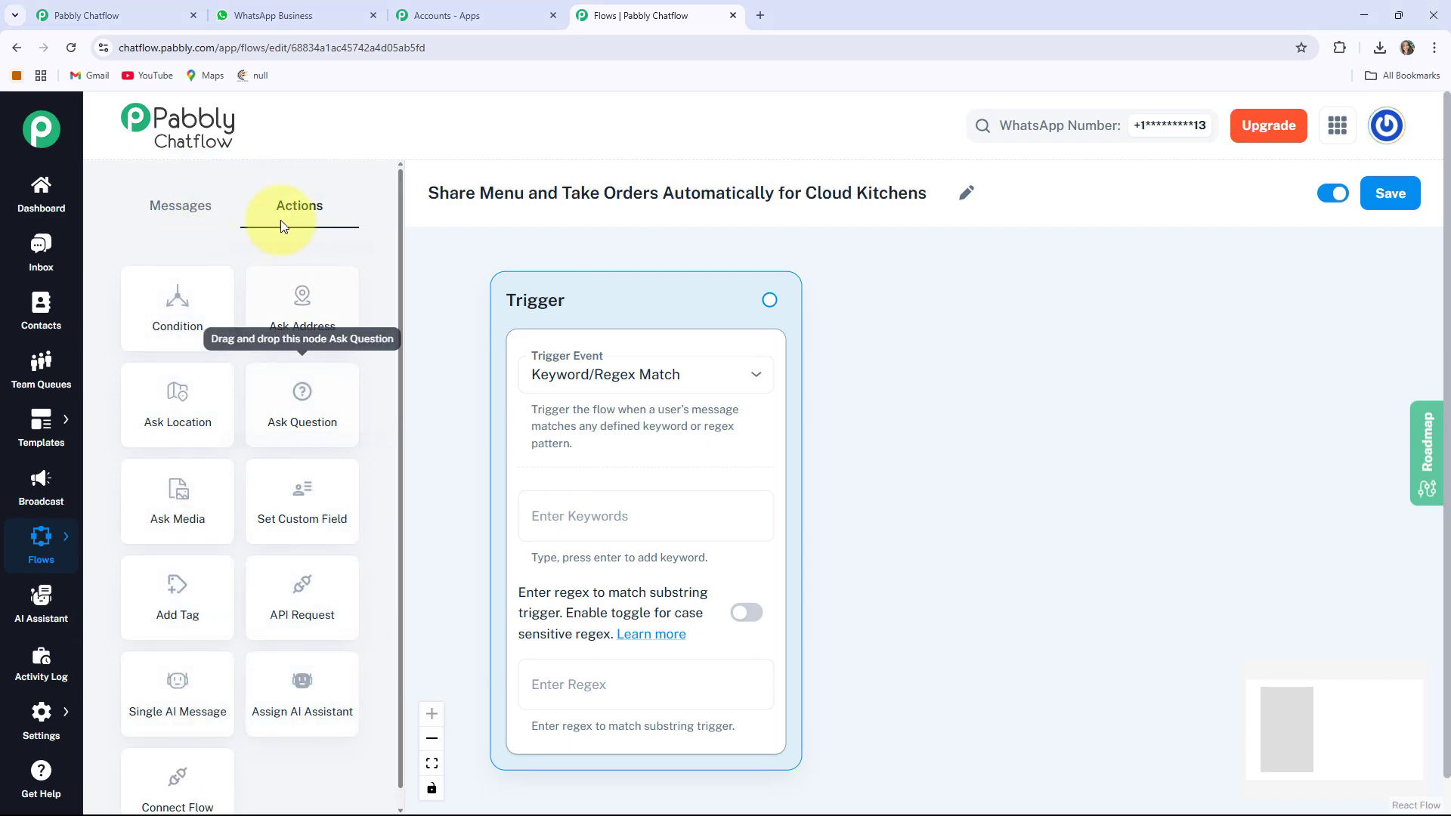
{"action": "left_click", "coordinate": [180, 206]}
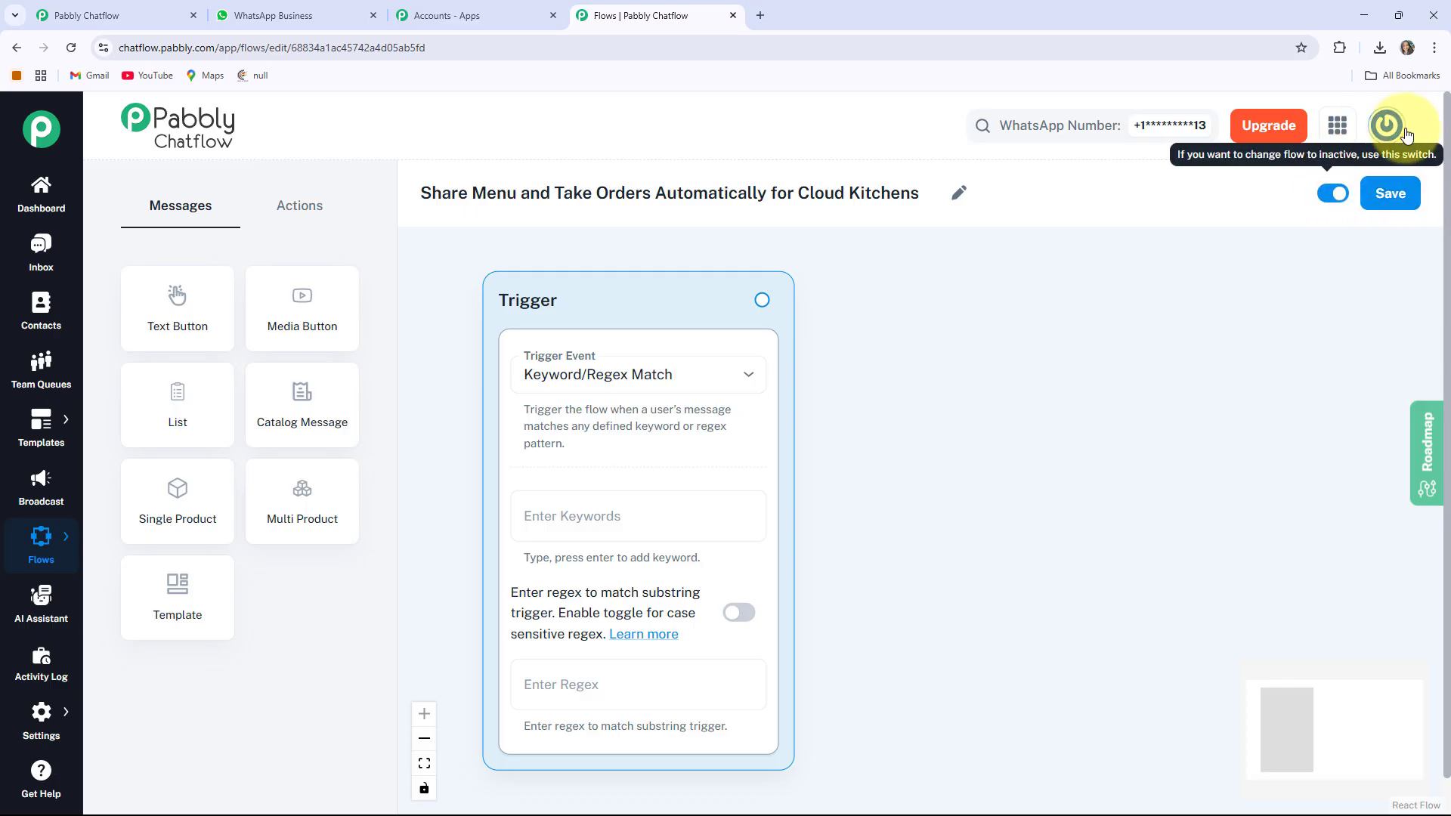
{"action": "left_click", "coordinate": [1403, 198]}
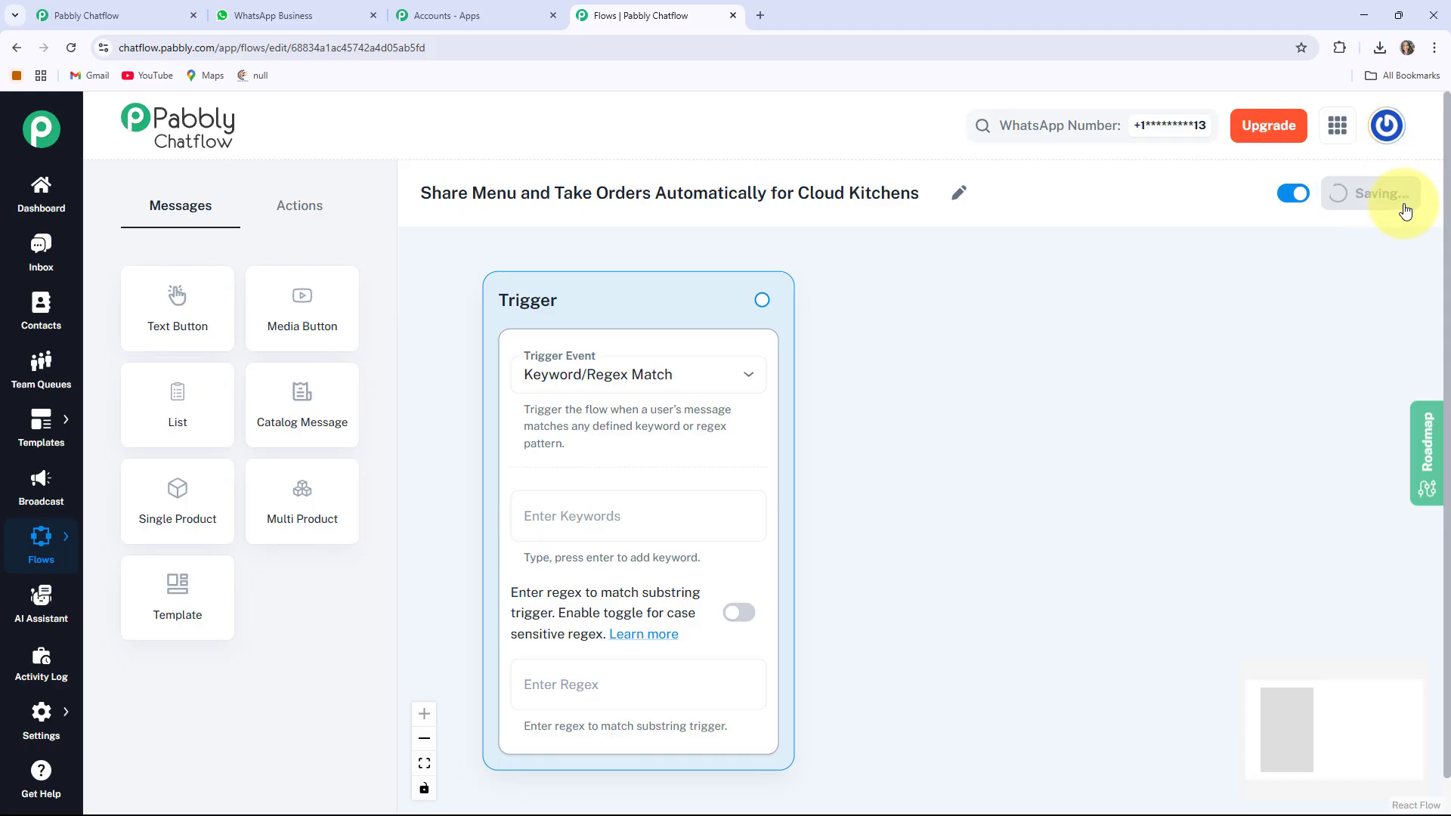
{"action": "left_click_drag", "start_coordinate": [1096, 325], "coordinate": [1103, 310]}
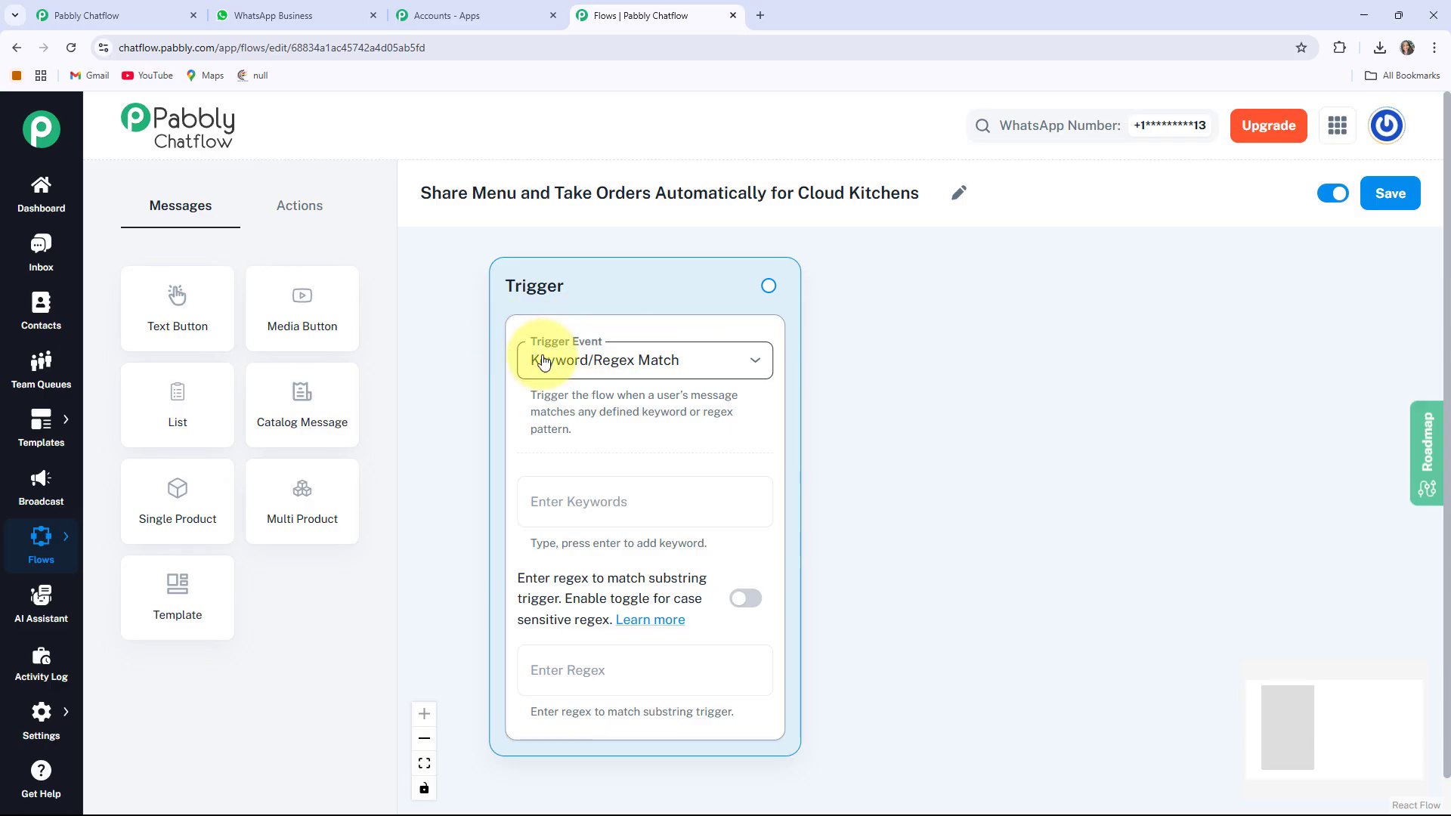
{"action": "left_click", "coordinate": [639, 368]}
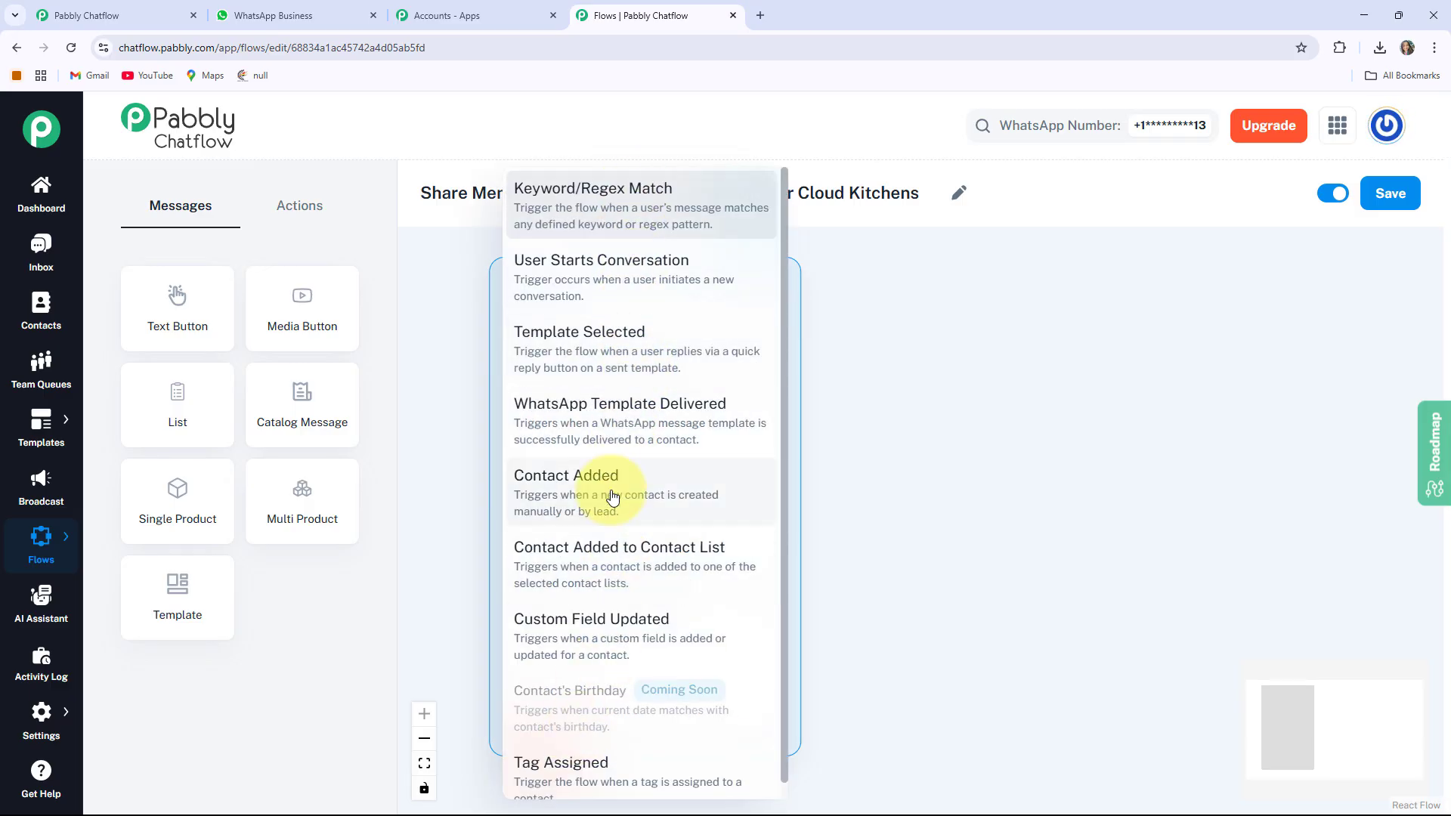
{"action": "scroll", "coordinate": [613, 499], "scroll_direction": "down", "scroll_amount": 1}
{"action": "scroll", "coordinate": [648, 564], "scroll_direction": "up", "scroll_amount": 1}
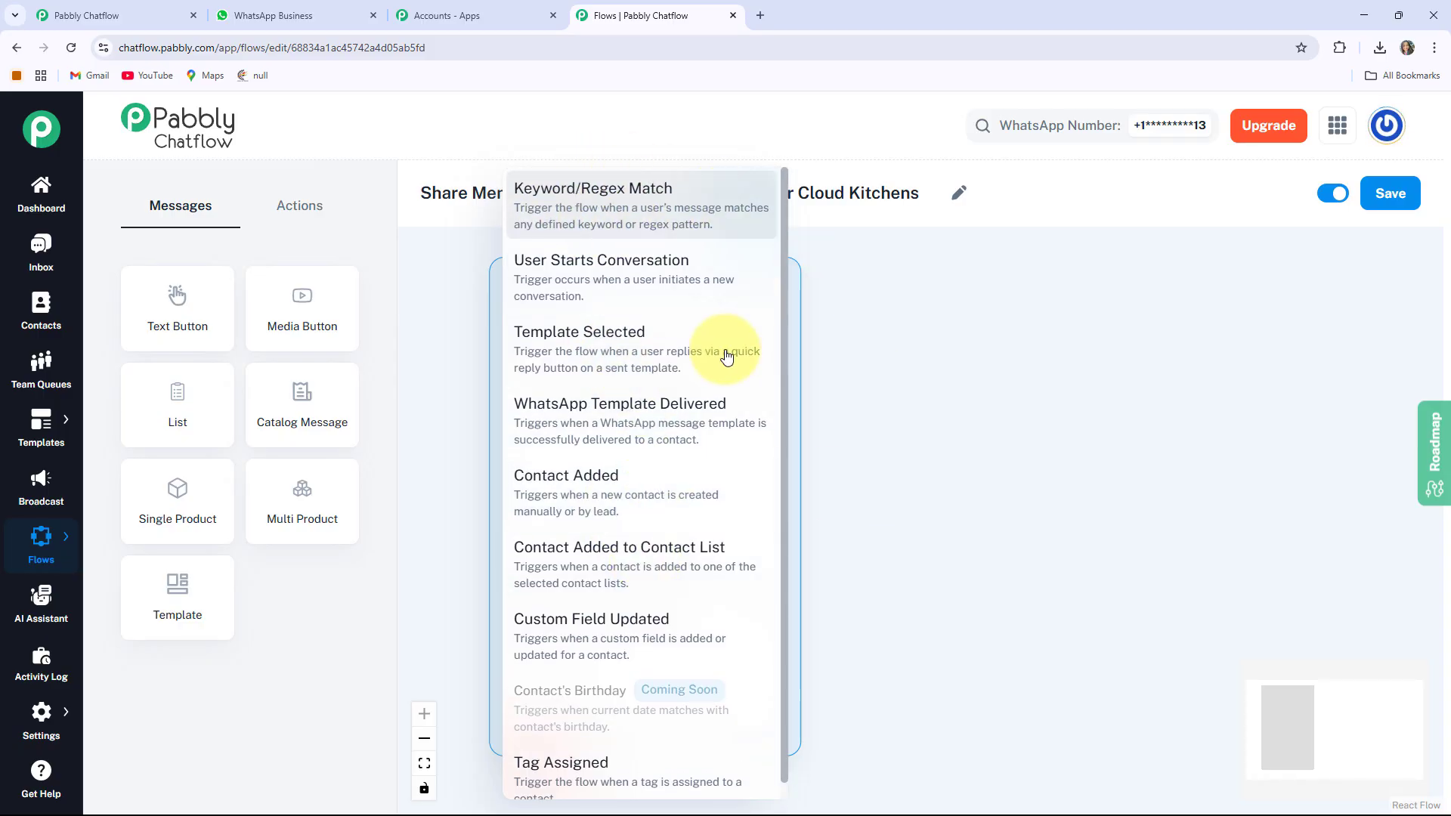
{"action": "left_click", "coordinate": [614, 206]}
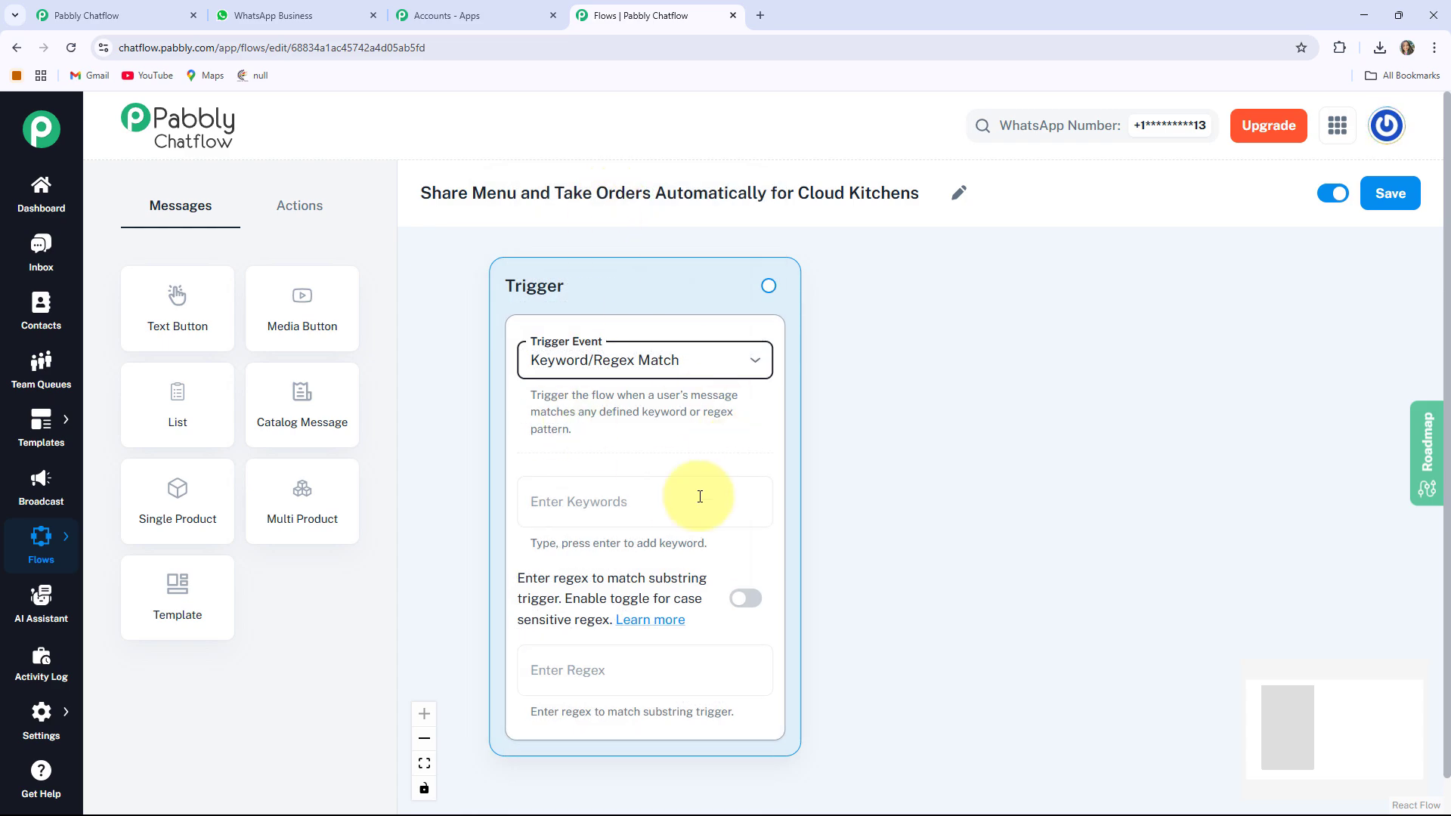
{"action": "left_click_drag", "start_coordinate": [929, 580], "coordinate": [903, 585]}
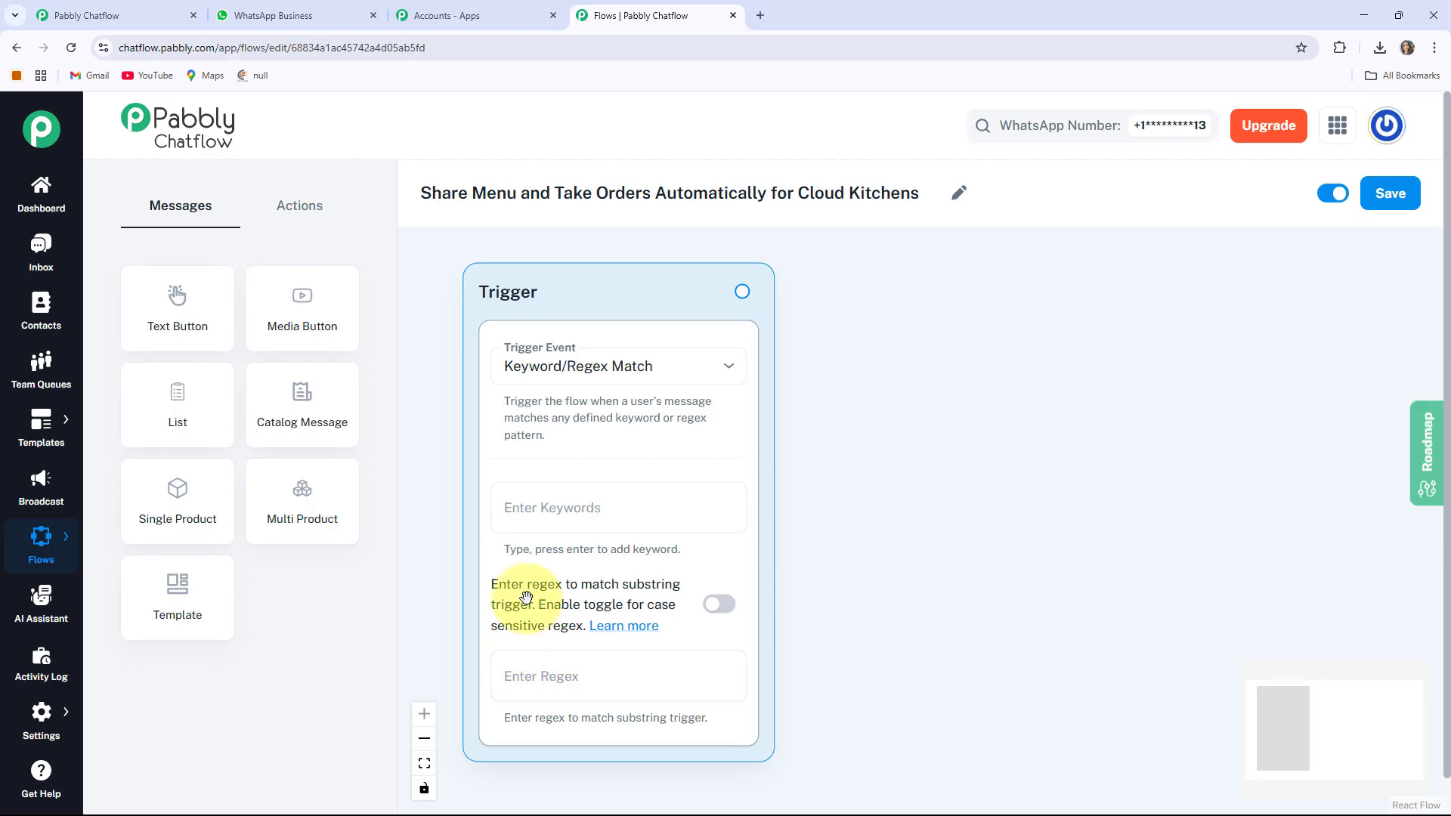
{"action": "left_click", "coordinate": [720, 607]}
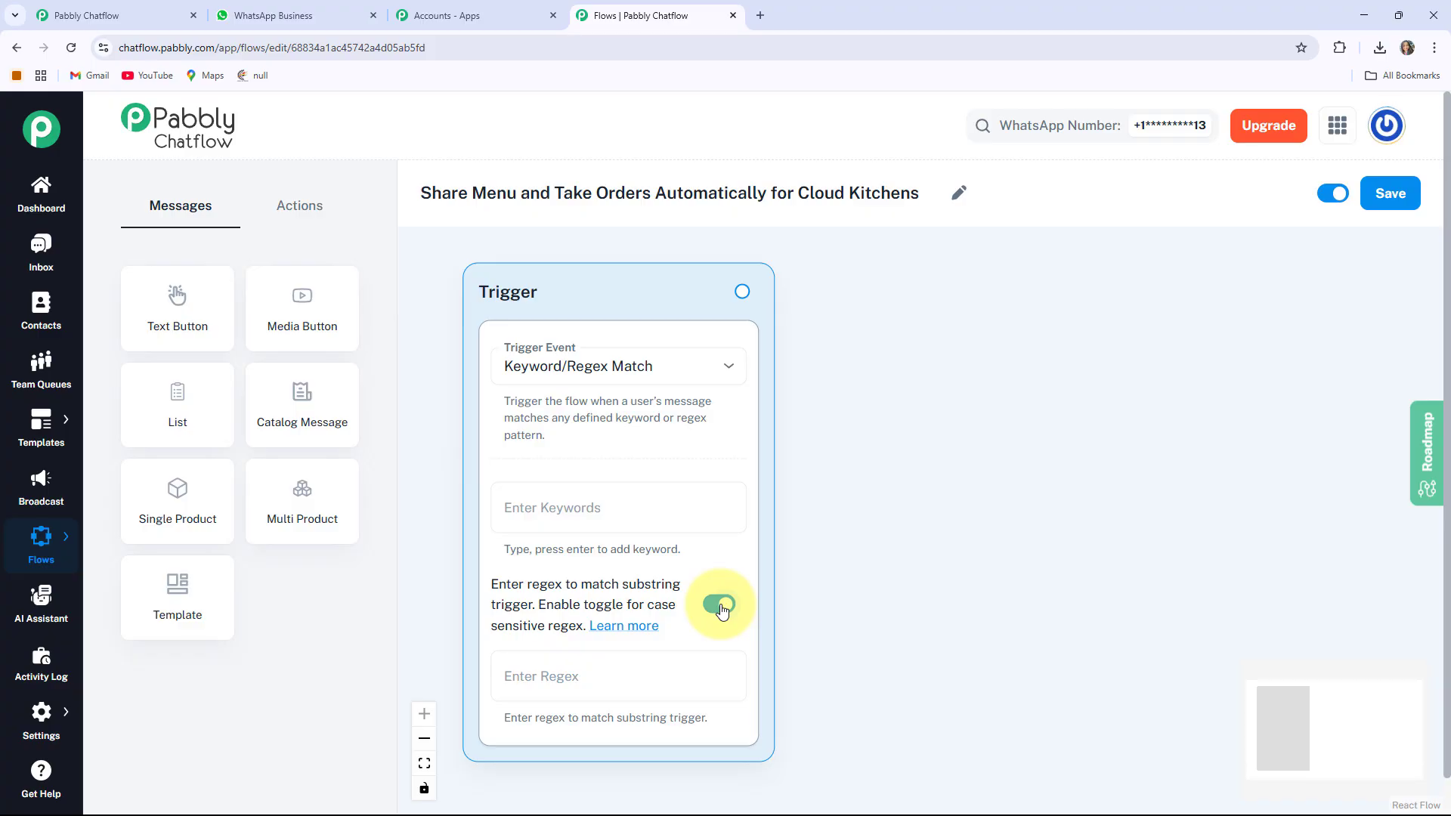
{"action": "left_click", "coordinate": [720, 607]}
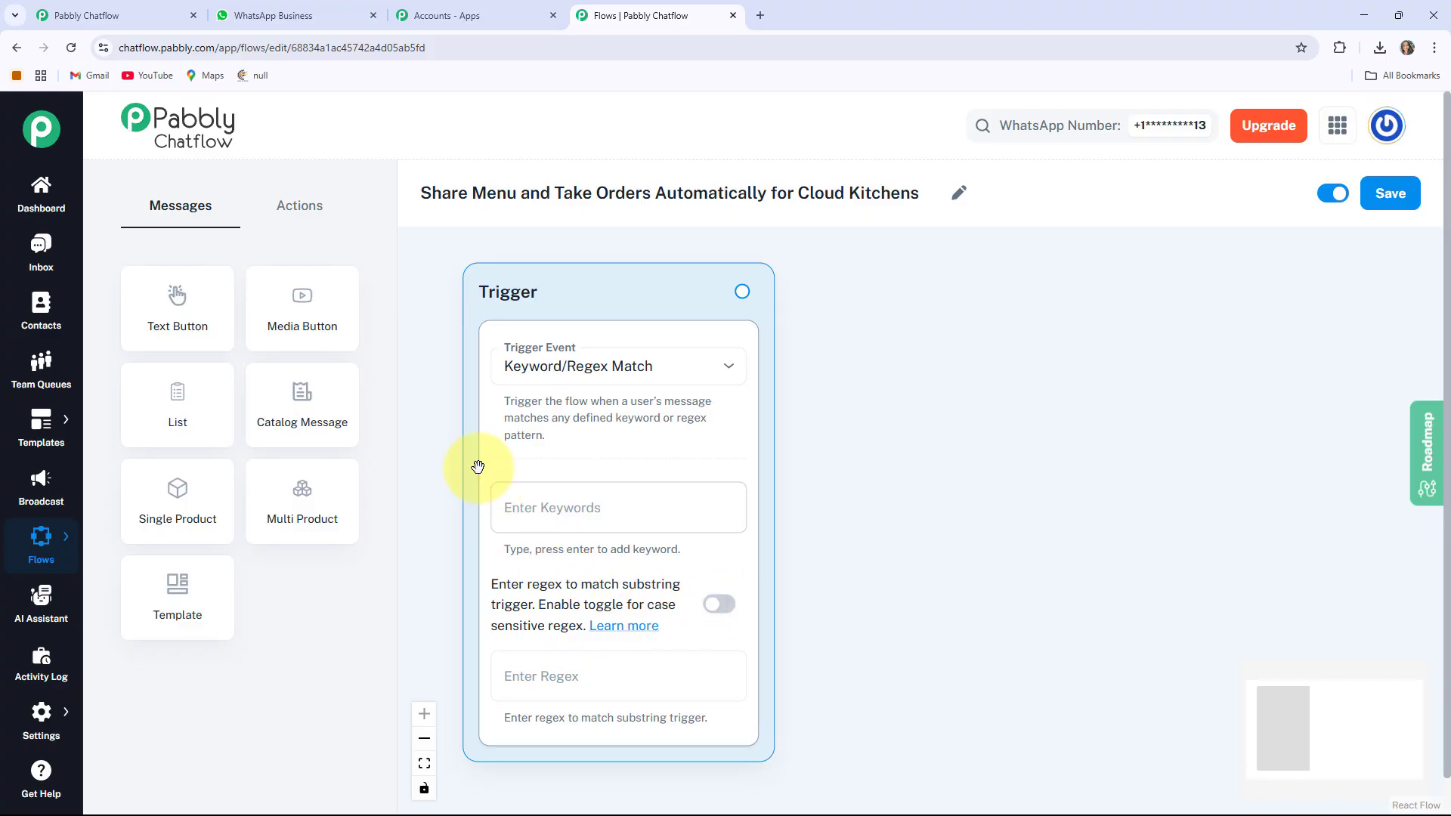
Add Food, Order and Menu as the trigger's keywords
{"action": "left_click", "coordinate": [553, 499]}
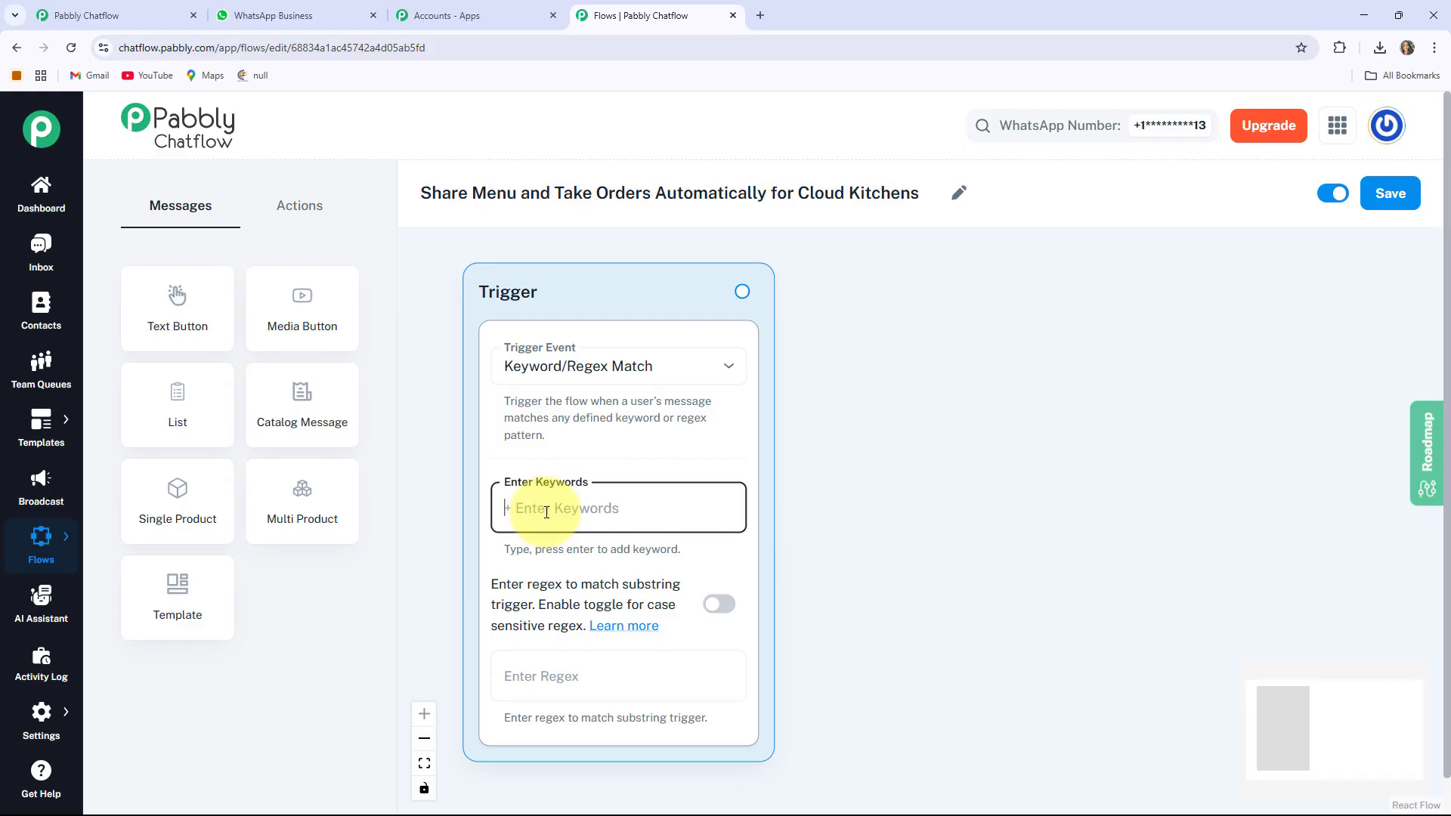
{"action": "type", "text": "Fp"}
{"action": "key", "text": "BackSpace"}
{"action": "type", "text": "ood"}
{"action": "key", "text": "Return"}
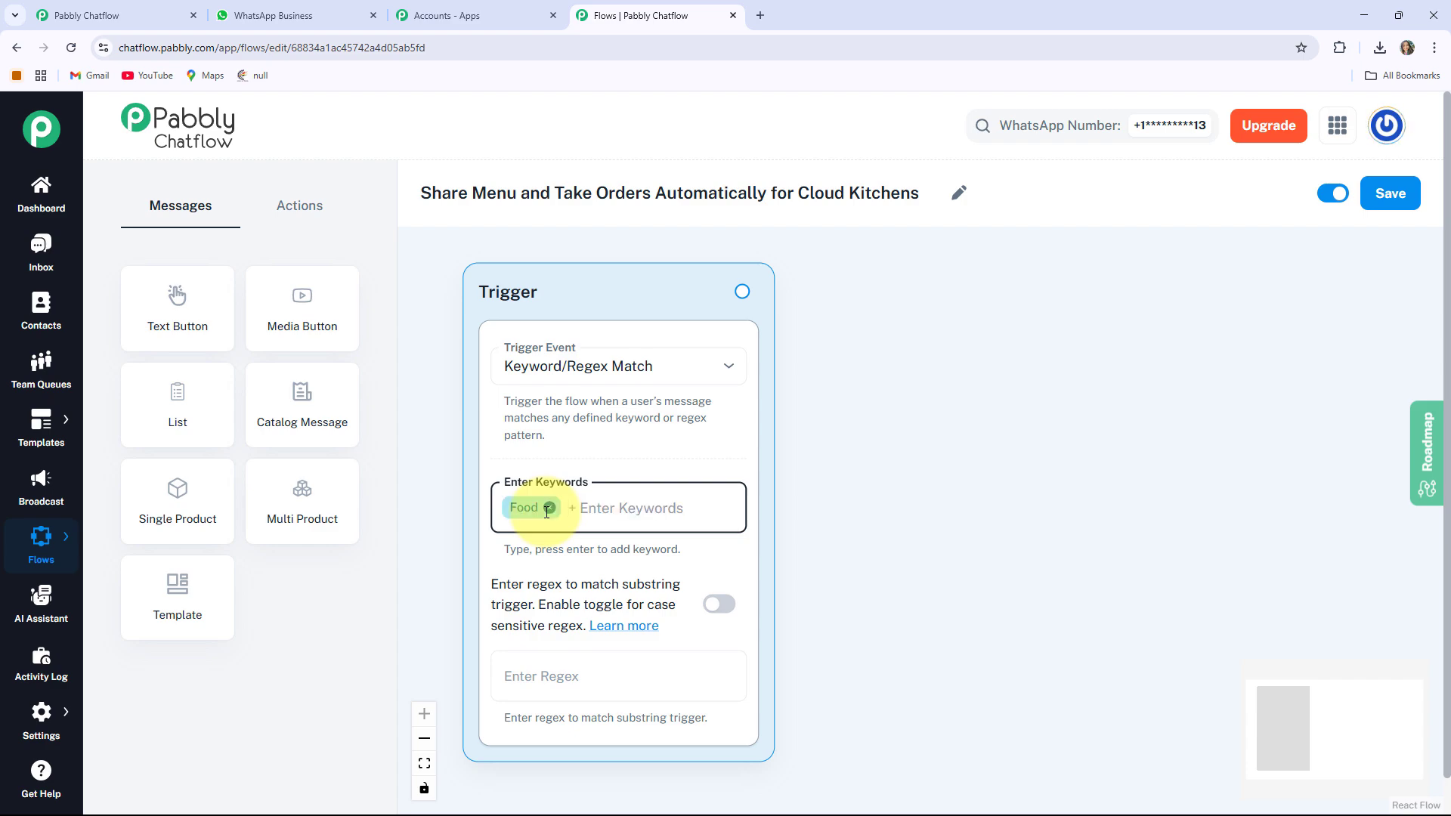
{"action": "type", "text": "Order"}
{"action": "key", "text": "Return"}
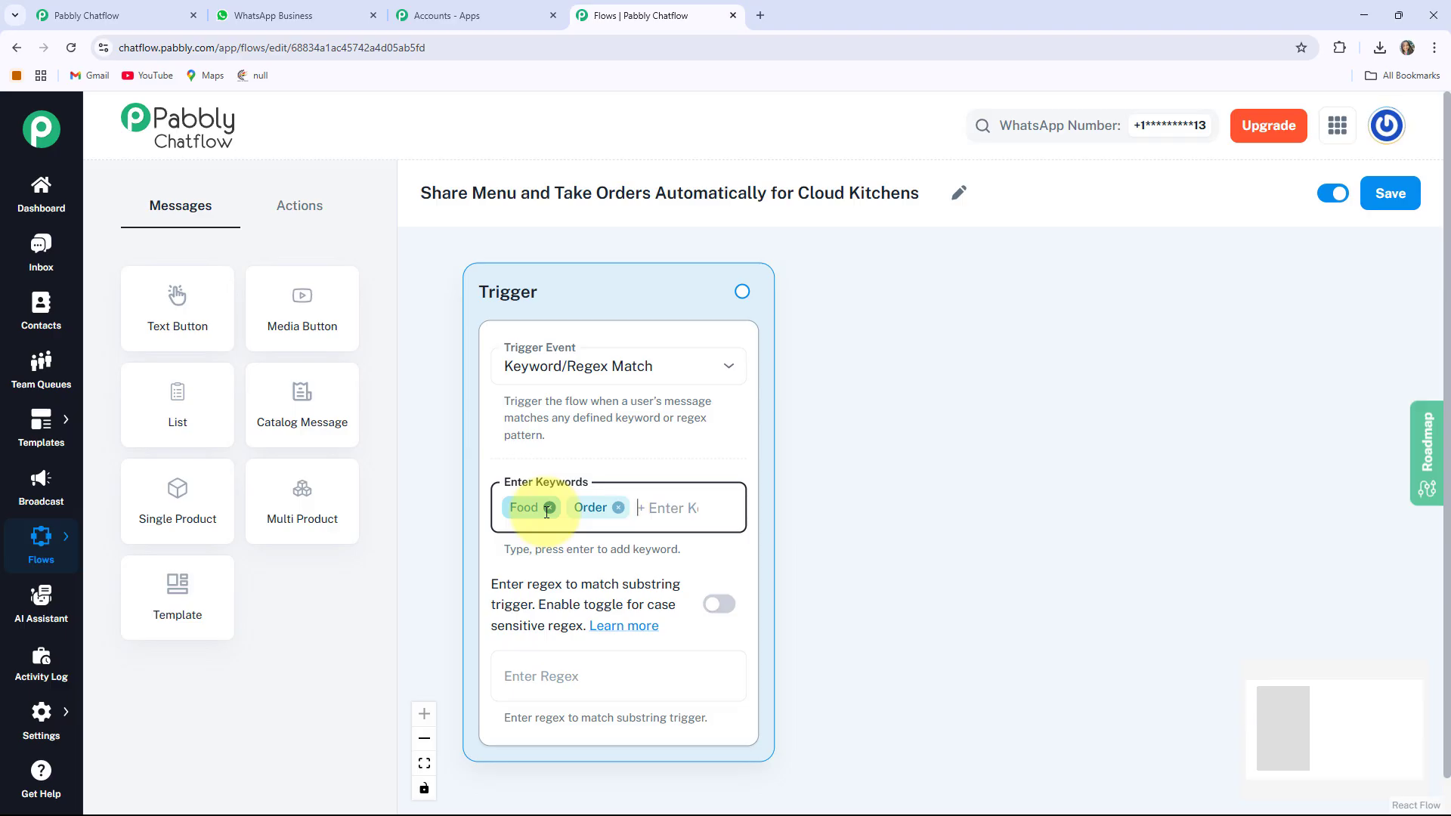
{"action": "type", "text": "nu"}
{"action": "key", "text": "Return"}
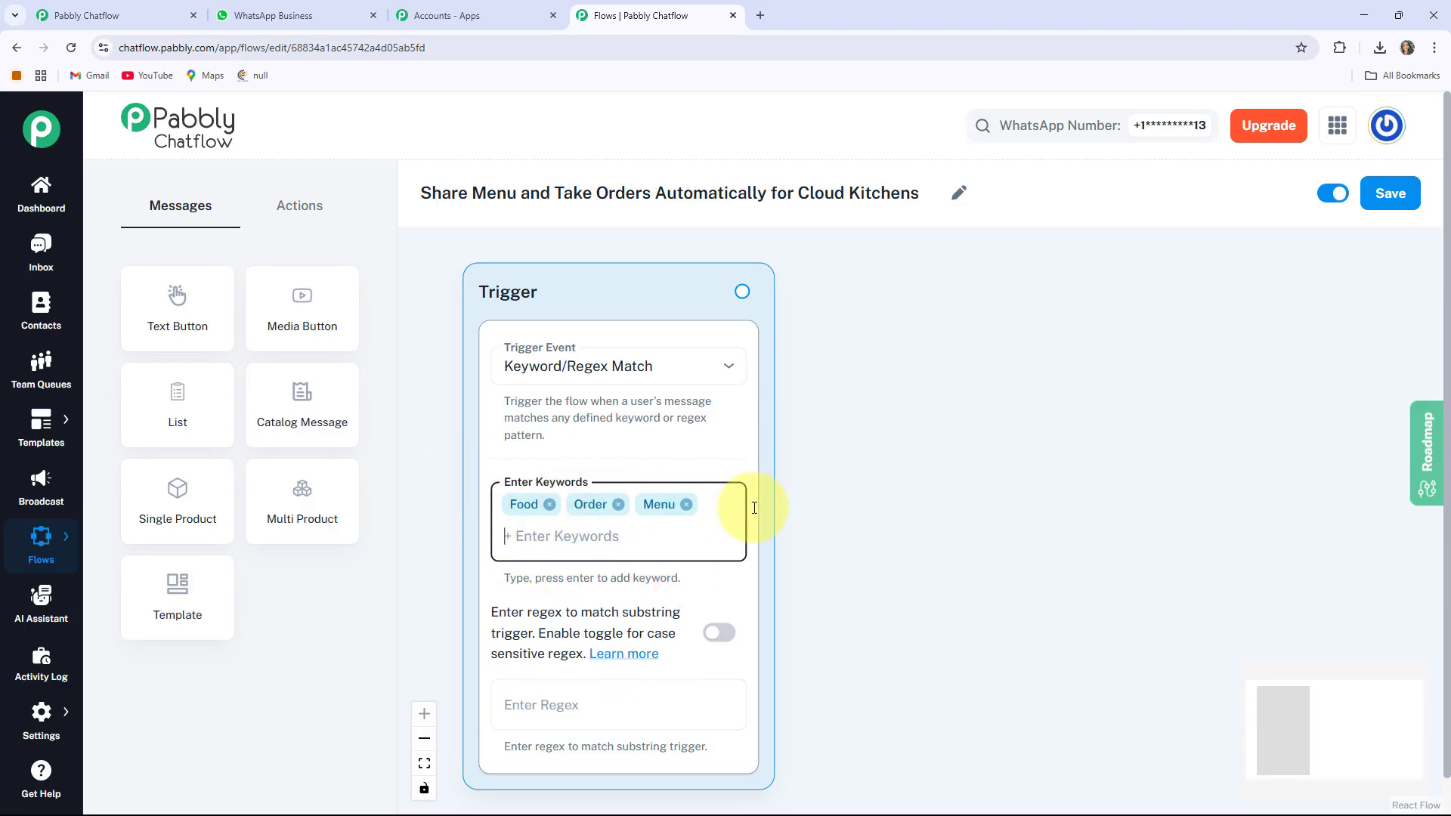
{"action": "left_click_drag", "start_coordinate": [923, 530], "coordinate": [959, 508]}
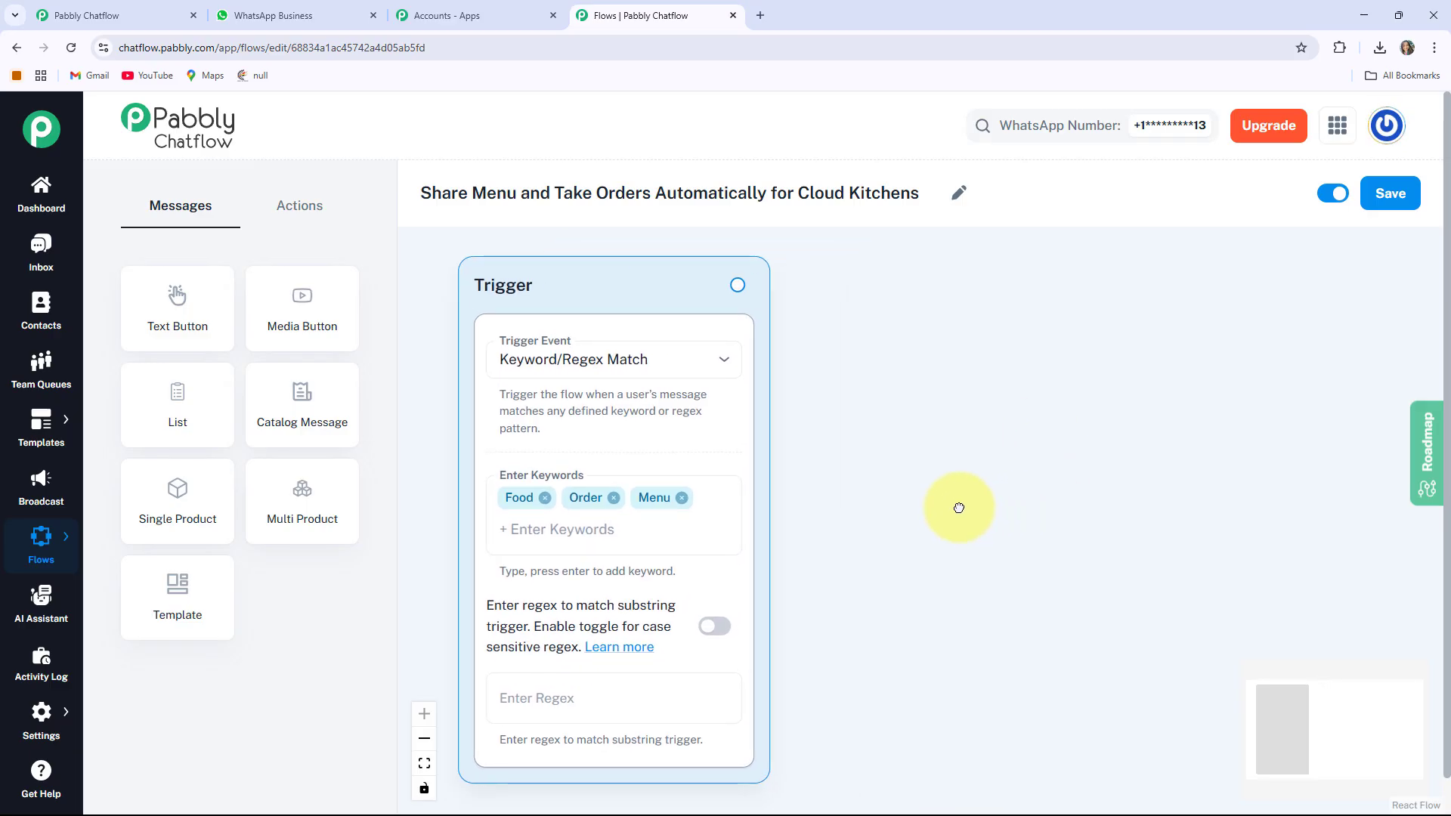
Add a Text Button message node and position it beside the trigger
{"action": "left_click", "coordinate": [184, 311]}
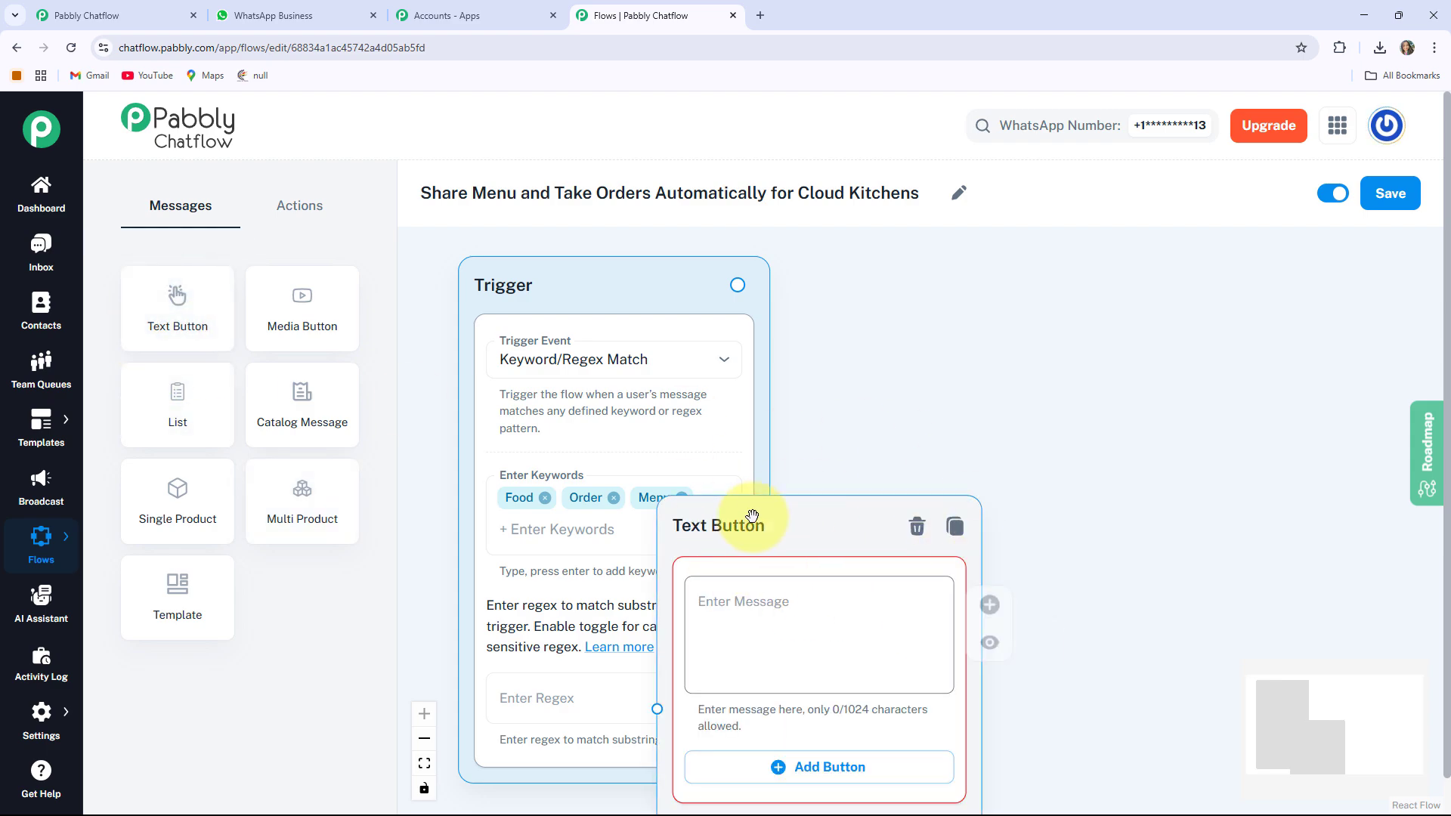
{"action": "left_click_drag", "start_coordinate": [744, 526], "coordinate": [944, 257]}
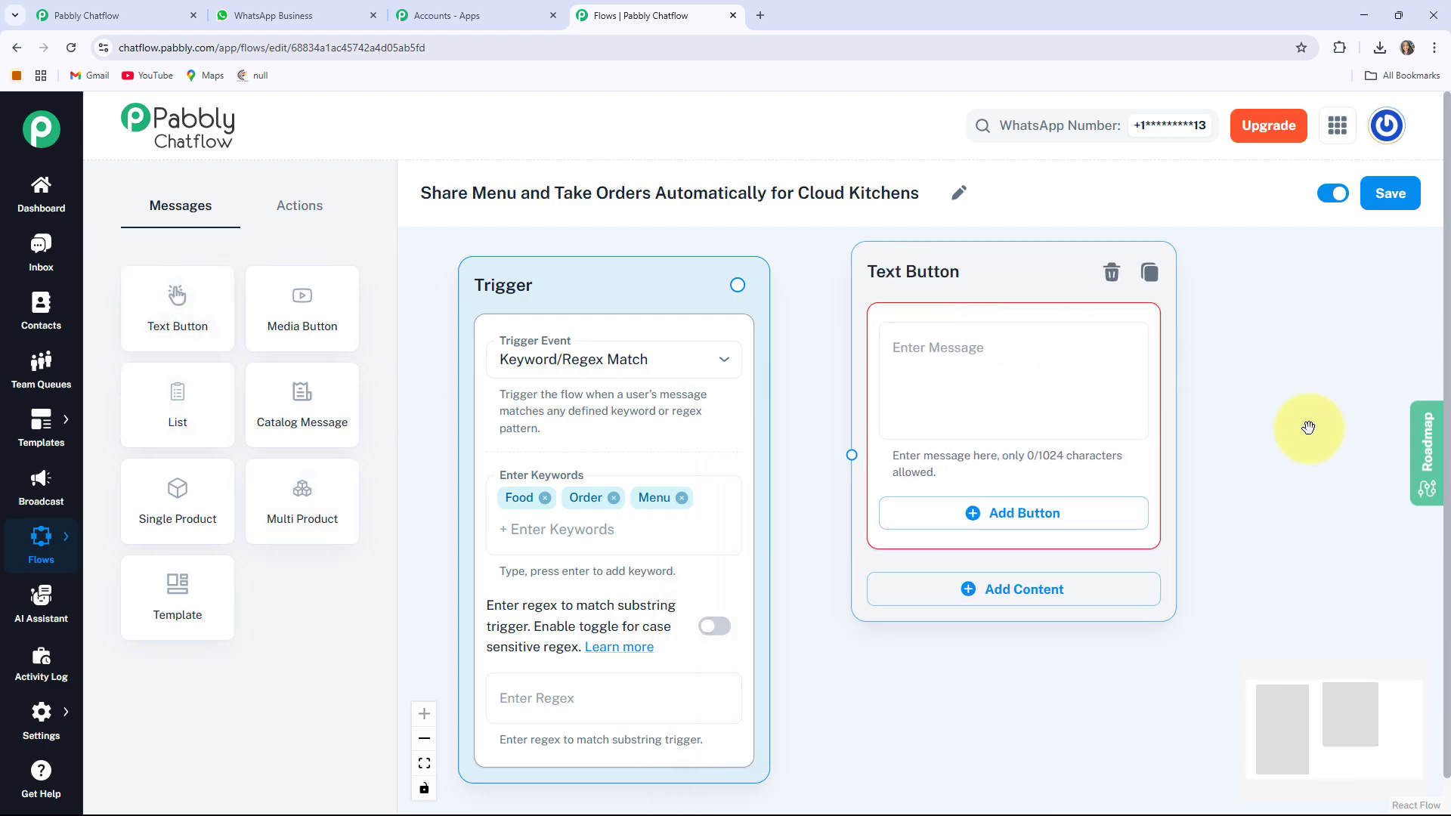
{"action": "left_click_drag", "start_coordinate": [1217, 424], "coordinate": [998, 482]}
{"action": "left_click_drag", "start_coordinate": [802, 310], "coordinate": [787, 374]}
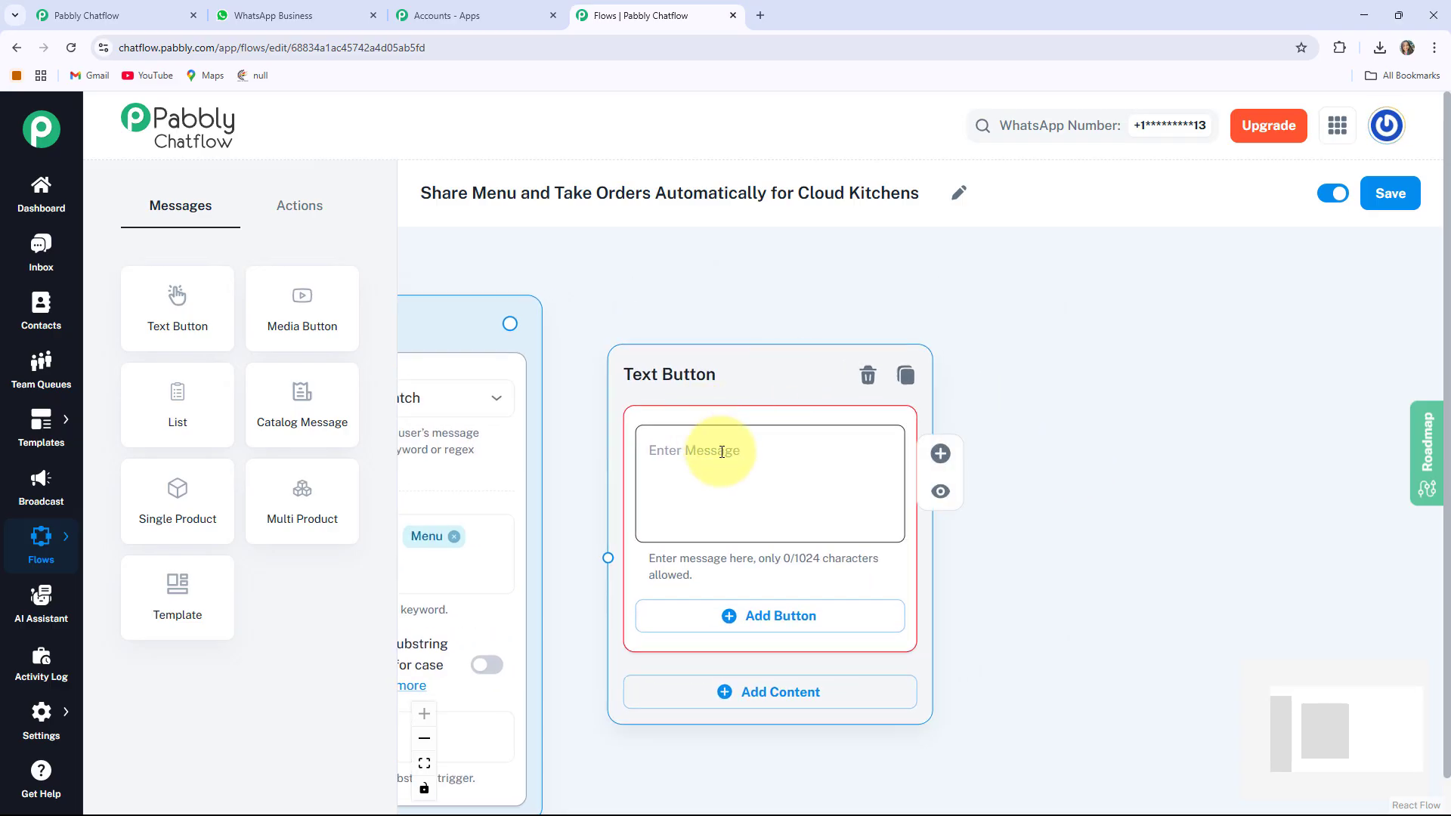
{"action": "left_click_drag", "start_coordinate": [532, 531], "coordinate": [694, 500]}
Check the trigger keywords and fill the message with the FlavourBox Kitchen welcome text
{"action": "left_click", "coordinate": [435, 510]}
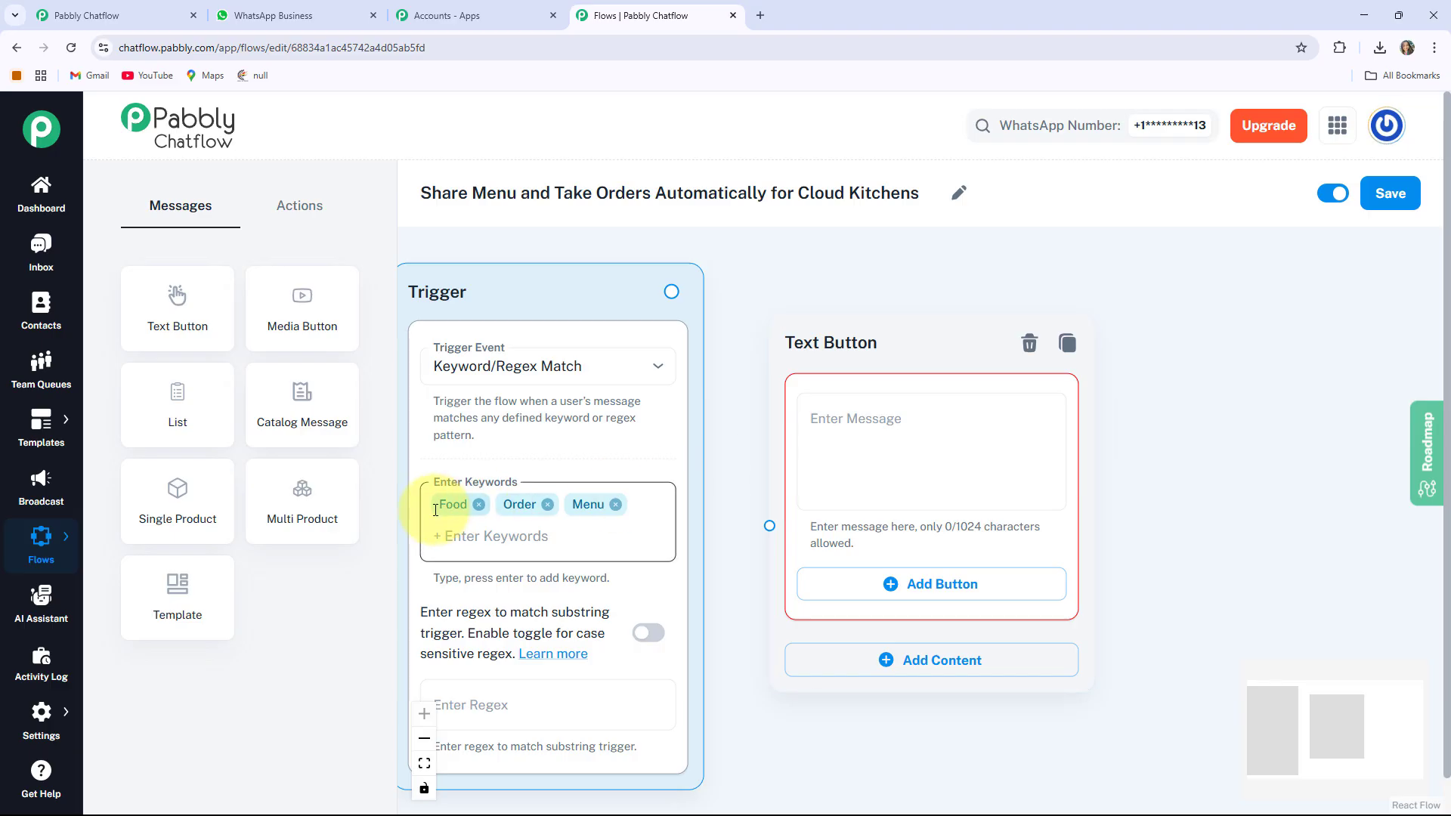
{"action": "left_click", "coordinate": [750, 333]}
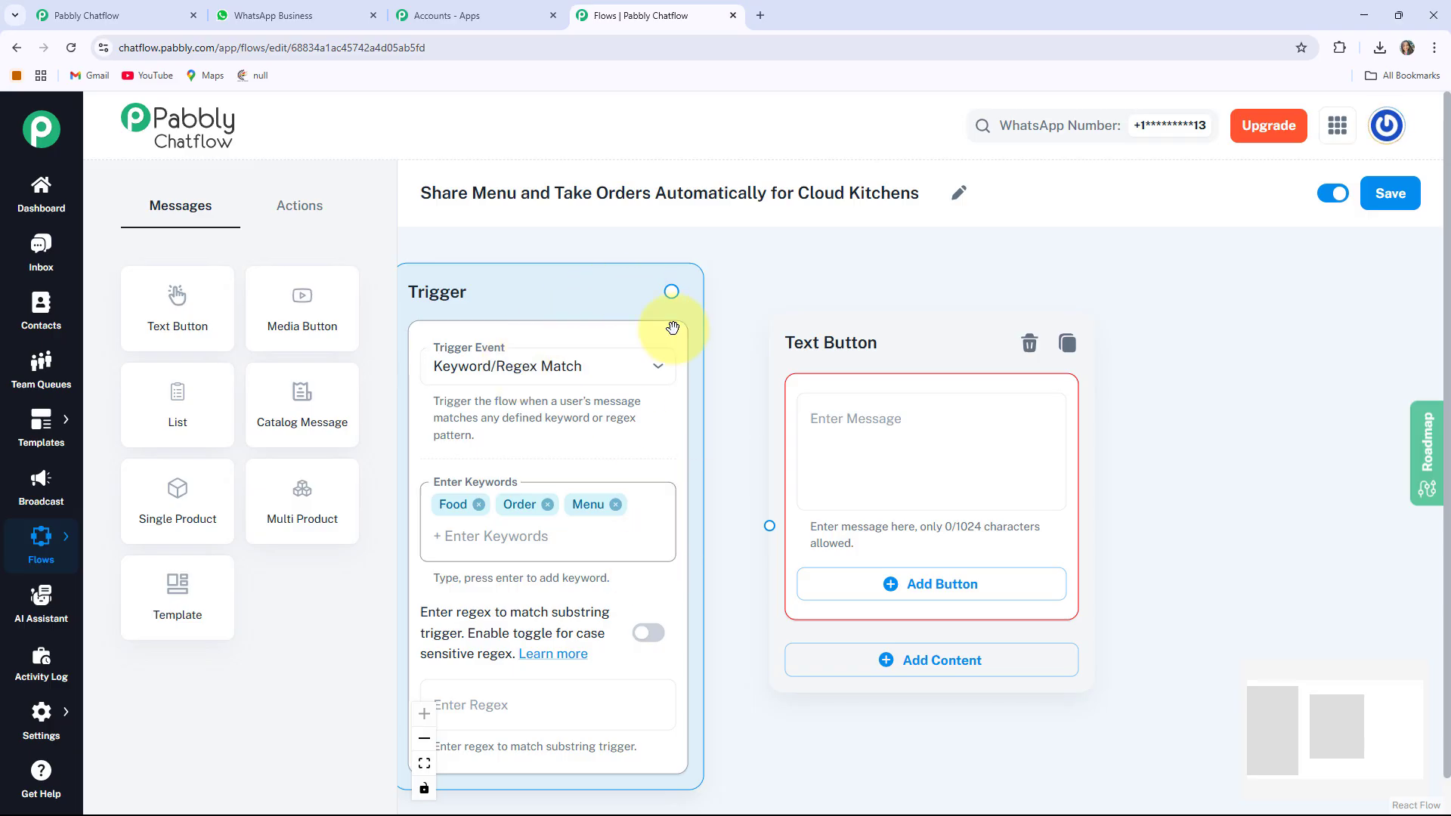
{"action": "mouse_move", "coordinate": [1072, 479]}
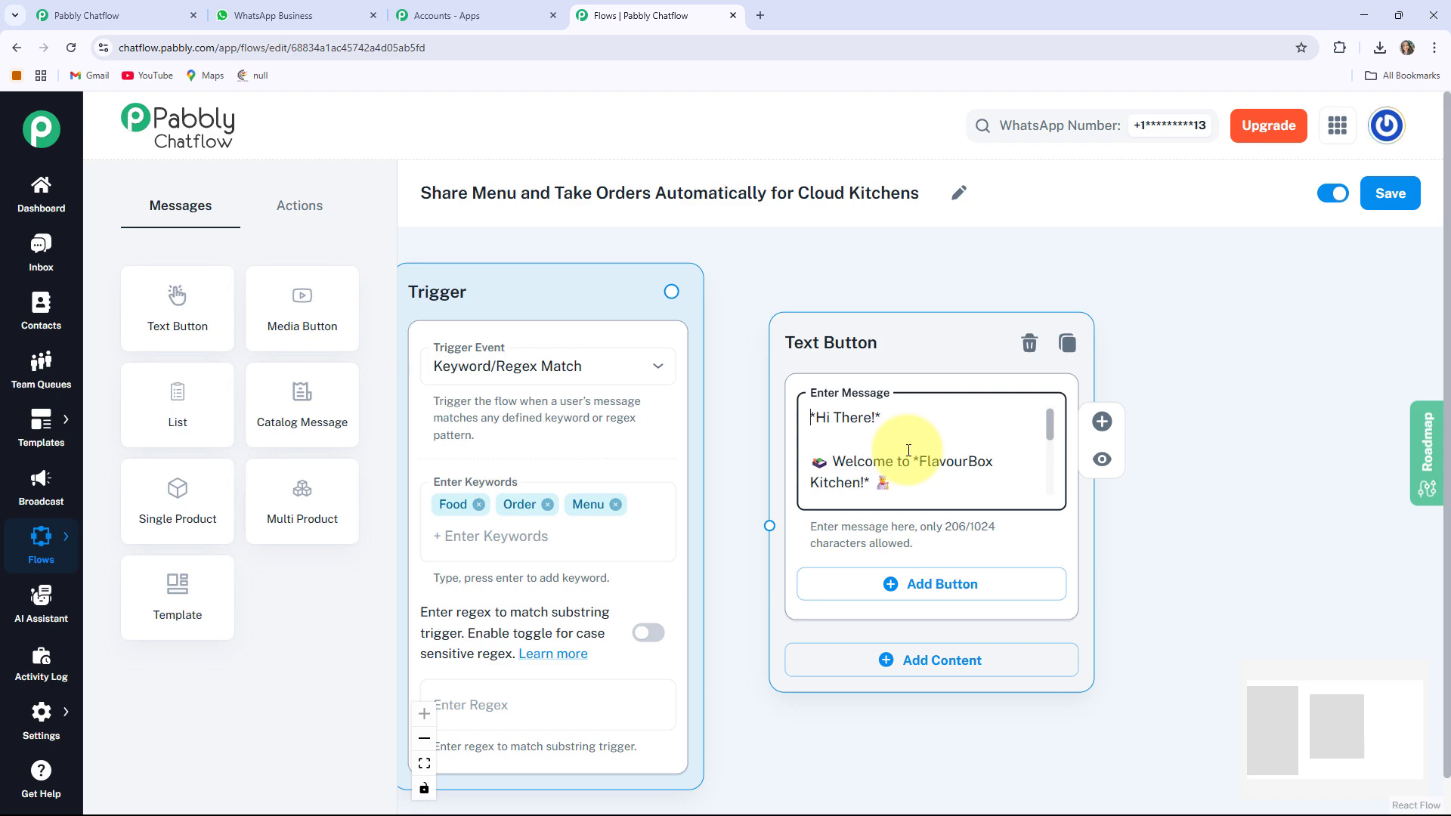
{"action": "key", "text": "ctrl+End"}
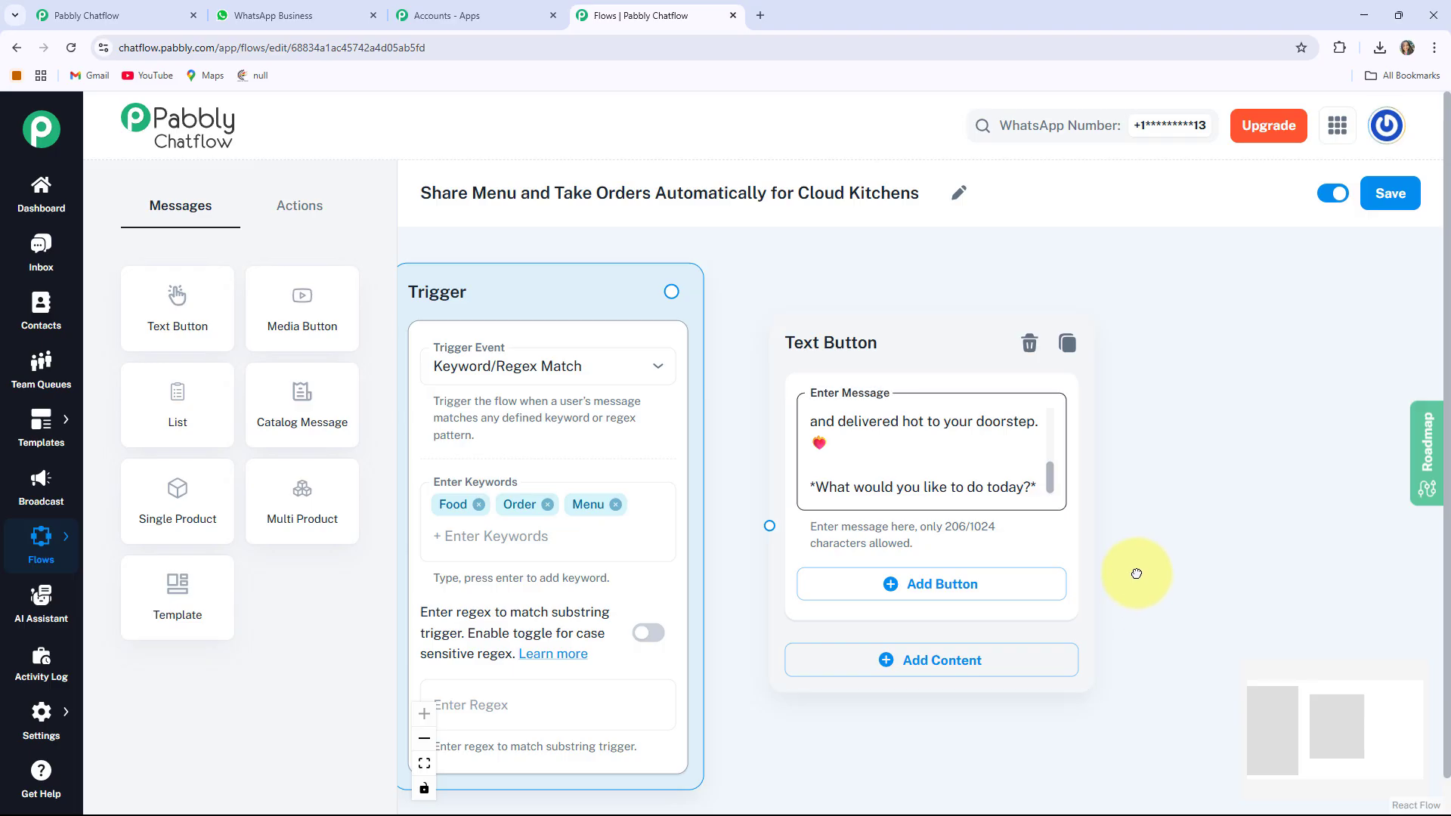
{"action": "left_click_drag", "start_coordinate": [1137, 573], "coordinate": [1107, 506]}
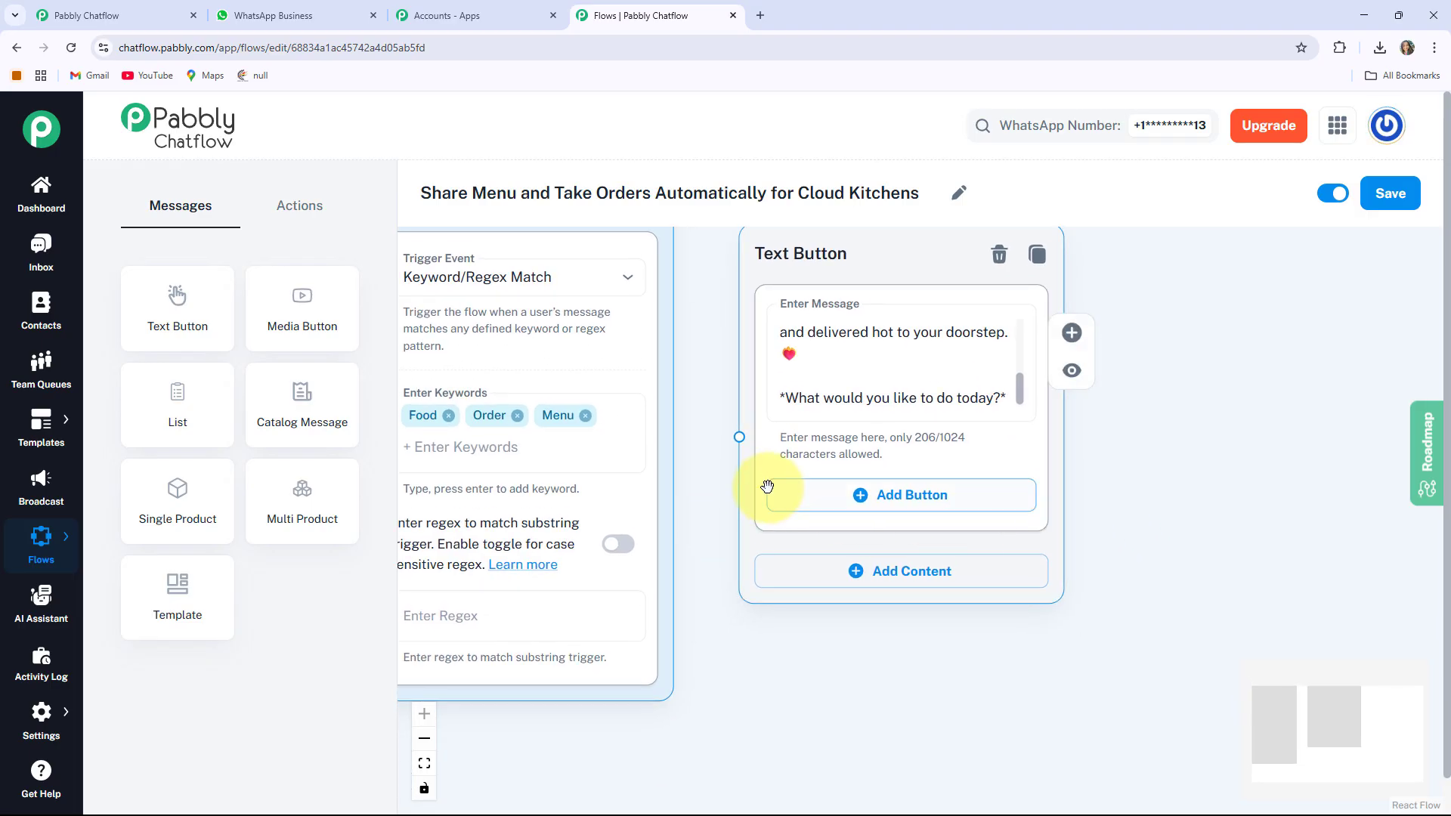
Add View Menu and Place Order reply buttons to the welcome message
{"action": "left_click", "coordinate": [946, 496]}
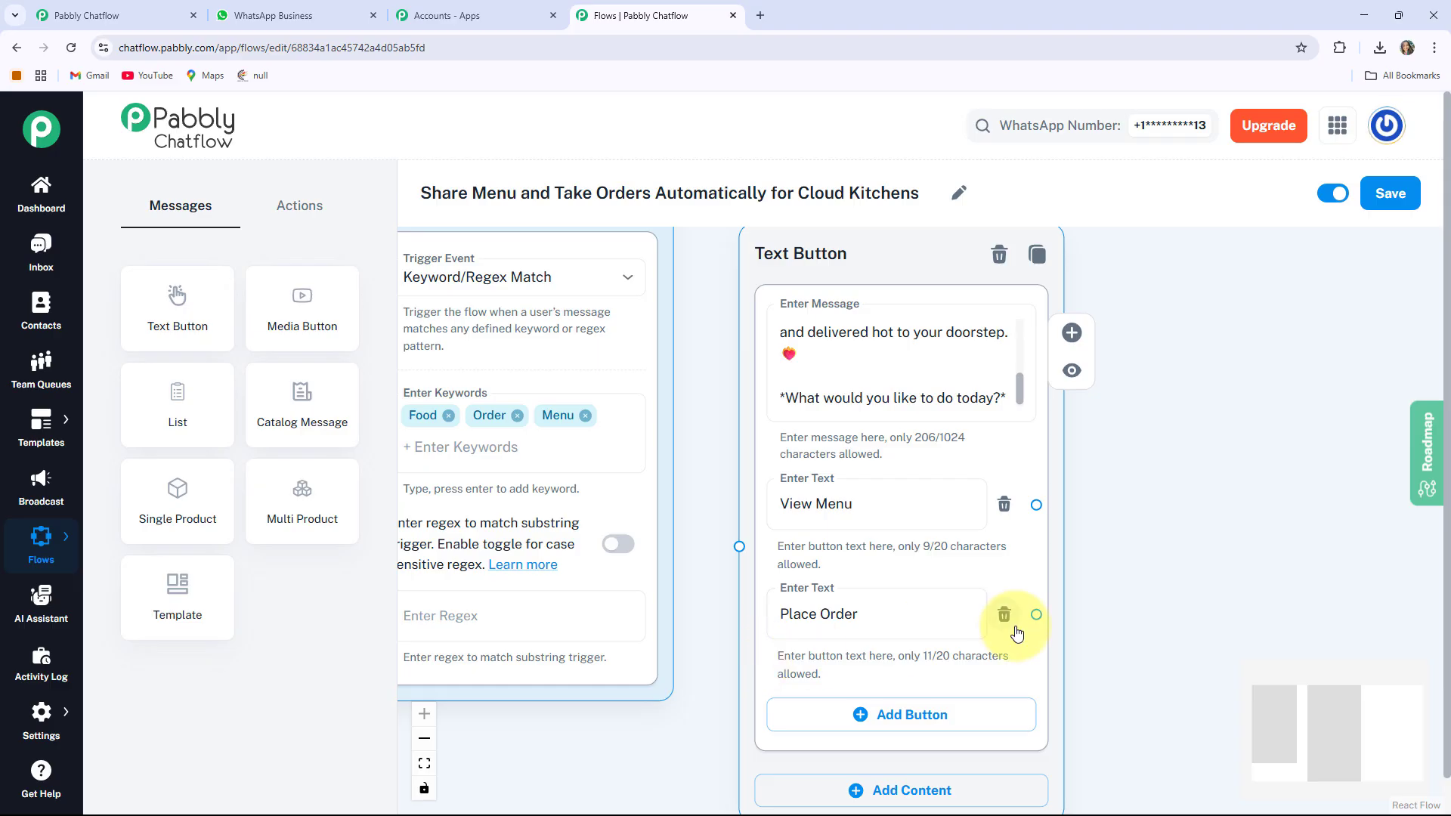
{"action": "scroll", "coordinate": [809, 552], "scroll_direction": "down", "scroll_amount": 1}
{"action": "scroll", "coordinate": [665, 416], "scroll_direction": "up", "scroll_amount": 1}
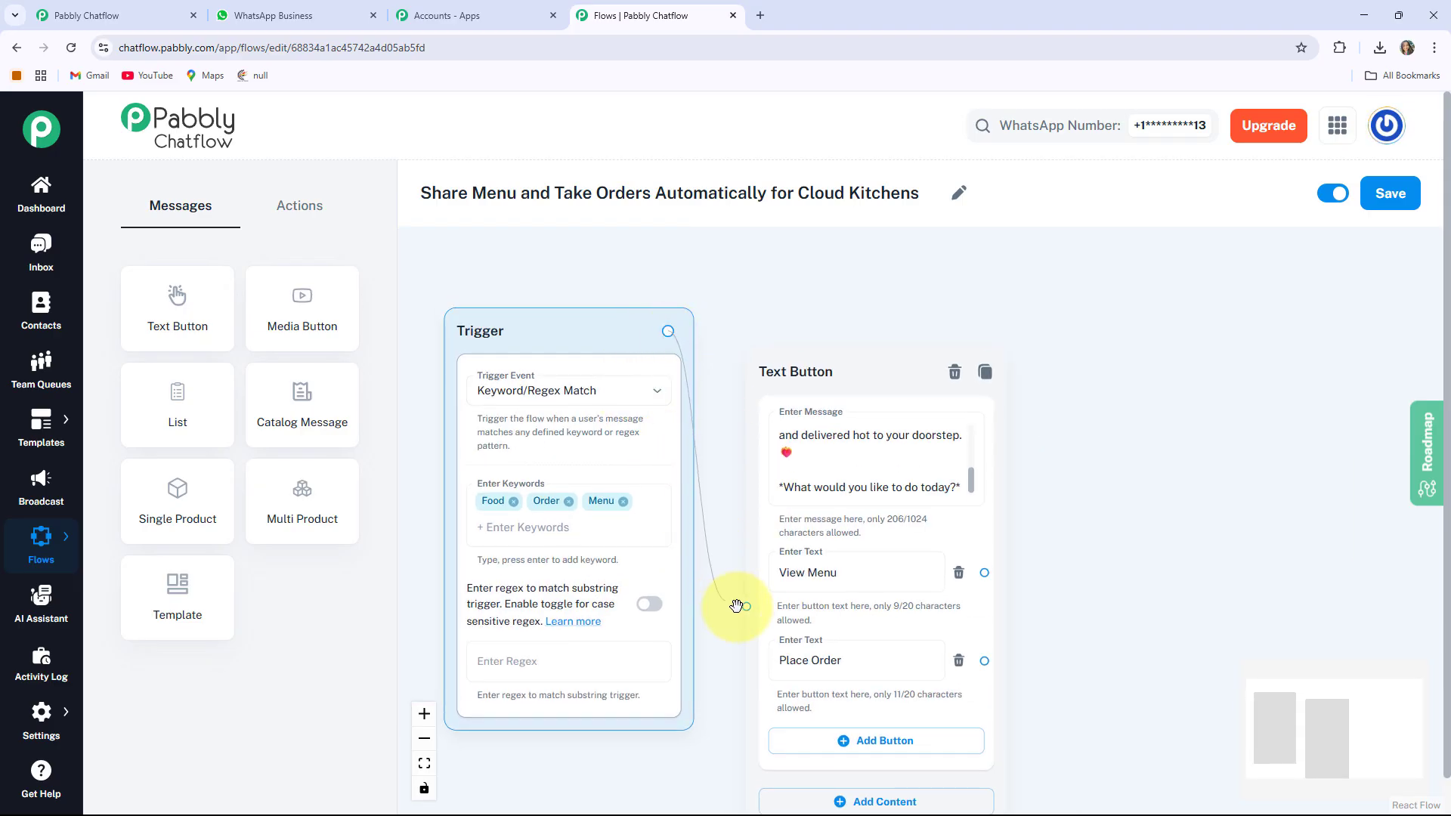
Connect the trigger's output to the welcome message node
{"action": "left_click_drag", "start_coordinate": [758, 496], "coordinate": [752, 469]}
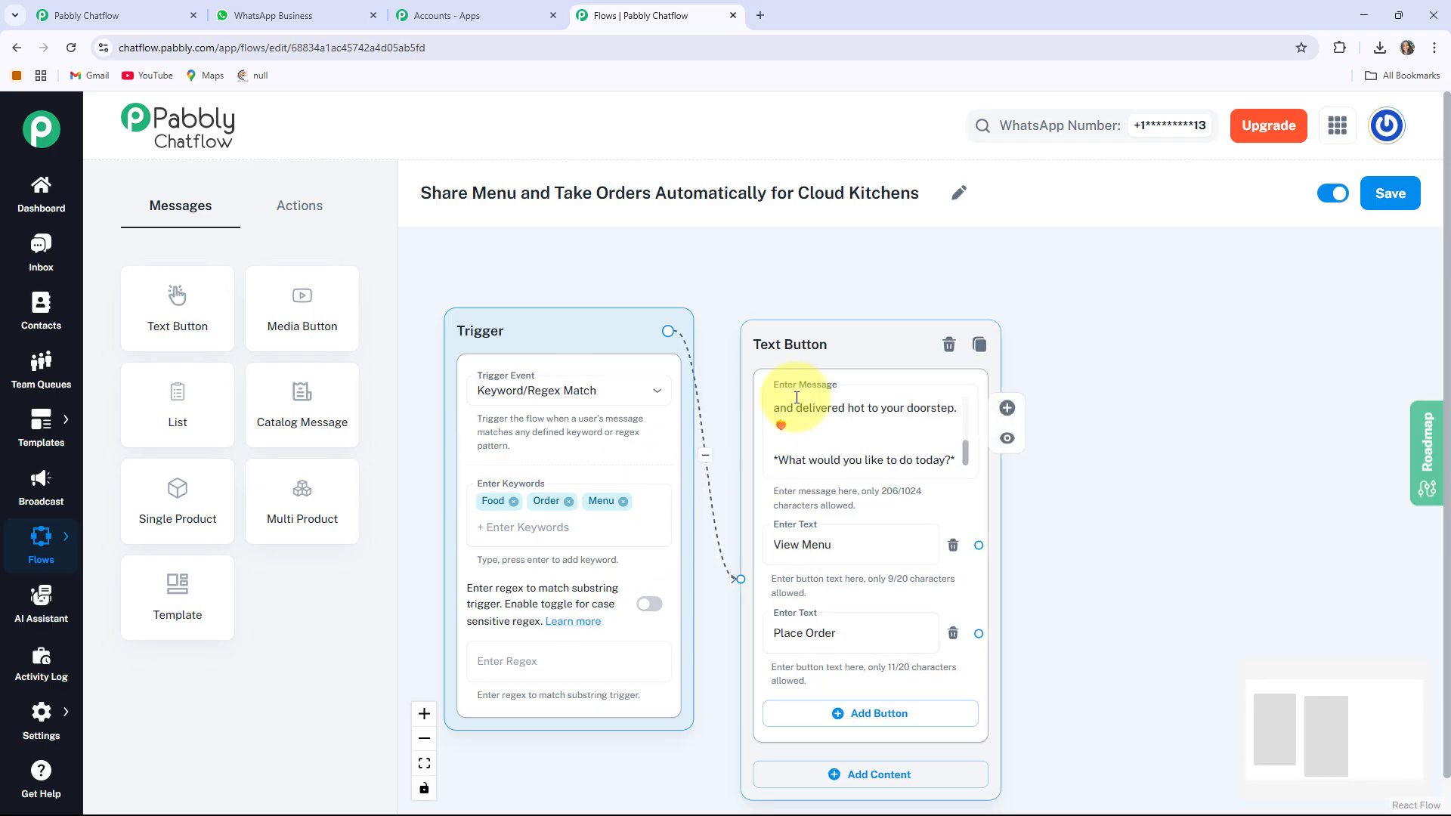
{"action": "left_click_drag", "start_coordinate": [1069, 606], "coordinate": [880, 624]}
{"action": "scroll", "coordinate": [810, 527], "scroll_direction": "up", "scroll_amount": 2}
{"action": "scroll", "coordinate": [880, 623], "scroll_direction": "up", "scroll_amount": 1}
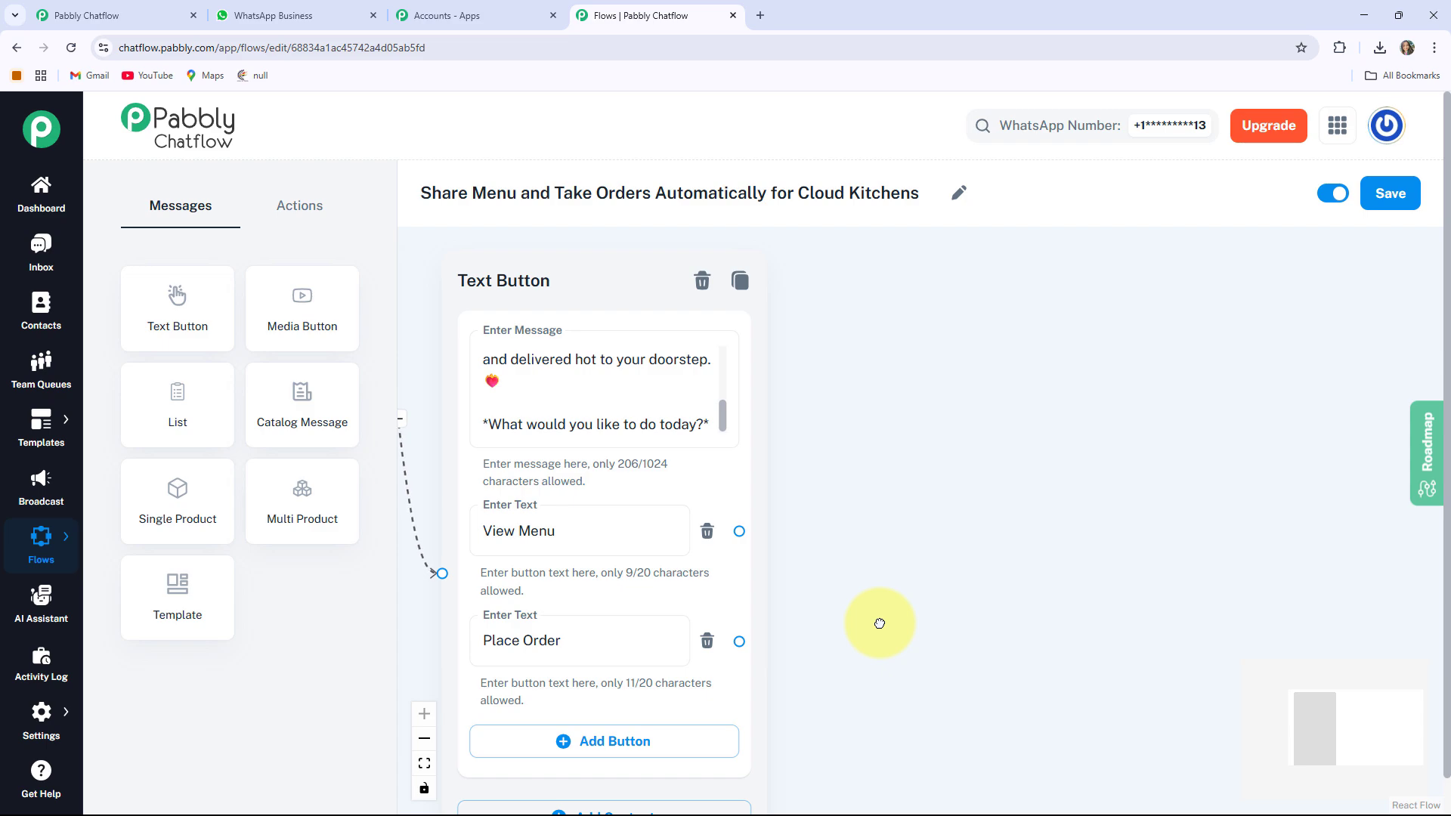
{"action": "left_click", "coordinate": [457, 546]}
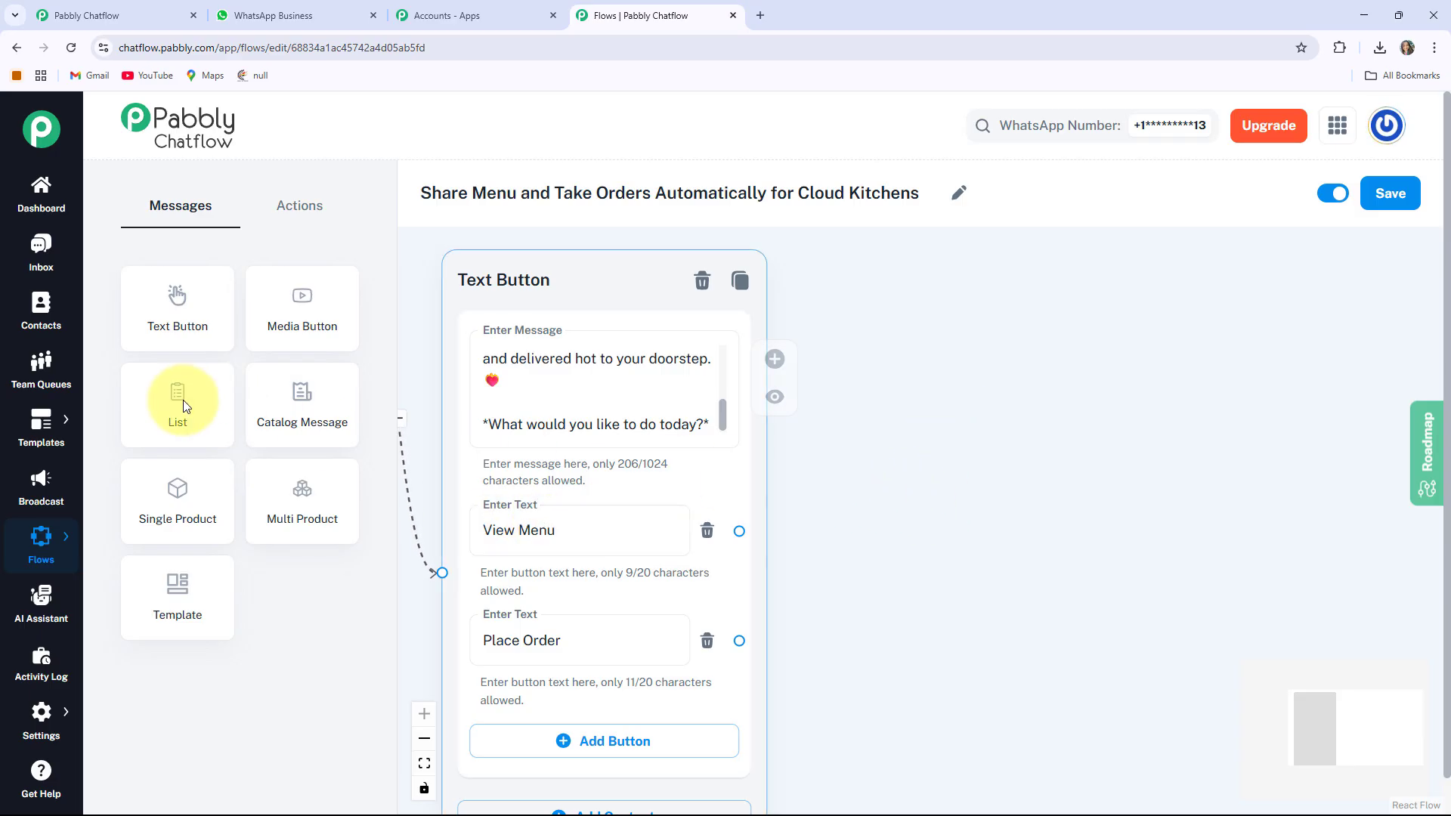
Add a List message node and set its header to Menu Categories
{"action": "left_click_drag", "start_coordinate": [183, 400], "coordinate": [1143, 272]}
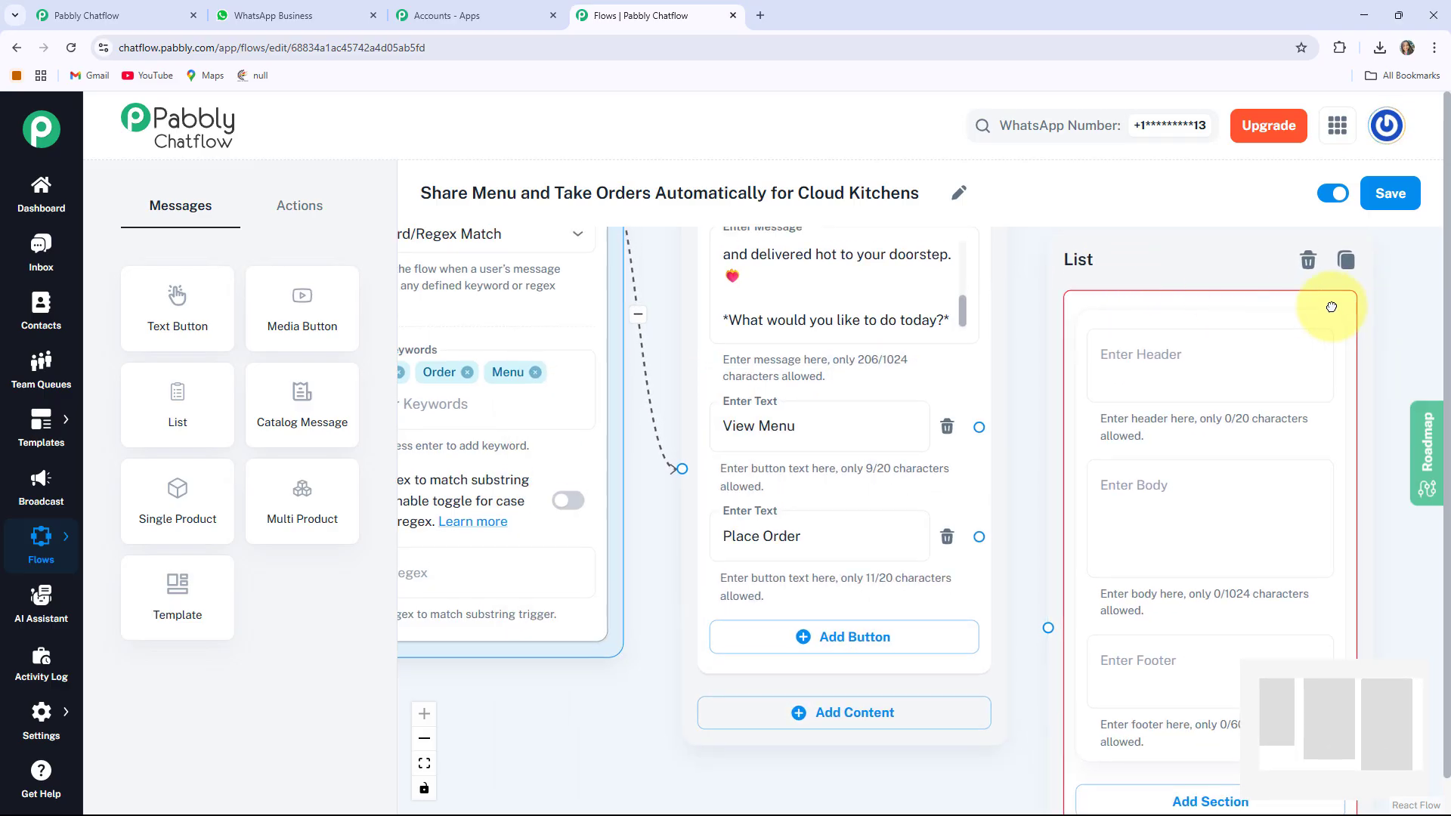
{"action": "scroll", "coordinate": [1330, 307], "scroll_direction": "down", "scroll_amount": 2}
{"action": "left_click_drag", "start_coordinate": [1390, 469], "coordinate": [846, 499]}
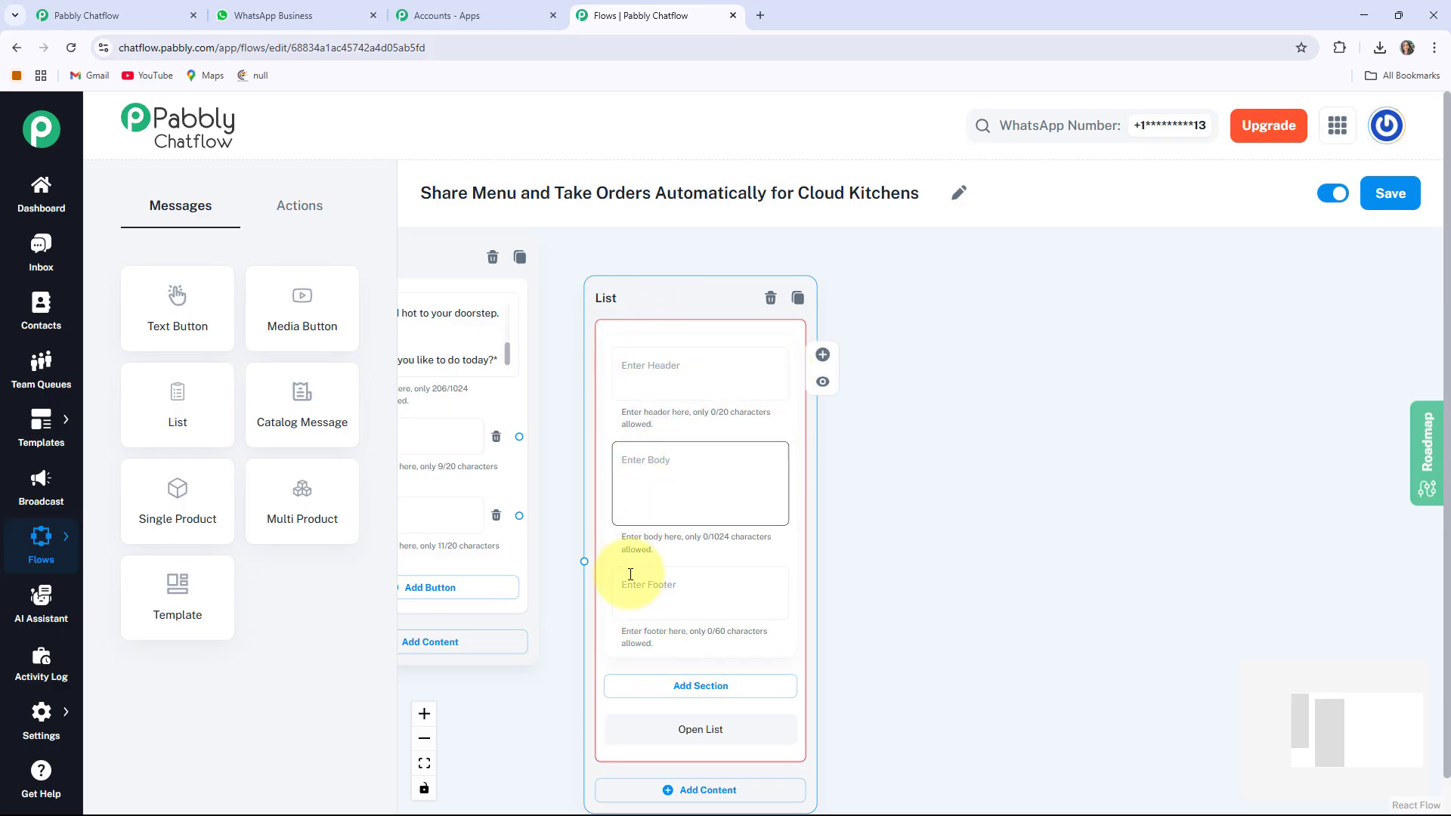
{"action": "scroll", "coordinate": [684, 397], "scroll_direction": "up", "scroll_amount": 2}
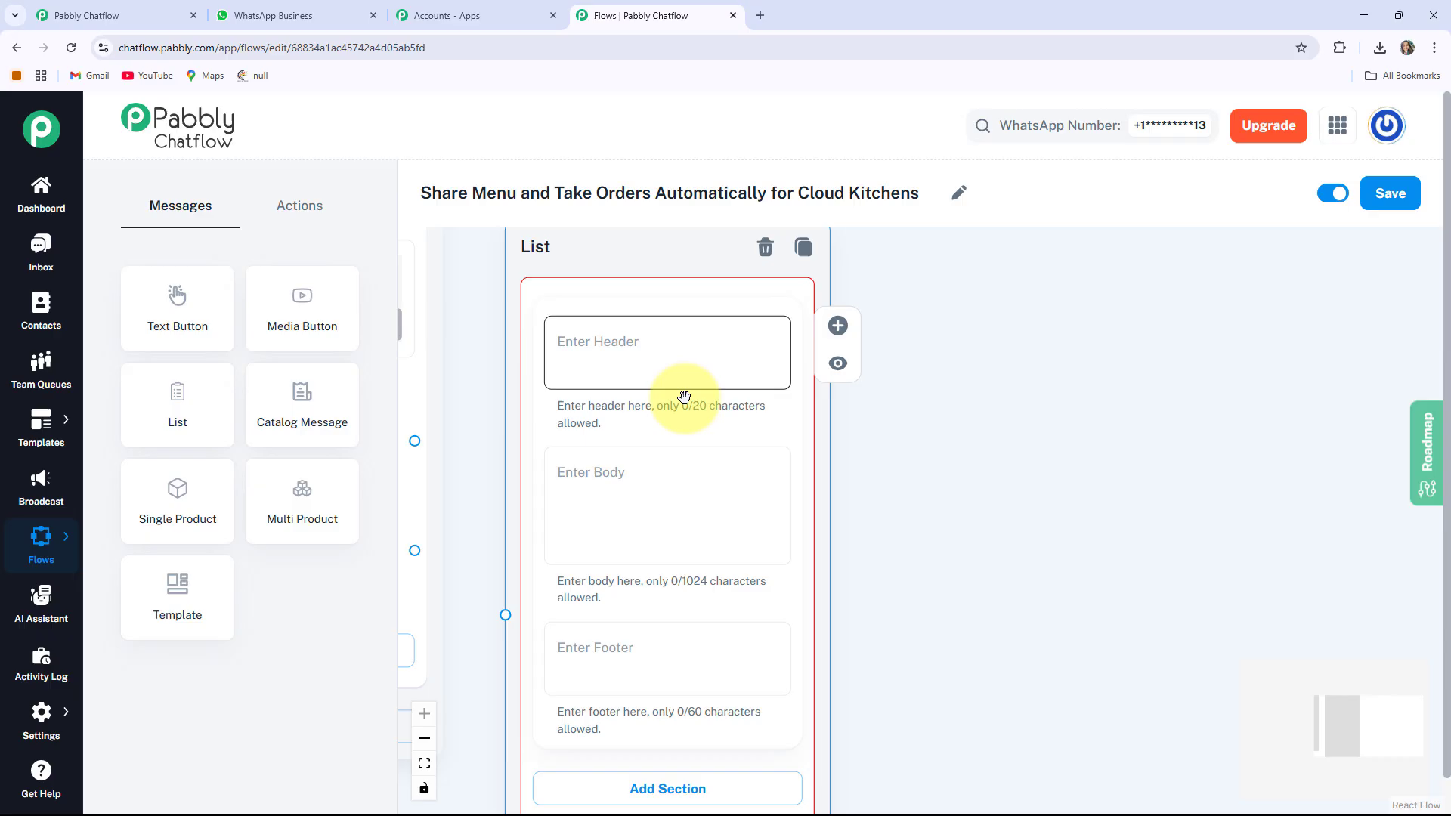
{"action": "left_click", "coordinate": [617, 356]}
{"action": "type", "text": "Menu Categories"}
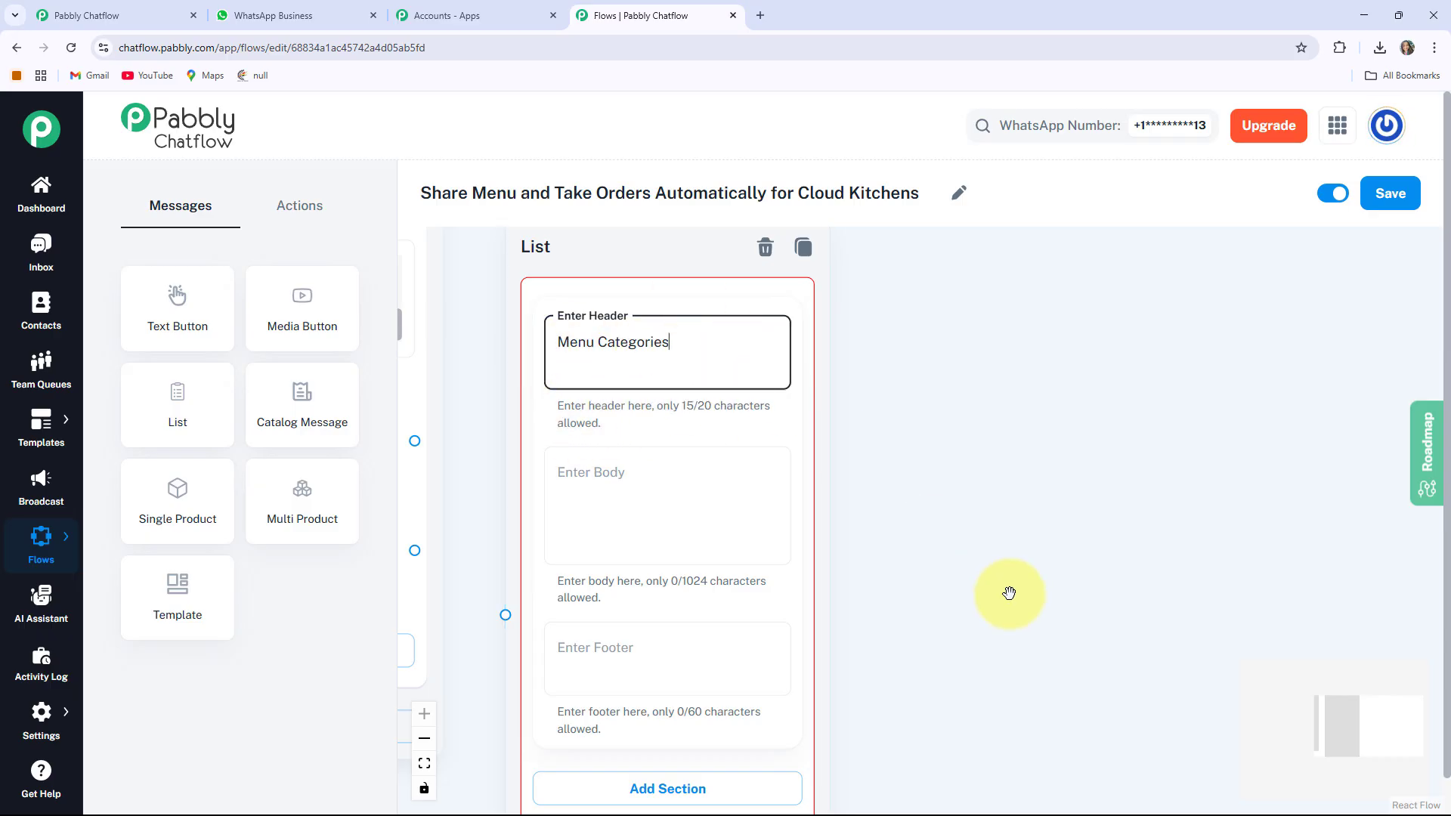
Set the list body to 'Please select a category from our menu below.' and leave the footer empty
{"action": "left_click_drag", "start_coordinate": [1014, 593], "coordinate": [974, 515]}
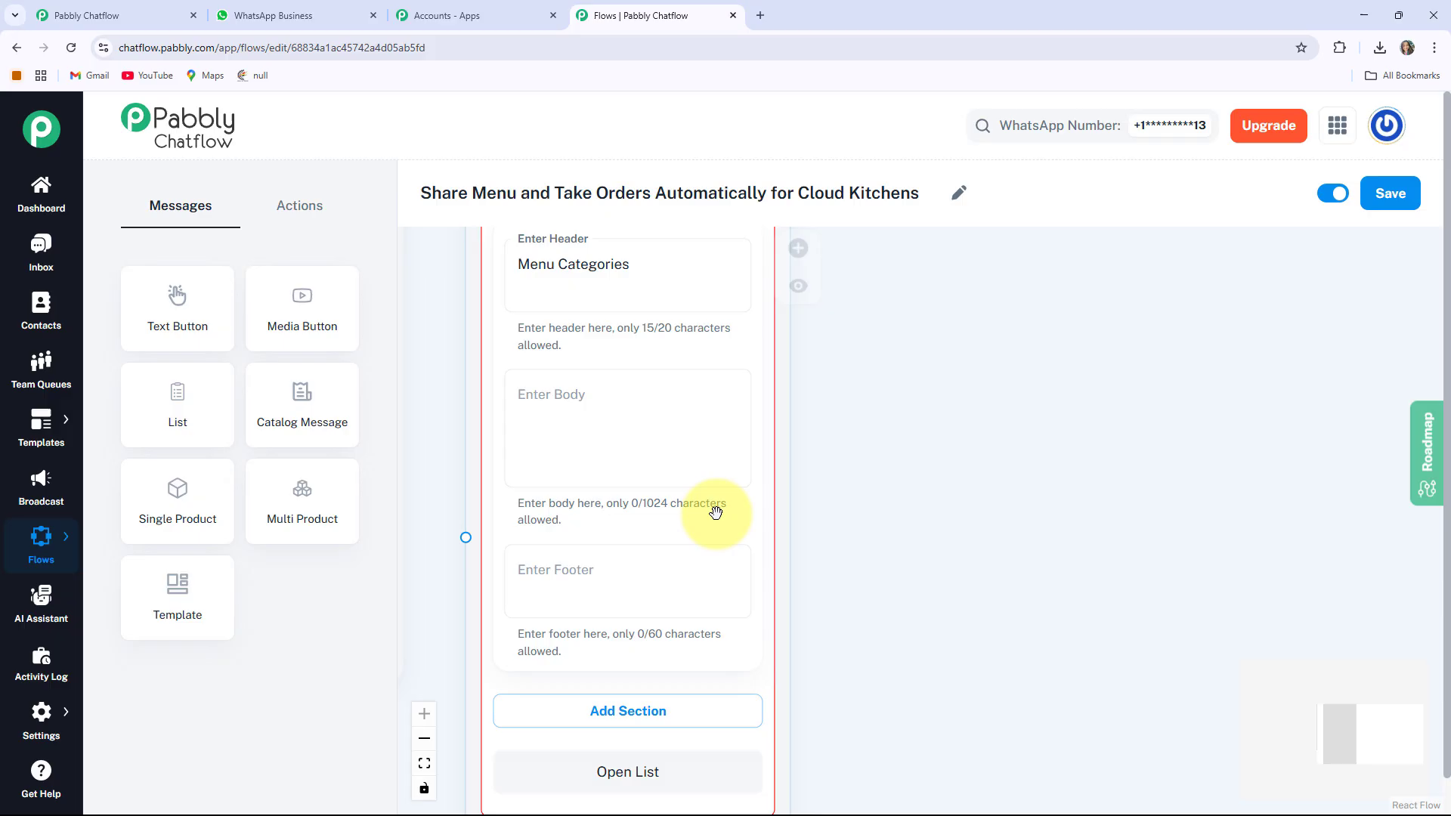
{"action": "left_click", "coordinate": [612, 392]}
{"action": "type", "text": "Please select a category from our menu below."}
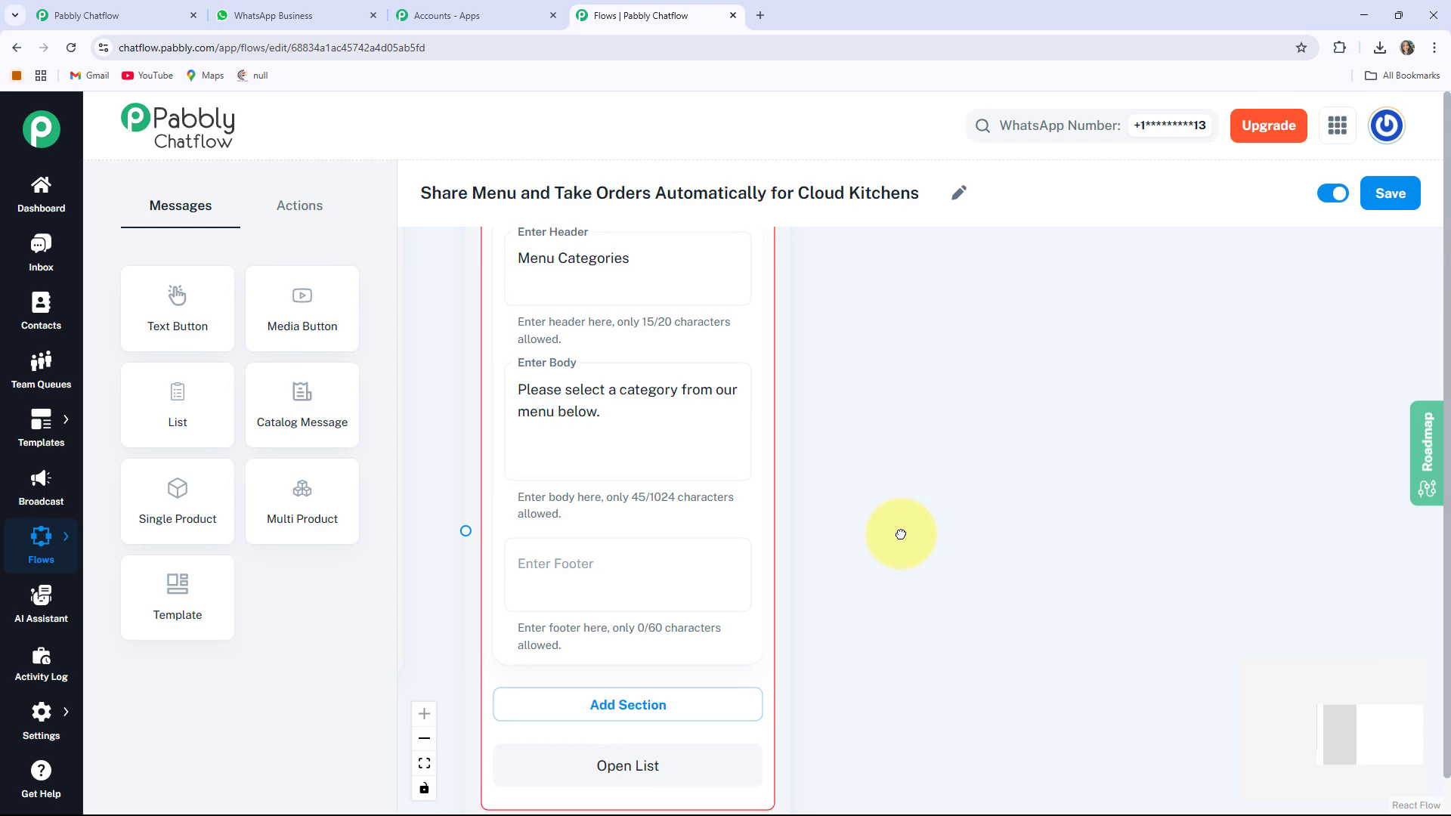
{"action": "scroll", "coordinate": [900, 531], "scroll_direction": "down", "scroll_amount": 3}
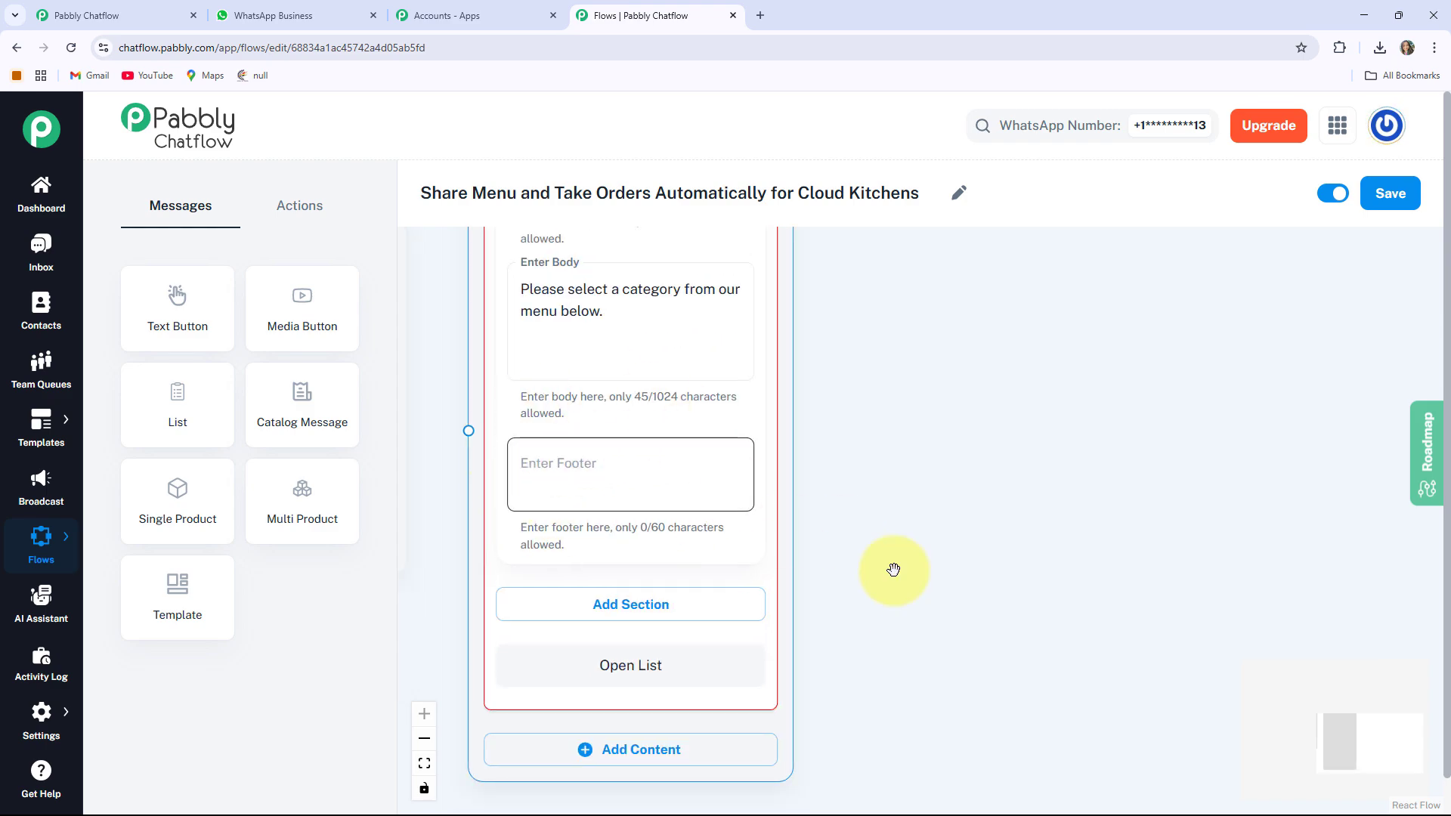
{"action": "left_click", "coordinate": [982, 568]}
{"action": "left_click_drag", "start_coordinate": [983, 569], "coordinate": [971, 488]}
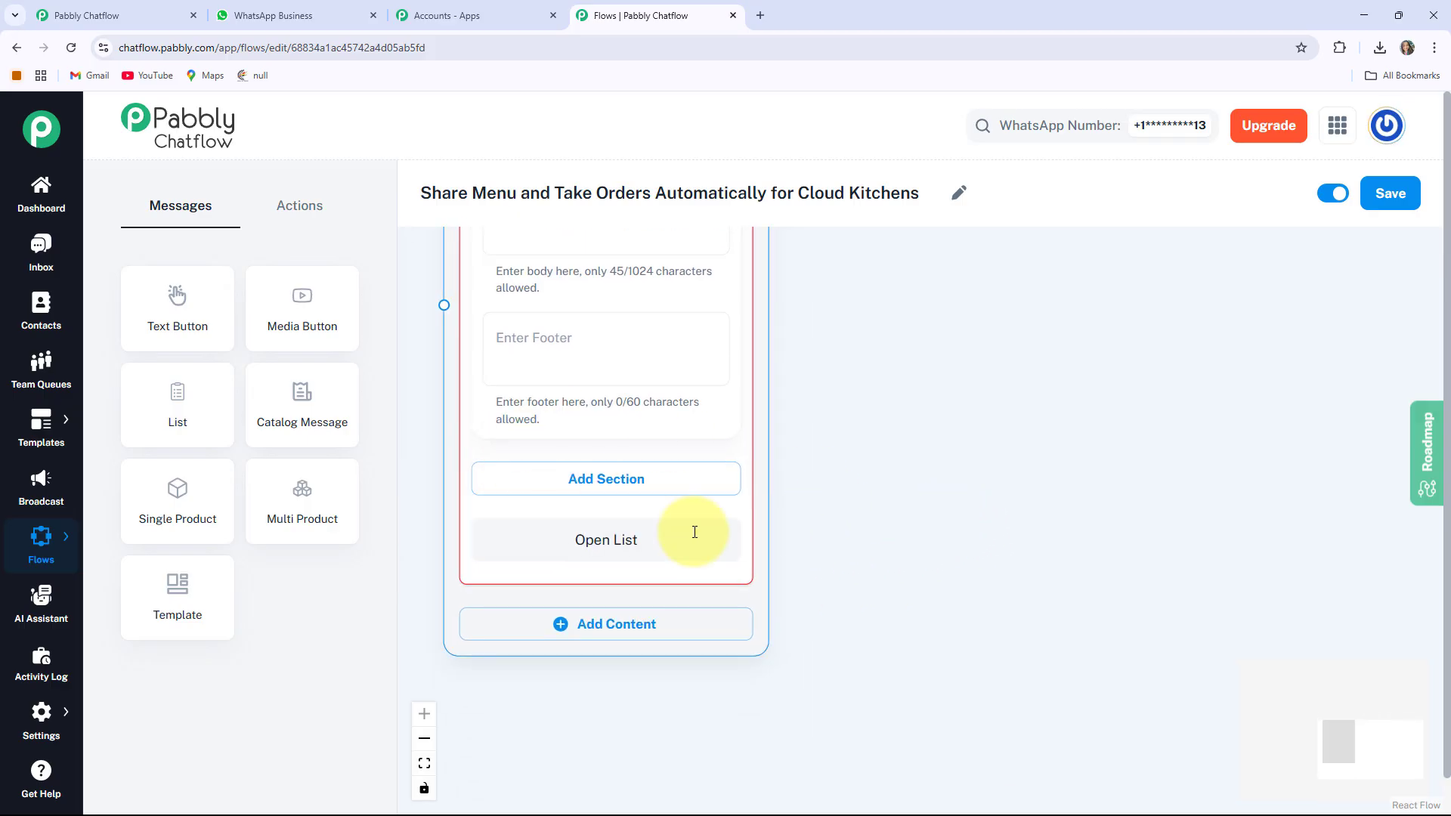
{"action": "left_click", "coordinate": [684, 381]}
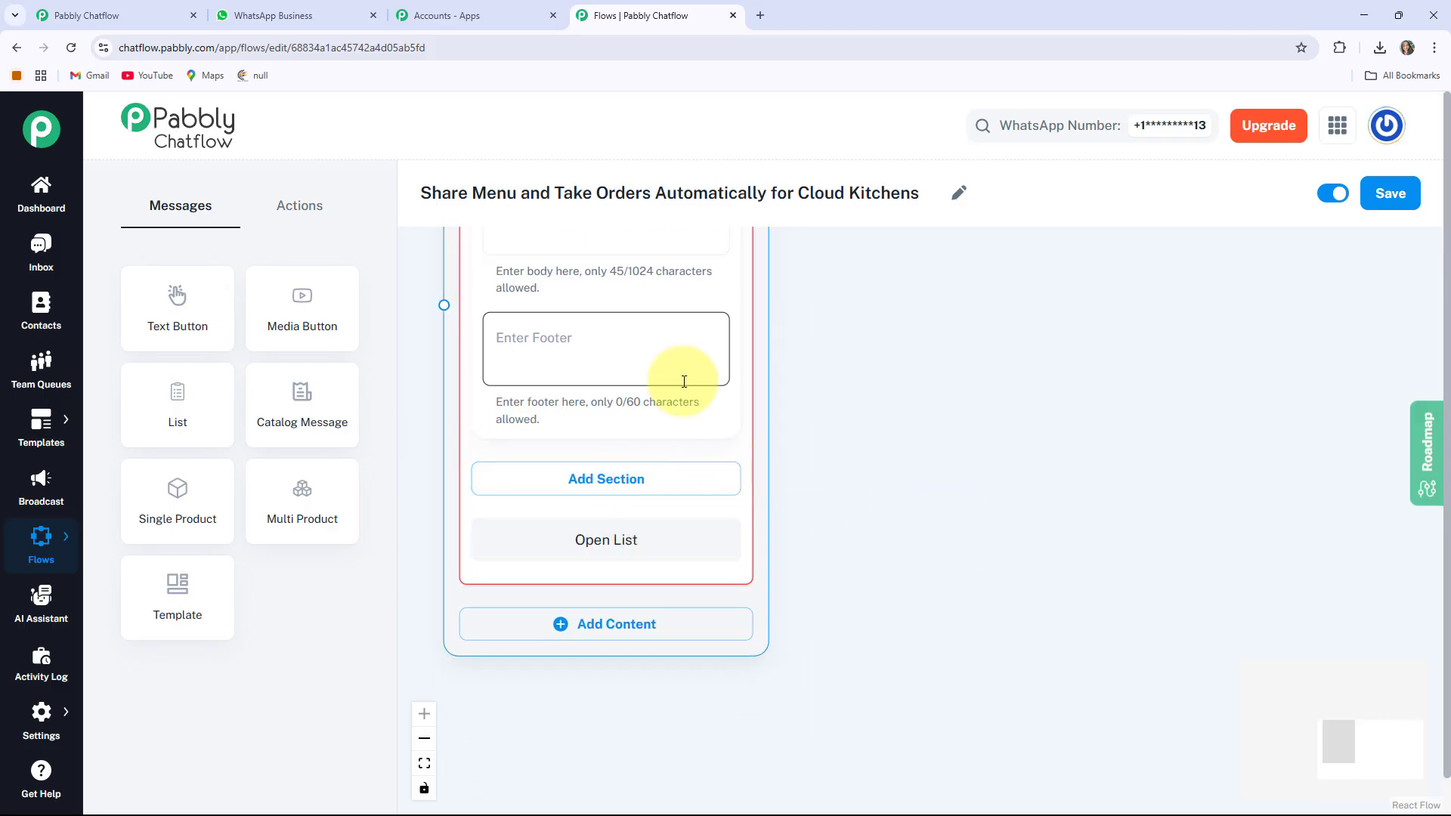
Create the Our Dishes section with first item Starters 🍕, described as Quick bites
{"action": "left_click", "coordinate": [648, 491]}
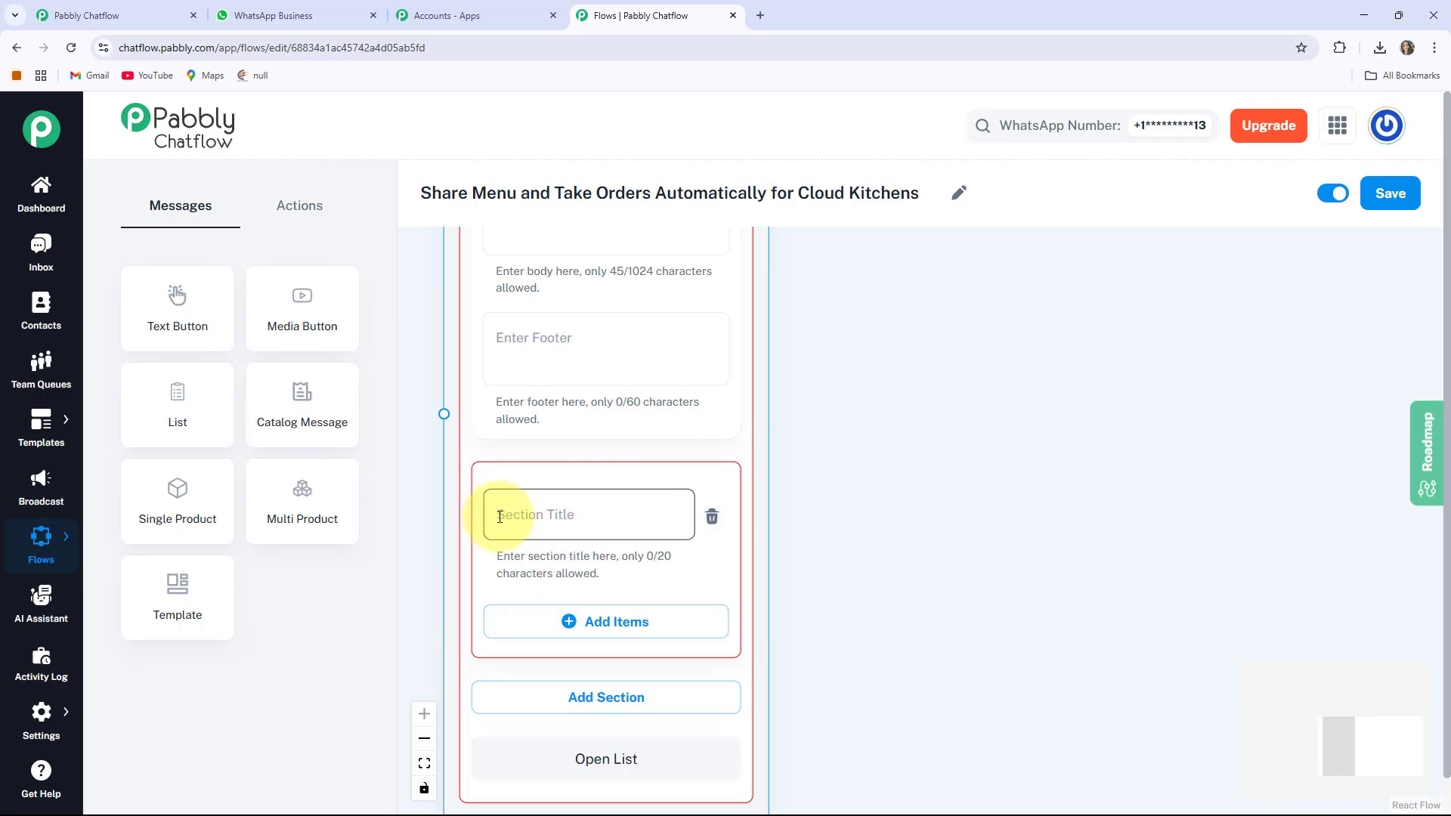
{"action": "left_click", "coordinate": [572, 501]}
{"action": "type", "text": "Our Dishes"}
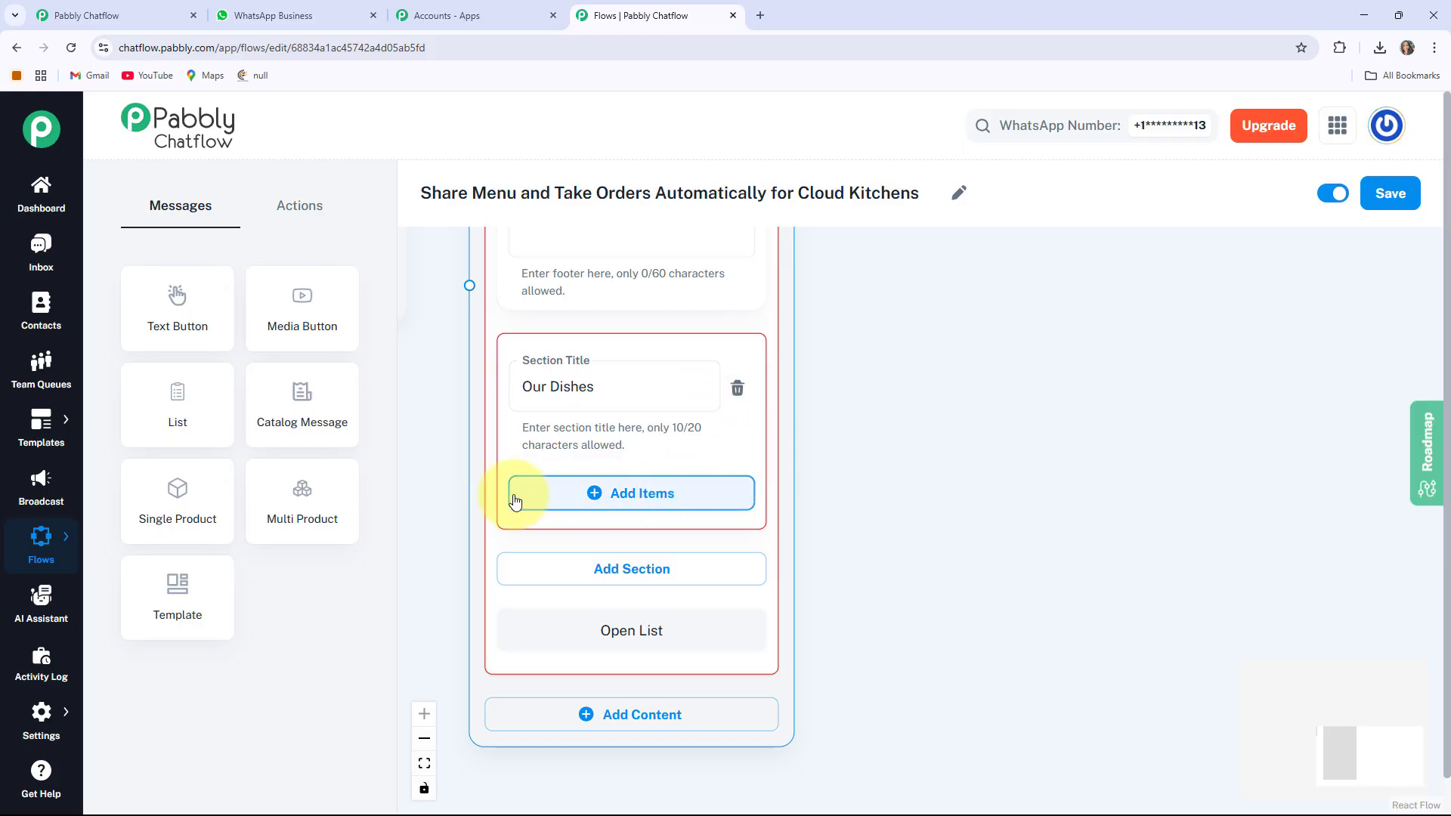
{"action": "left_click", "coordinate": [613, 505]}
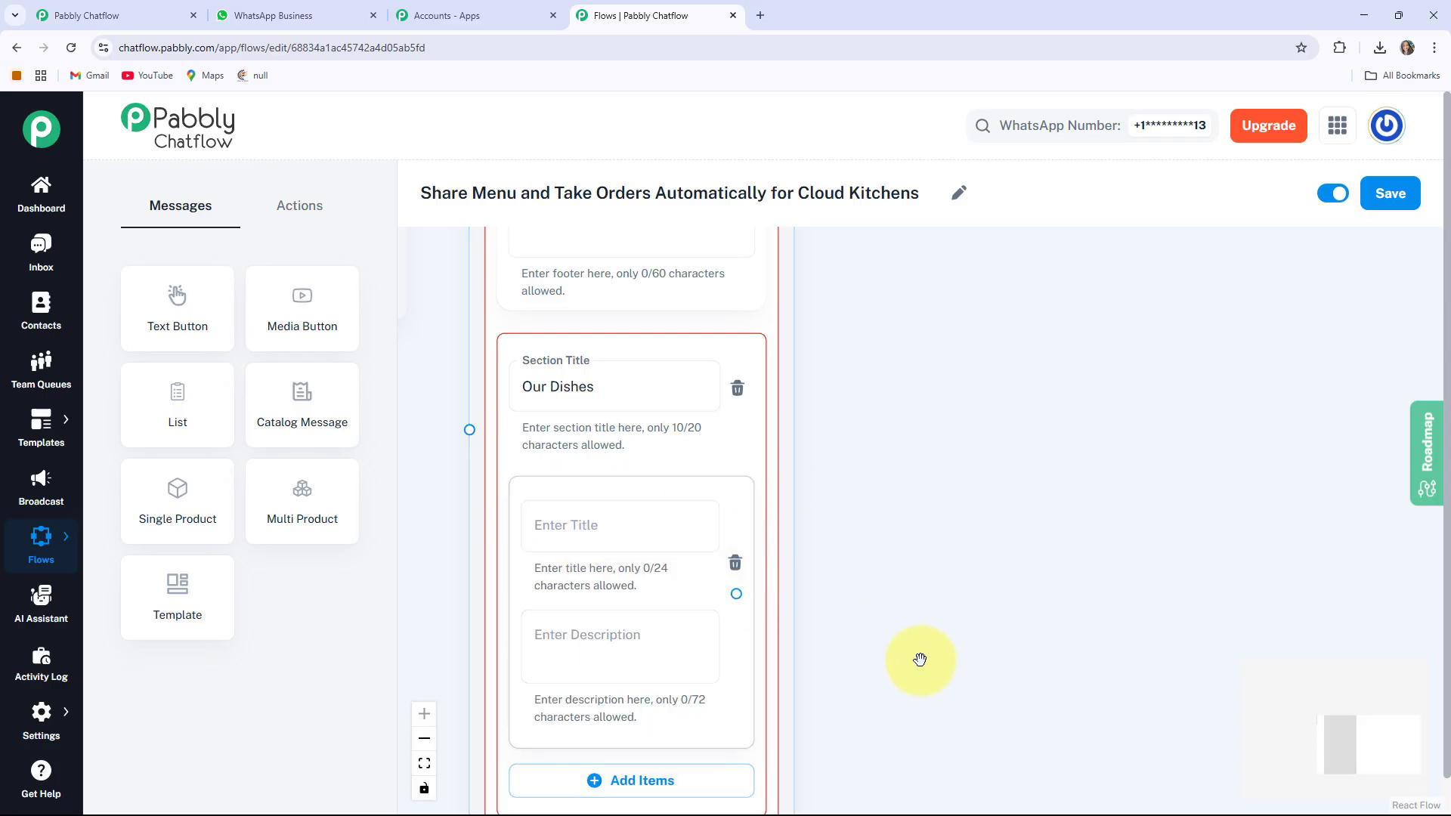
{"action": "scroll", "coordinate": [936, 528], "scroll_direction": "down", "scroll_amount": 2}
{"action": "left_click", "coordinate": [631, 417]}
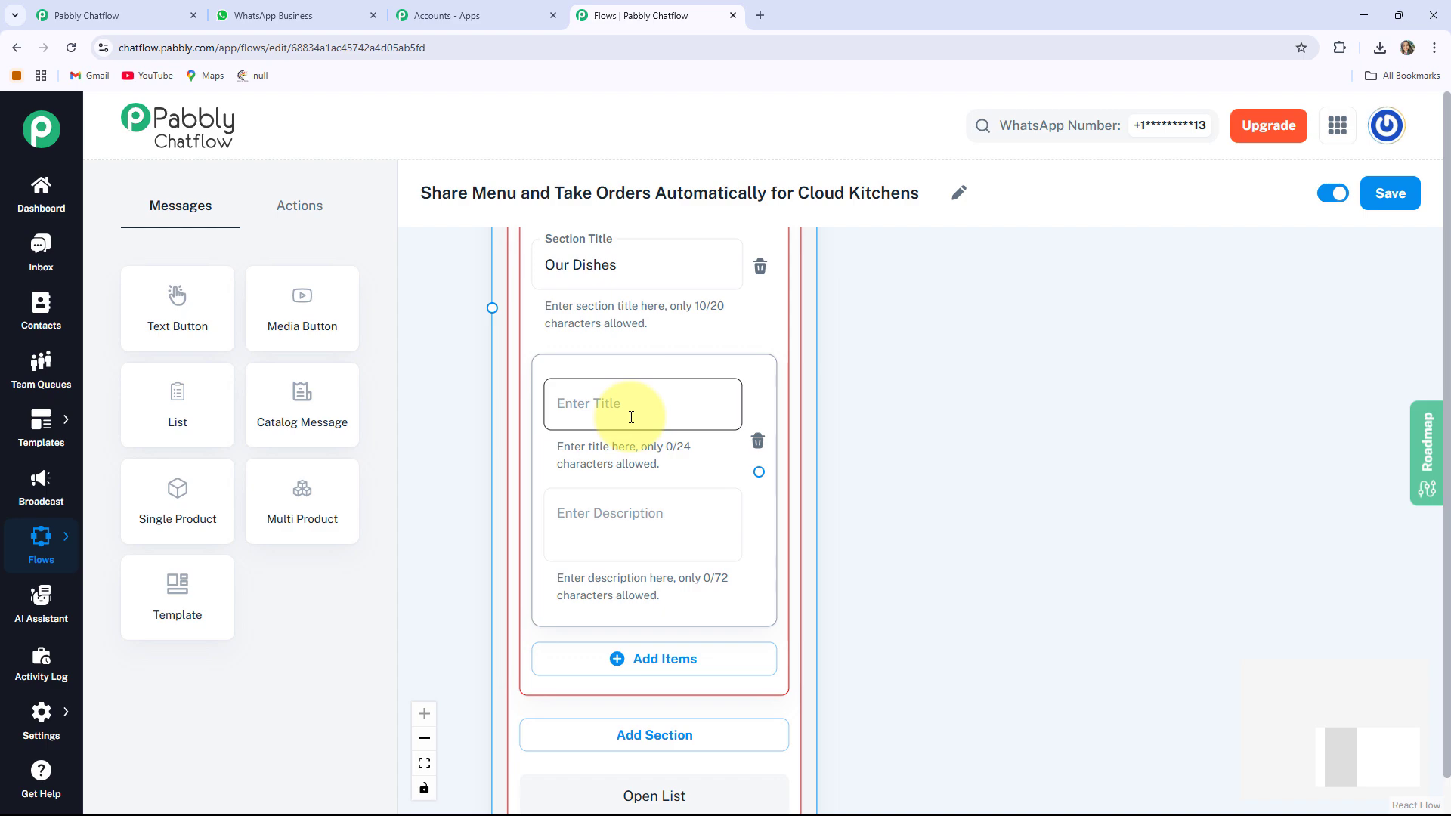
{"action": "left_click", "coordinate": [631, 529]}
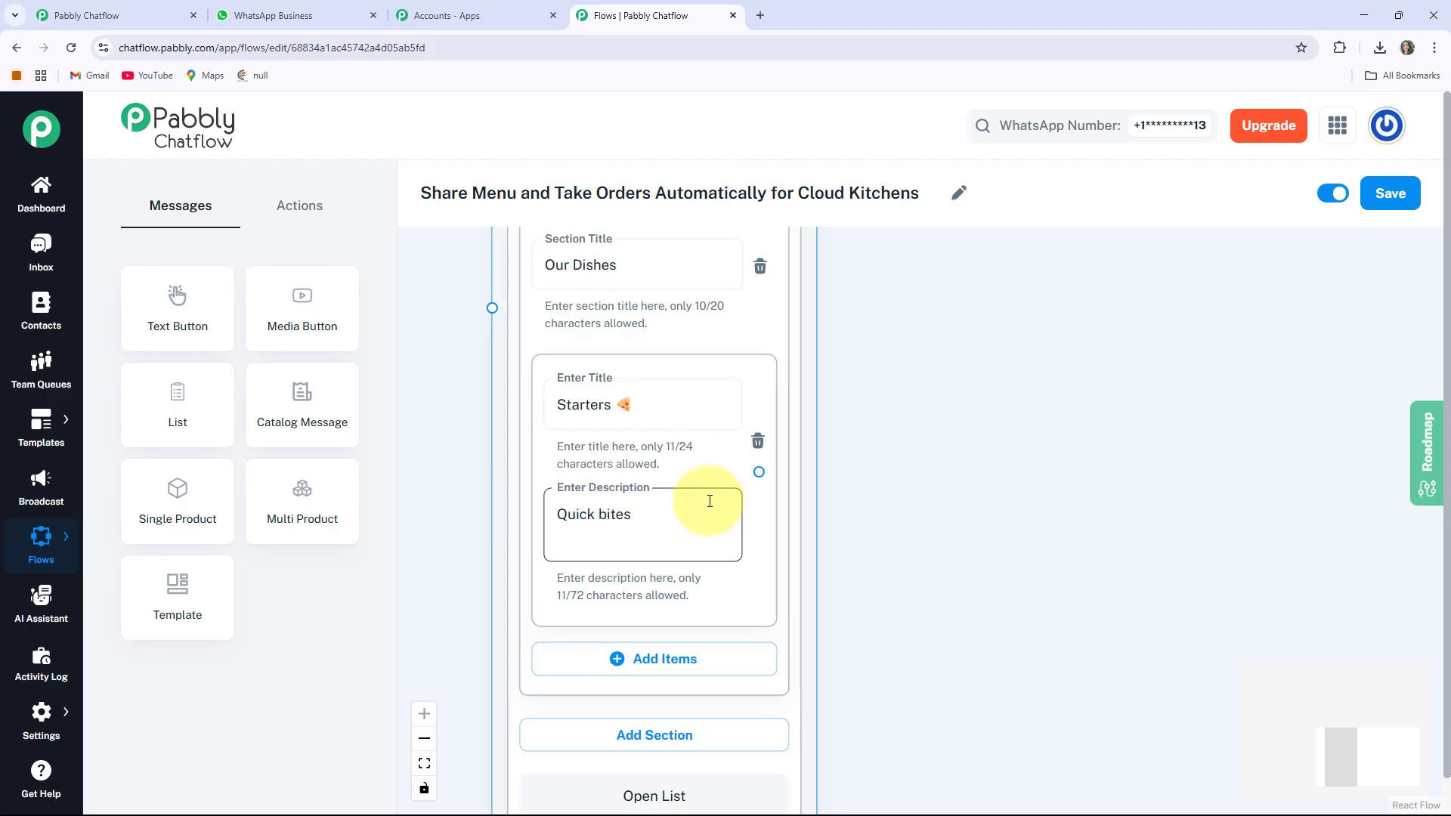
{"action": "left_click_drag", "start_coordinate": [936, 615], "coordinate": [931, 523]}
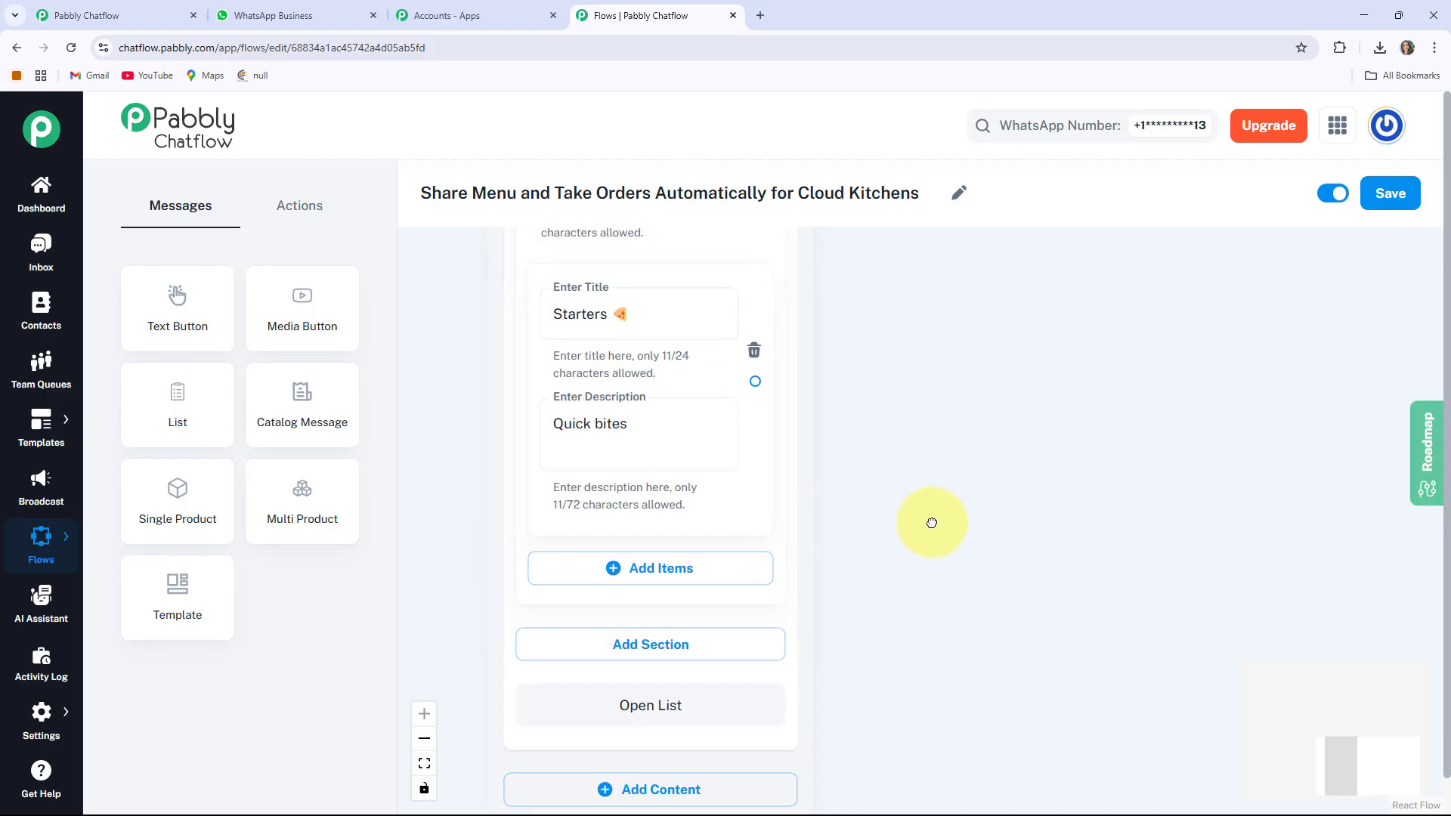
Add Main Course 🍝 (Hearty meals) and Desserts (Sweet endings) items, then zoom out to review
{"action": "left_click", "coordinate": [699, 568]}
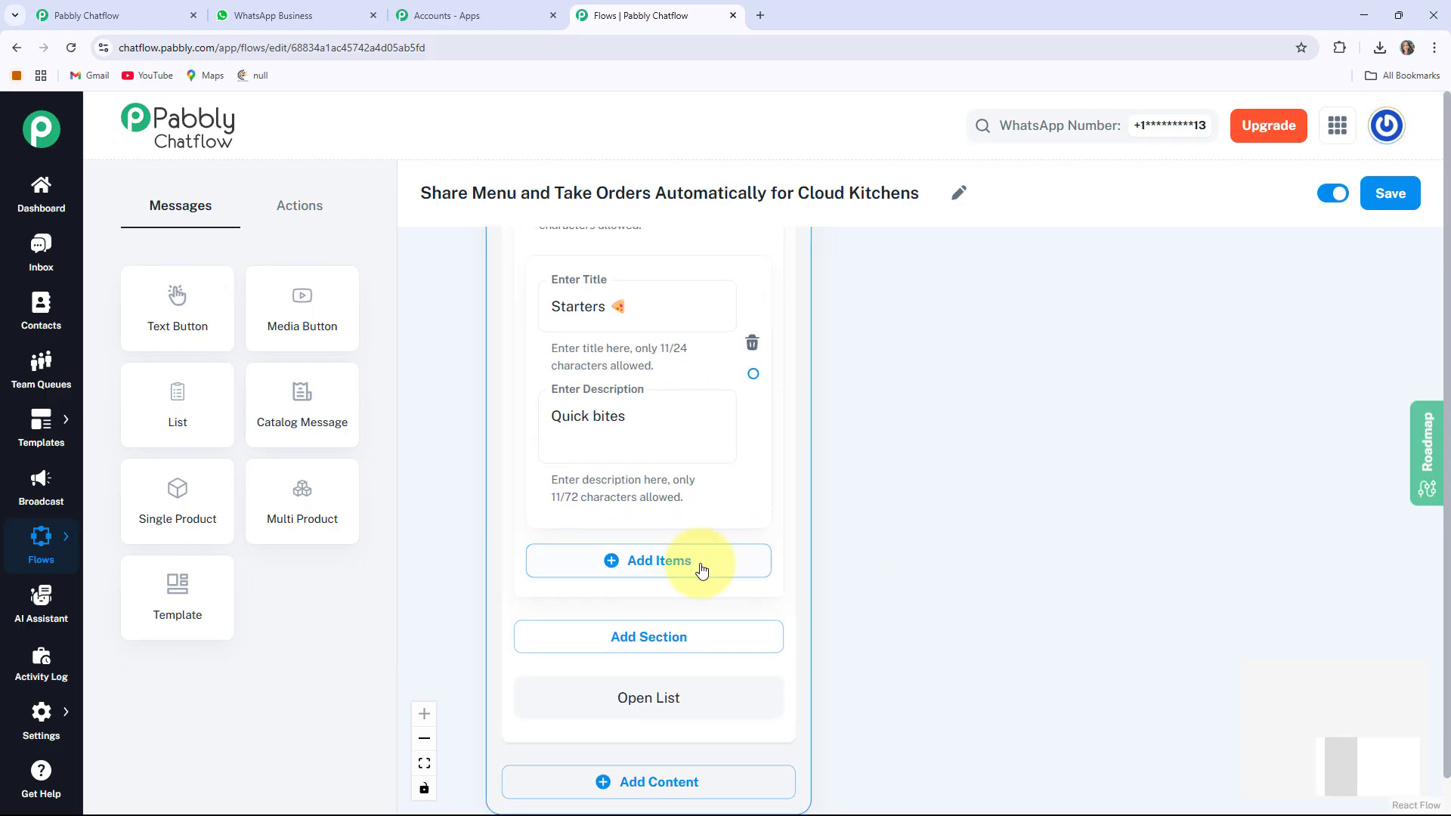
{"action": "left_click", "coordinate": [637, 572]}
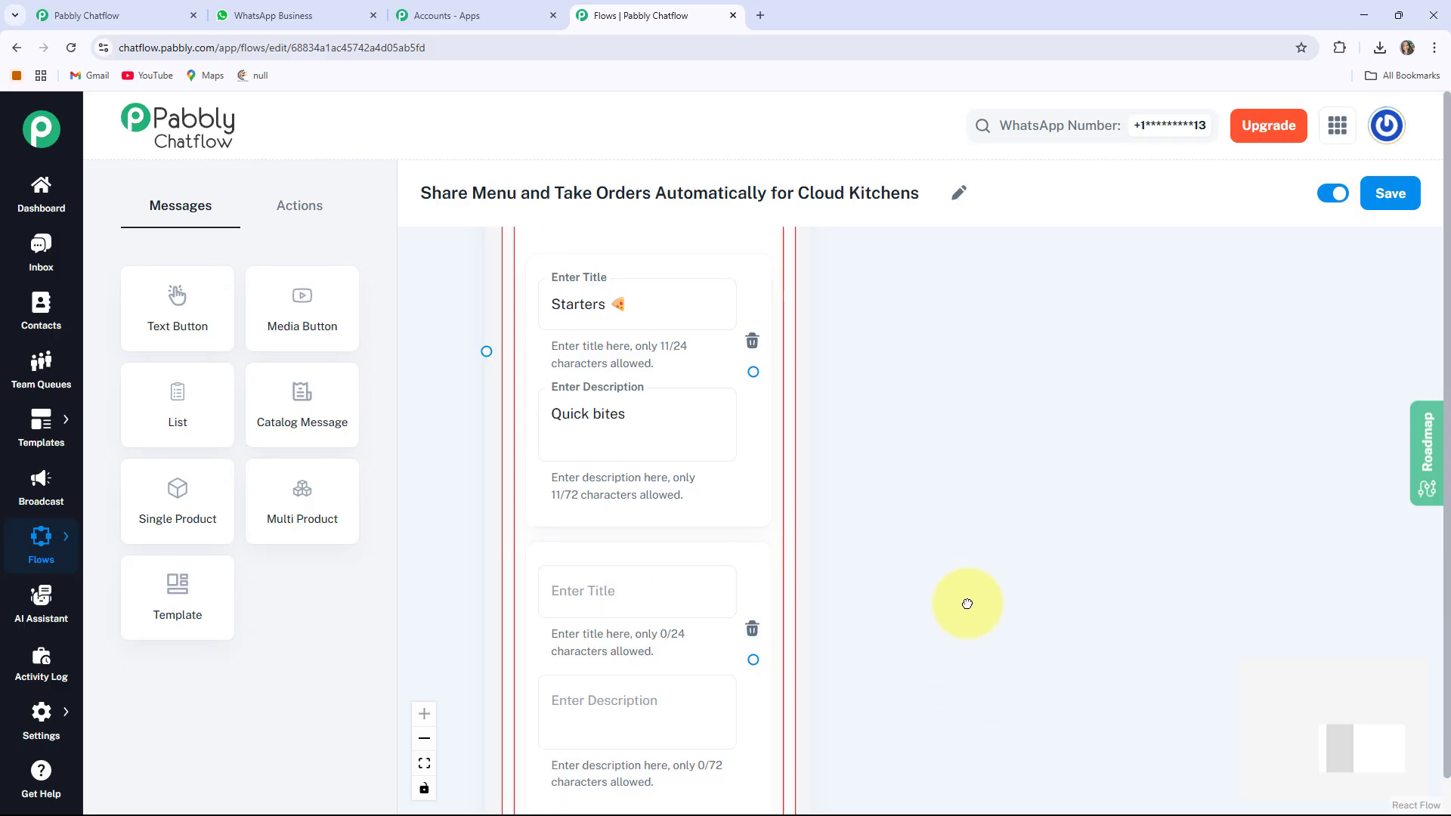
{"action": "left_click_drag", "start_coordinate": [967, 684], "coordinate": [995, 292]}
{"action": "left_click", "coordinate": [652, 466]}
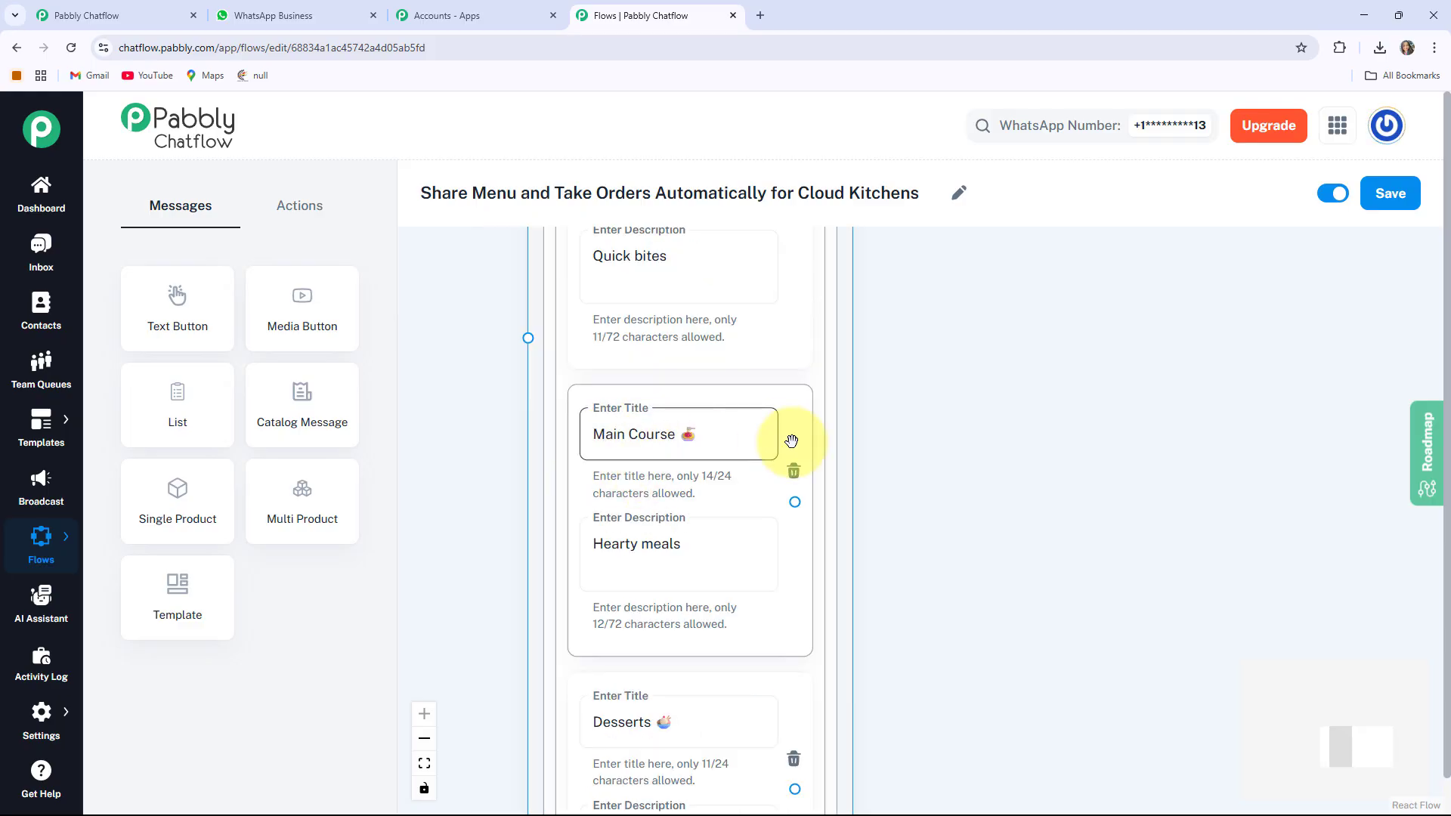
{"action": "scroll", "coordinate": [1052, 541], "scroll_direction": "down", "scroll_amount": 1}
{"action": "scroll", "coordinate": [1052, 541], "scroll_direction": "down", "scroll_amount": 5}
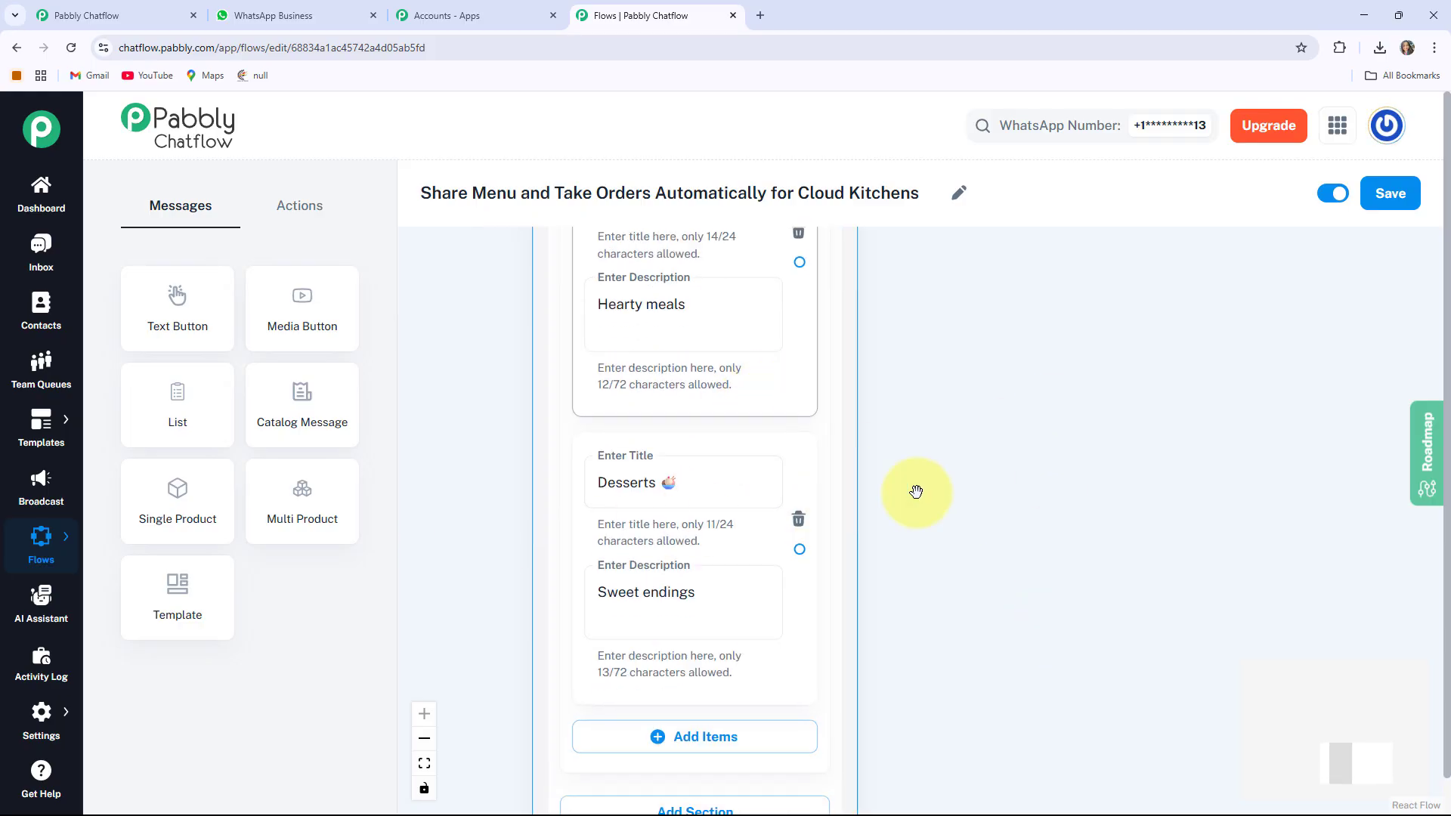
{"action": "scroll", "coordinate": [920, 432], "scroll_direction": "down", "scroll_amount": 1}
{"action": "scroll", "coordinate": [1010, 424], "scroll_direction": "down", "scroll_amount": 2}
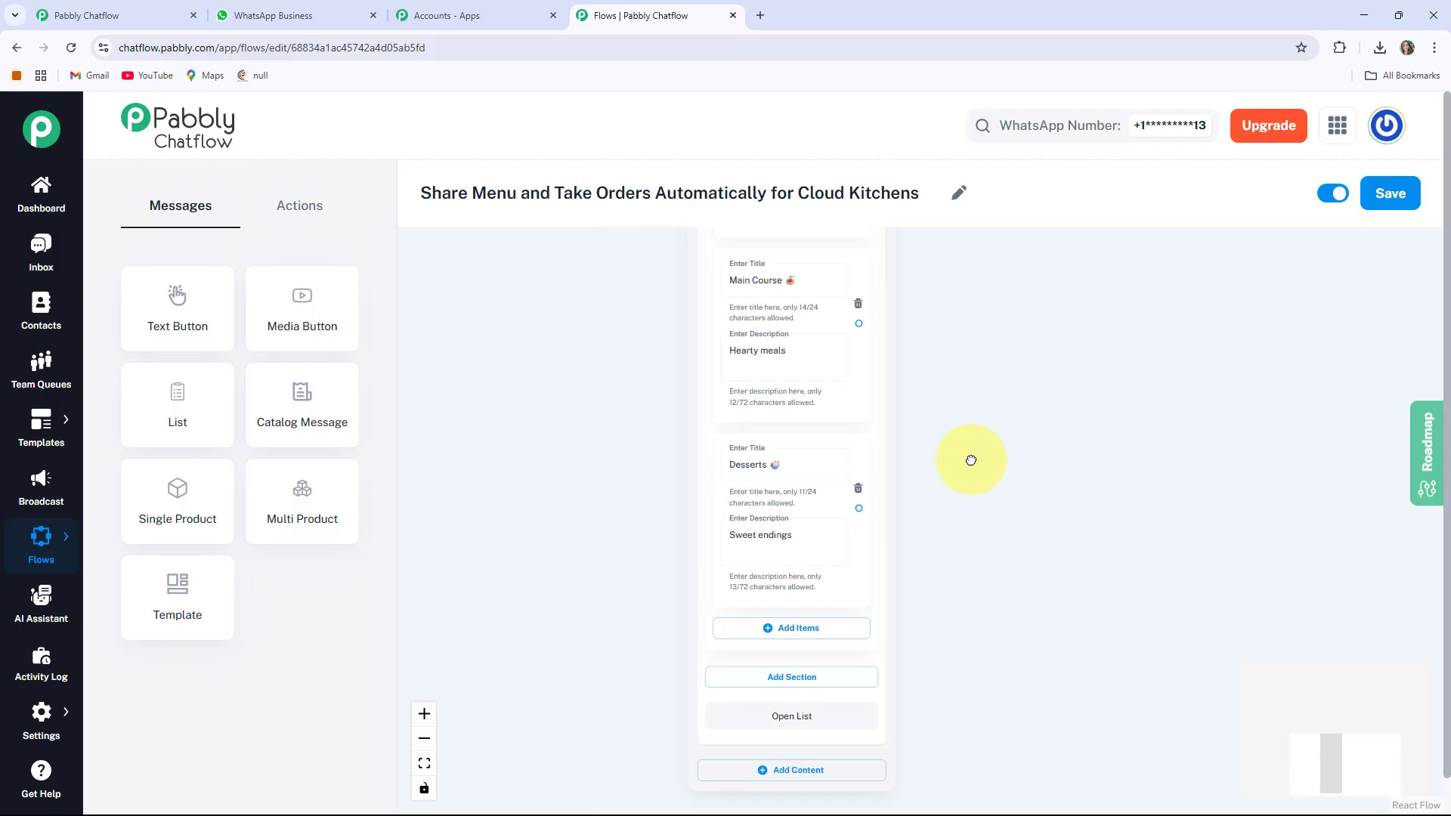
{"action": "left_click_drag", "start_coordinate": [971, 459], "coordinate": [794, 754]}
{"action": "scroll", "coordinate": [819, 611], "scroll_direction": "up", "scroll_amount": 1}
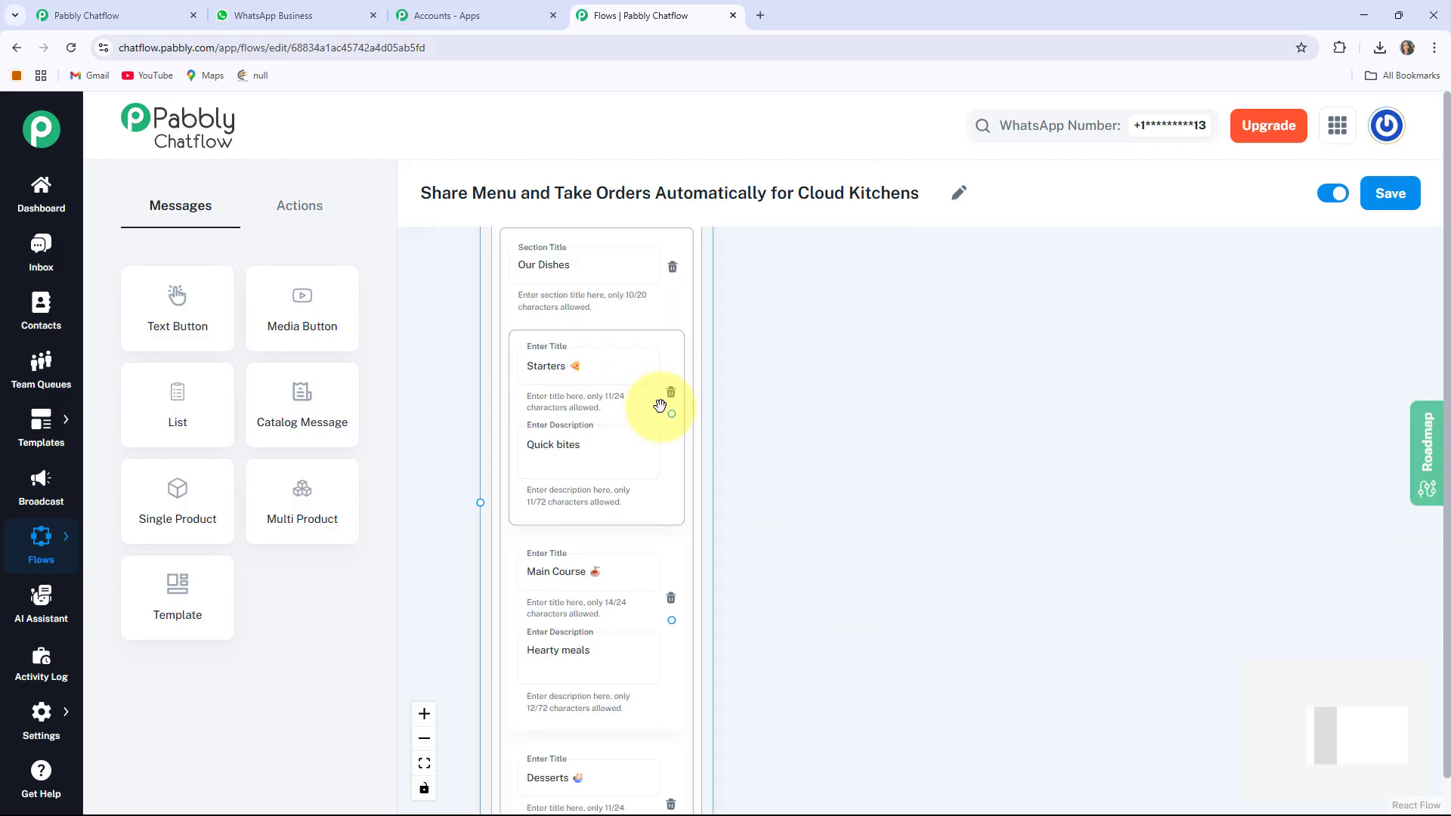
{"action": "scroll", "coordinate": [624, 622], "scroll_direction": "up", "scroll_amount": 6}
{"action": "scroll", "coordinate": [453, 563], "scroll_direction": "up", "scroll_amount": 3}
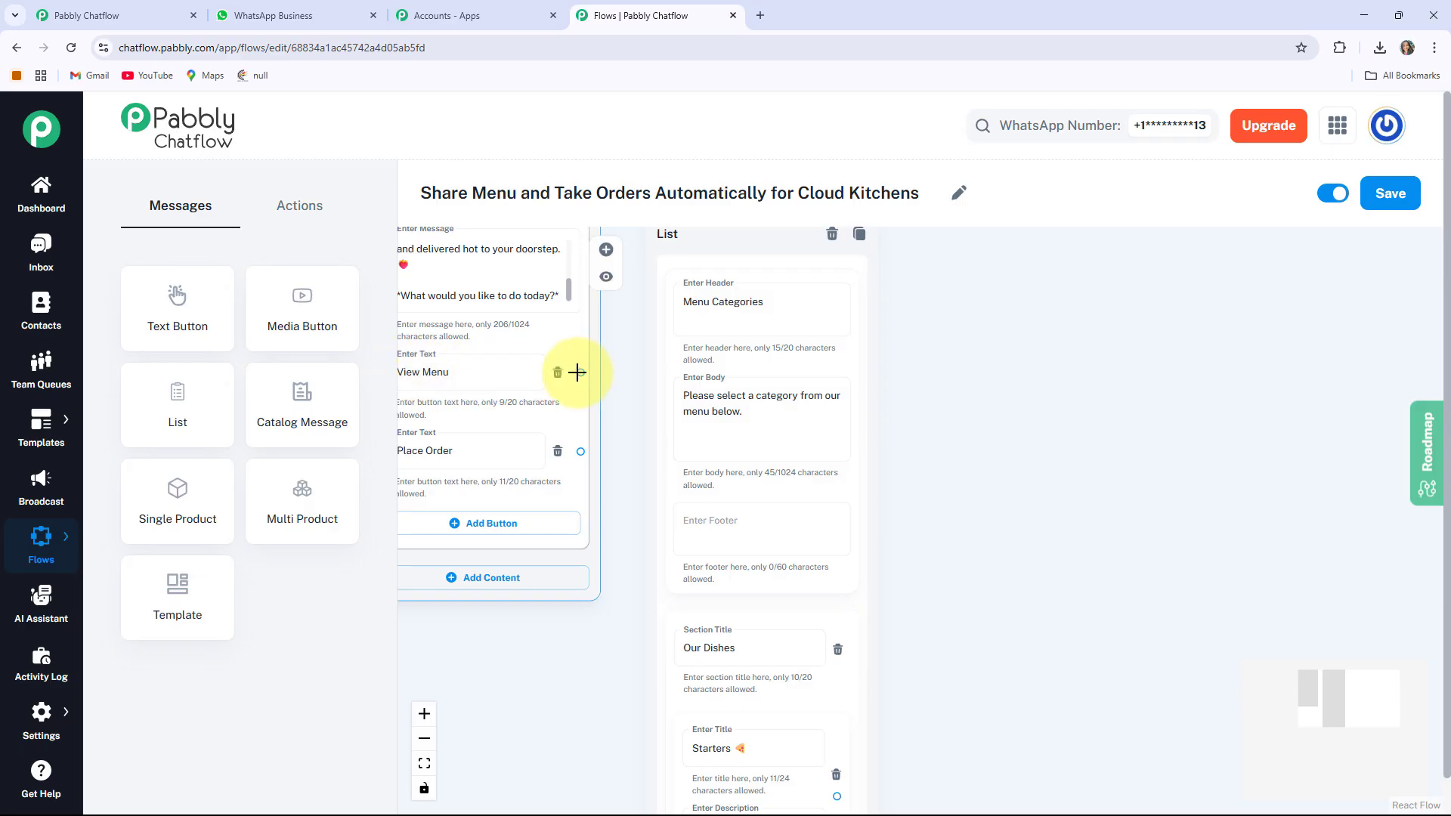
Drag the View Menu button's connection onto the Menu Categories list node
{"action": "left_click_drag", "start_coordinate": [576, 372], "coordinate": [622, 556]}
{"action": "left_click_drag", "start_coordinate": [598, 762], "coordinate": [639, 574]}
{"action": "scroll", "coordinate": [667, 638], "scroll_direction": "up", "scroll_amount": 5}
{"action": "left_click_drag", "start_coordinate": [726, 597], "coordinate": [785, 448]}
Review the welcome and list messages to confirm the new link
{"action": "left_click", "coordinate": [673, 408]}
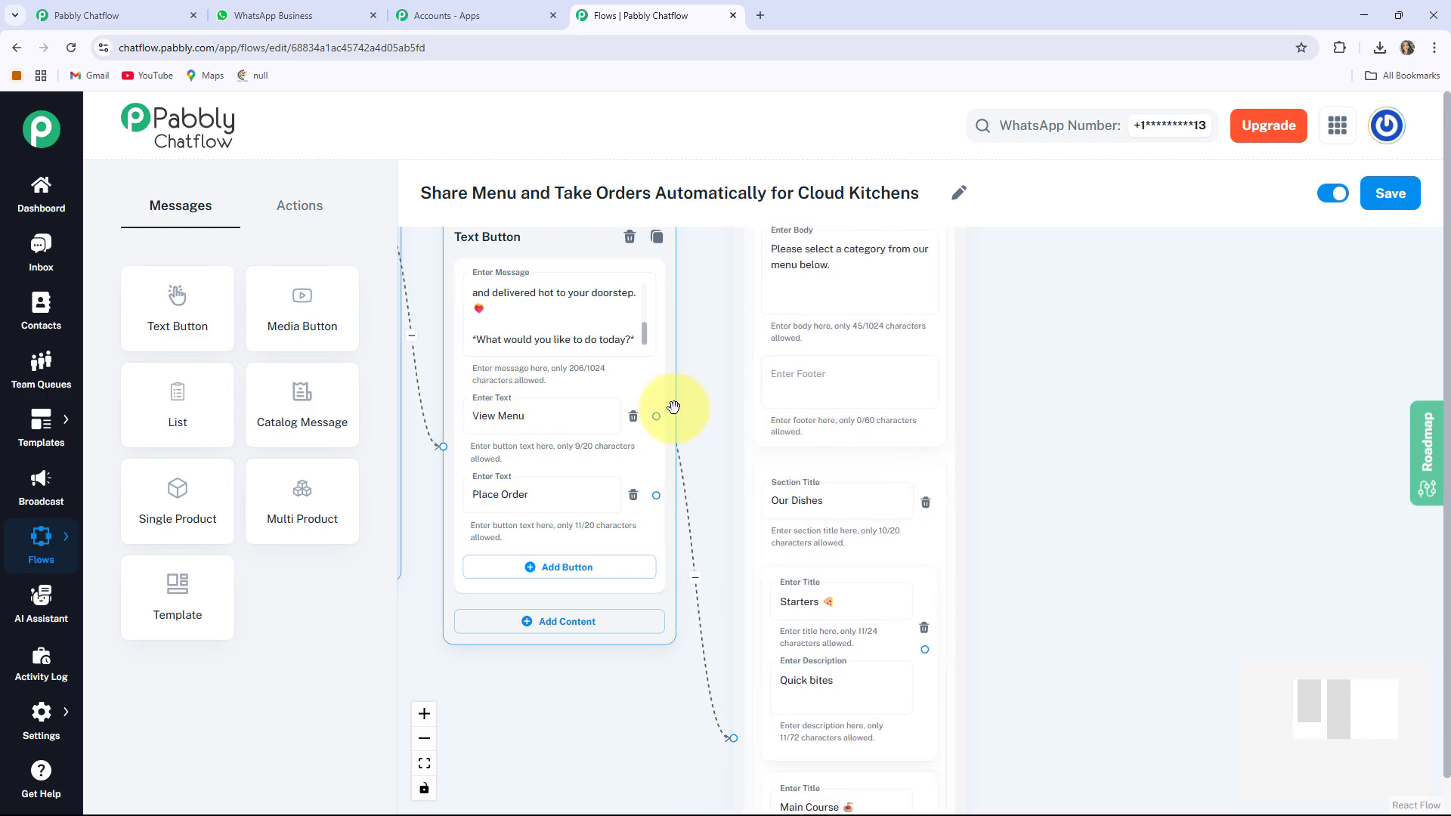
{"action": "left_click", "coordinate": [756, 291]}
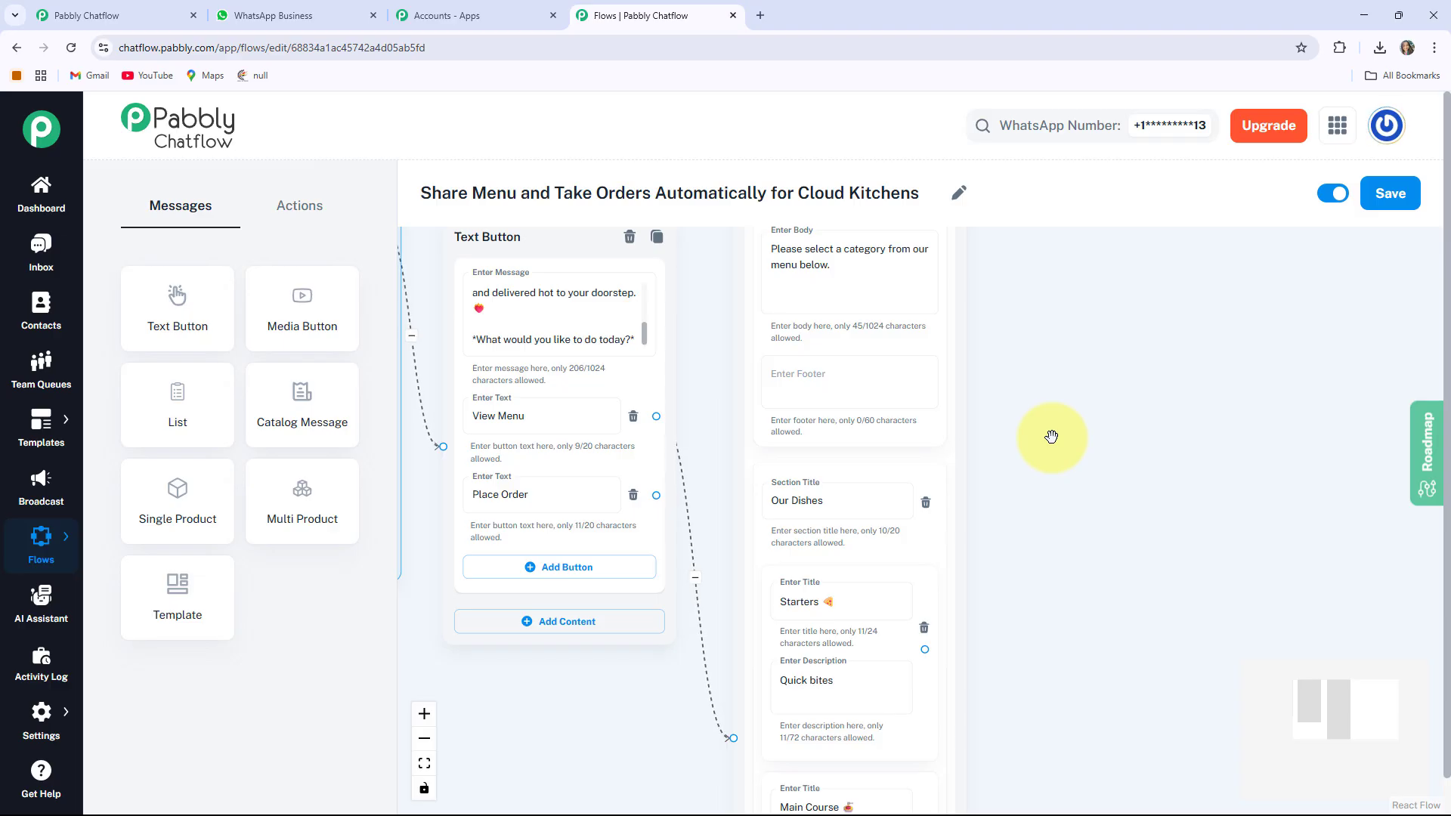
{"action": "scroll", "coordinate": [1052, 437], "scroll_direction": "down", "scroll_amount": 3}
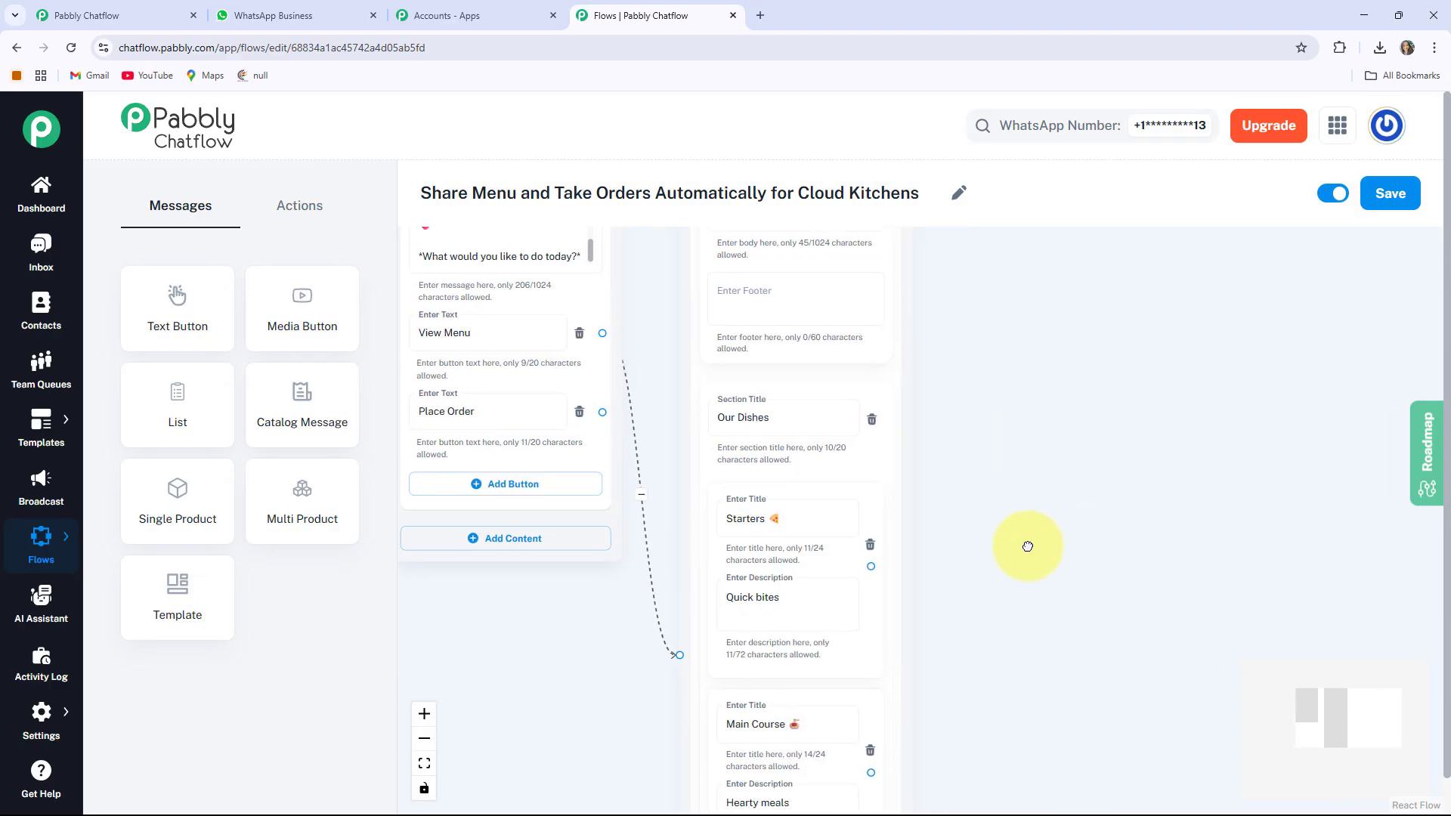
{"action": "scroll", "coordinate": [1026, 544], "scroll_direction": "right", "scroll_amount": 3}
{"action": "left_click", "coordinate": [761, 523]}
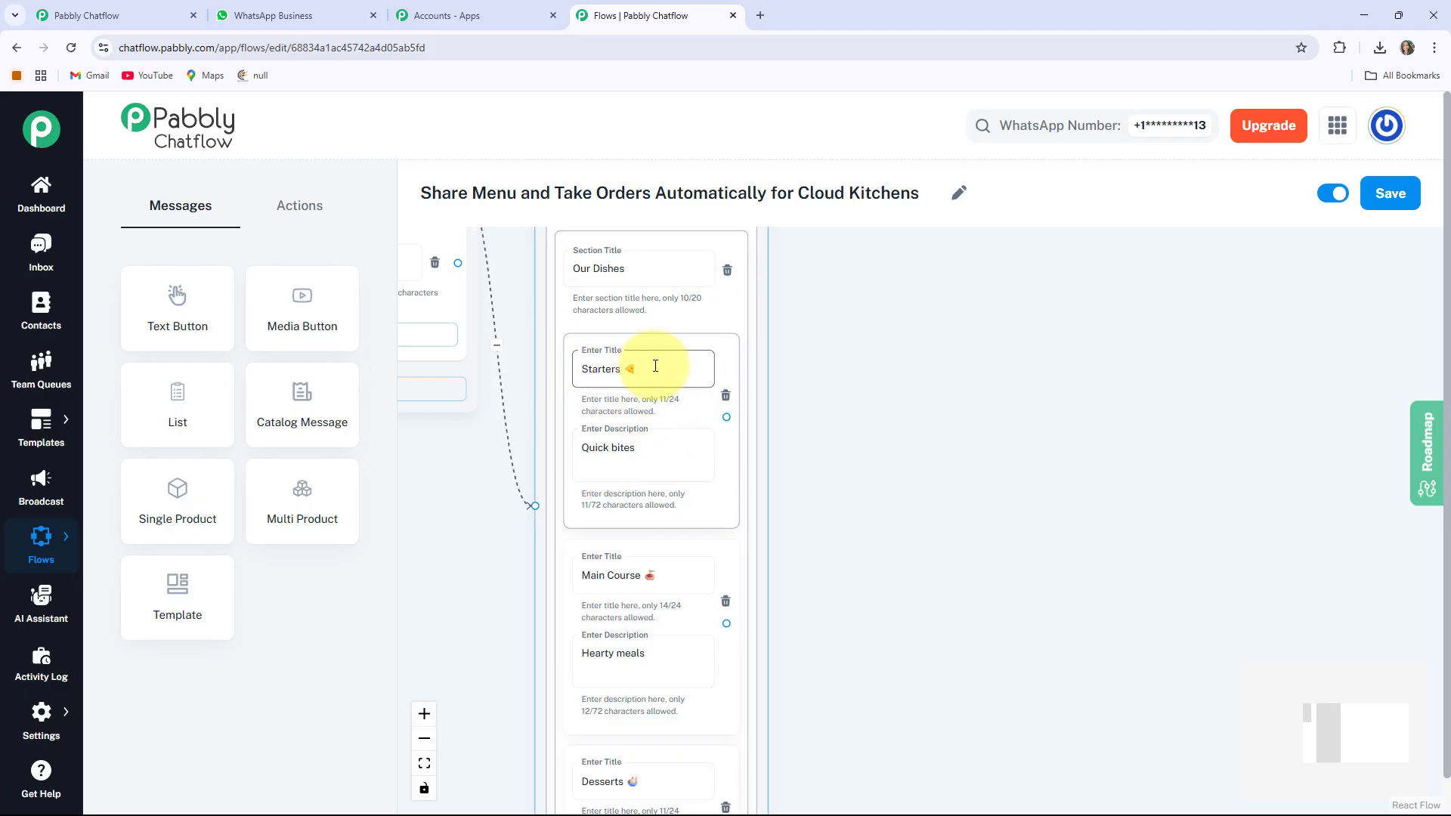
{"action": "left_click", "coordinate": [972, 481]}
{"action": "scroll", "coordinate": [892, 552], "scroll_direction": "right", "scroll_amount": 3}
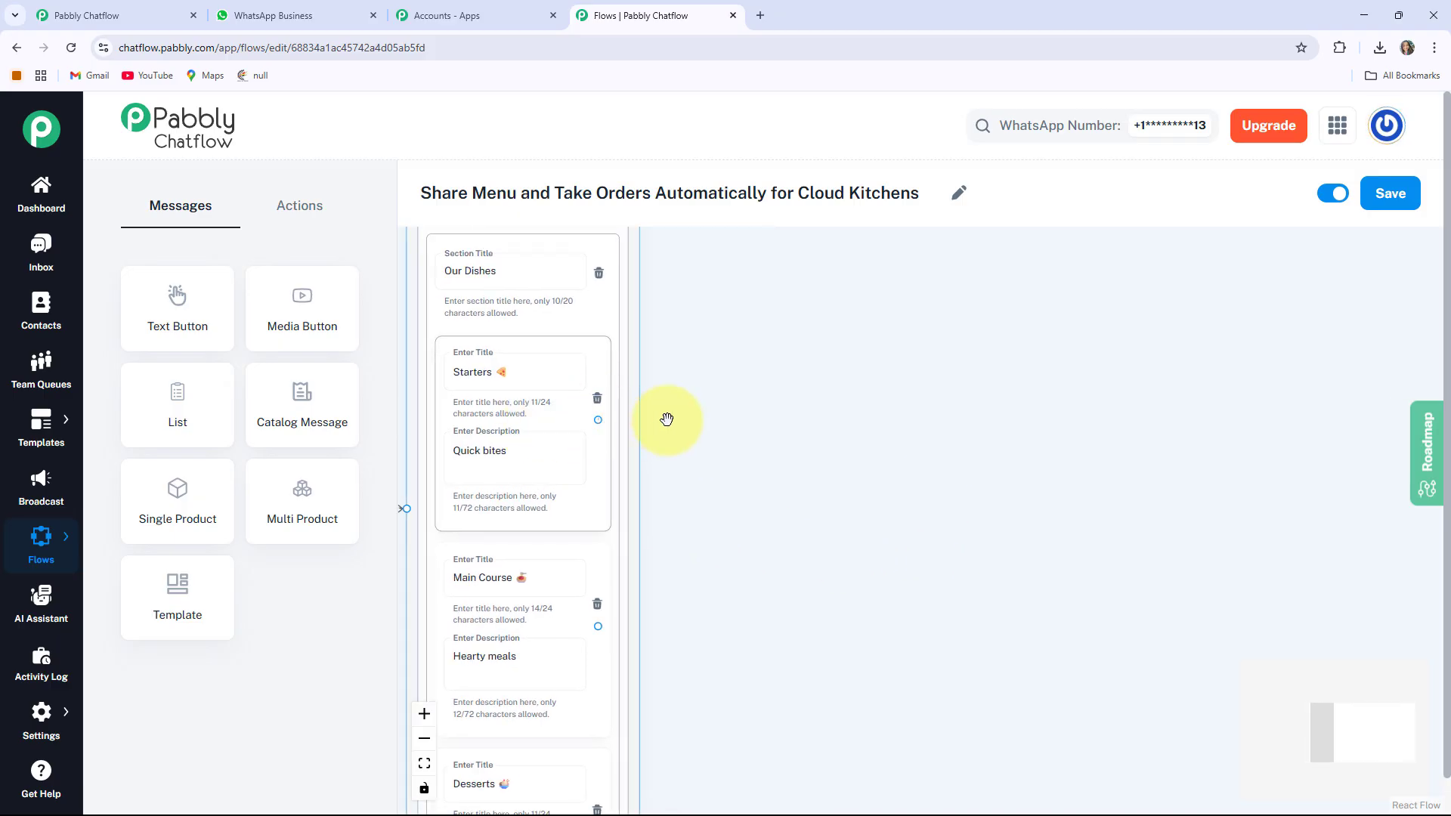
Link the Starters item to a new Text Button message holding the starters order prompt
{"action": "left_click_drag", "start_coordinate": [598, 420], "coordinate": [769, 299]}
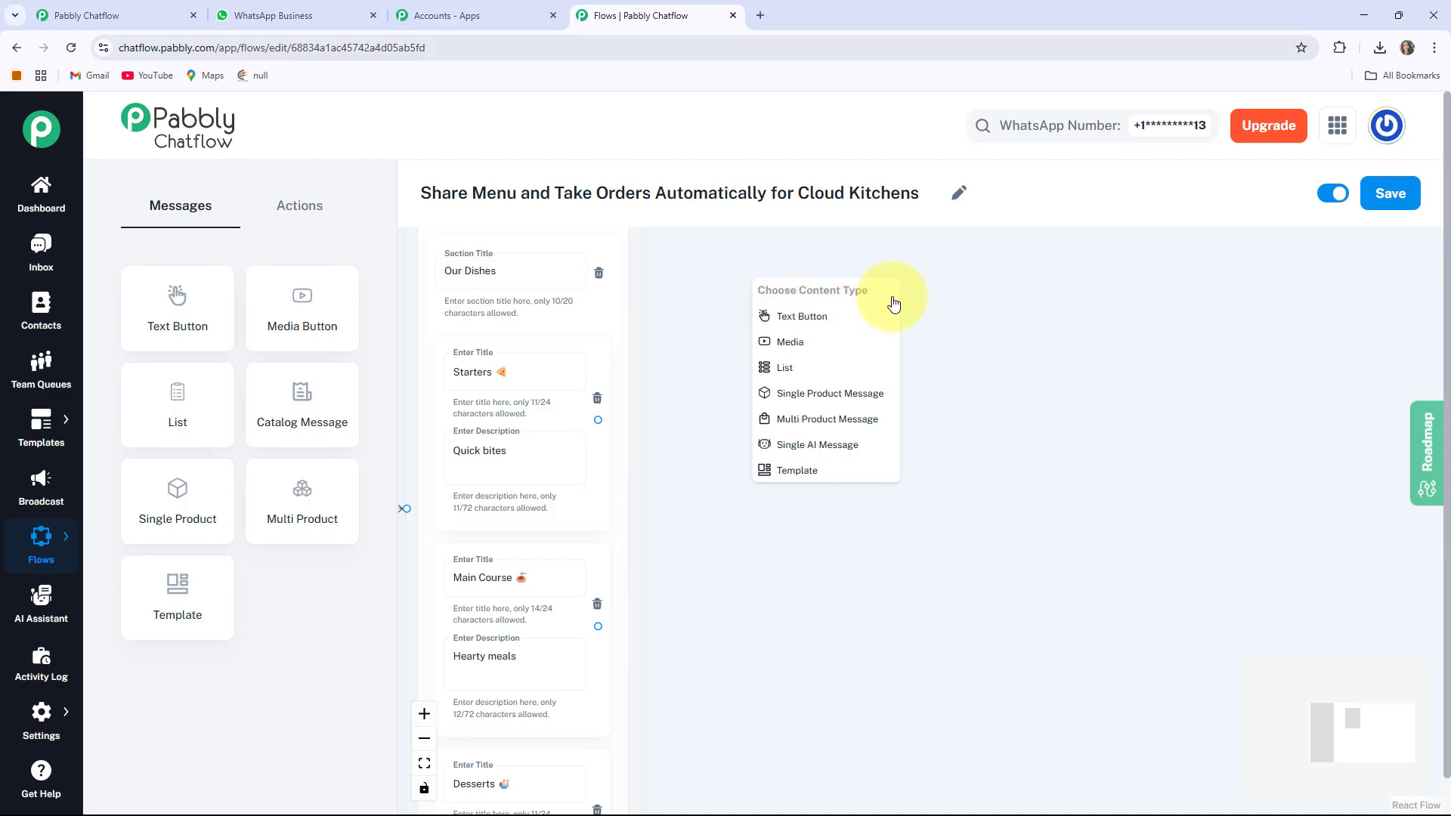
{"action": "left_click", "coordinate": [828, 316]}
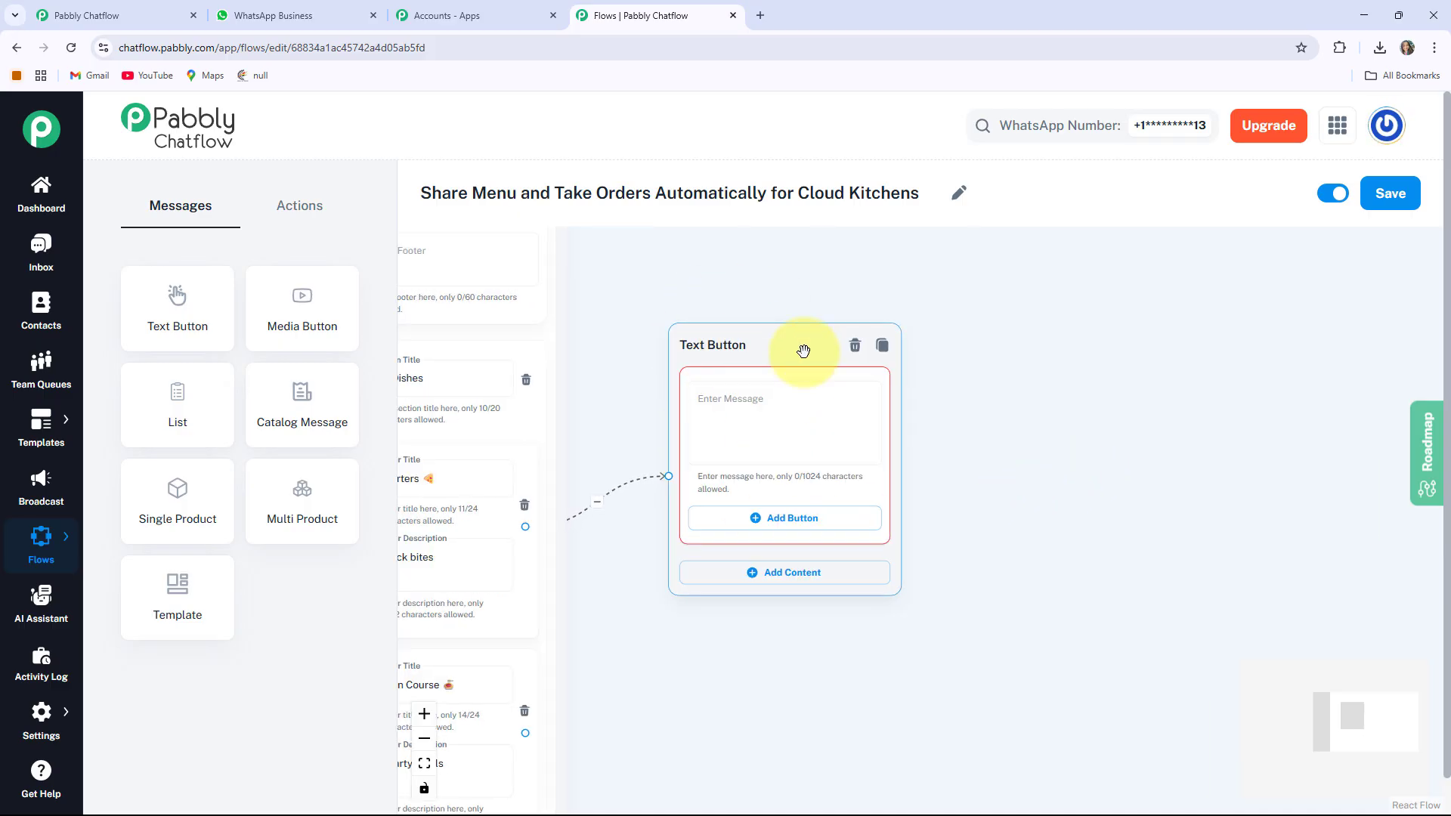
{"action": "left_click", "coordinate": [770, 466]}
{"action": "type", "text": "Here are the starters available. Would you like to order any?"}
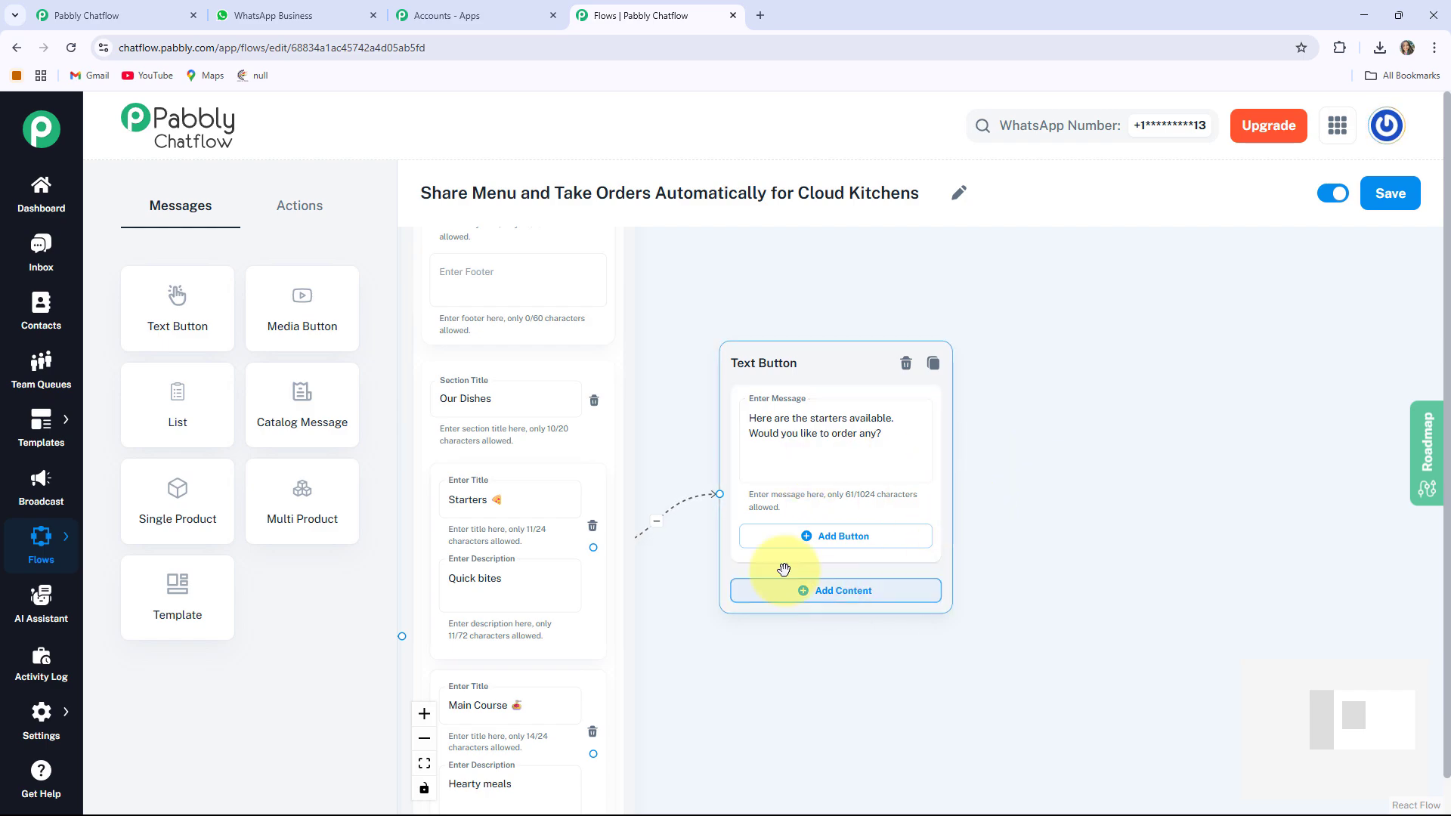
Add Order Starters and Back to Menu reply buttons, then branch from Order Starters
{"action": "left_click", "coordinate": [862, 537]}
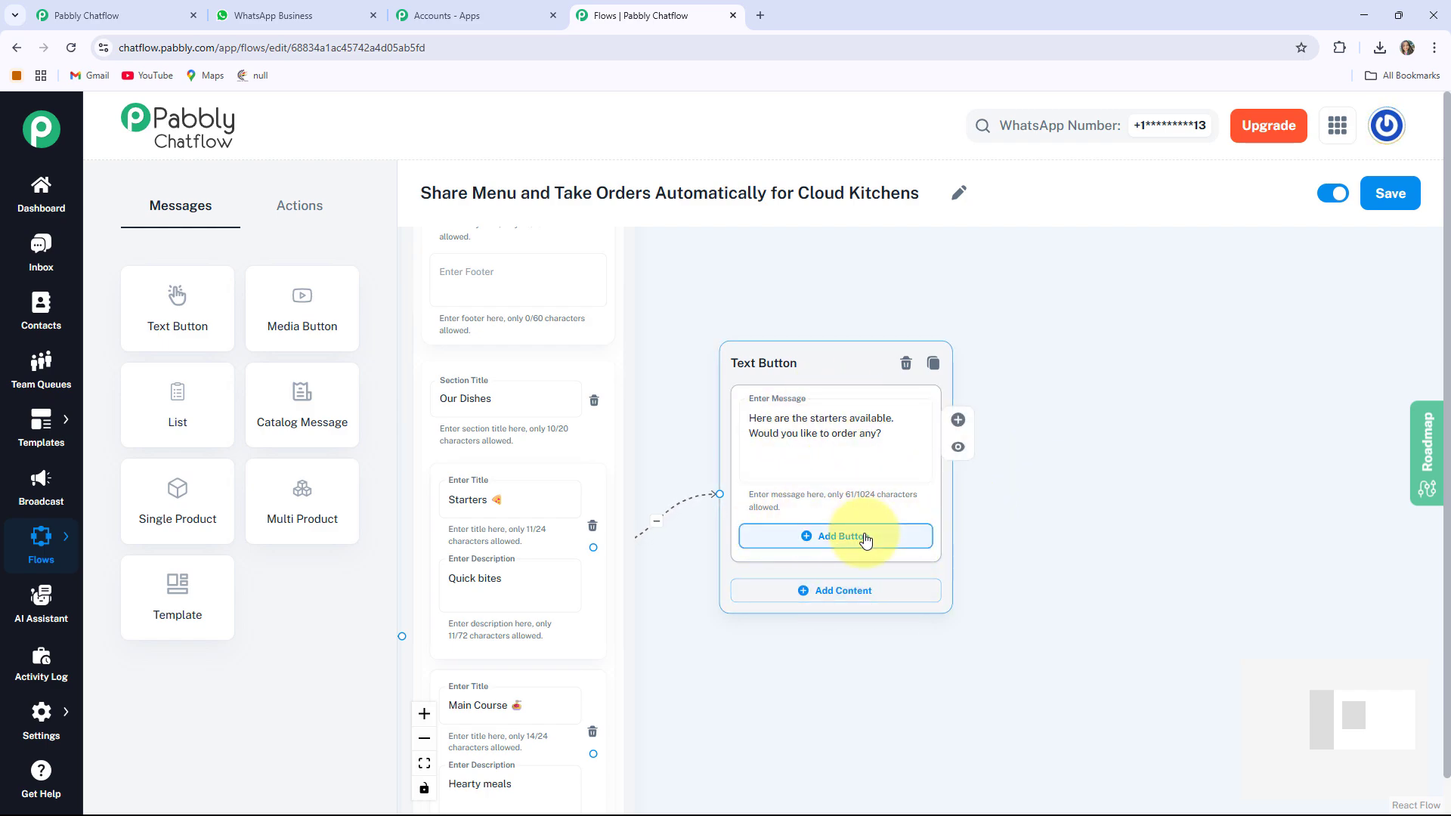
{"action": "left_click", "coordinate": [803, 615]}
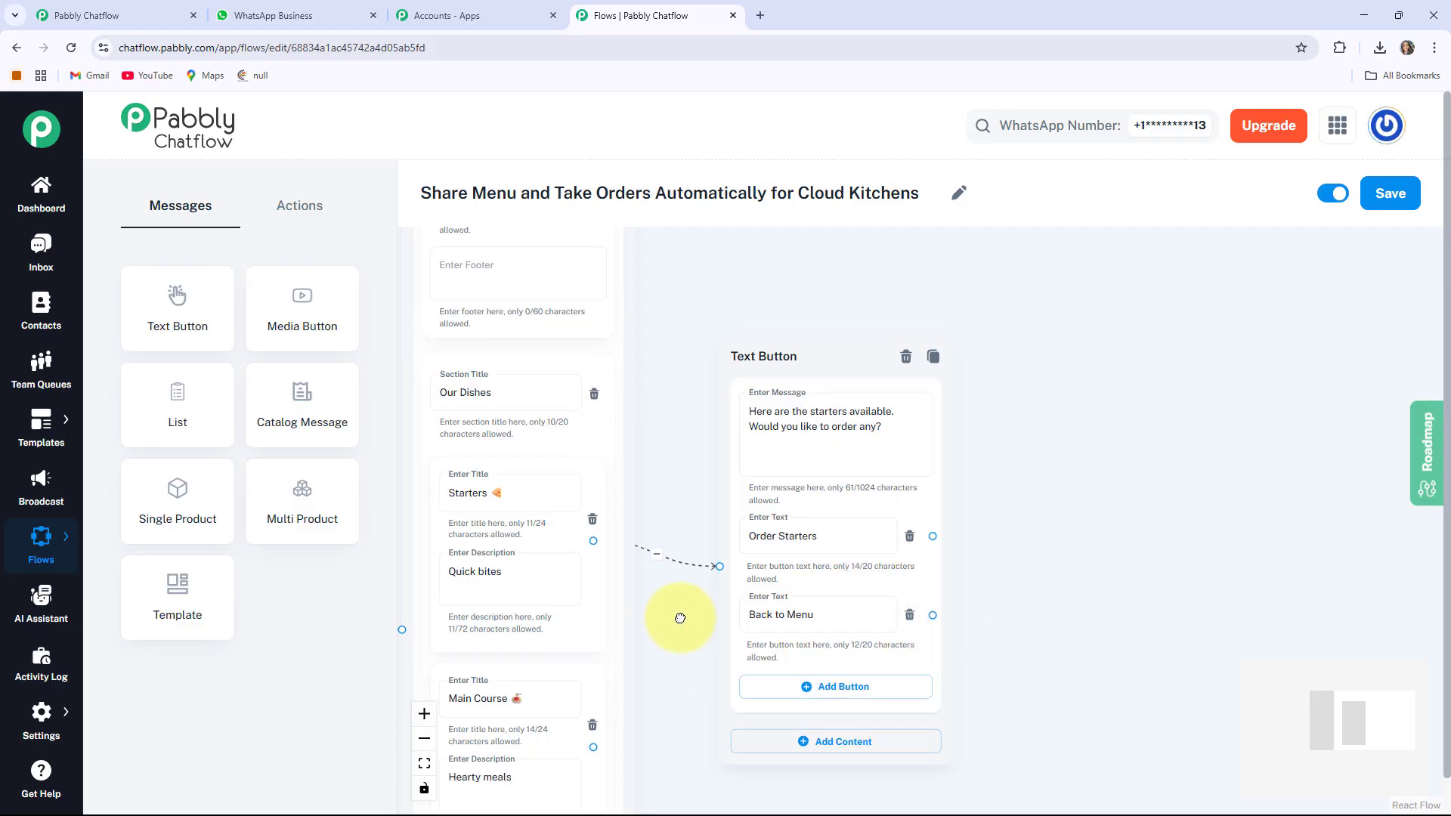
{"action": "left_click_drag", "start_coordinate": [677, 615], "coordinate": [563, 585]}
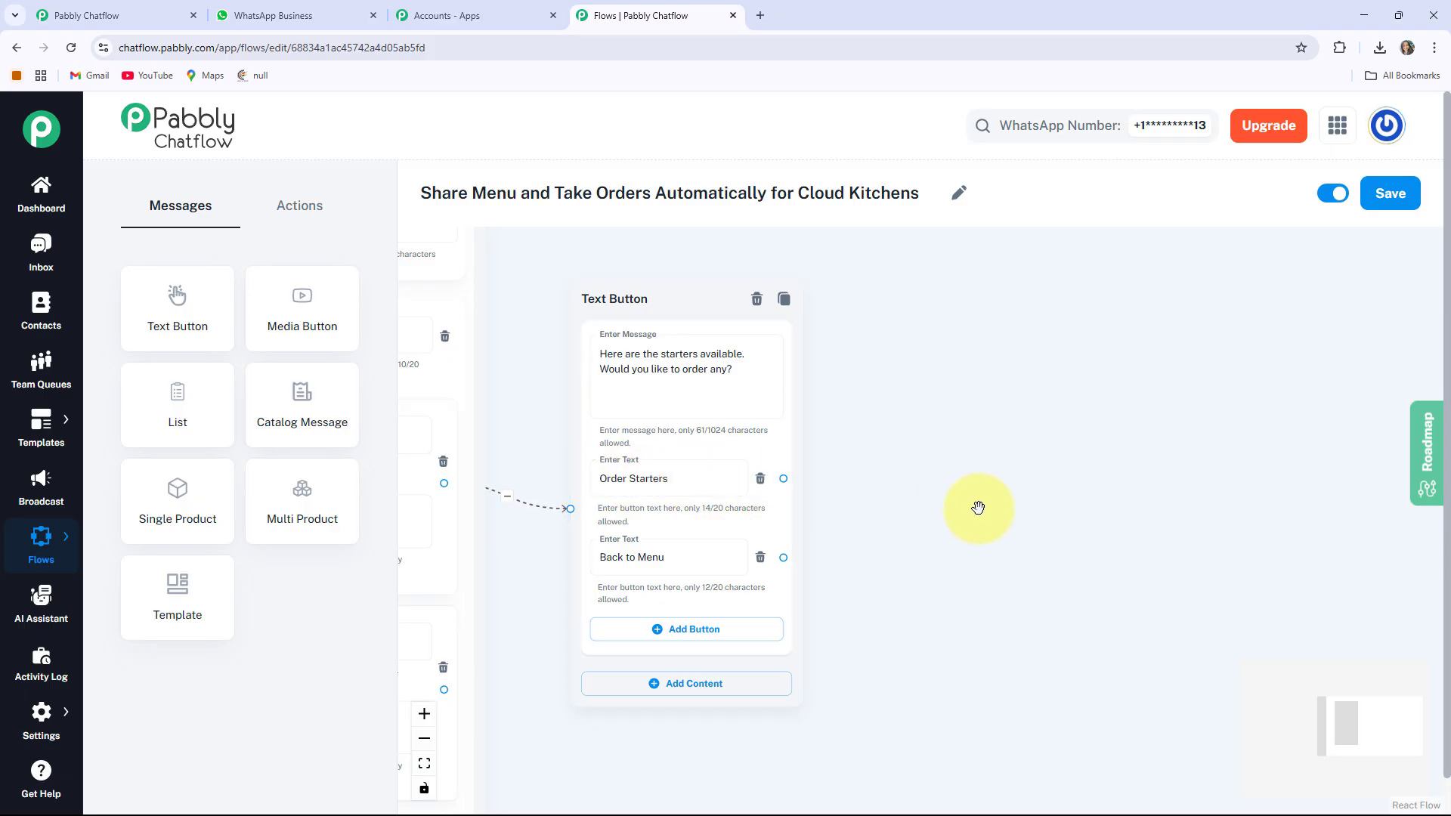
{"action": "left_click_drag", "start_coordinate": [971, 508], "coordinate": [823, 535]}
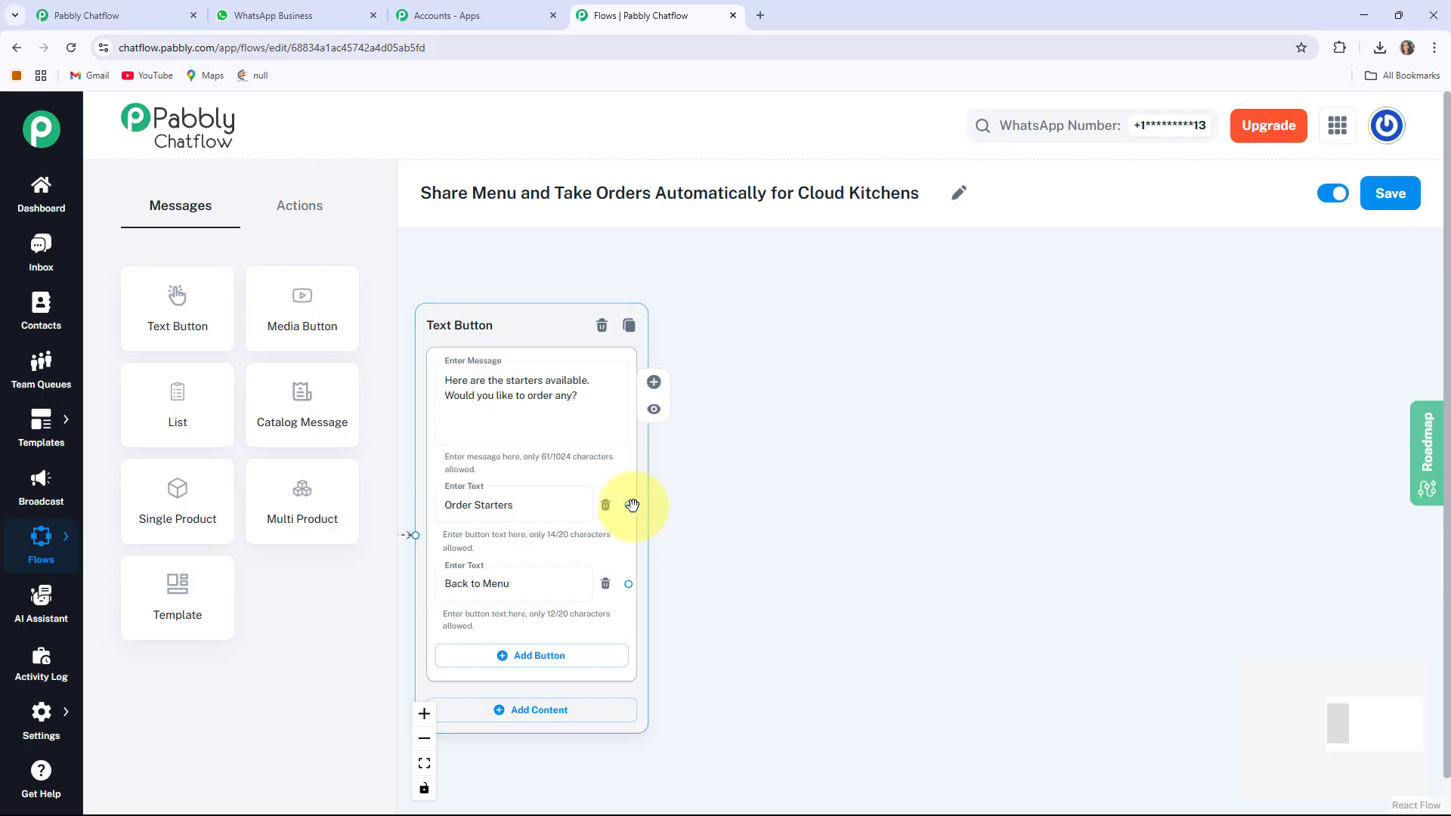
{"action": "left_click_drag", "start_coordinate": [628, 505], "coordinate": [745, 269]}
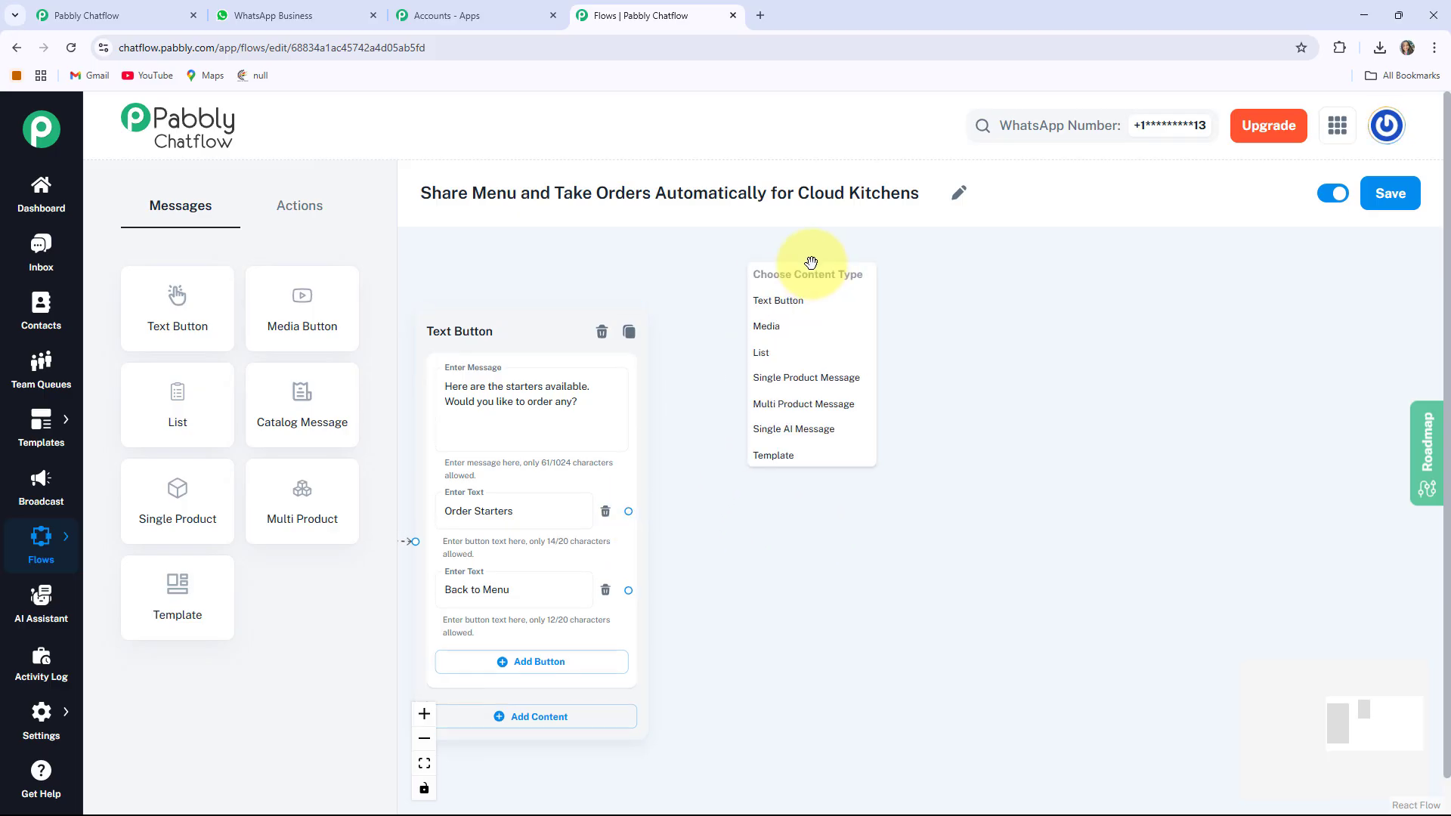
Make the next step an image media message and upload the pizza picture
{"action": "left_click", "coordinate": [789, 326]}
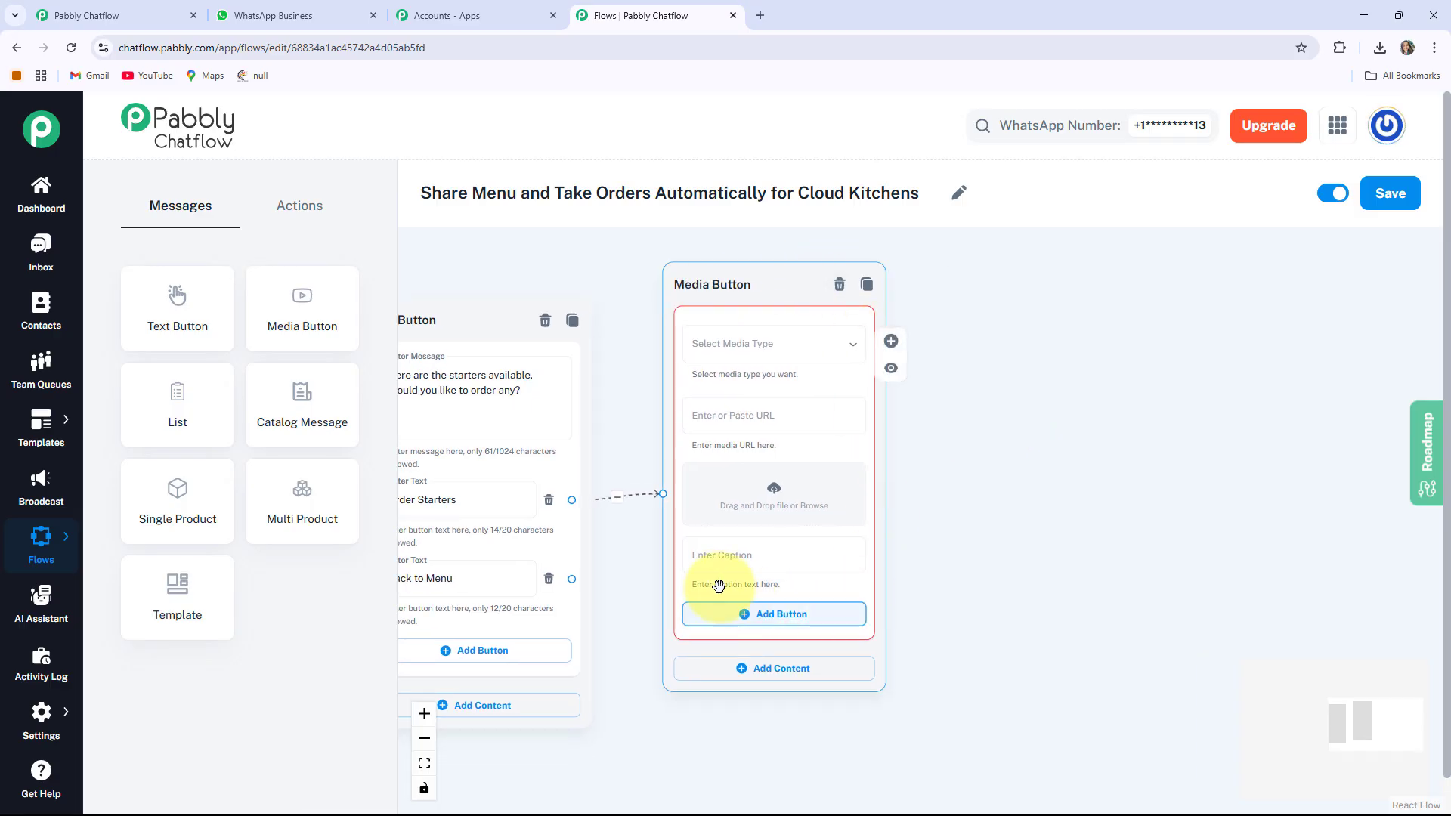
{"action": "left_click", "coordinate": [797, 345]}
{"action": "left_click", "coordinate": [722, 384]}
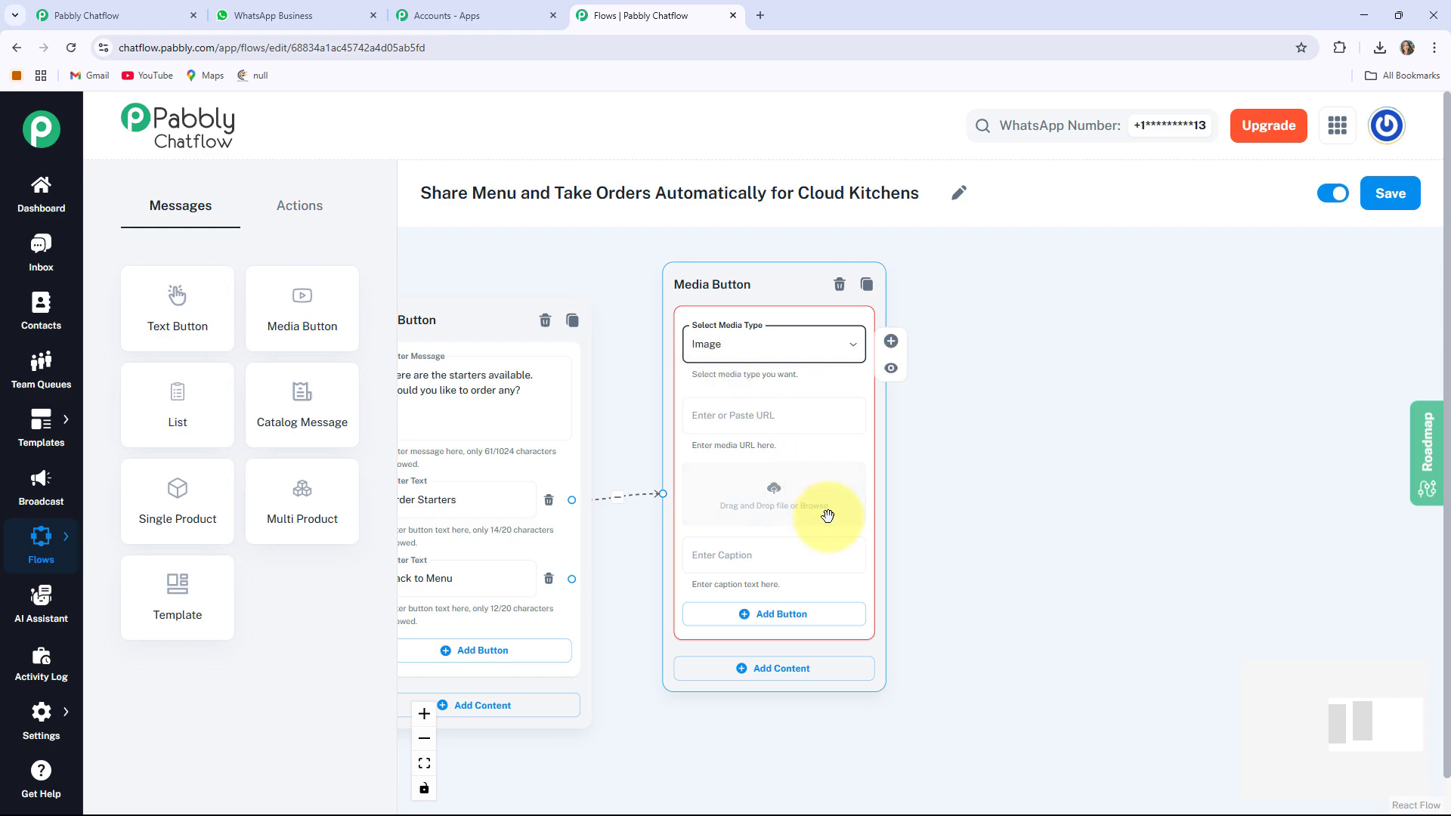
{"action": "left_click", "coordinate": [778, 493]}
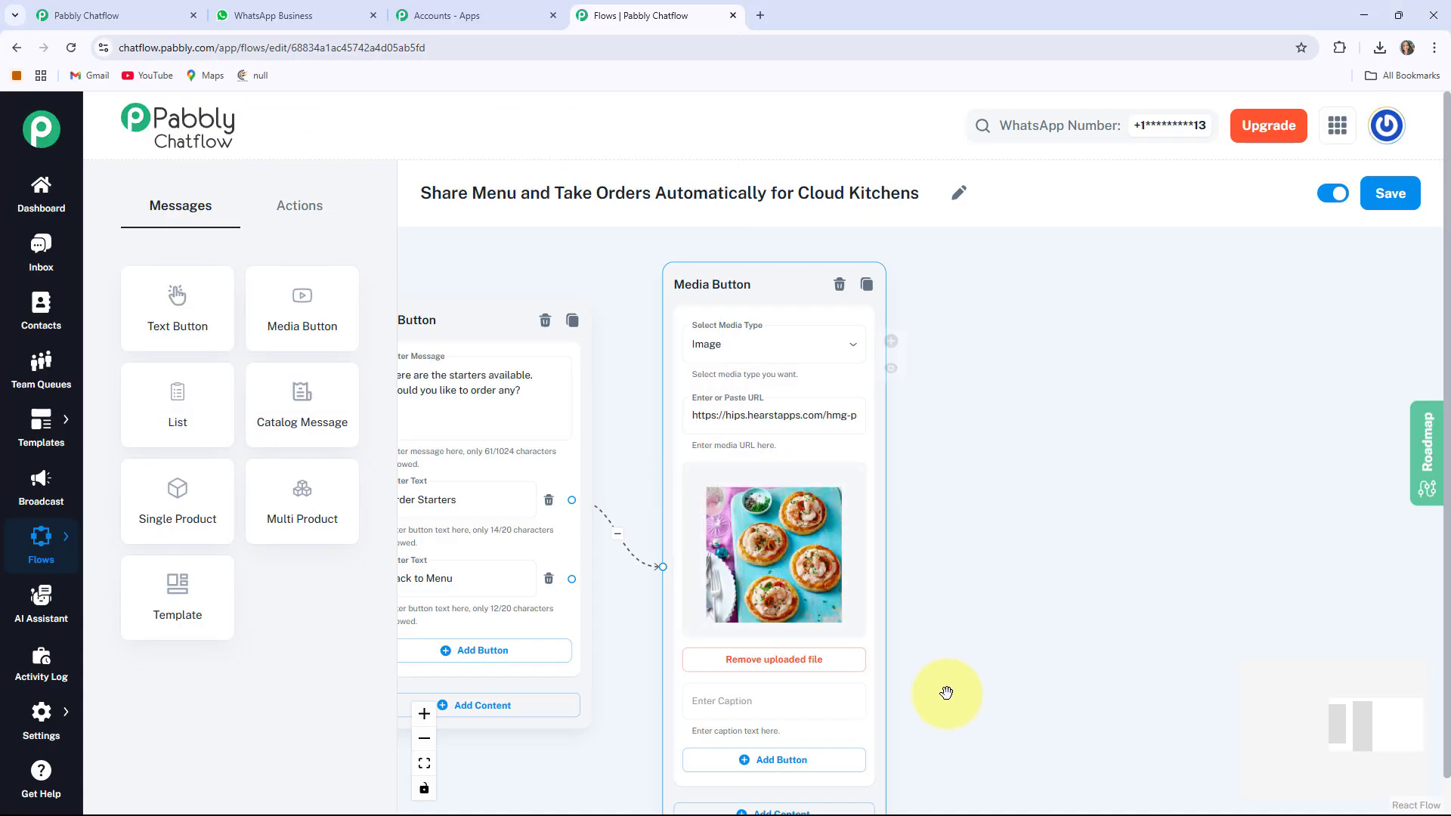
{"action": "scroll", "coordinate": [943, 690], "scroll_direction": "down", "scroll_amount": 5}
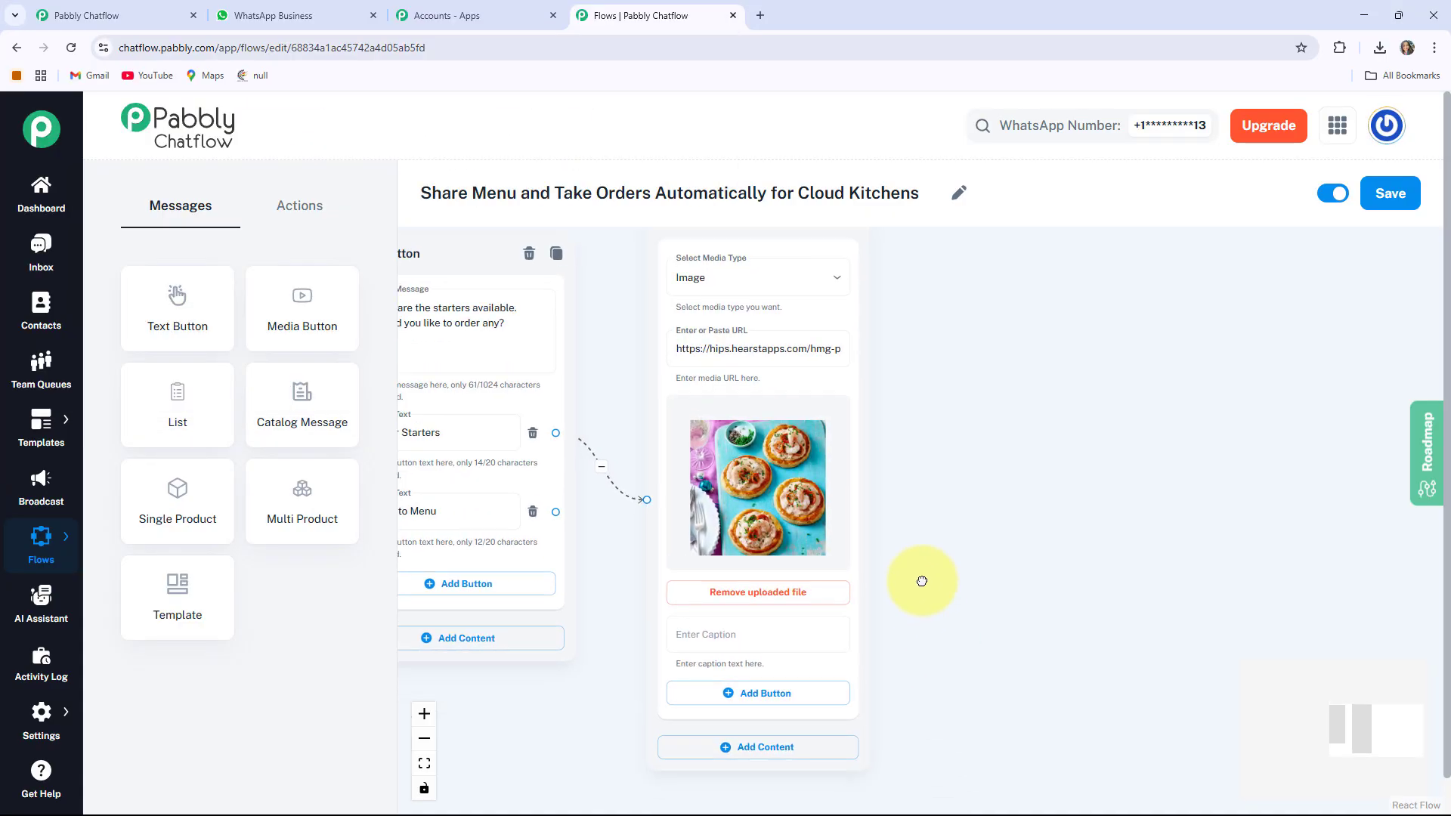
{"action": "scroll", "coordinate": [892, 568], "scroll_direction": "up", "scroll_amount": 1}
Give the image the 'Quick Bites - 199/-' caption and an Order Now button
{"action": "left_click", "coordinate": [761, 573]}
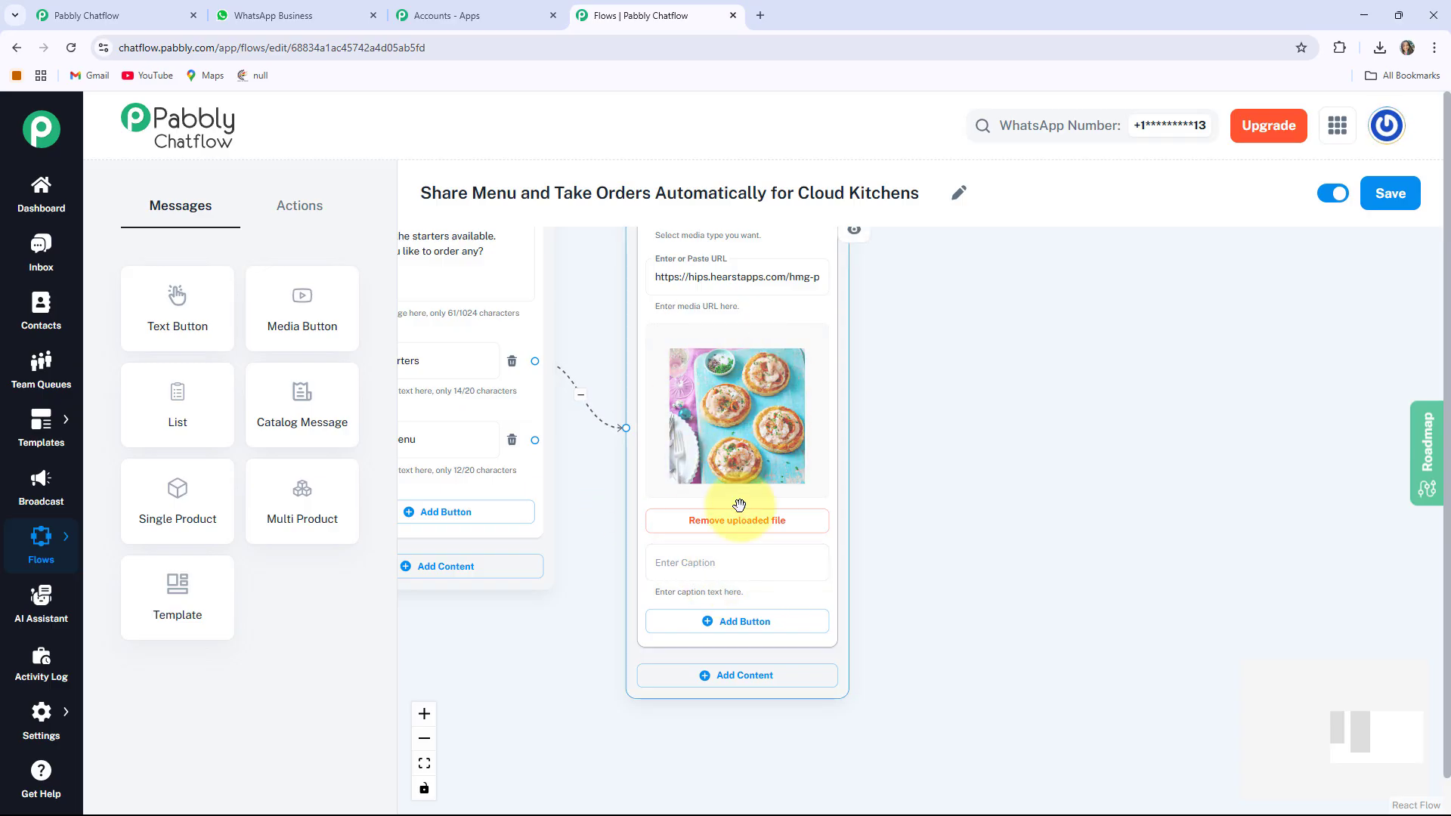
{"action": "left_click", "coordinate": [724, 556]}
{"action": "type", "text": "*Quick Bites - 199/-*"}
{"action": "scroll", "coordinate": [965, 554], "scroll_direction": "down", "scroll_amount": 3}
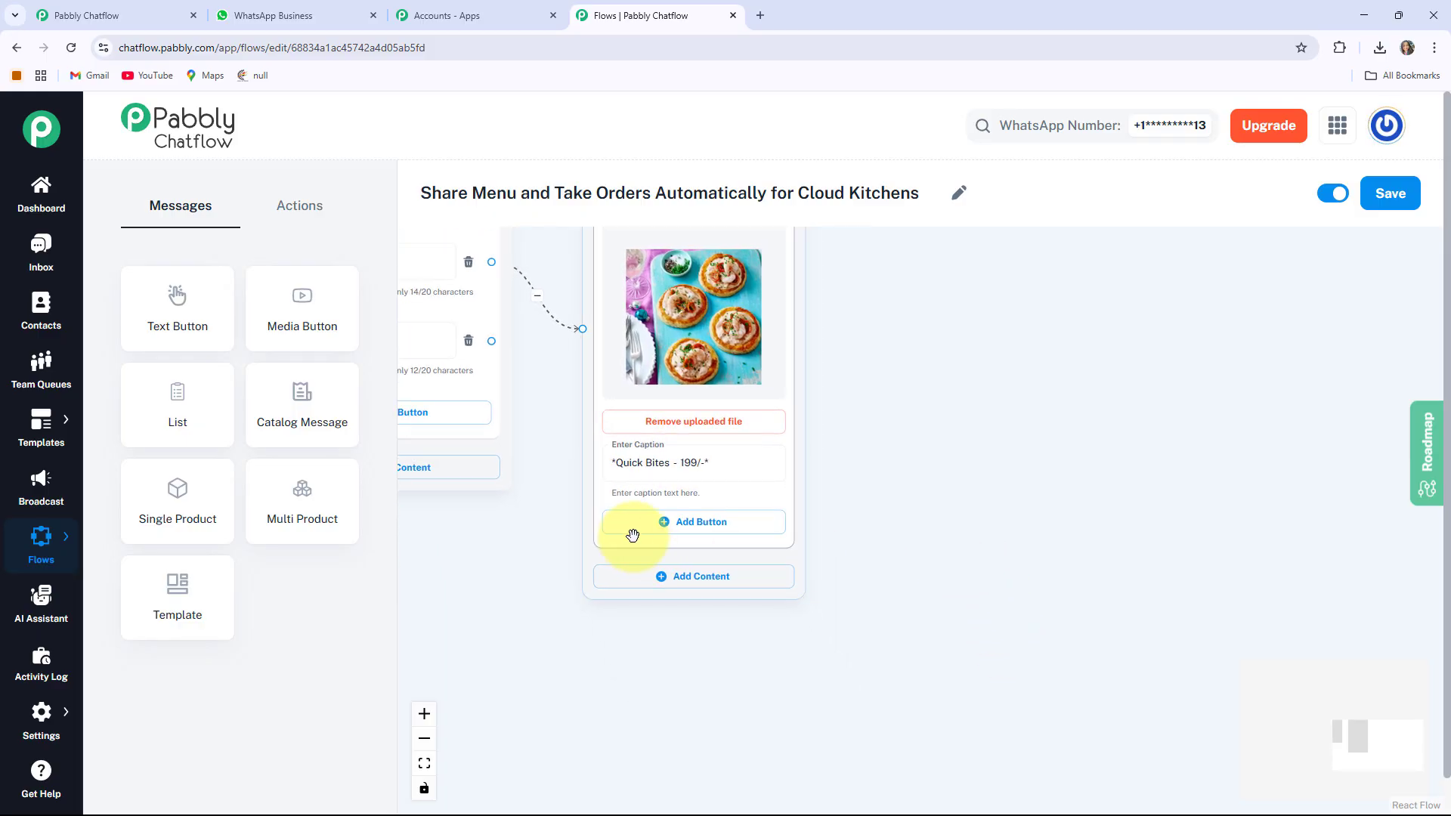
{"action": "left_click", "coordinate": [673, 522]}
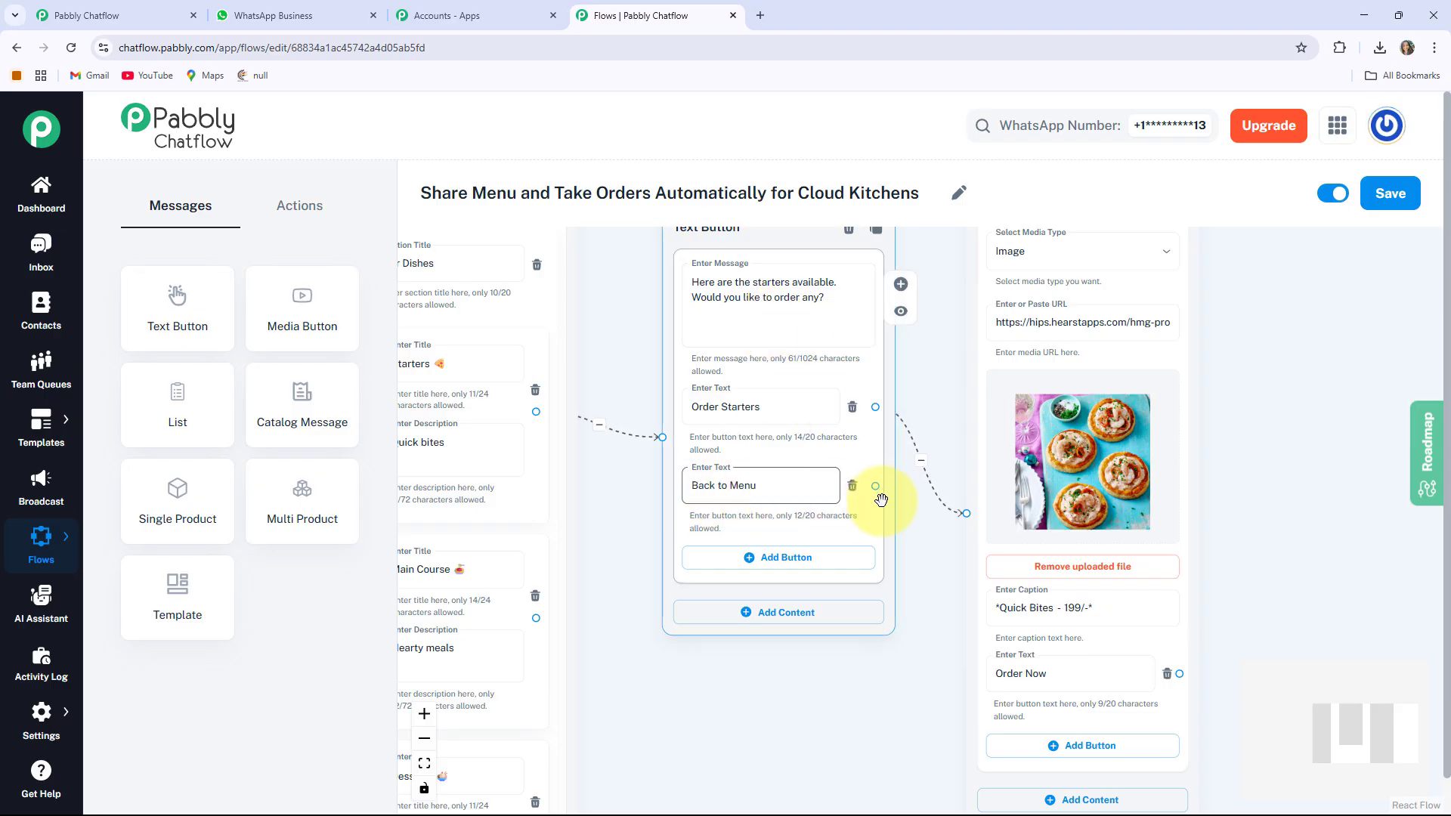
{"action": "scroll", "coordinate": [838, 664], "scroll_direction": "down", "scroll_amount": 3}
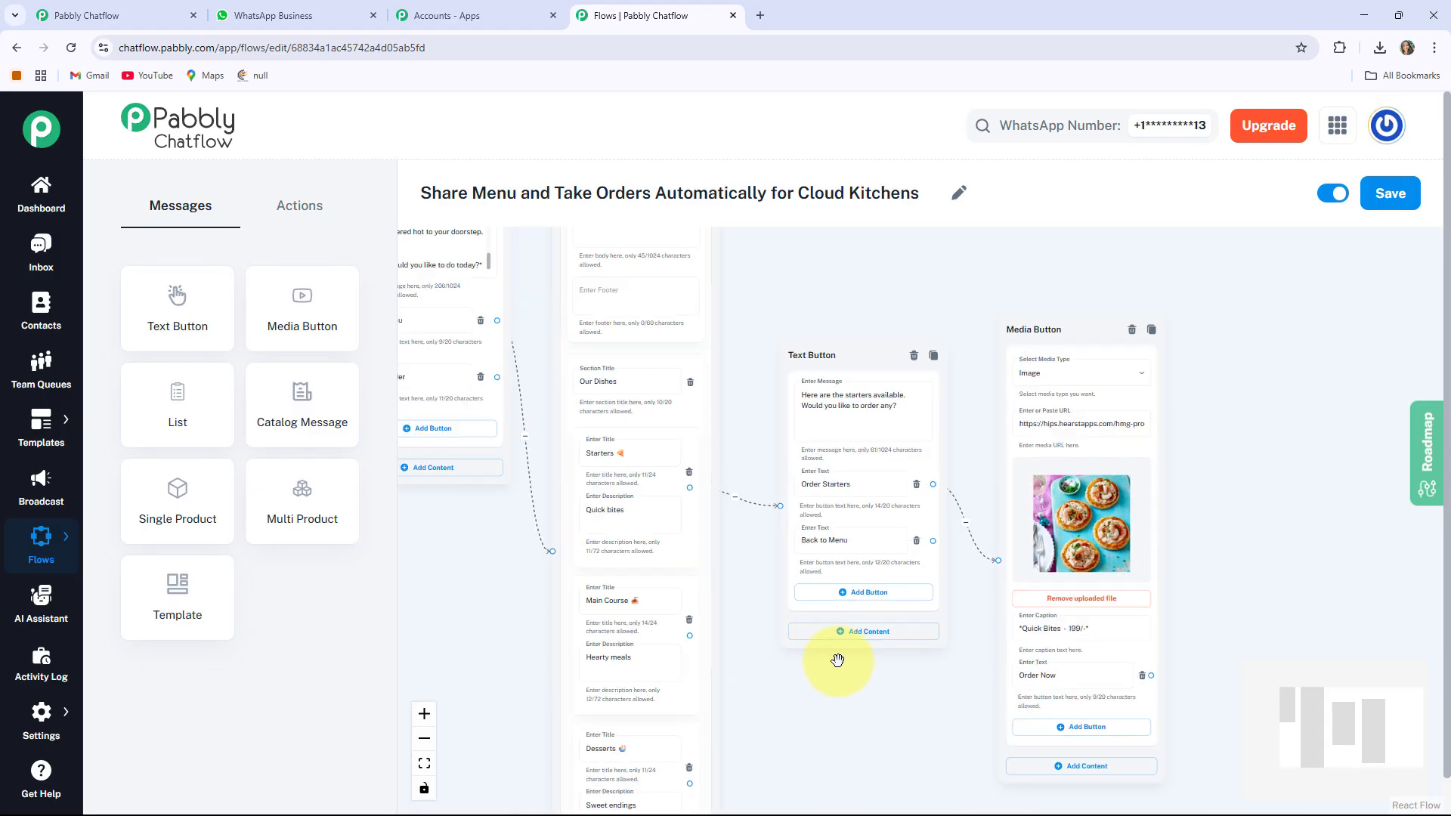
Route Back to Menu to the dish list and branch a new message from Main Course
{"action": "left_click", "coordinate": [670, 360]}
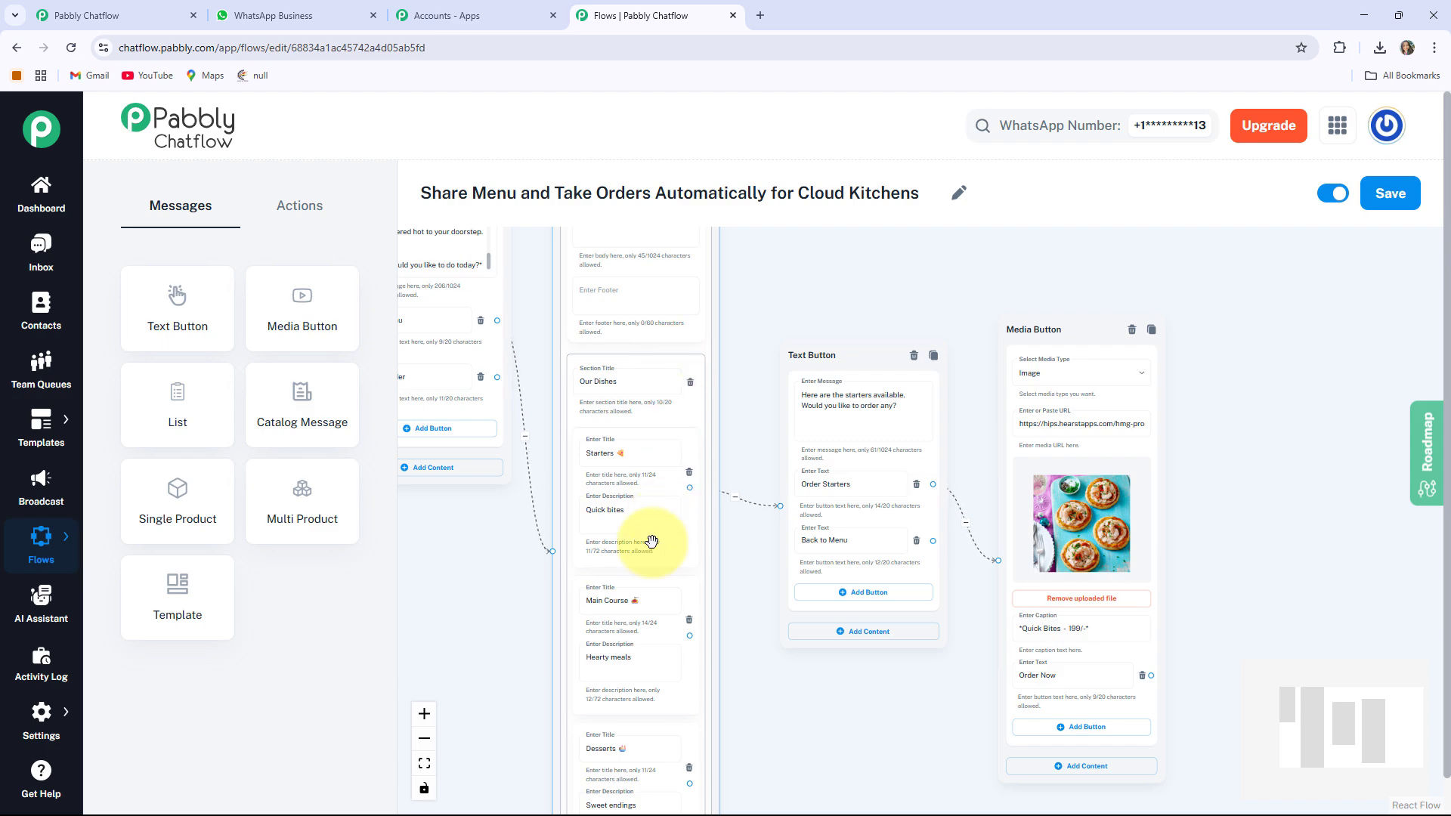
{"action": "left_click", "coordinate": [945, 543]}
{"action": "left_click_drag", "start_coordinate": [934, 542], "coordinate": [552, 550]}
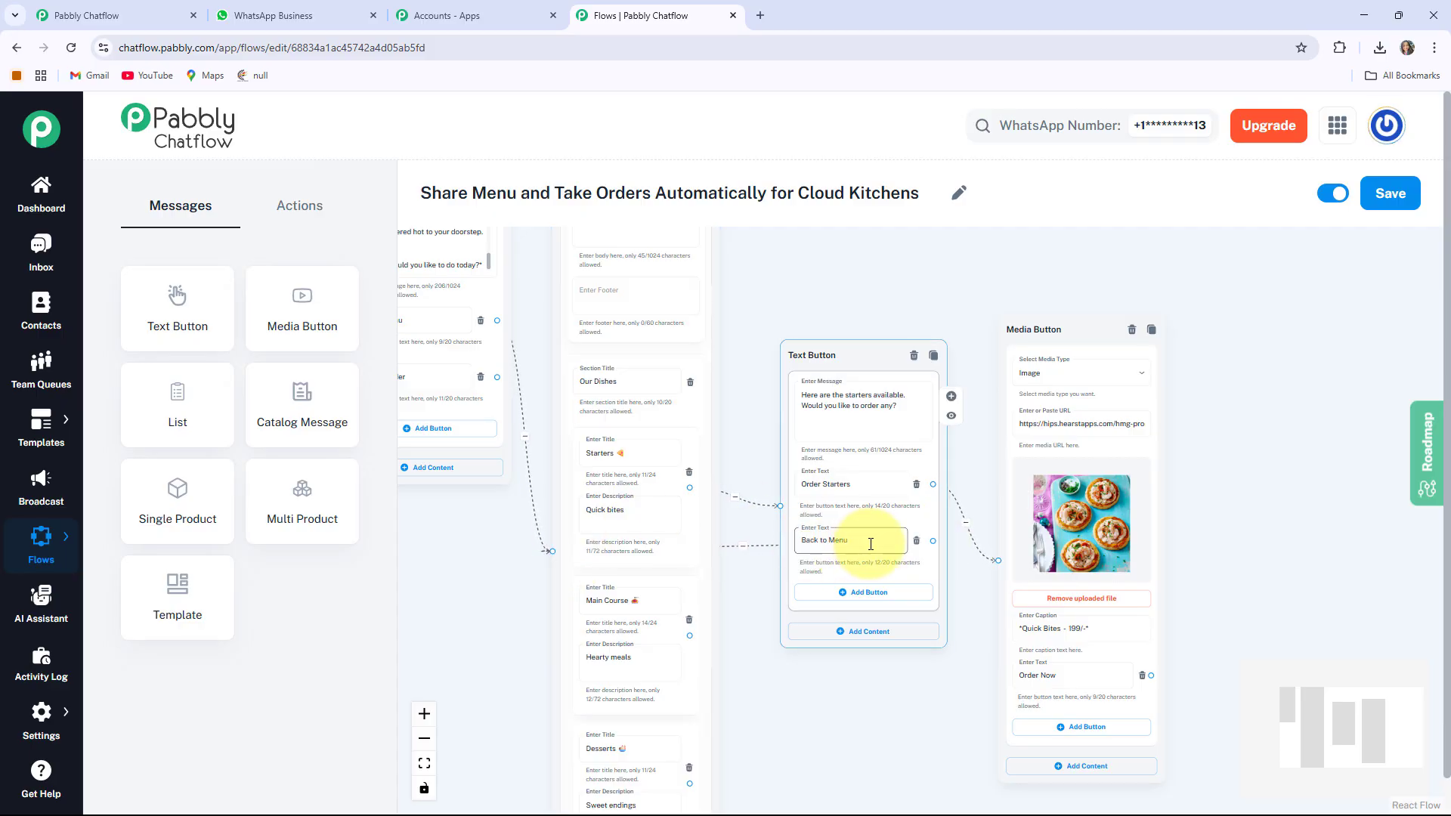
{"action": "left_click", "coordinate": [808, 546]}
{"action": "scroll", "coordinate": [874, 541], "scroll_direction": "down", "scroll_amount": 5}
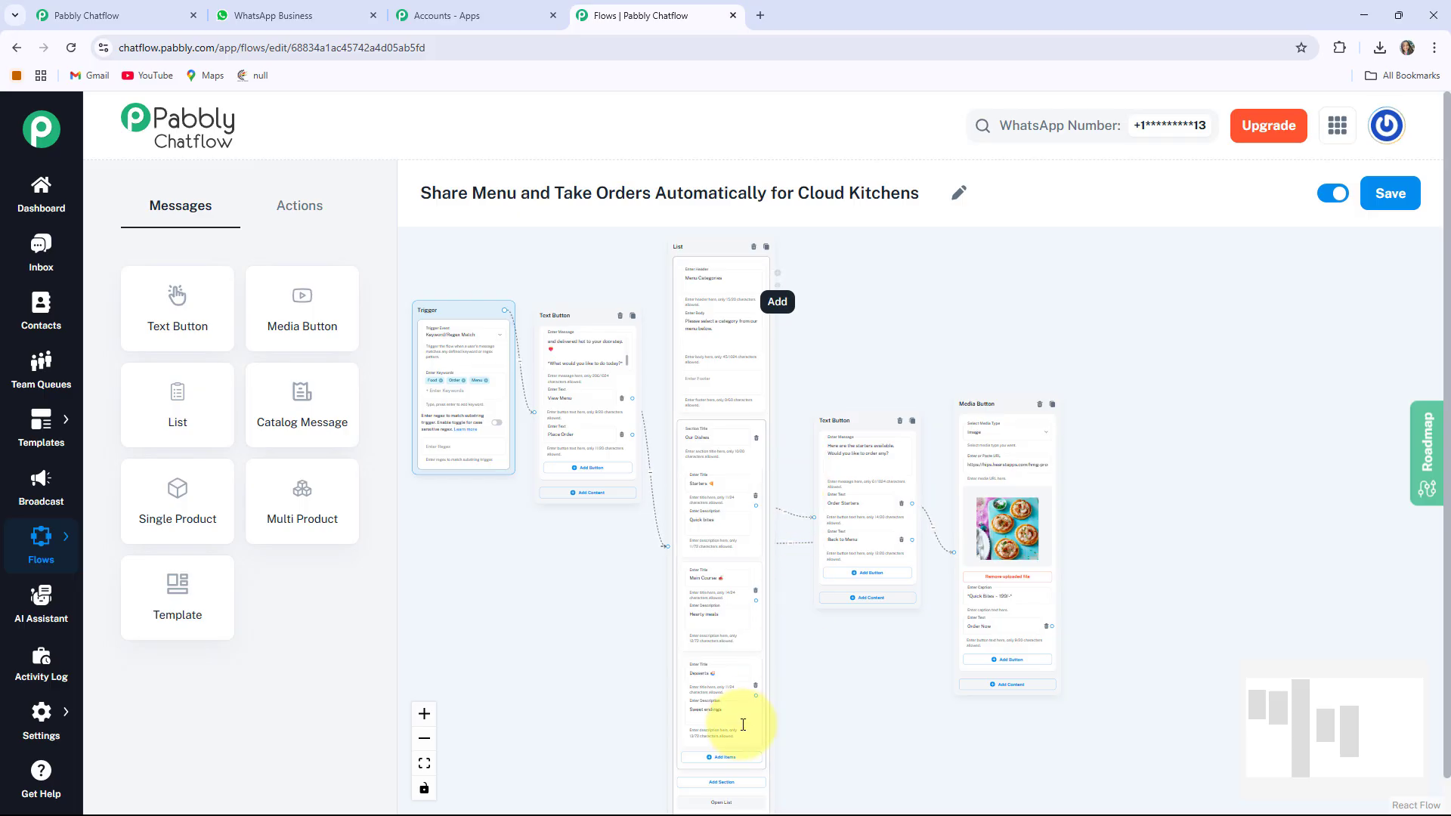
{"action": "left_click_drag", "start_coordinate": [852, 702], "coordinate": [748, 509]}
{"action": "scroll", "coordinate": [748, 547], "scroll_direction": "up", "scroll_amount": 5}
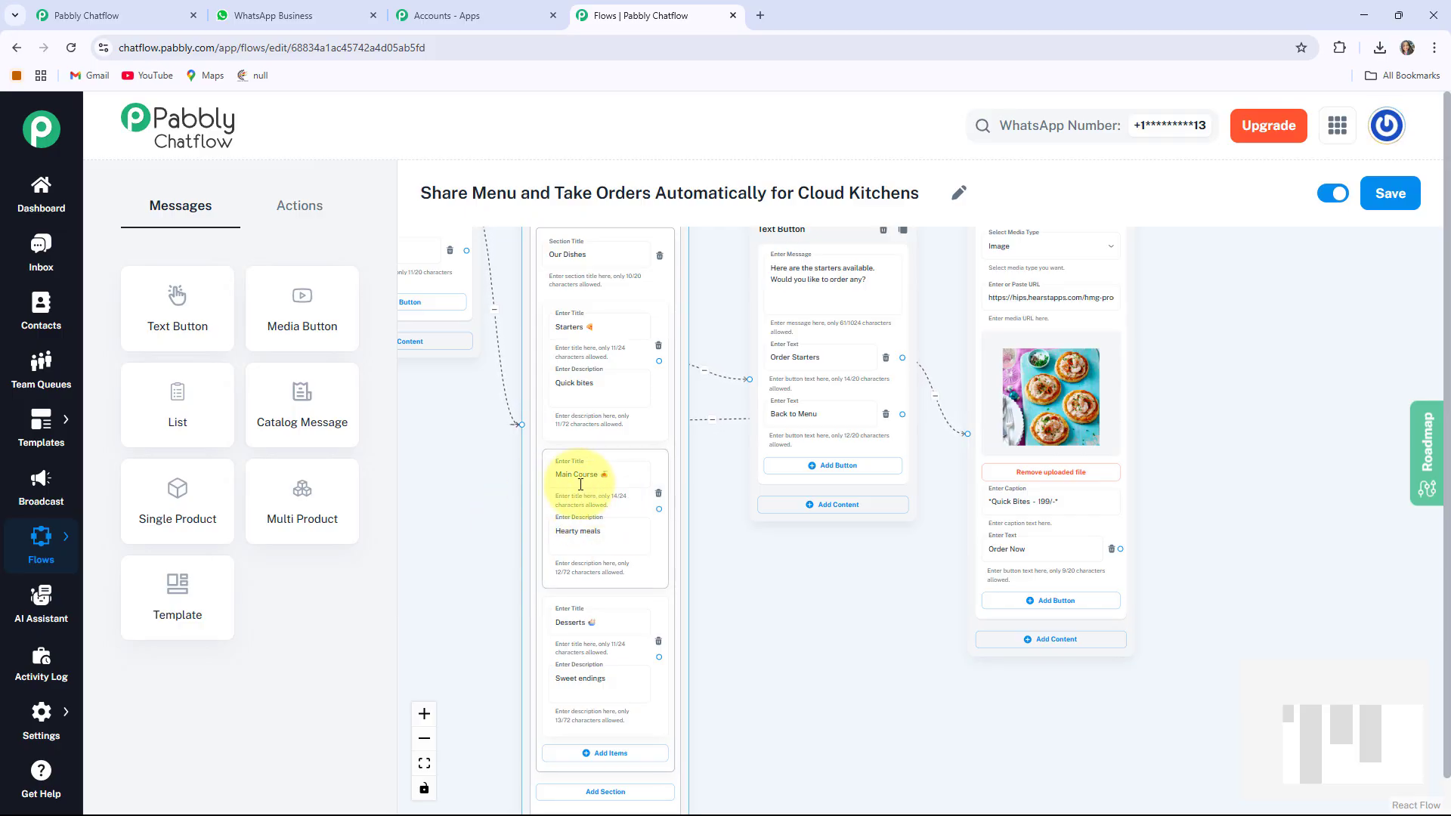
{"action": "left_click_drag", "start_coordinate": [803, 573], "coordinate": [732, 593]}
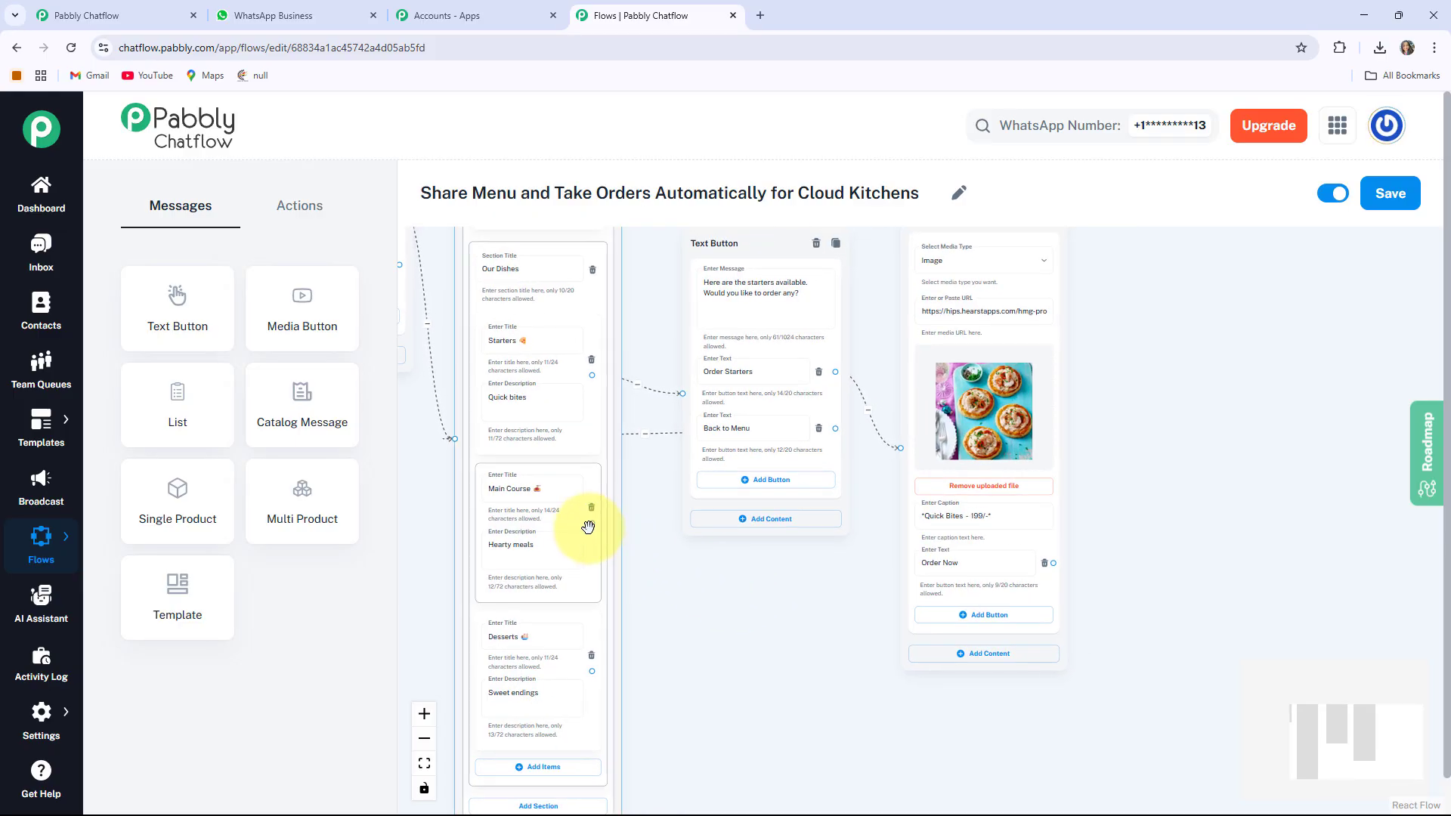
{"action": "left_click_drag", "start_coordinate": [591, 525], "coordinate": [1159, 454]}
Build the Main Course Text Button message with Order Main Course and Back to Menu buttons
{"action": "left_click", "coordinate": [1247, 539]}
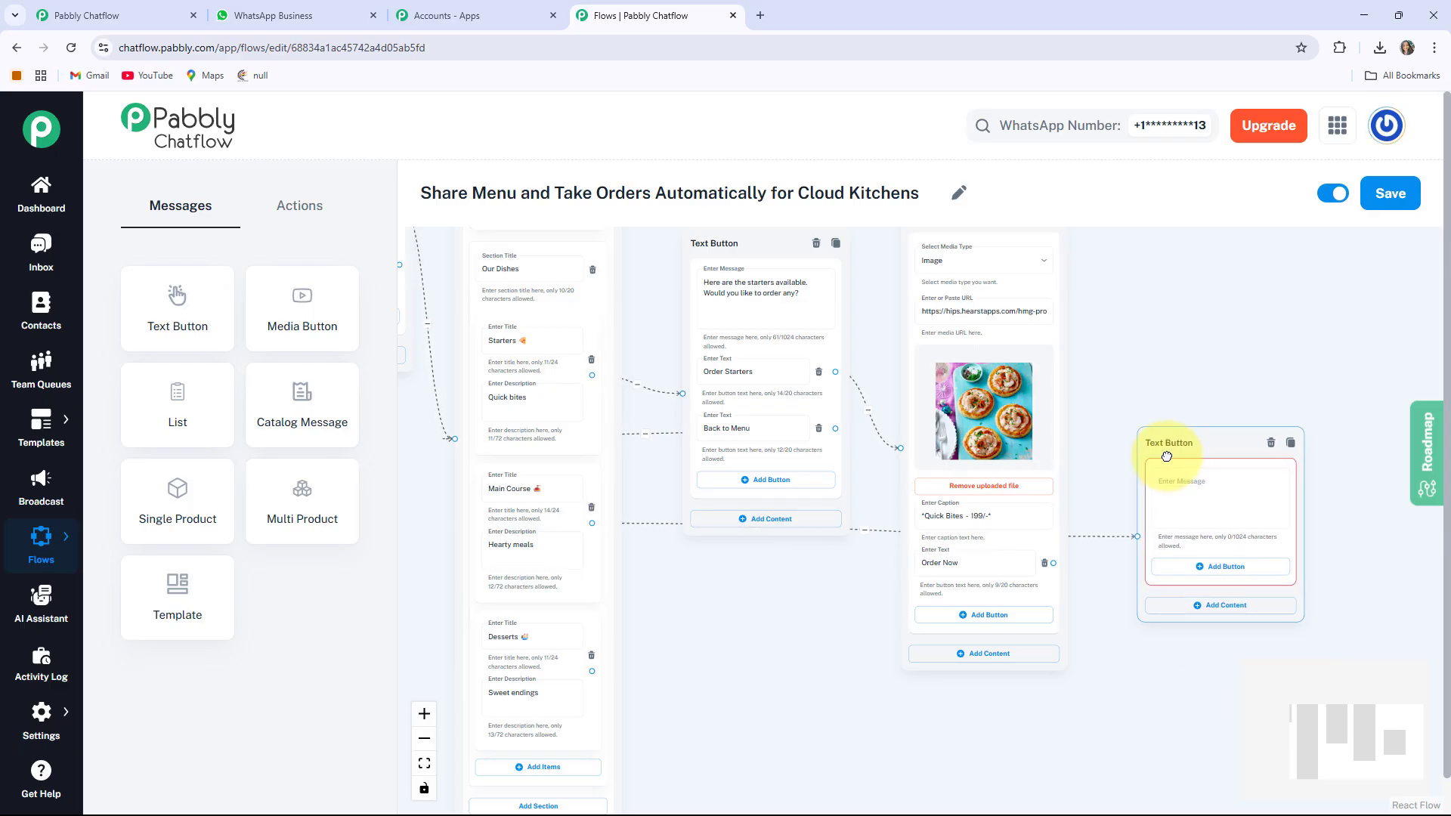
{"action": "left_click_drag", "start_coordinate": [1209, 363], "coordinate": [866, 408]}
{"action": "scroll", "coordinate": [869, 411], "scroll_direction": "up", "scroll_amount": 3}
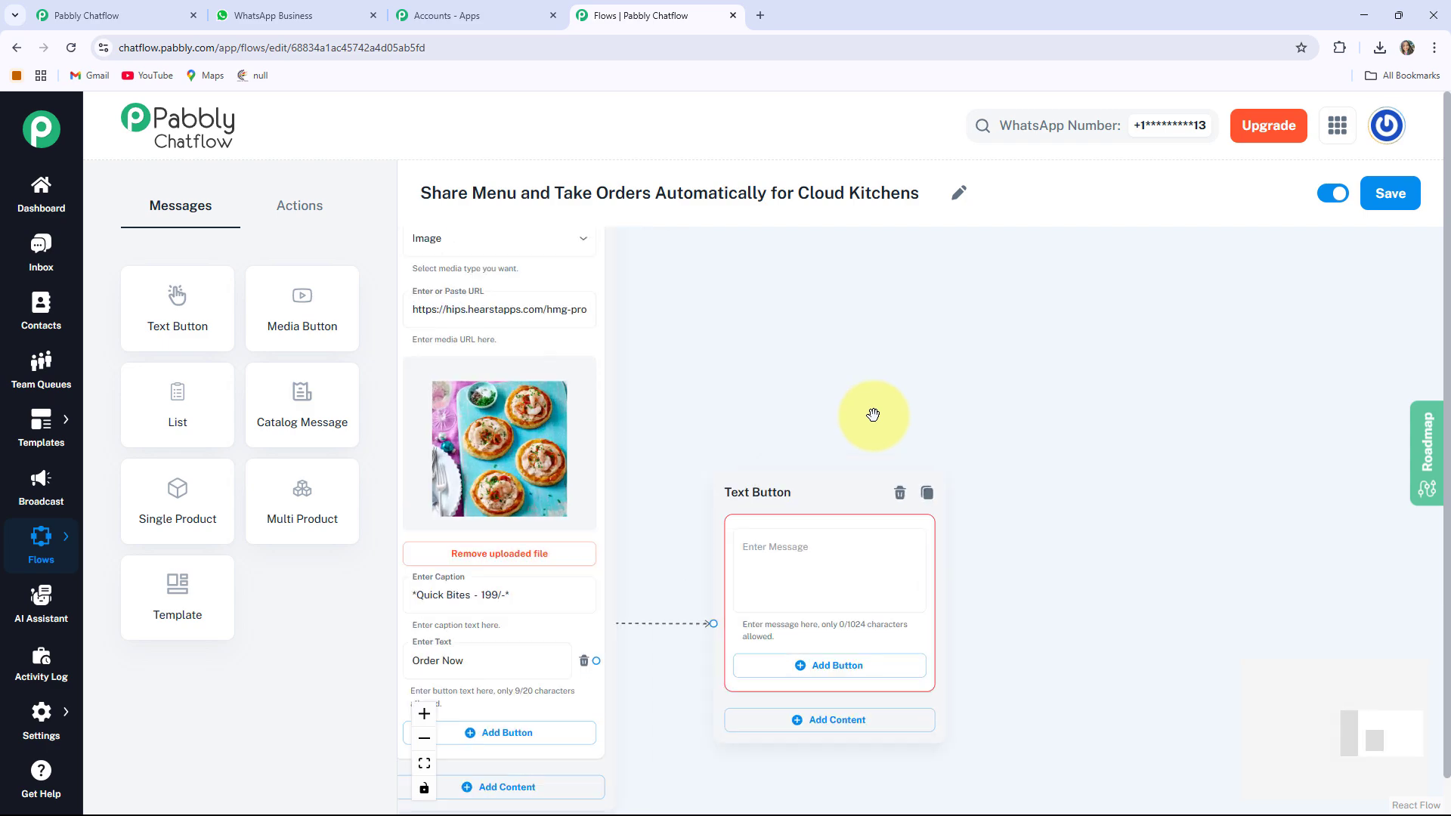
{"action": "left_click_drag", "start_coordinate": [1107, 689], "coordinate": [1085, 502]}
{"action": "left_click", "coordinate": [820, 506]}
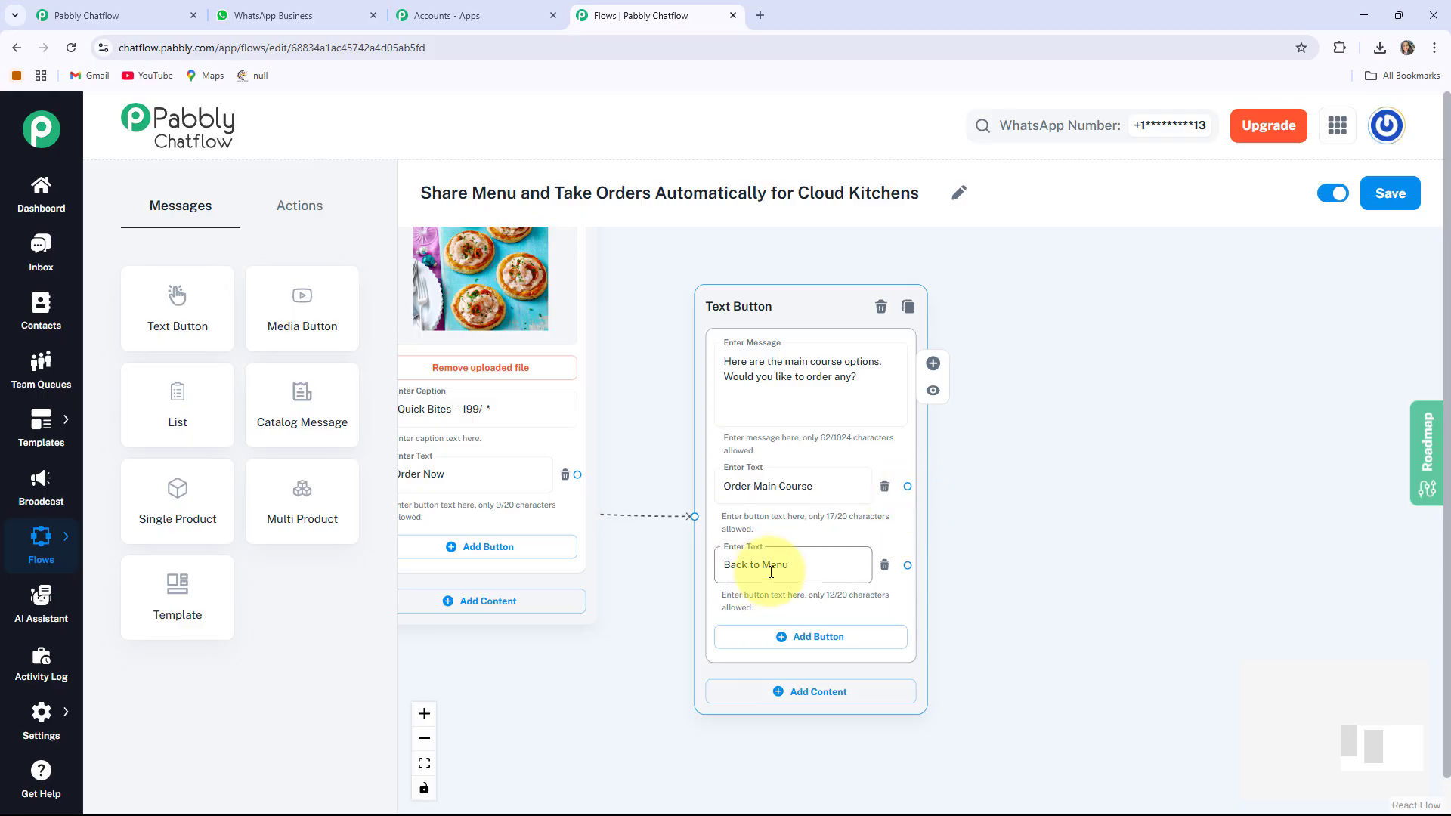
{"action": "left_click_drag", "start_coordinate": [1087, 553], "coordinate": [917, 541]}
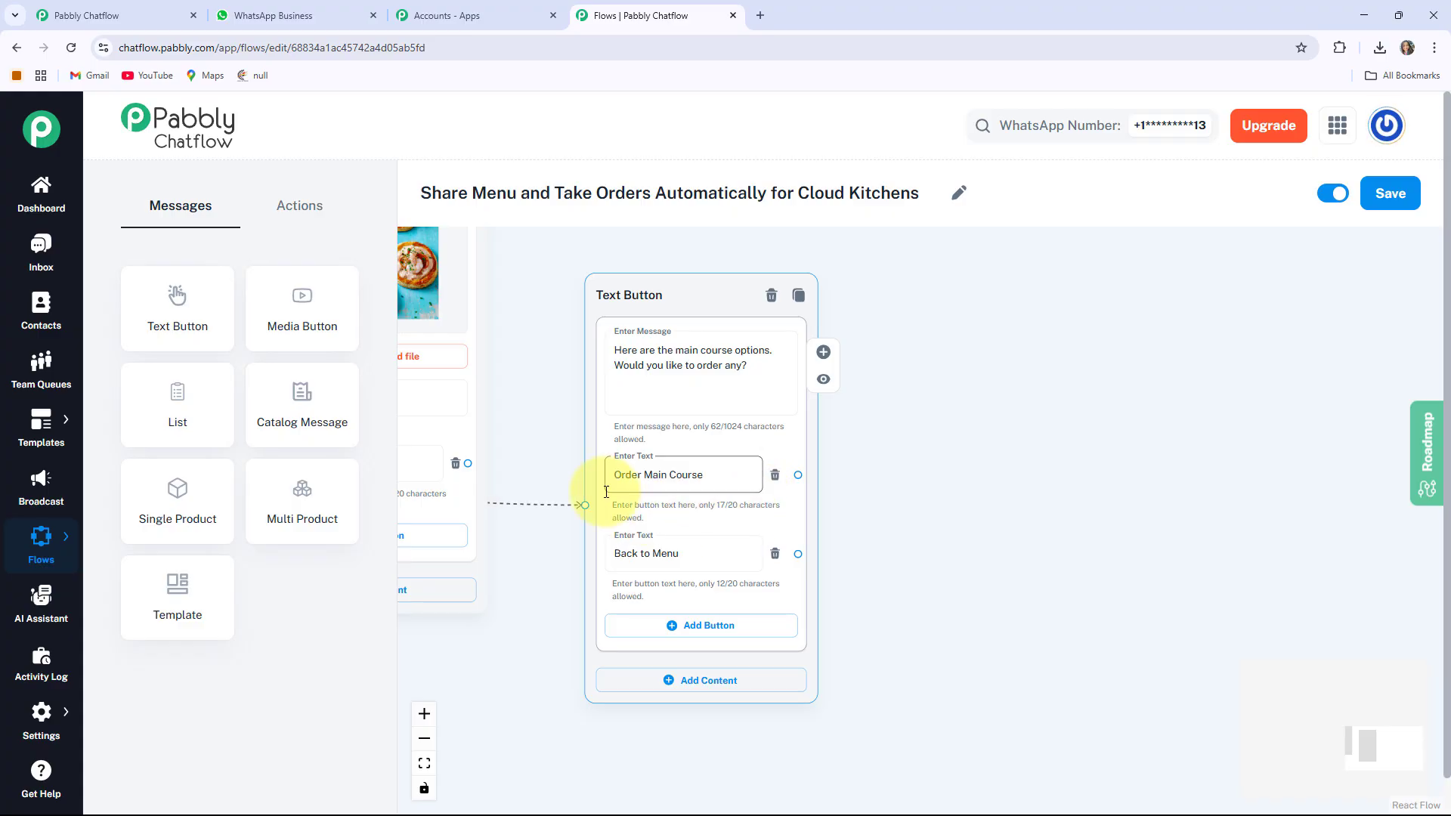
{"action": "scroll", "coordinate": [903, 532], "scroll_direction": "down", "scroll_amount": 3}
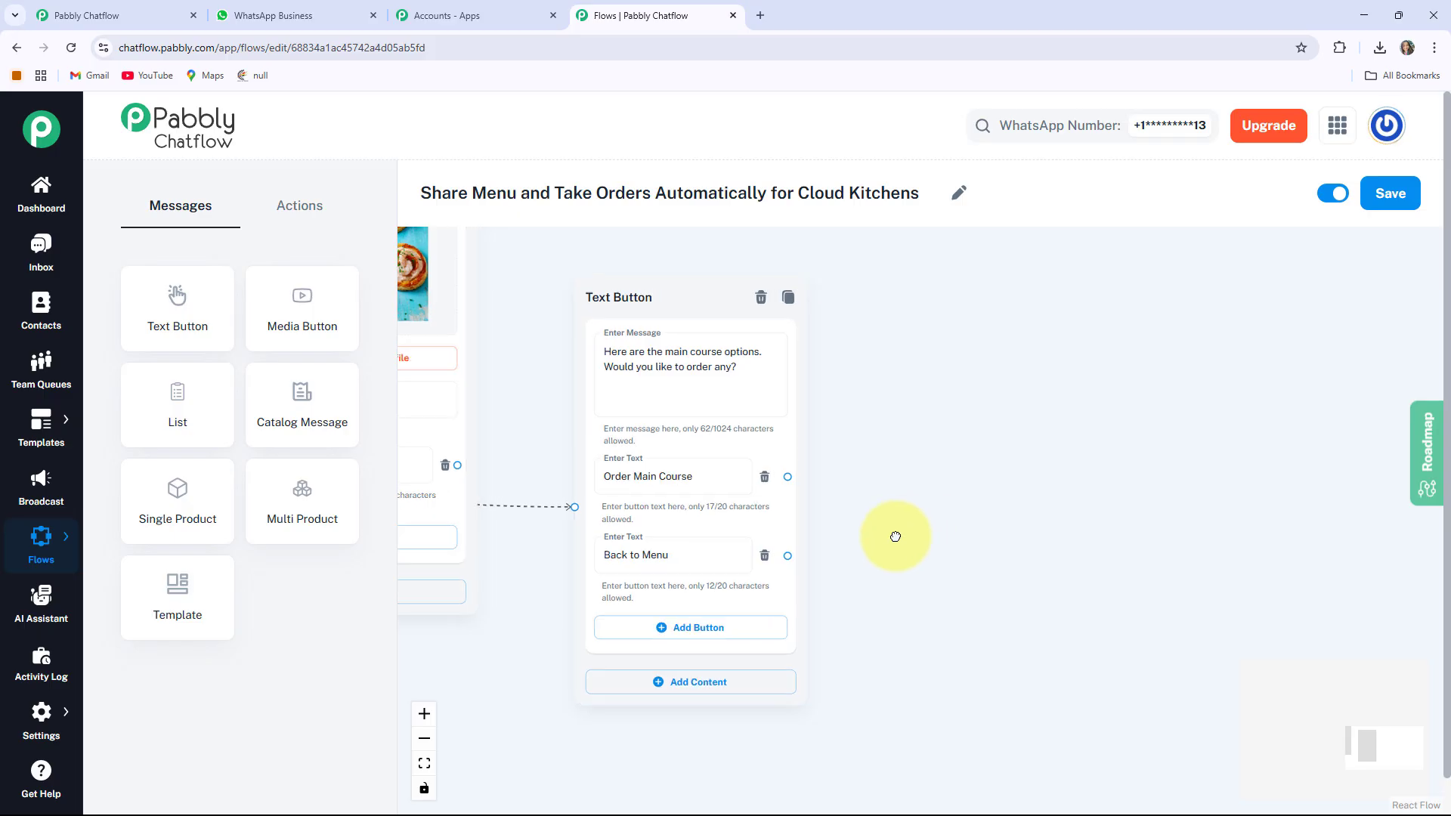
{"action": "scroll", "coordinate": [813, 578], "scroll_direction": "down", "scroll_amount": 1}
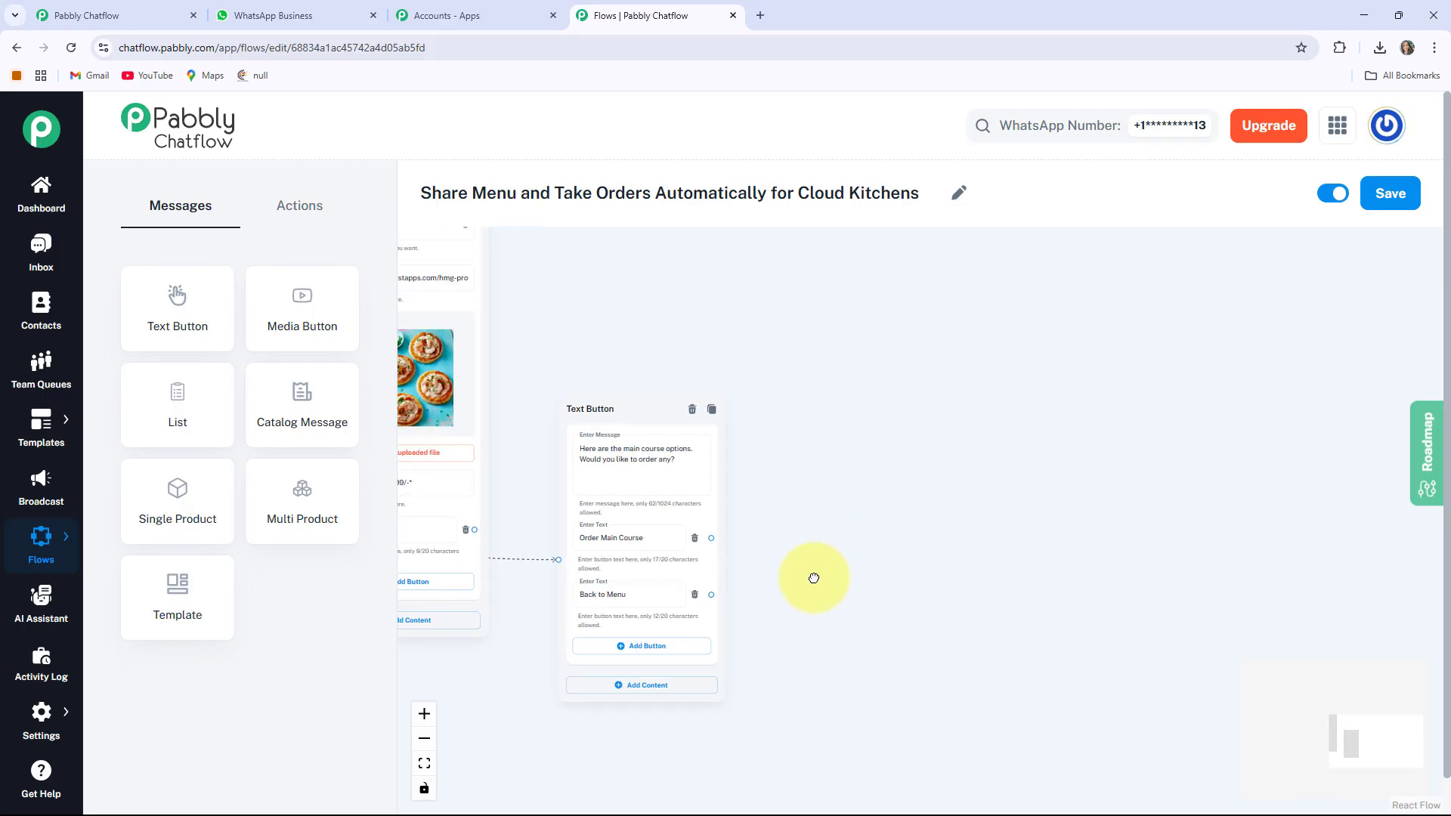
{"action": "left_click_drag", "start_coordinate": [711, 537], "coordinate": [859, 434]}
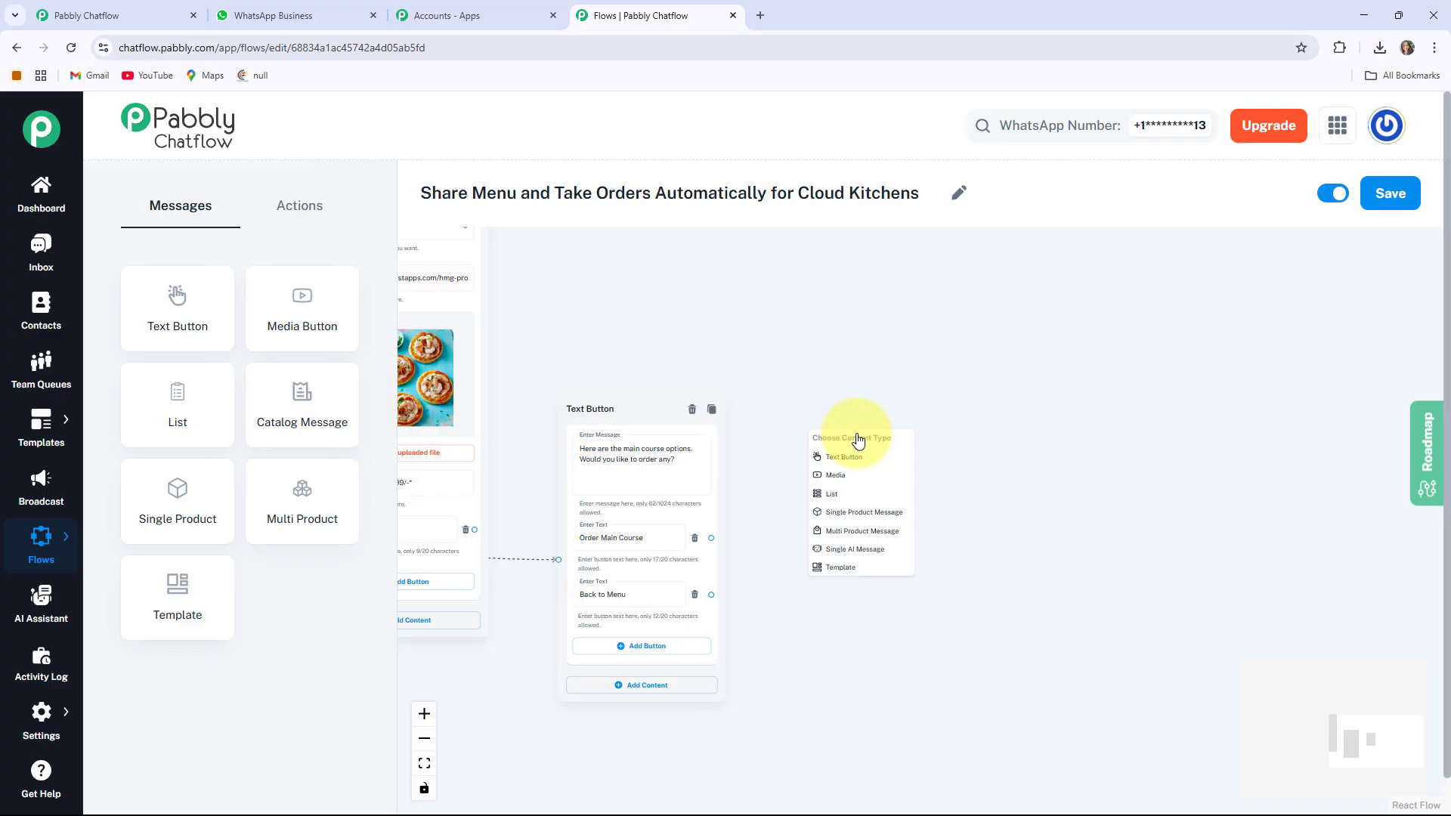
Add a Media message of type Image after Order Main Course
{"action": "left_click", "coordinate": [835, 474]}
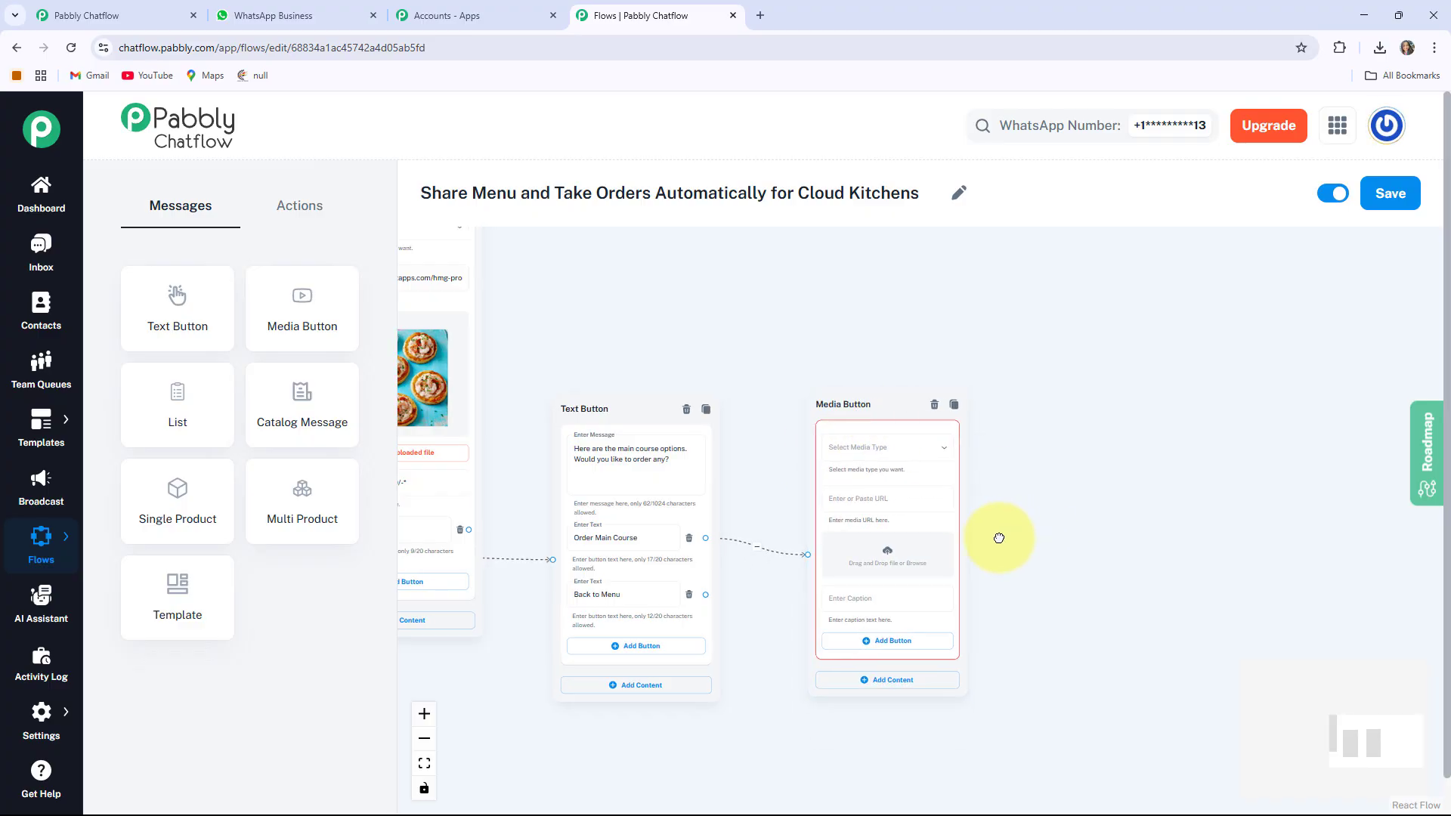
{"action": "scroll", "coordinate": [897, 511], "scroll_direction": "down", "scroll_amount": 3}
{"action": "scroll", "coordinate": [894, 508], "scroll_direction": "up", "scroll_amount": 2}
{"action": "scroll", "coordinate": [856, 464], "scroll_direction": "up", "scroll_amount": 2}
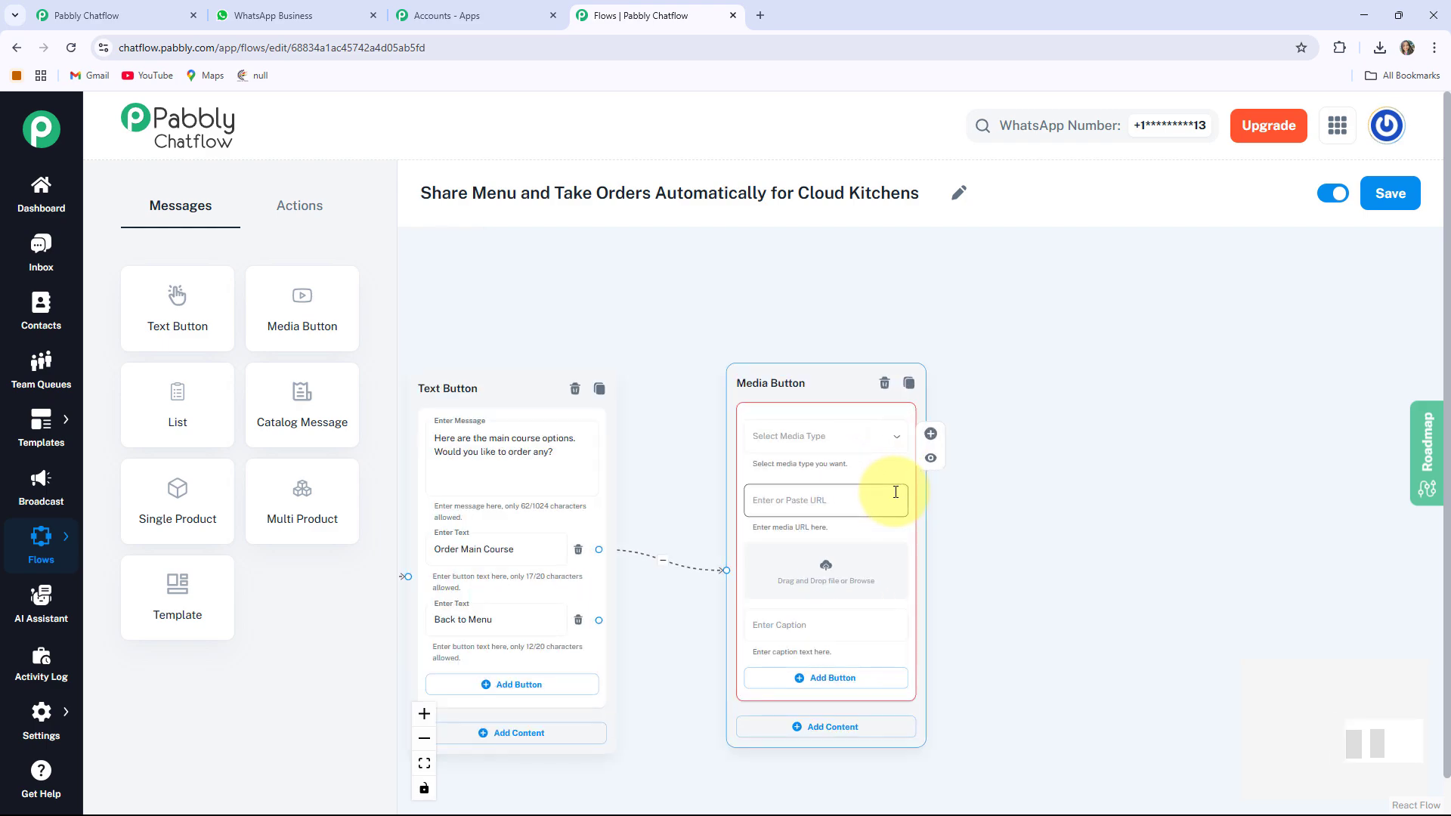
{"action": "left_click", "coordinate": [789, 444]}
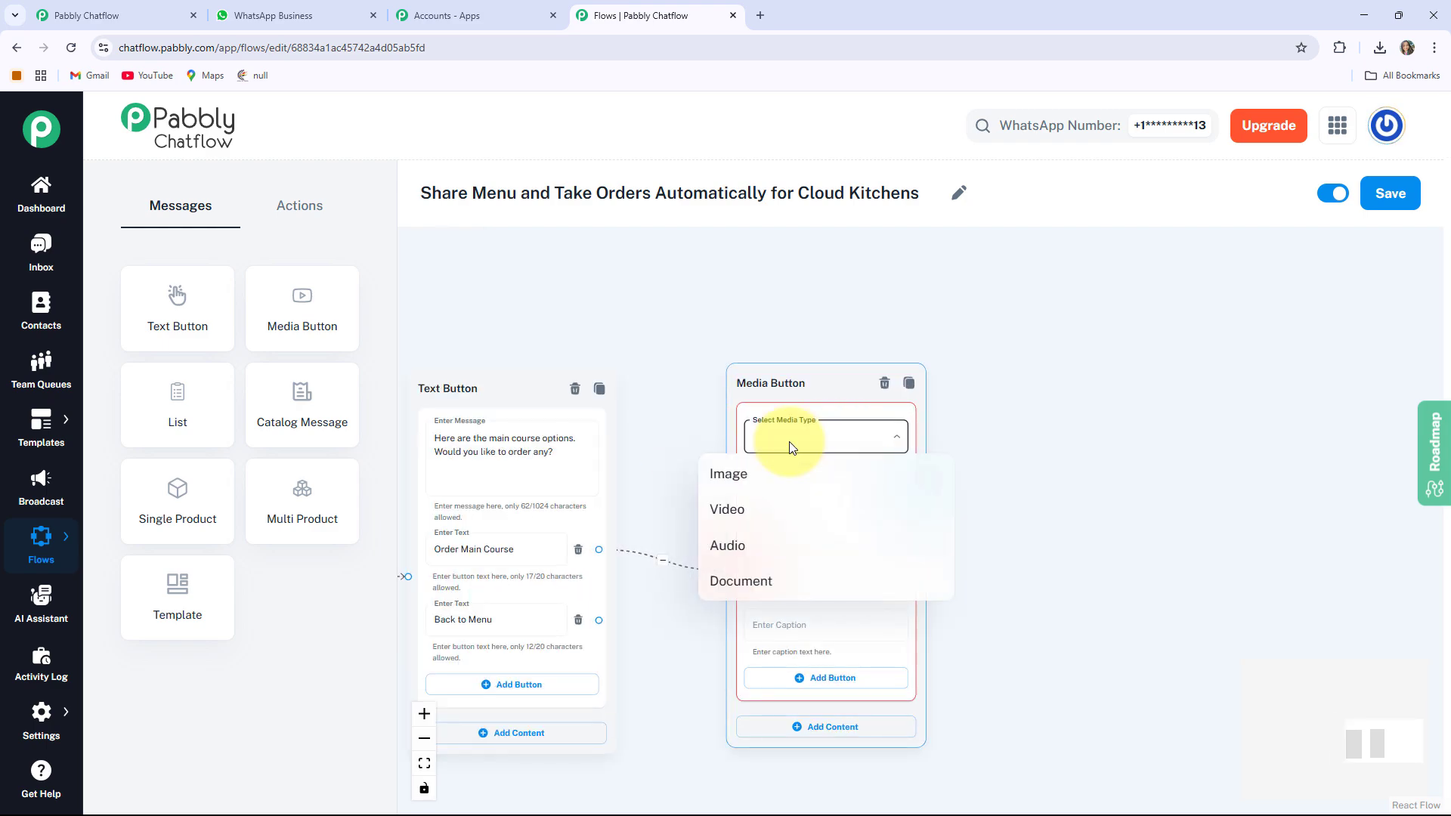
{"action": "left_click", "coordinate": [755, 479]}
Caption the Wrapped Cutlets image 599/- and route Back to Menu to the dish list
{"action": "scroll", "coordinate": [1018, 508], "scroll_direction": "up", "scroll_amount": 5}
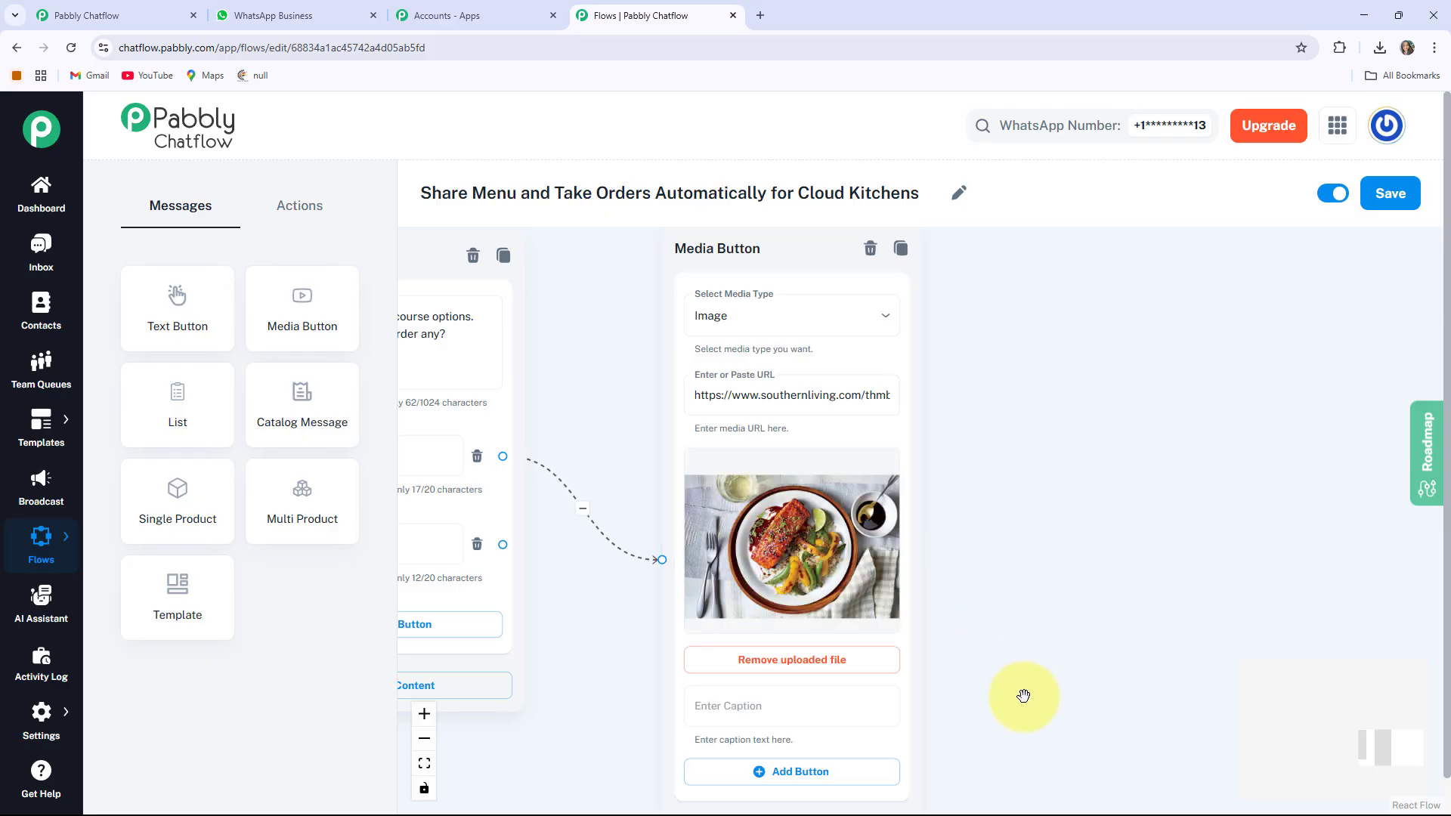
{"action": "left_click_drag", "start_coordinate": [1004, 634], "coordinate": [959, 532]}
{"action": "left_click", "coordinate": [669, 537]}
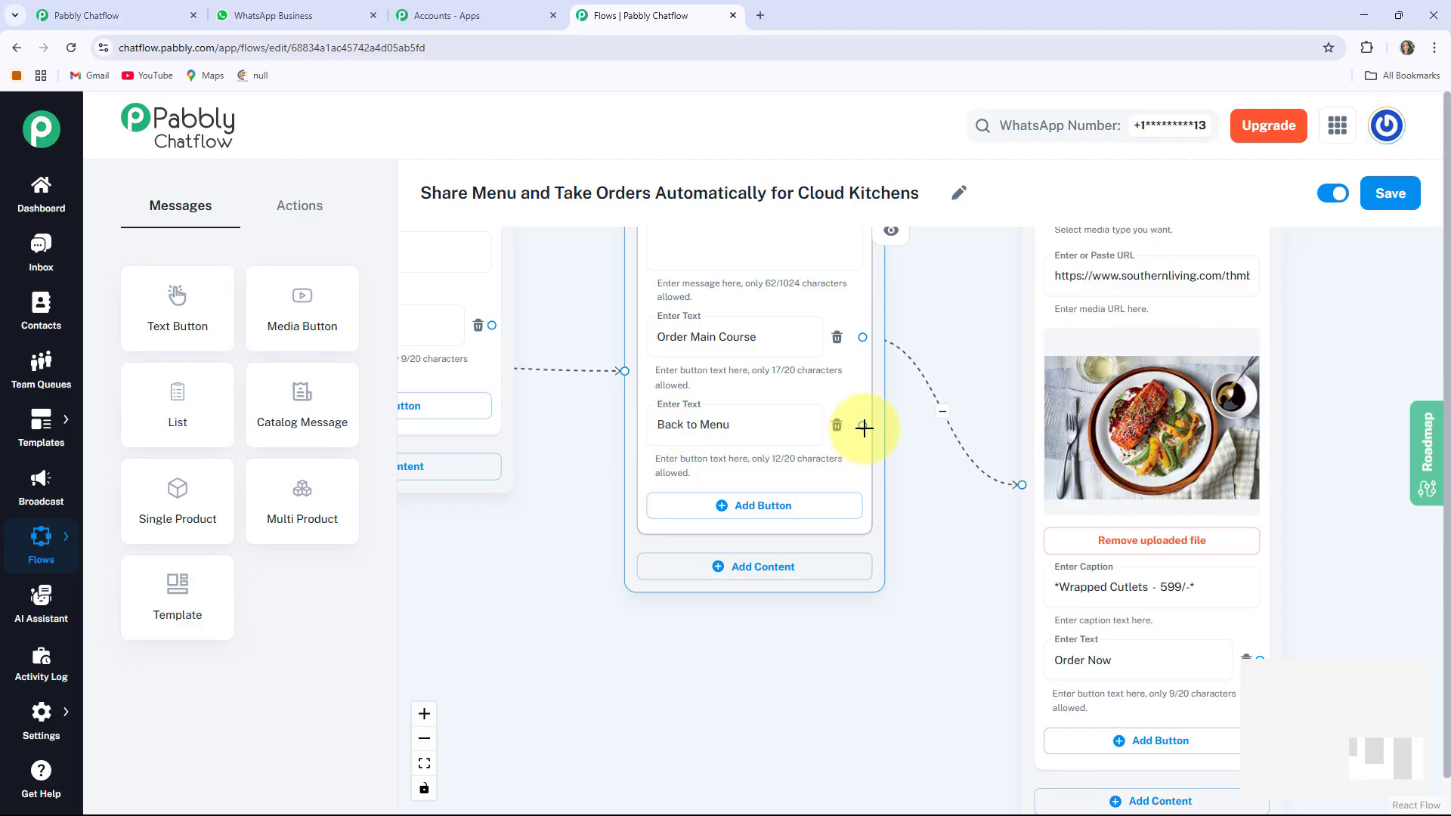
{"action": "left_click_drag", "start_coordinate": [864, 427], "coordinate": [723, 466]}
{"action": "scroll", "coordinate": [648, 479], "scroll_direction": "down", "scroll_amount": 5}
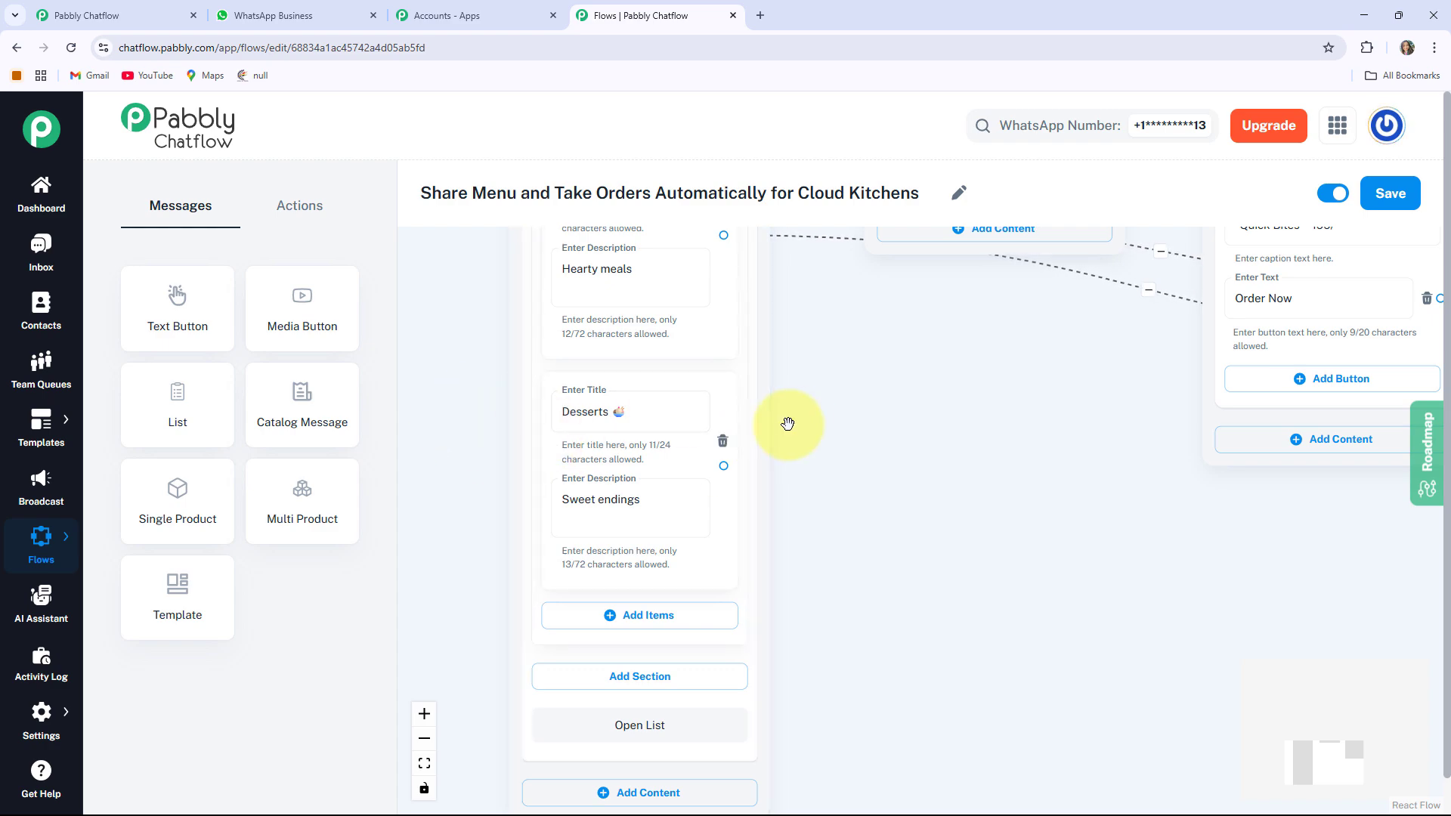
{"action": "left_click", "coordinate": [569, 430]}
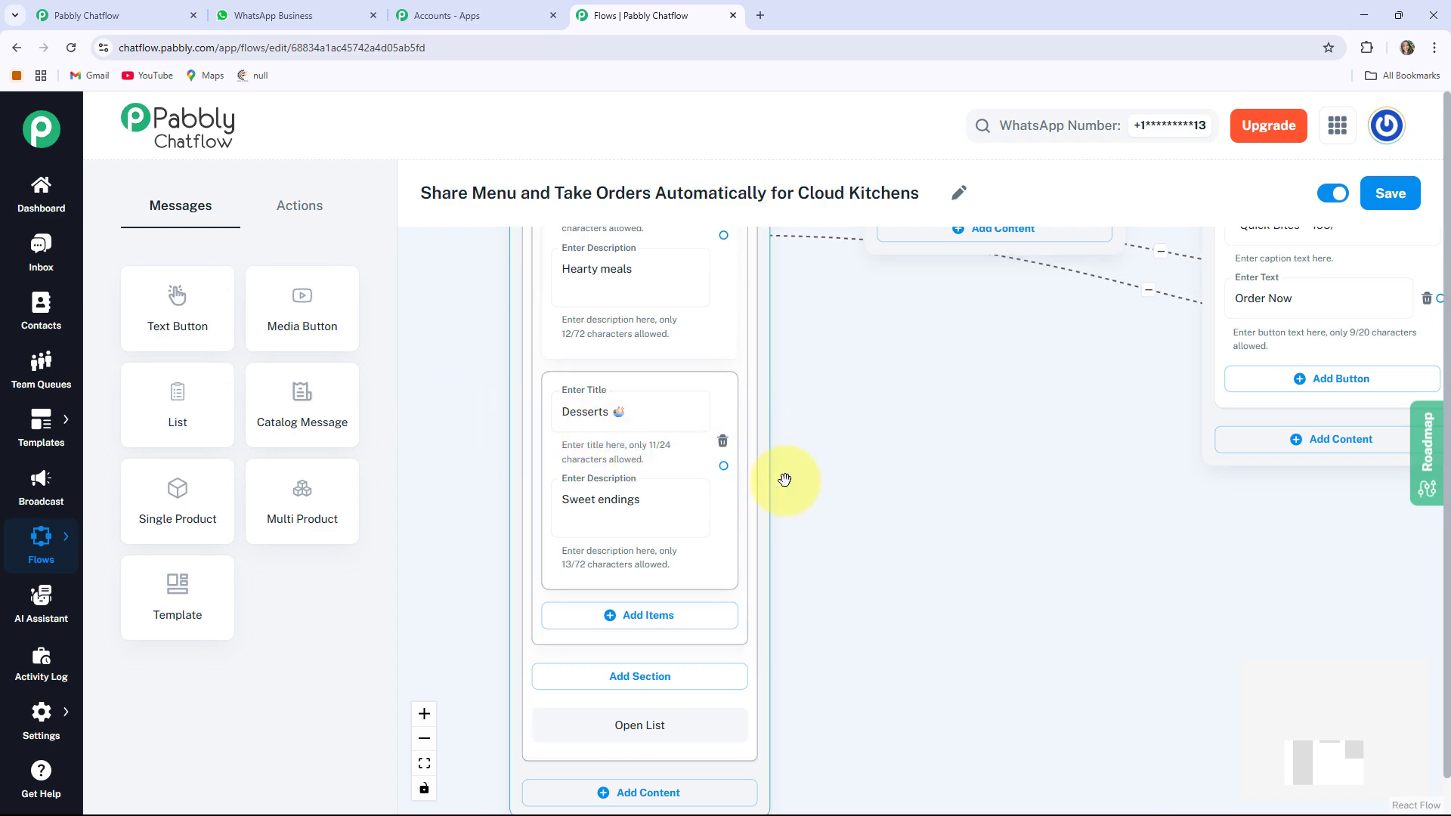
{"action": "scroll", "coordinate": [949, 502], "scroll_direction": "right", "scroll_amount": 3}
{"action": "scroll", "coordinate": [751, 509], "scroll_direction": "up", "scroll_amount": 1}
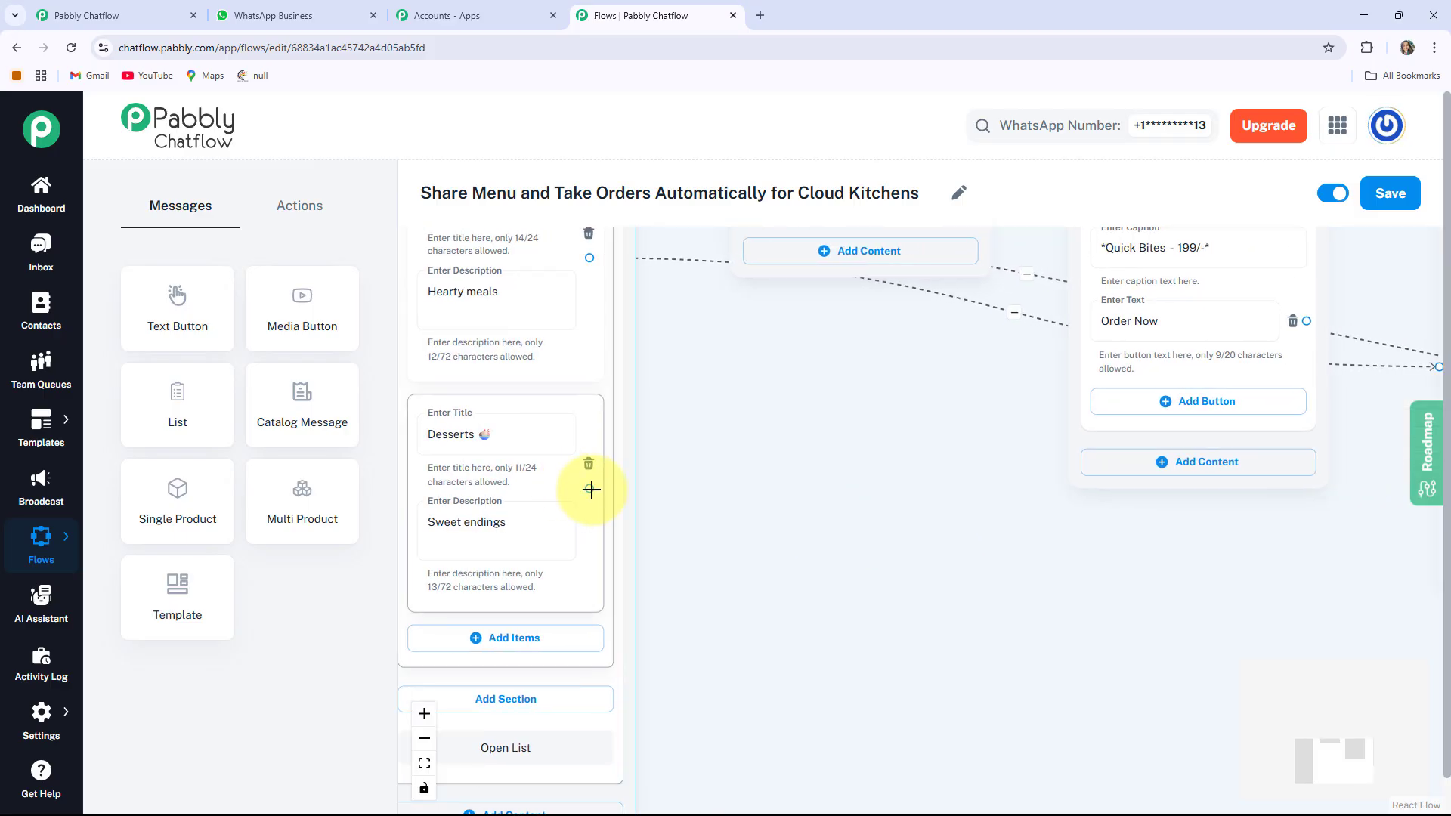
{"action": "scroll", "coordinate": [650, 529], "scroll_direction": "up", "scroll_amount": 3}
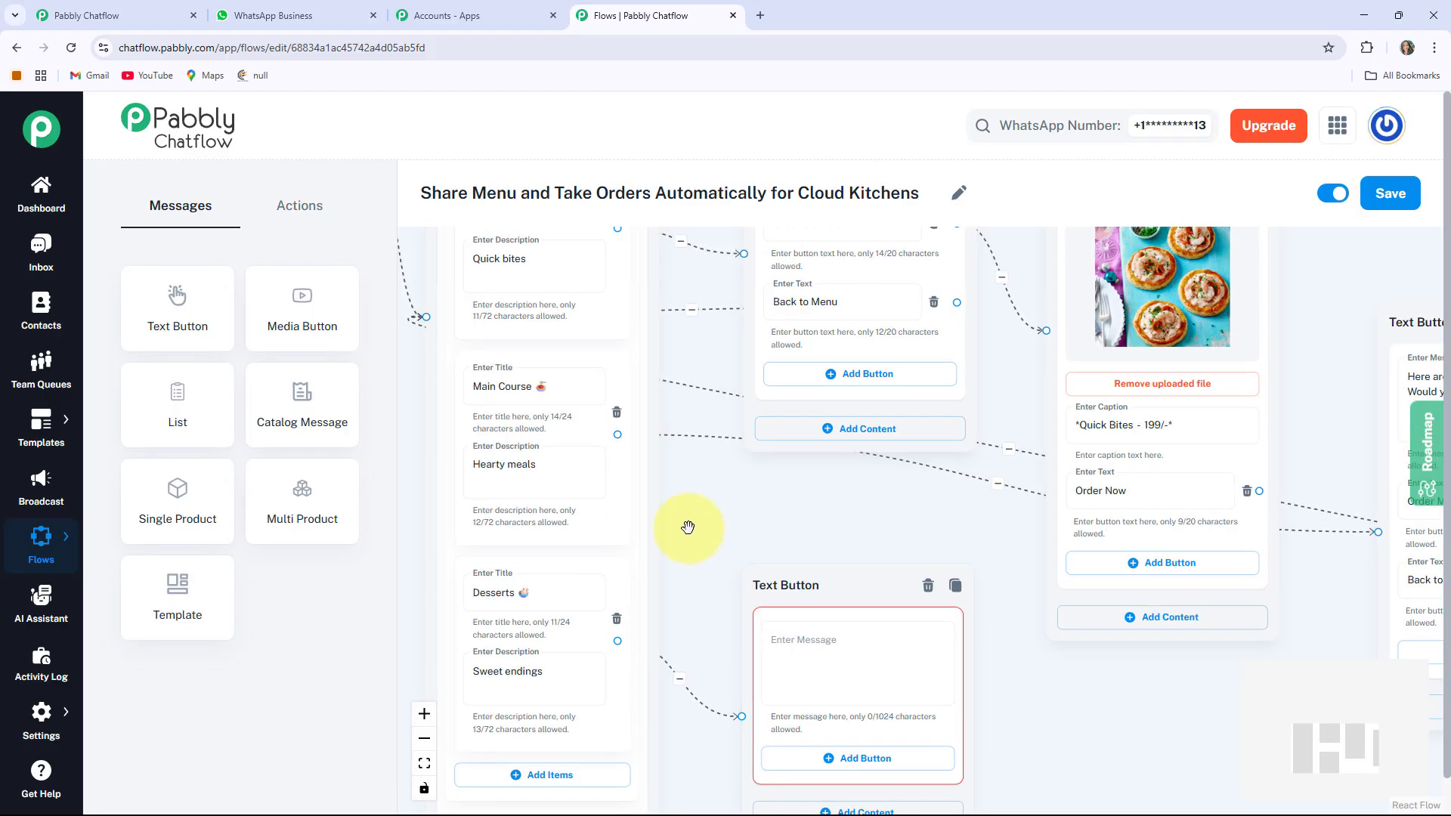
{"action": "scroll", "coordinate": [599, 298], "scroll_direction": "down", "scroll_amount": 2}
{"action": "scroll", "coordinate": [627, 544], "scroll_direction": "right", "scroll_amount": 6}
{"action": "scroll", "coordinate": [627, 544], "scroll_direction": "down", "scroll_amount": 2}
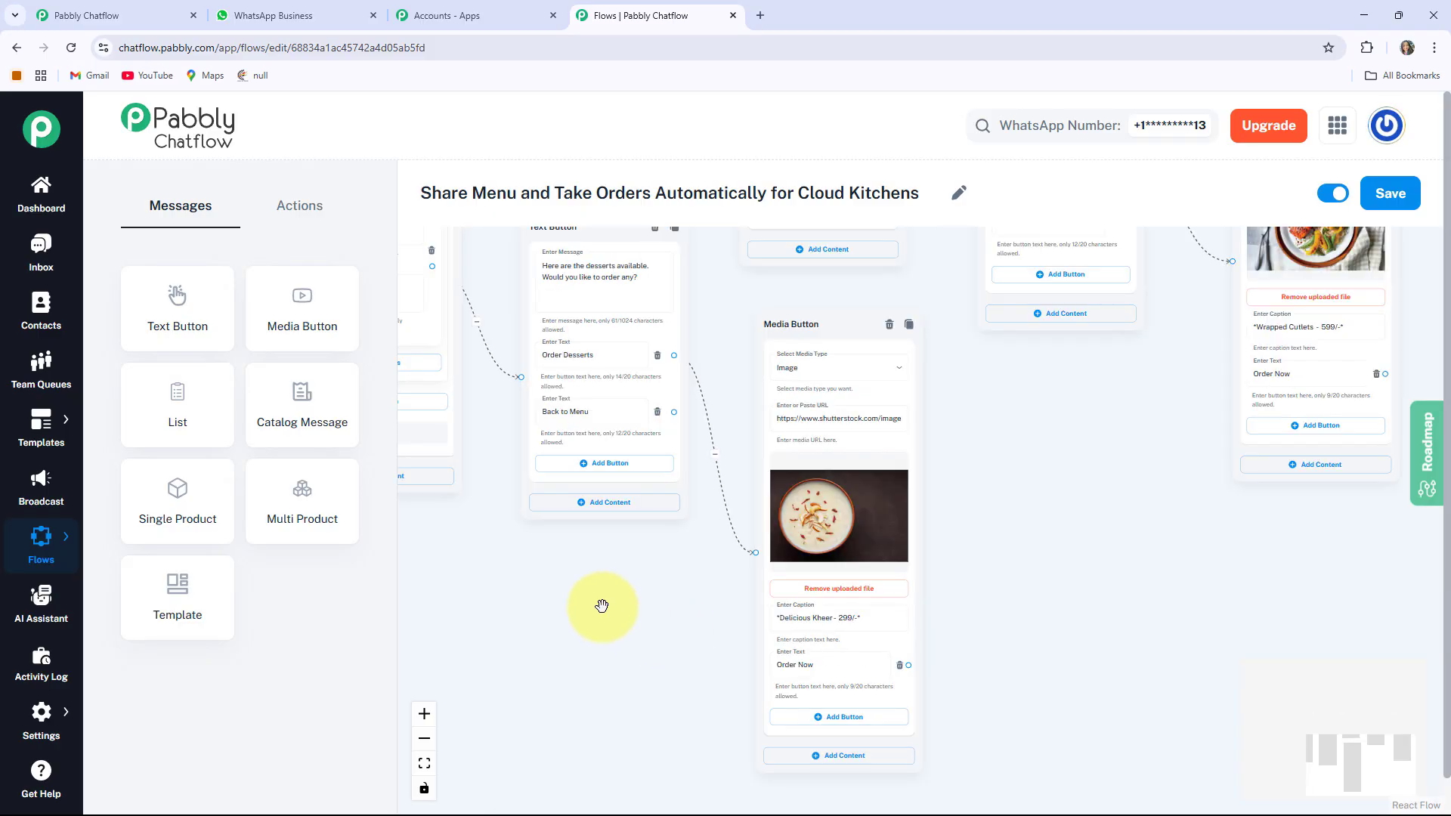
{"action": "scroll", "coordinate": [597, 491], "scroll_direction": "up", "scroll_amount": 3}
{"action": "scroll", "coordinate": [596, 491], "scroll_direction": "left", "scroll_amount": 3}
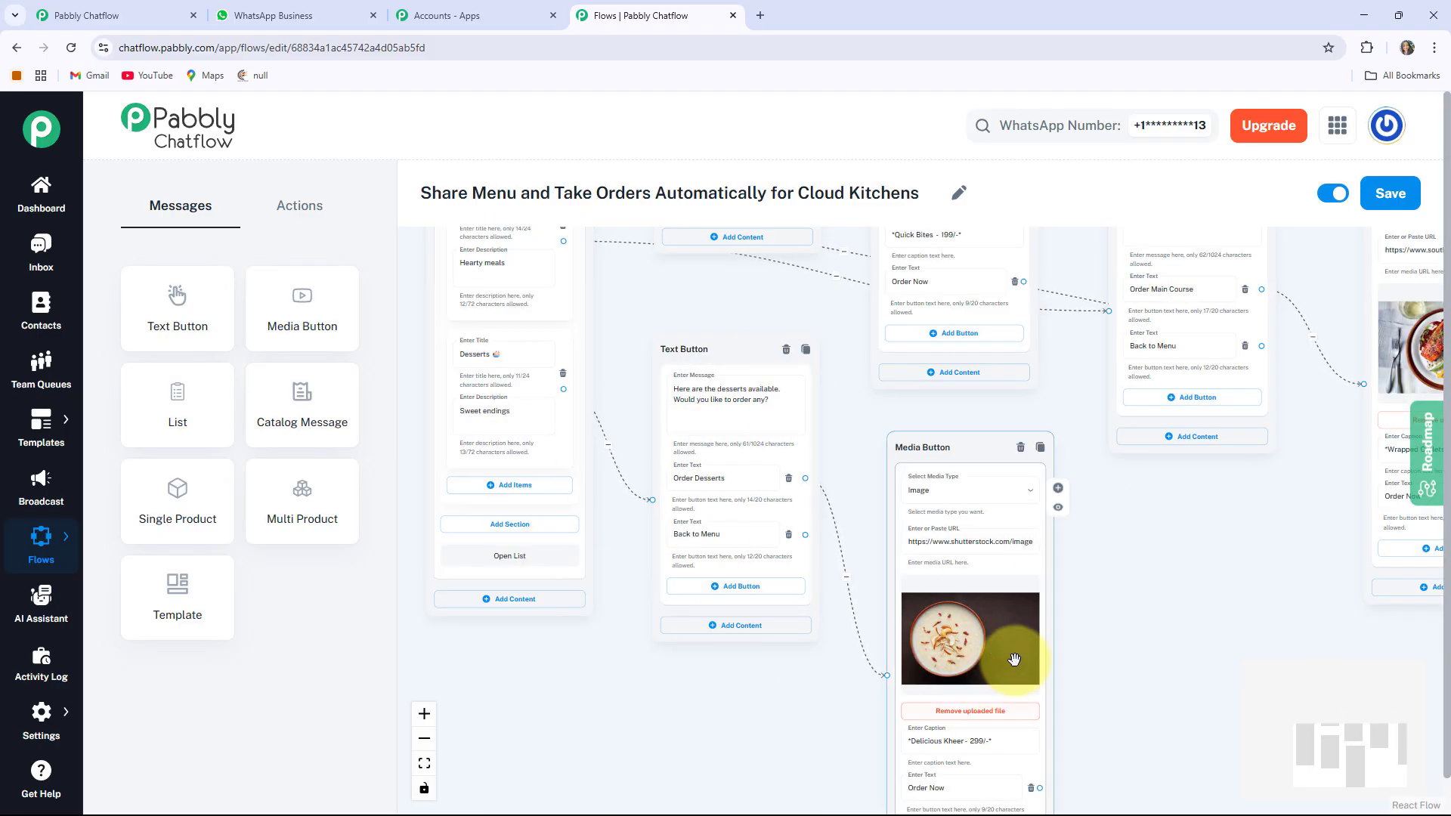
{"action": "scroll", "coordinate": [699, 583], "scroll_direction": "up", "scroll_amount": 6}
{"action": "scroll", "coordinate": [700, 582], "scroll_direction": "left", "scroll_amount": 5}
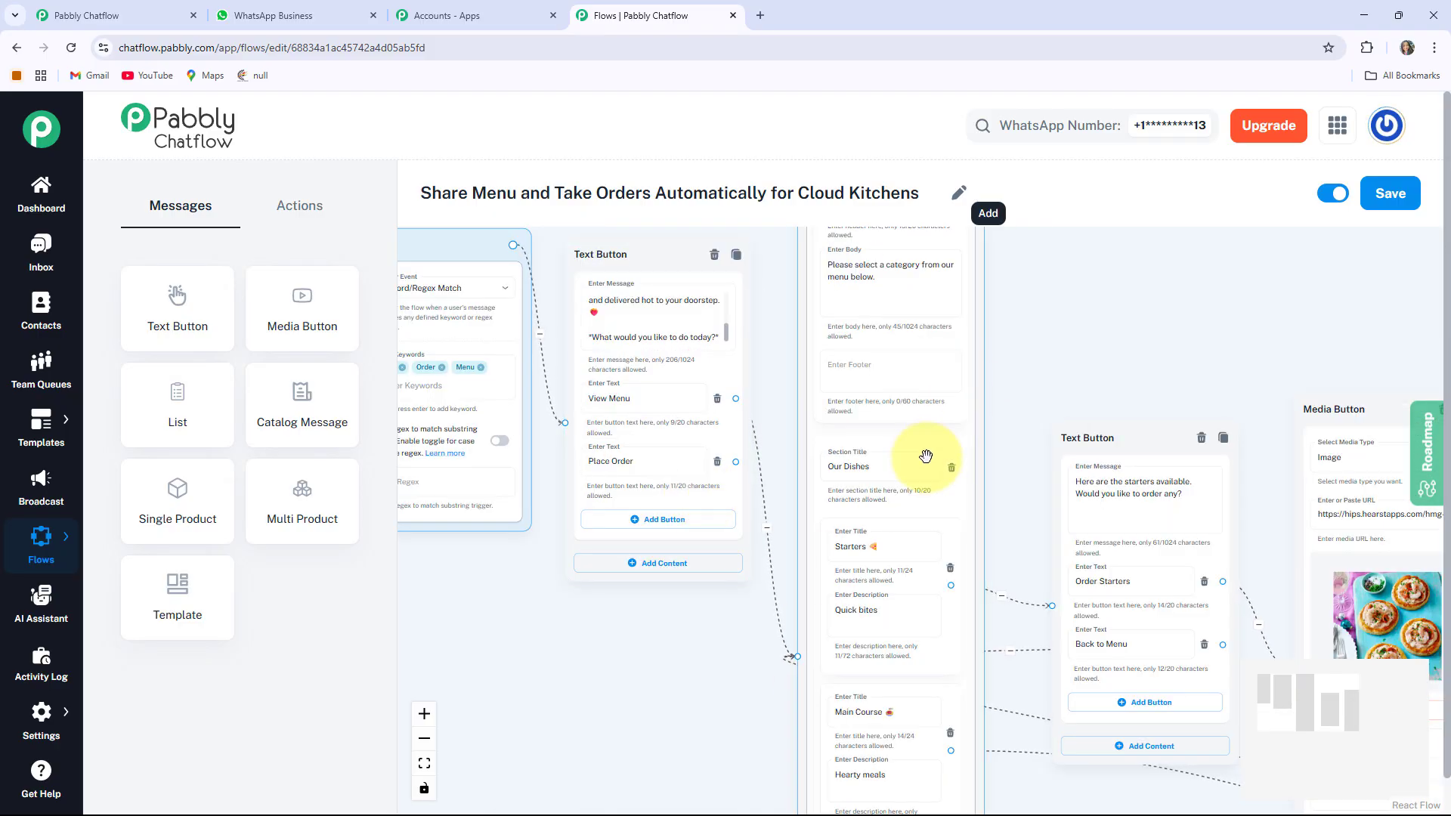
{"action": "left_click", "coordinate": [592, 461]}
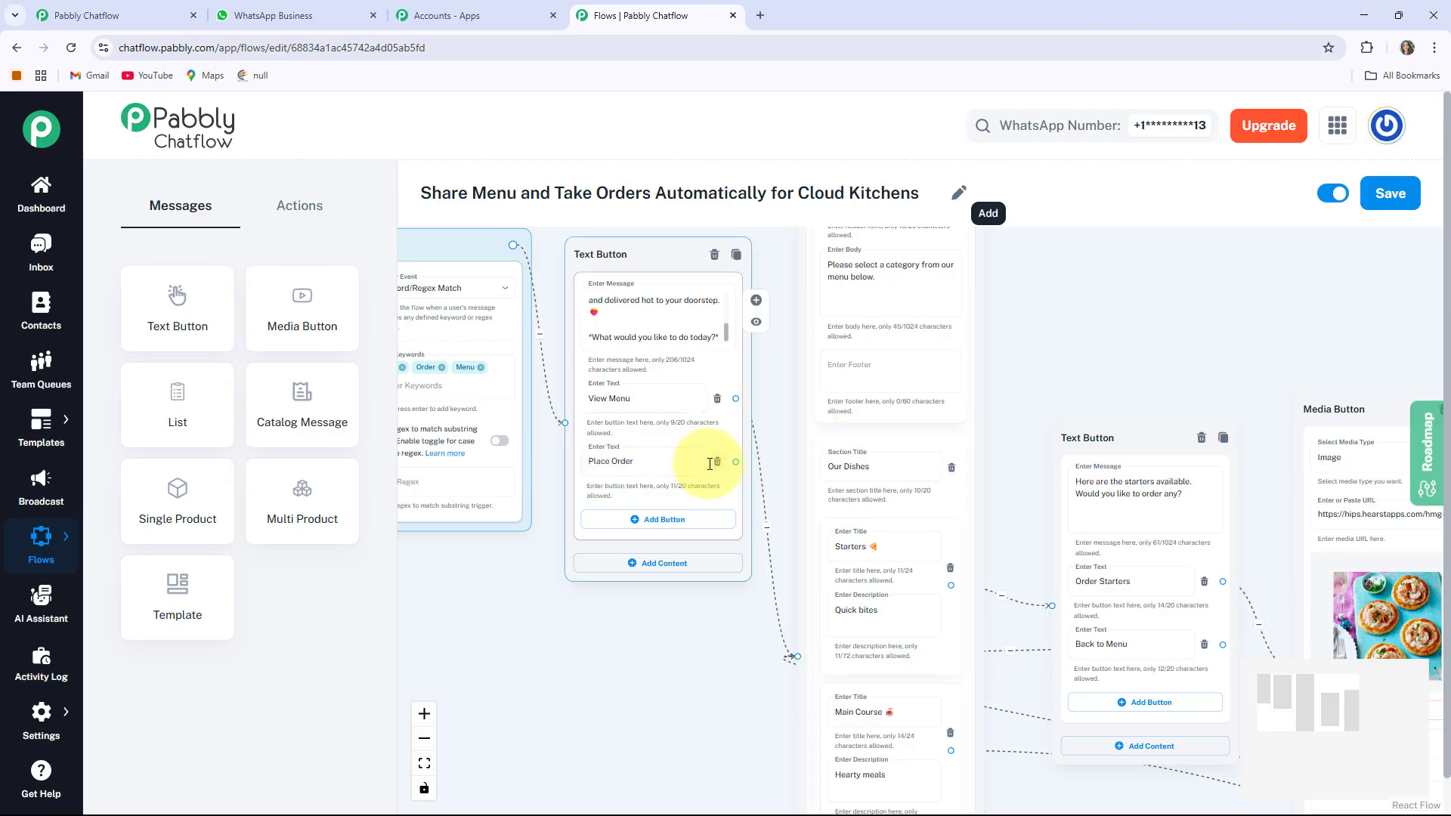
{"action": "left_click", "coordinate": [618, 466]}
{"action": "left_click", "coordinate": [800, 451]}
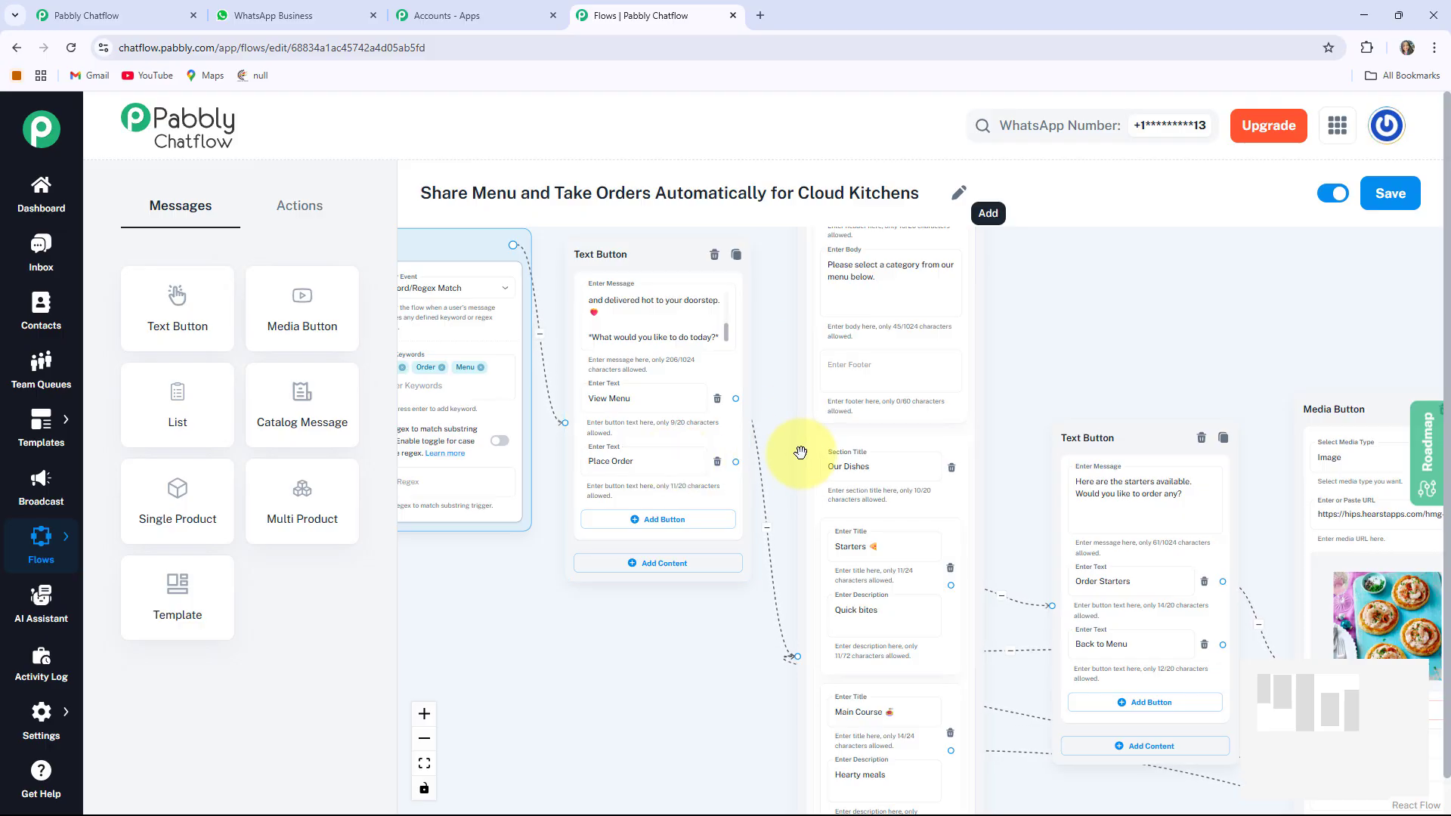
Add an Ask Question node to the canvas and position it clear of the Text Button node
{"action": "left_click", "coordinate": [300, 204]}
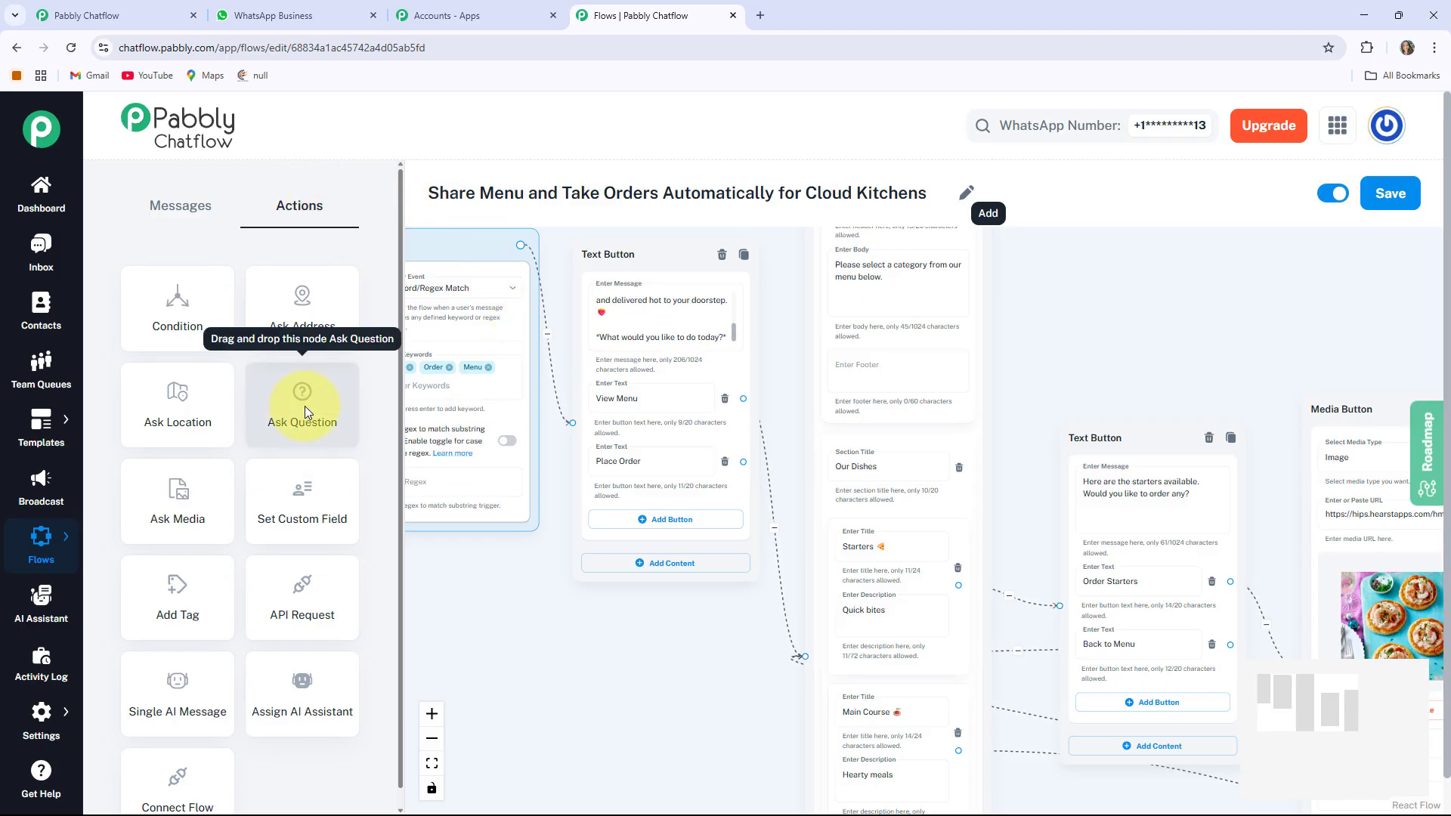
{"action": "left_click_drag", "start_coordinate": [305, 406], "coordinate": [556, 583]}
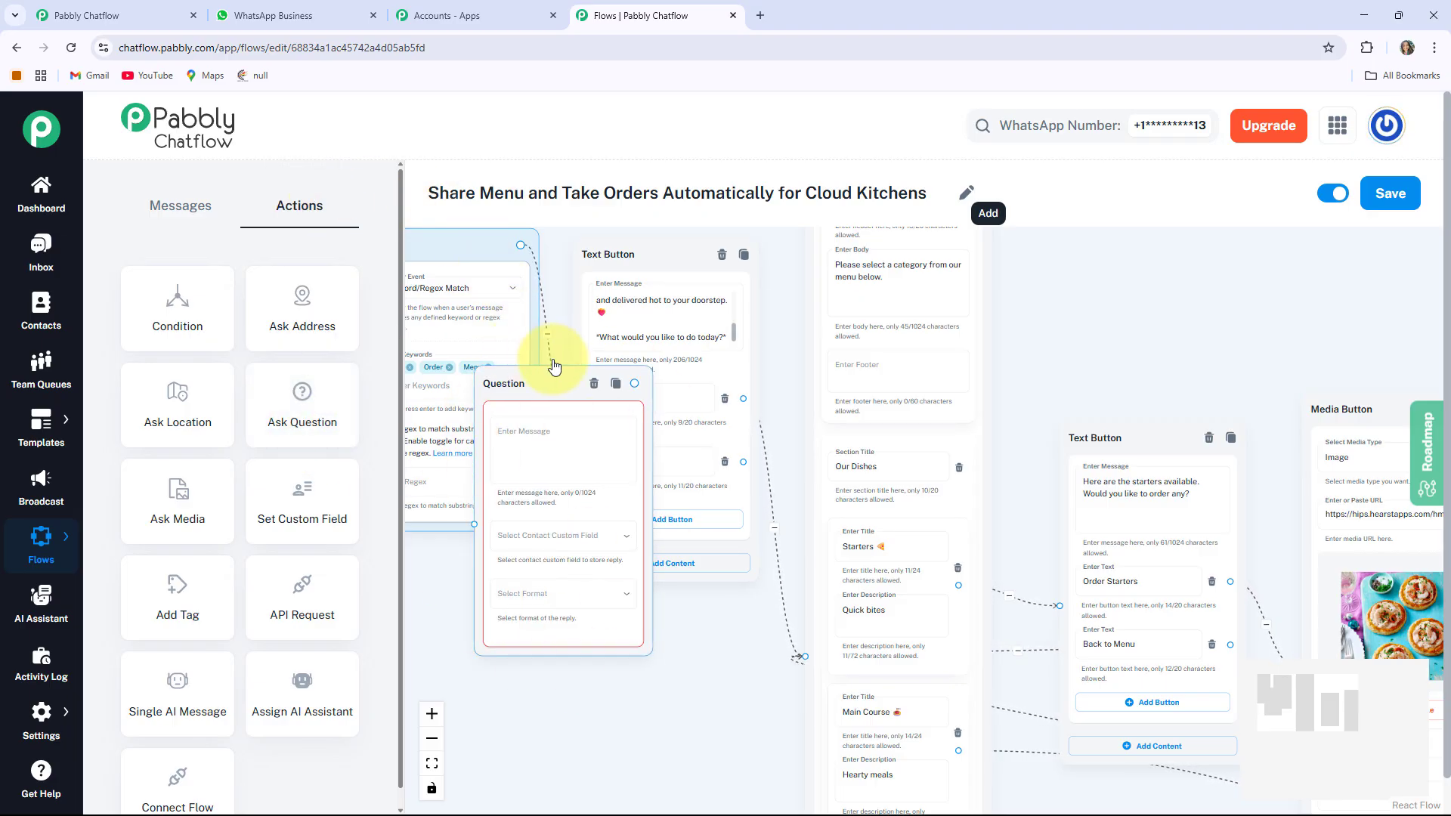
{"action": "left_click_drag", "start_coordinate": [521, 386], "coordinate": [614, 645]}
{"action": "left_click_drag", "start_coordinate": [481, 635], "coordinate": [496, 395]}
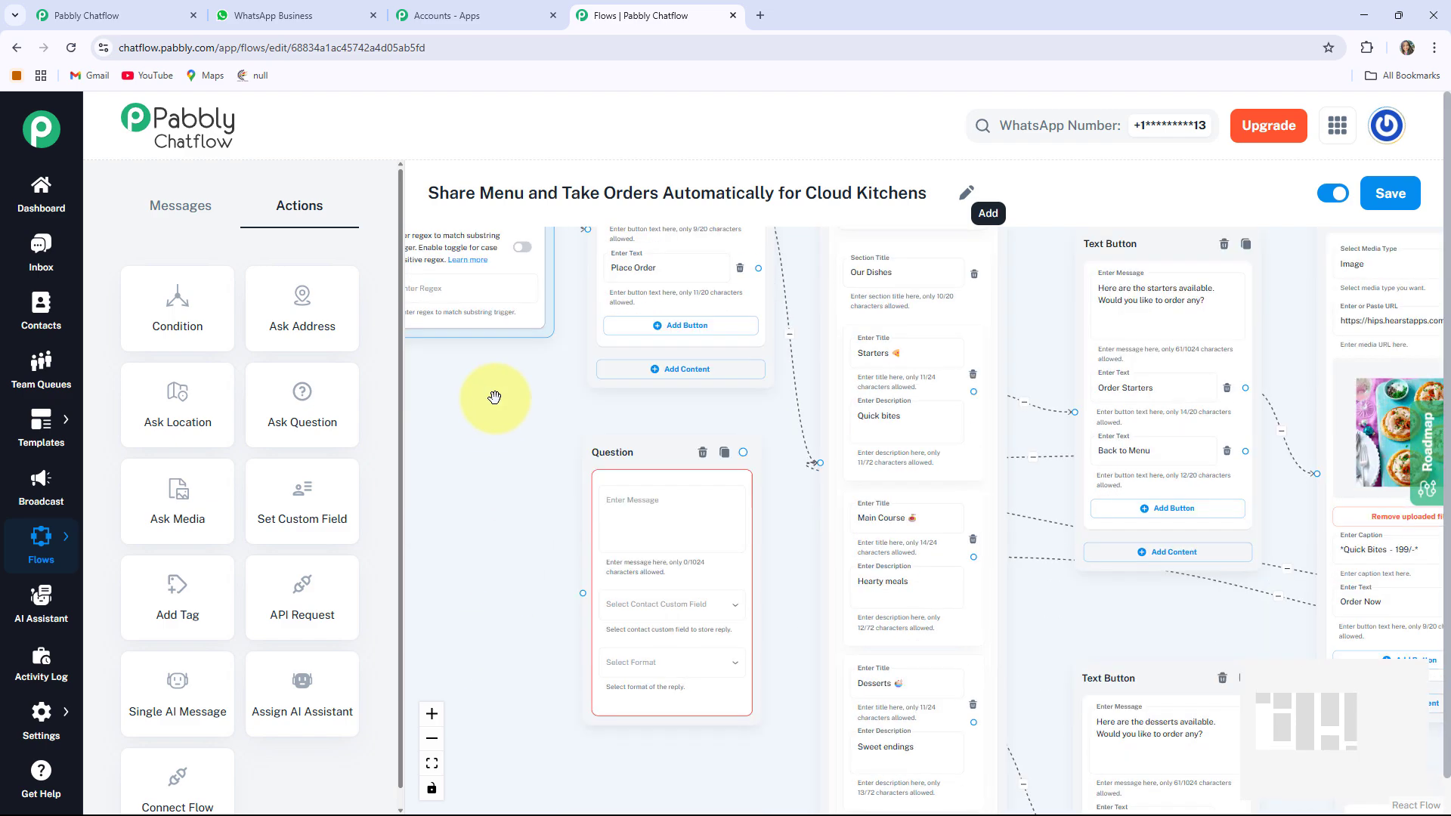
{"action": "scroll", "coordinate": [635, 456], "scroll_direction": "up", "scroll_amount": 4}
{"action": "left_click_drag", "start_coordinate": [639, 382], "coordinate": [638, 320]}
Make the question ask for the full name, saving the reply to FullName as Text
{"action": "left_click", "coordinate": [738, 408]}
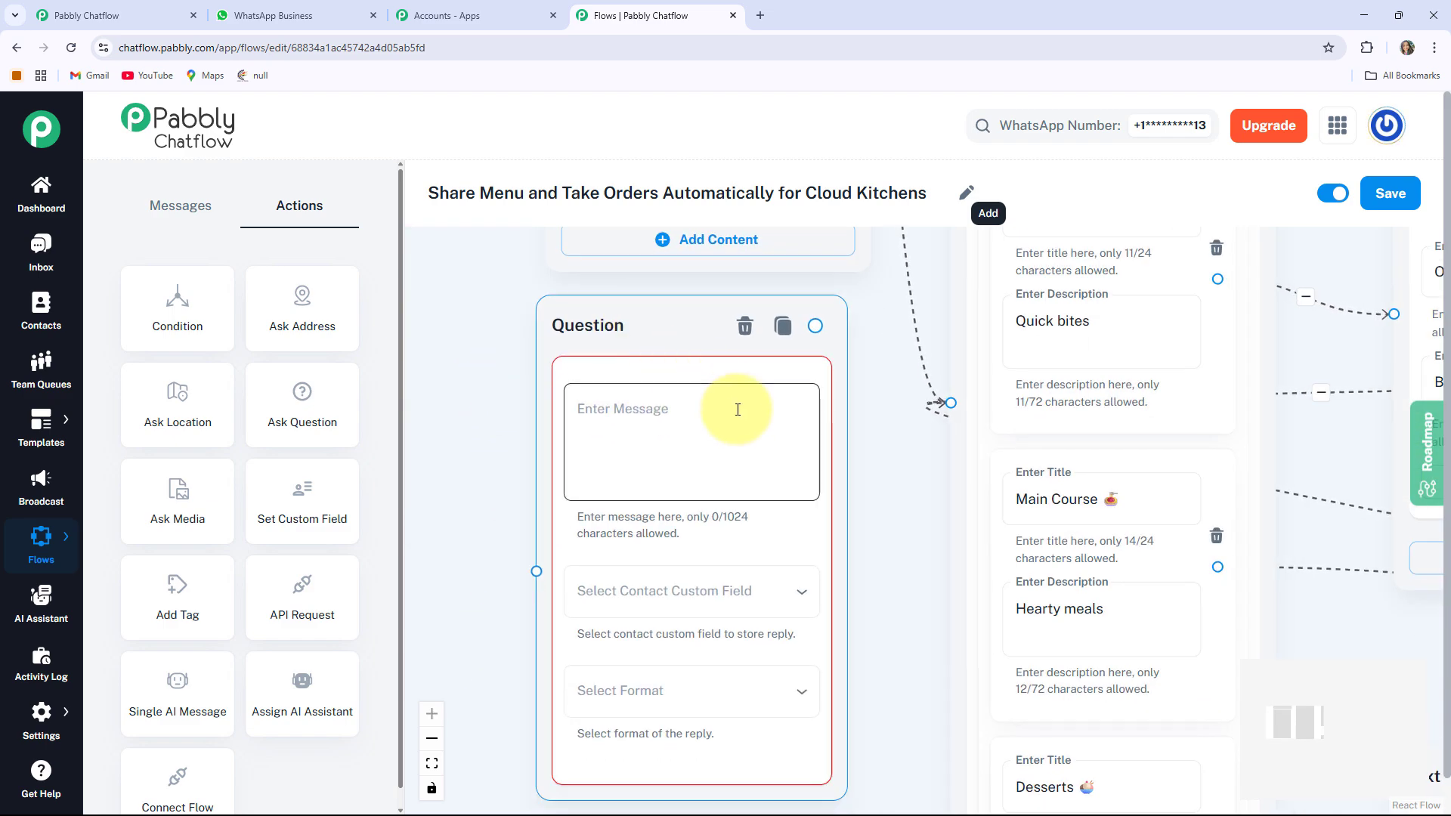
{"action": "type", "text": "Lets Take Your Order  *Please Provide Your Full Name*"}
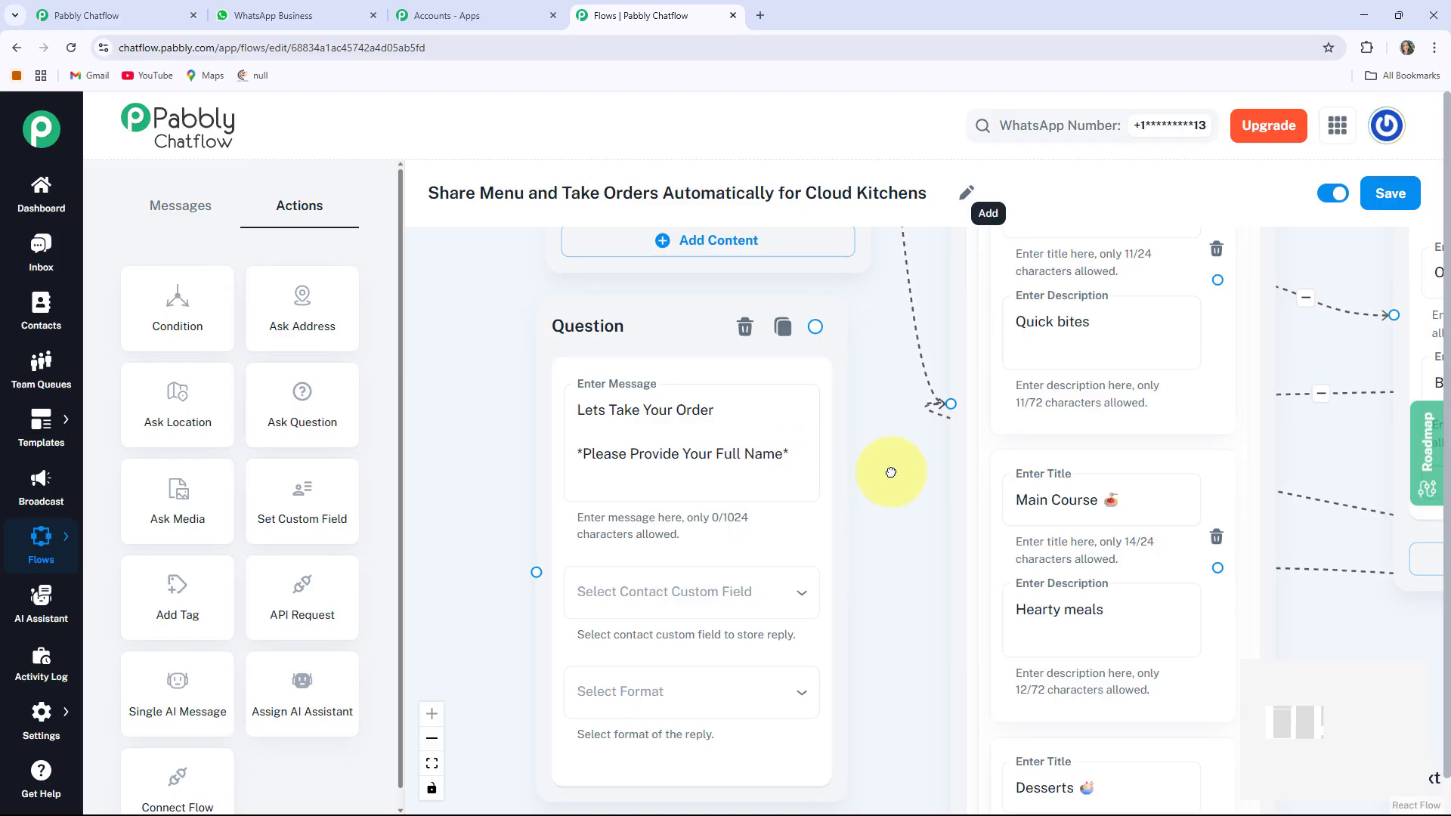
{"action": "scroll", "coordinate": [884, 461], "scroll_direction": "down", "scroll_amount": 2}
{"action": "left_click", "coordinate": [668, 494]}
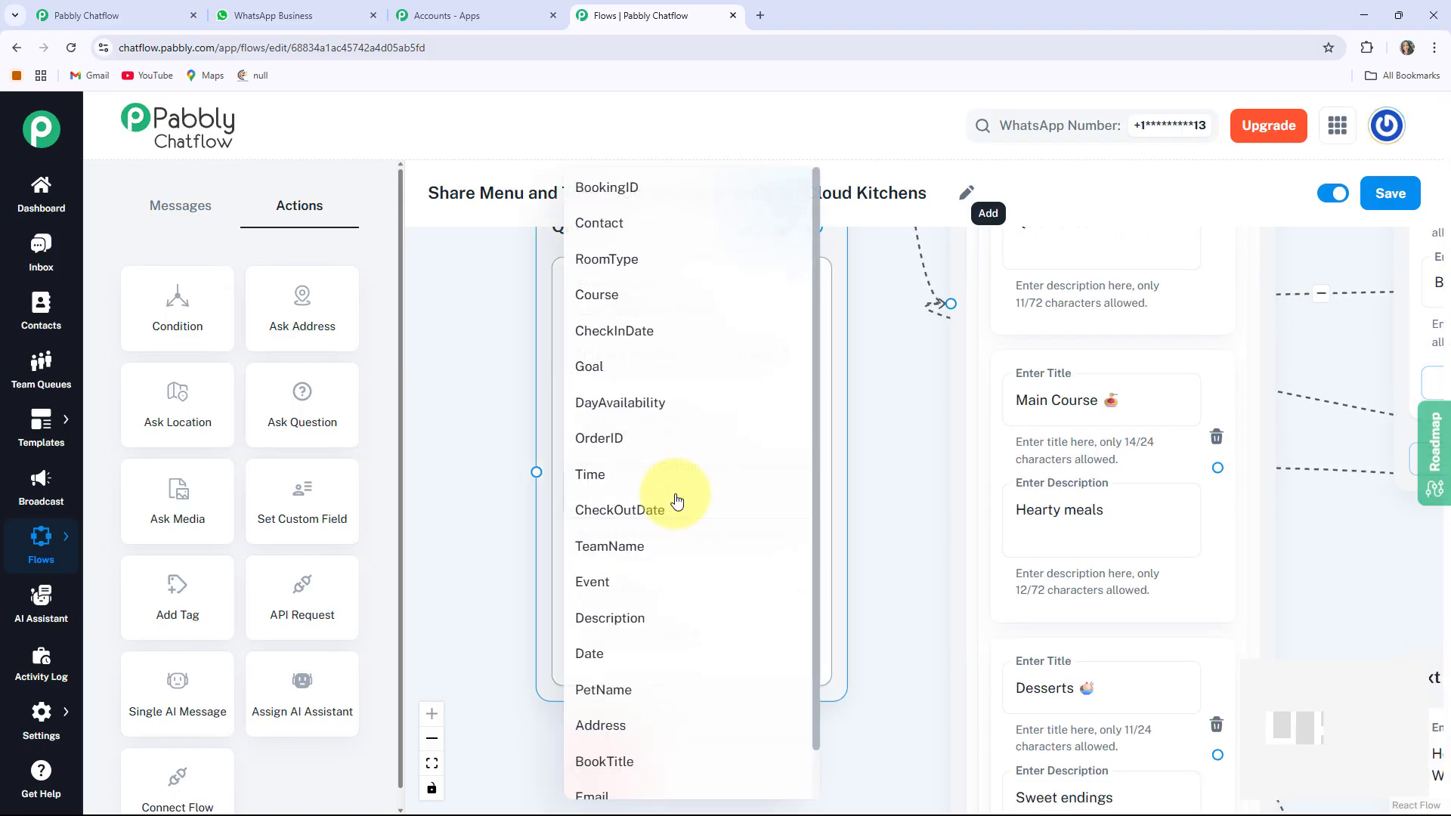
{"action": "scroll", "coordinate": [645, 738], "scroll_direction": "down", "scroll_amount": 1}
{"action": "left_click", "coordinate": [616, 779]}
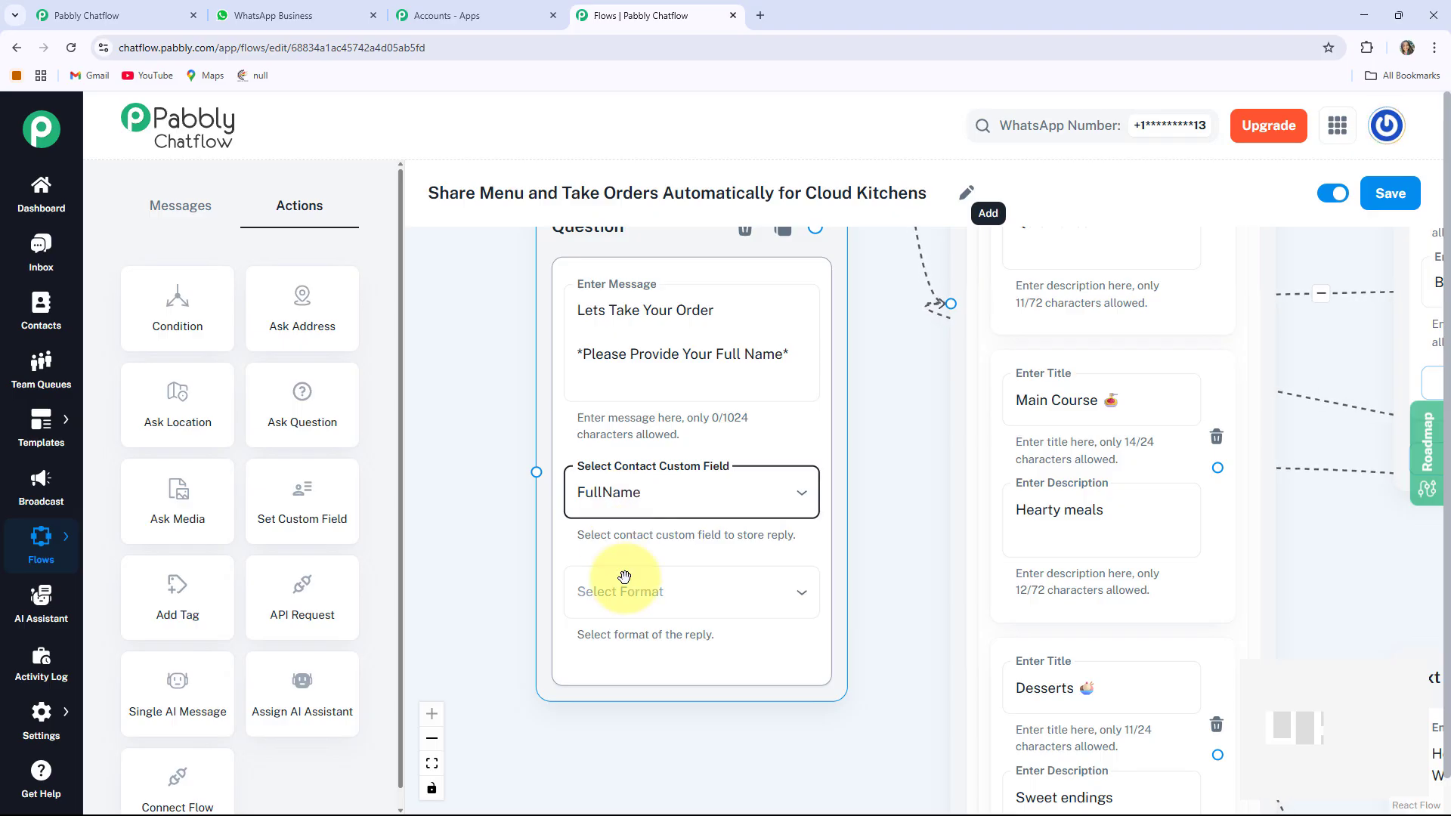
{"action": "left_click", "coordinate": [657, 597]}
{"action": "left_click", "coordinate": [604, 603]}
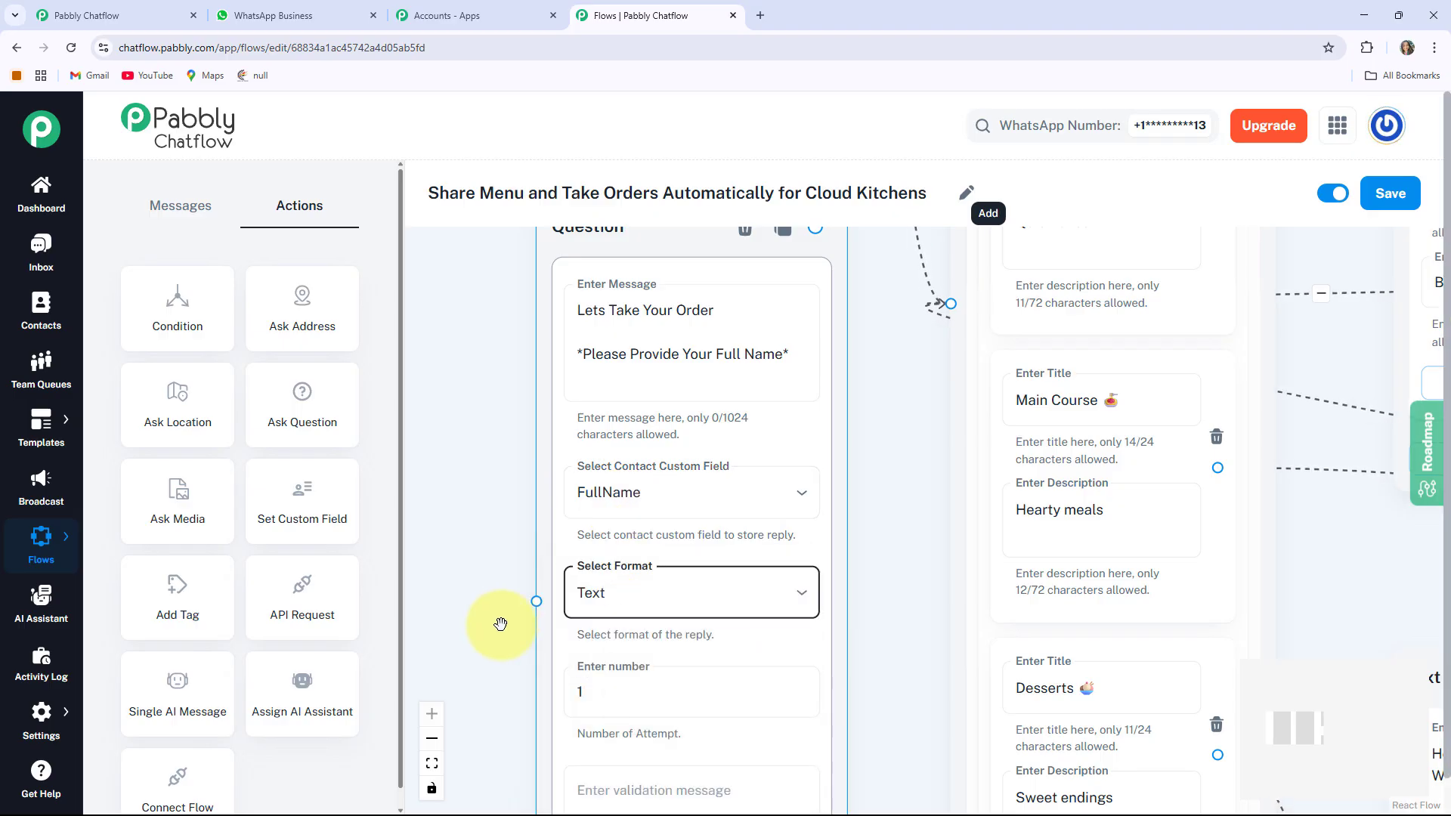
{"action": "scroll", "coordinate": [506, 453], "scroll_direction": "down", "scroll_amount": 3}
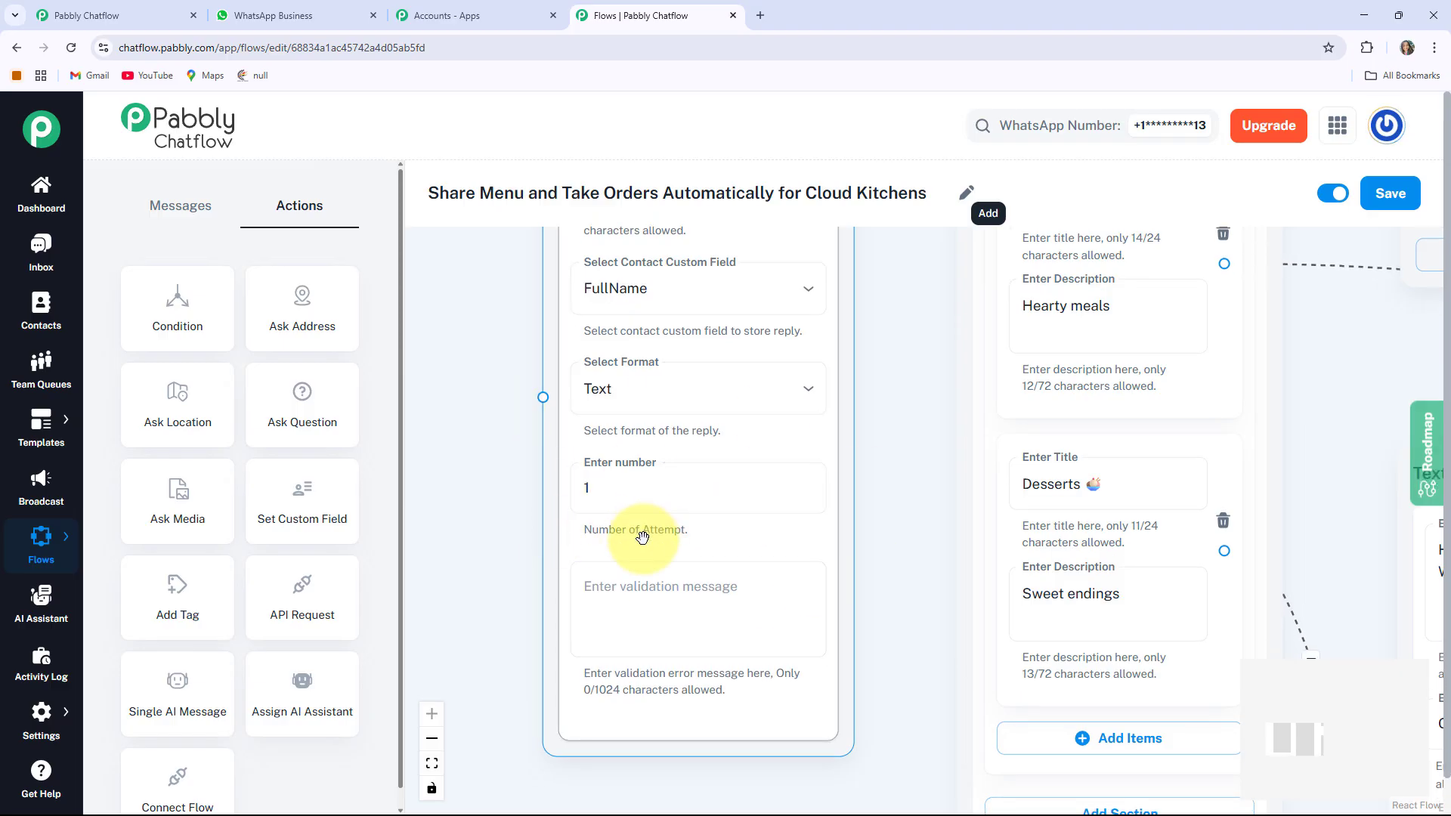
{"action": "left_click", "coordinate": [745, 638]}
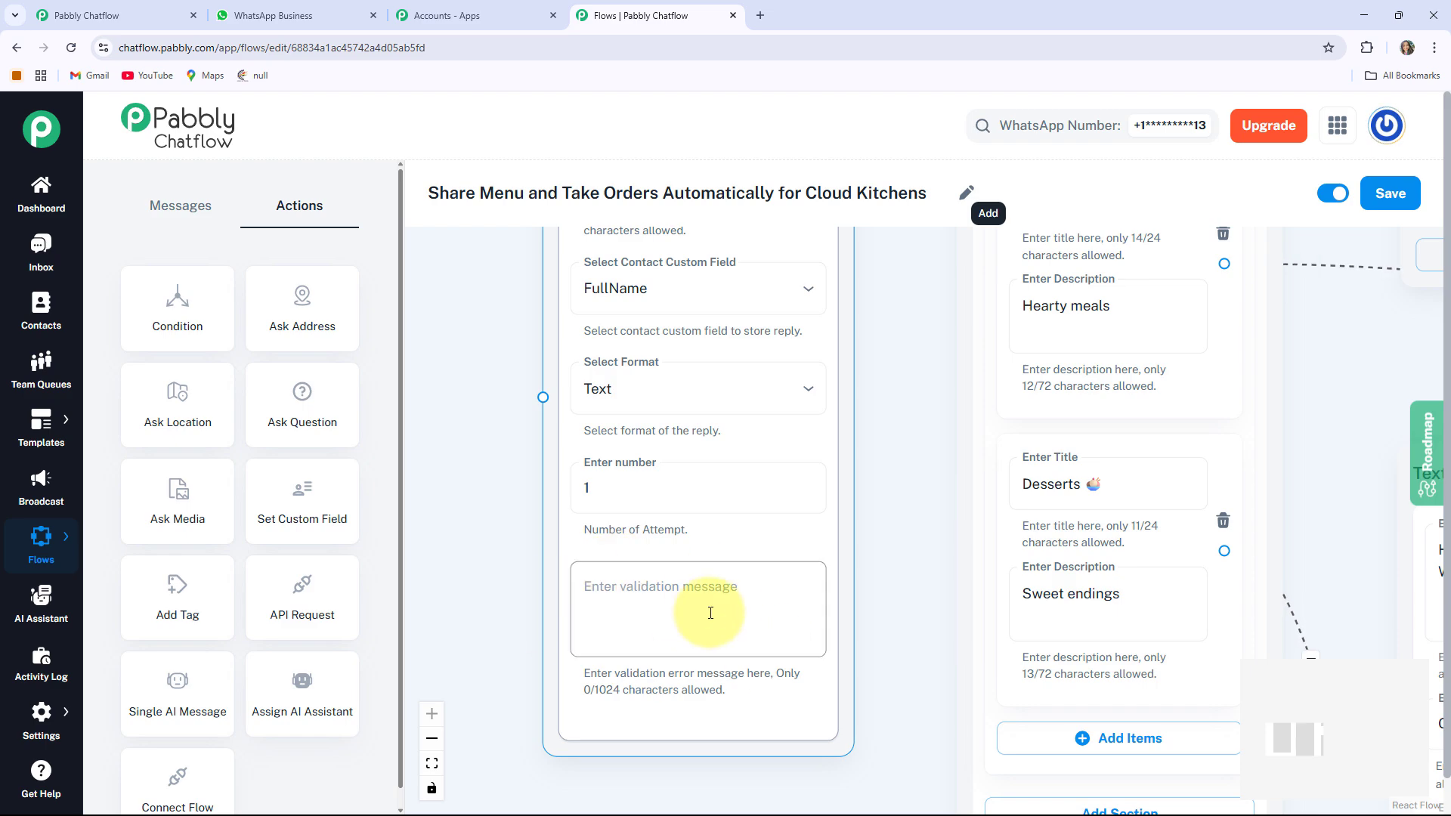
Connect the Place Order button to the full-name question
{"action": "left_click_drag", "start_coordinate": [486, 413], "coordinate": [576, 760]}
{"action": "left_click_drag", "start_coordinate": [550, 334], "coordinate": [463, 540]}
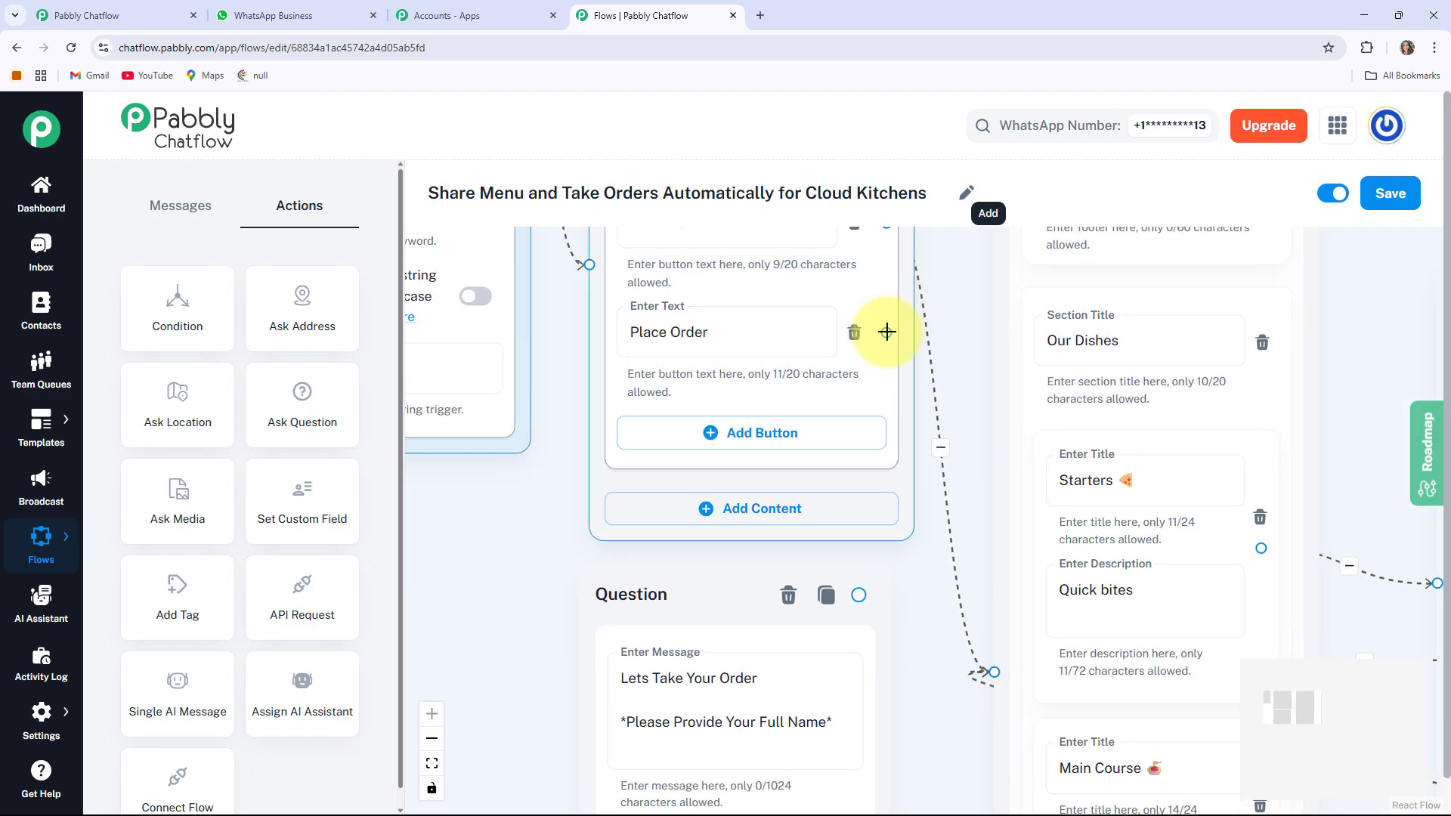
{"action": "left_click_drag", "start_coordinate": [903, 331], "coordinate": [580, 690]}
{"action": "left_click_drag", "start_coordinate": [479, 620], "coordinate": [363, 439]}
Shift the full-name question left and add a second Question node beside it
{"action": "scroll", "coordinate": [766, 421], "scroll_direction": "down", "scroll_amount": 3}
{"action": "left_click_drag", "start_coordinate": [622, 229], "coordinate": [492, 269]}
{"action": "left_click_drag", "start_coordinate": [723, 398], "coordinate": [859, 463]}
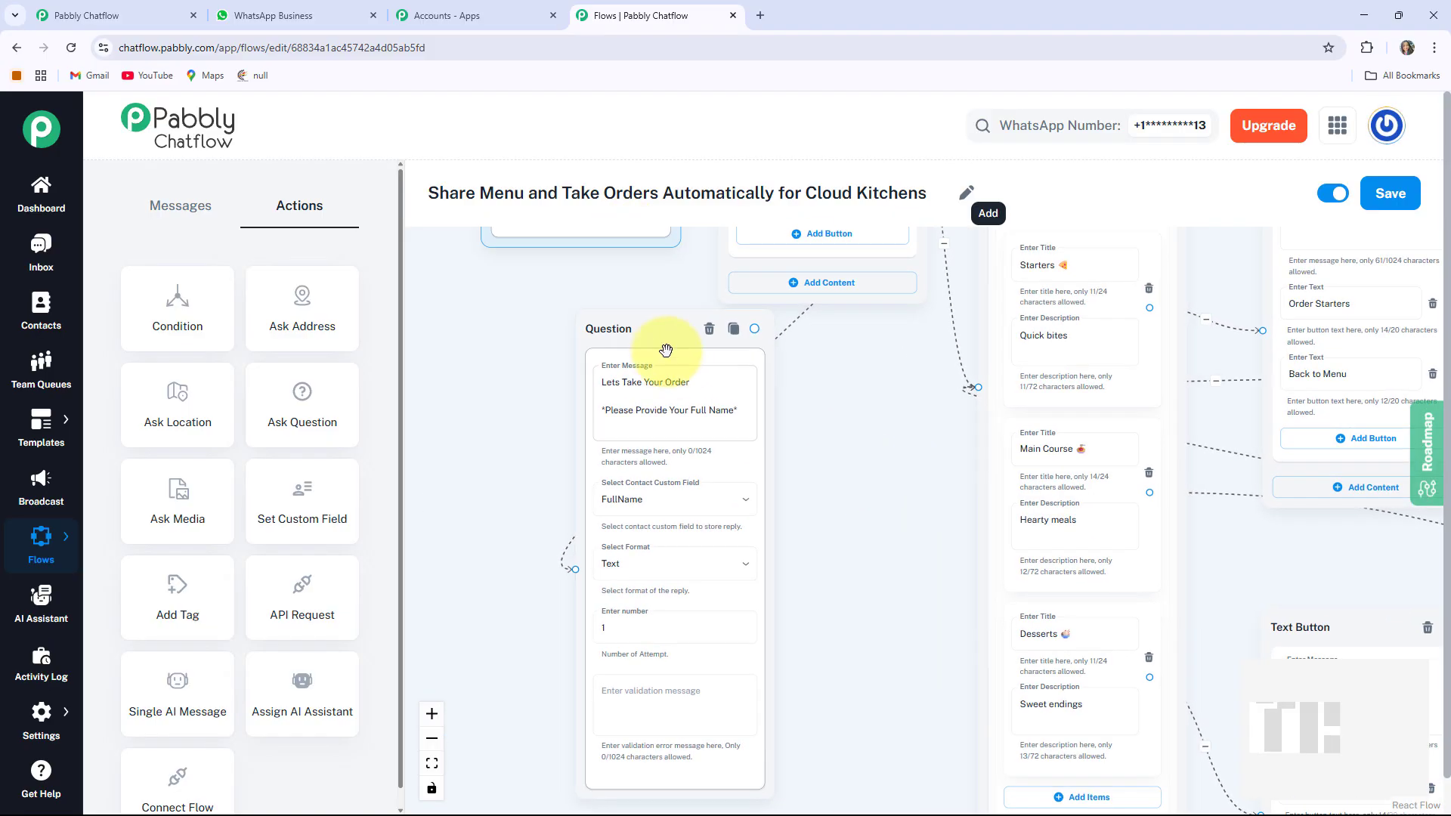
{"action": "left_click_drag", "start_coordinate": [632, 335], "coordinate": [548, 347]}
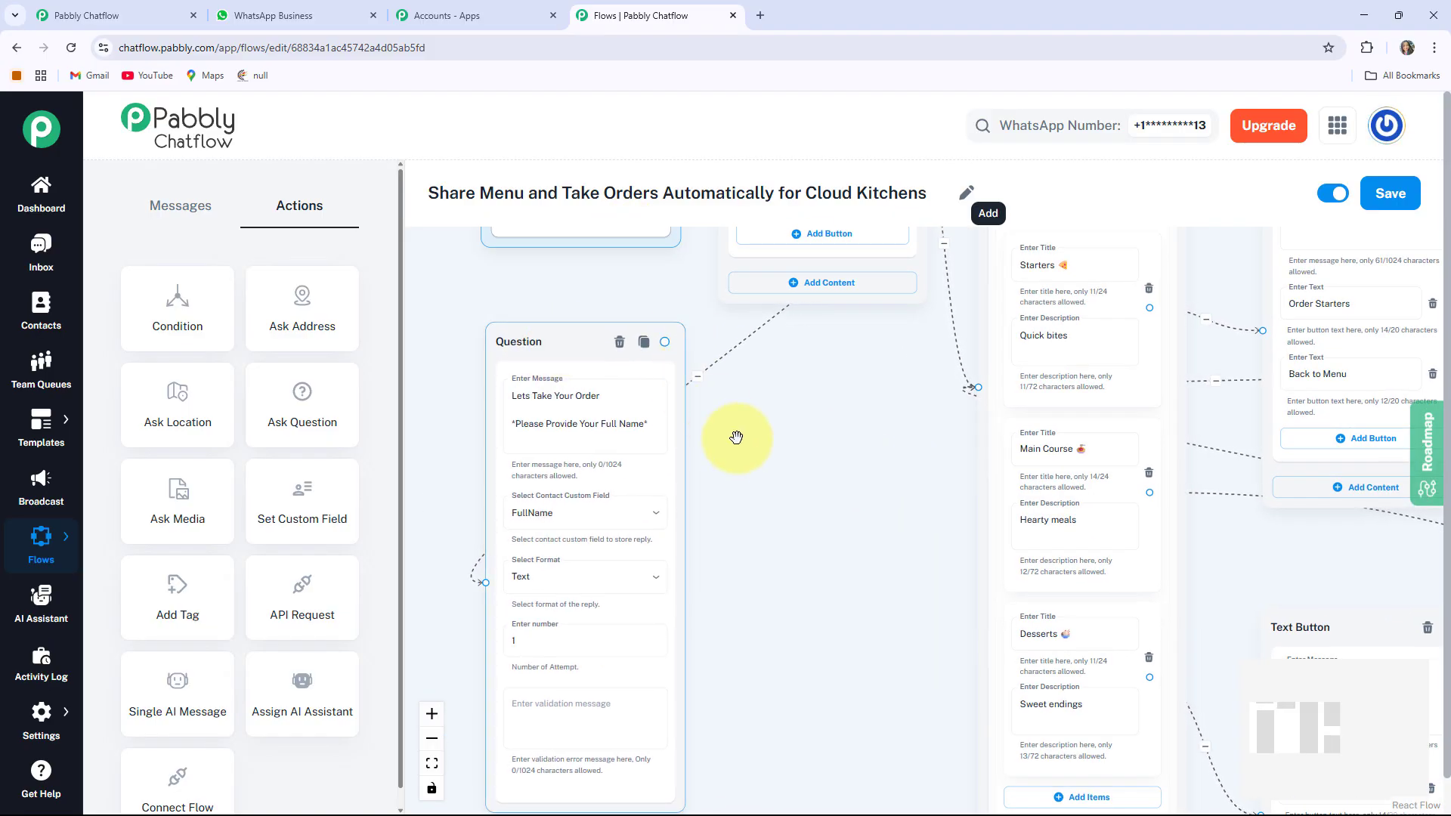
{"action": "left_click_drag", "start_coordinate": [773, 497], "coordinate": [819, 453]}
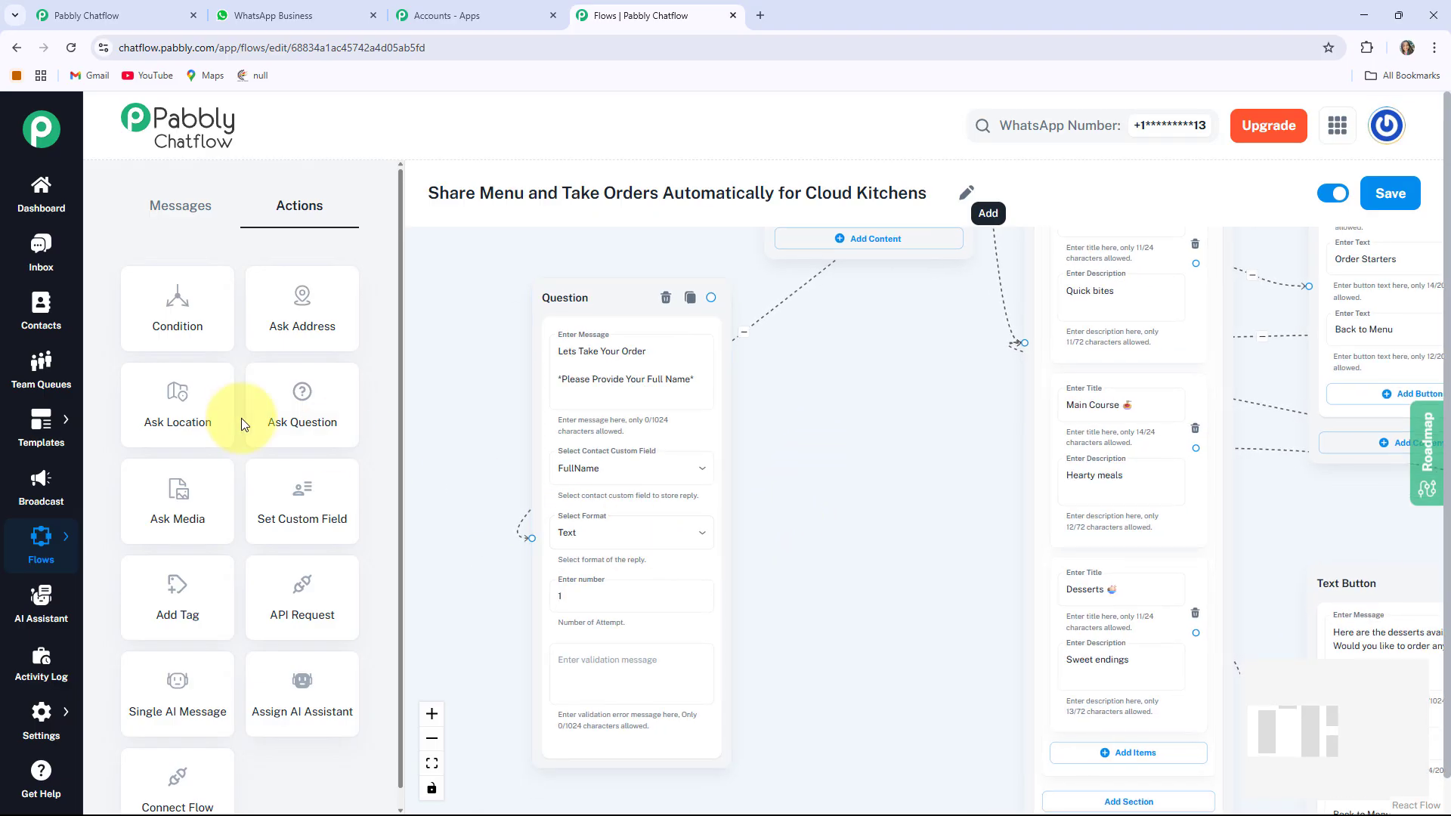
{"action": "left_click_drag", "start_coordinate": [302, 405], "coordinate": [852, 628]}
Paste the contact-details message into the second question, saving replies to Contact with format Any
{"action": "scroll", "coordinate": [786, 459], "scroll_direction": "up", "scroll_amount": 3}
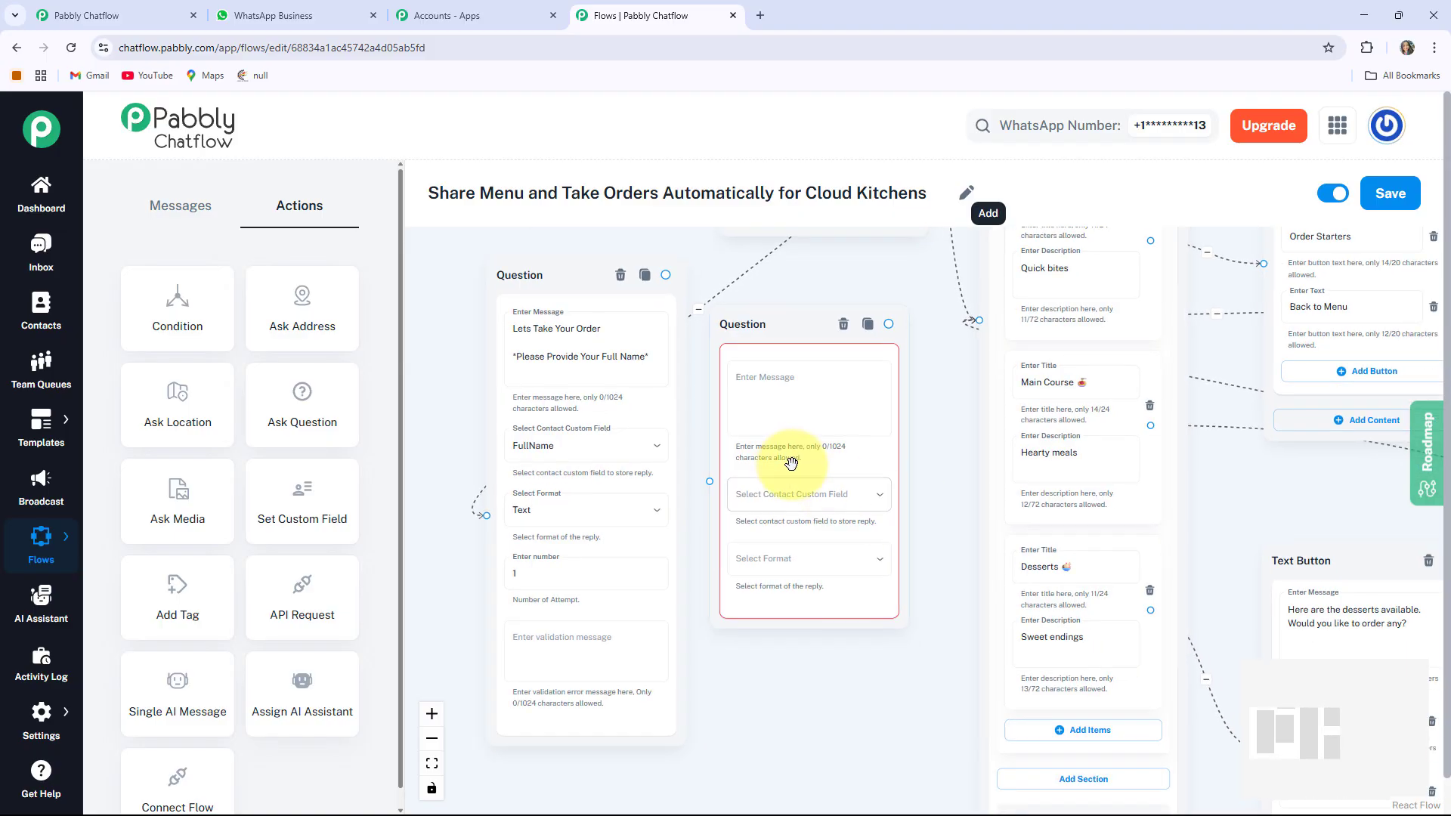
{"action": "left_click", "coordinate": [759, 363]}
{"action": "type", "text": "*Can I have your Contact Details for the order?*"}
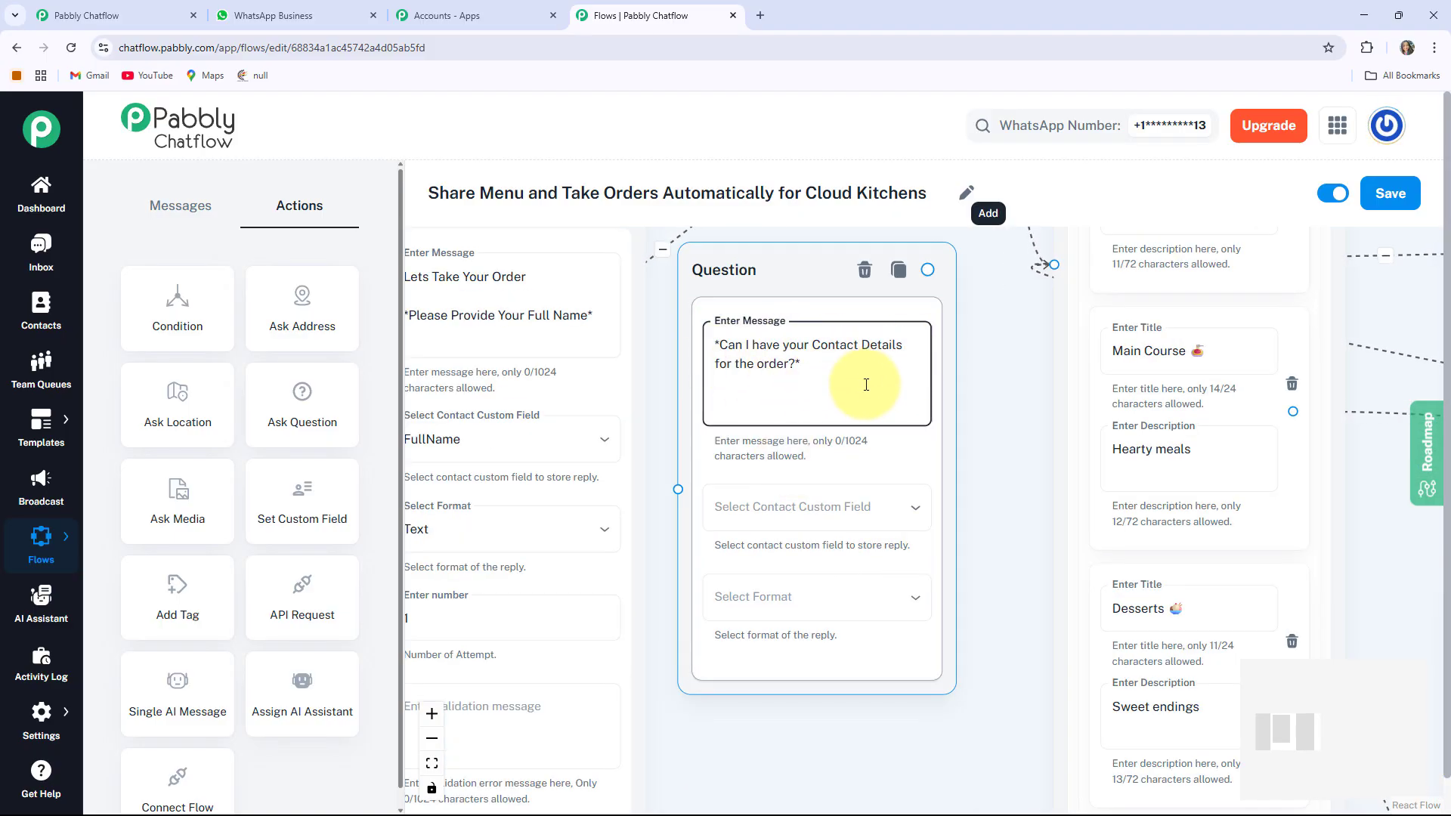
{"action": "left_click", "coordinate": [827, 512]}
{"action": "left_click", "coordinate": [772, 235]}
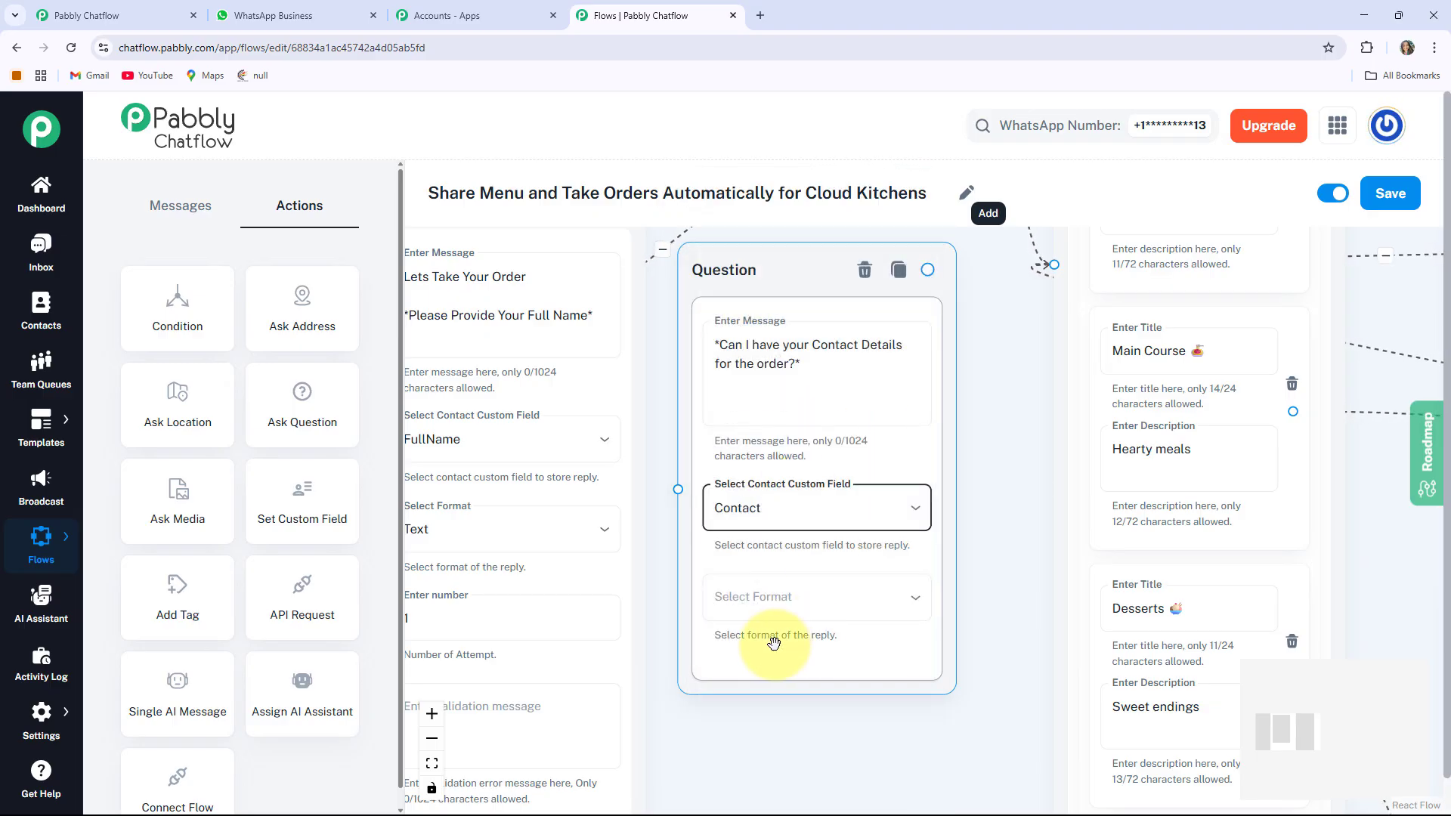
{"action": "left_click", "coordinate": [758, 597]}
{"action": "left_click", "coordinate": [729, 576]}
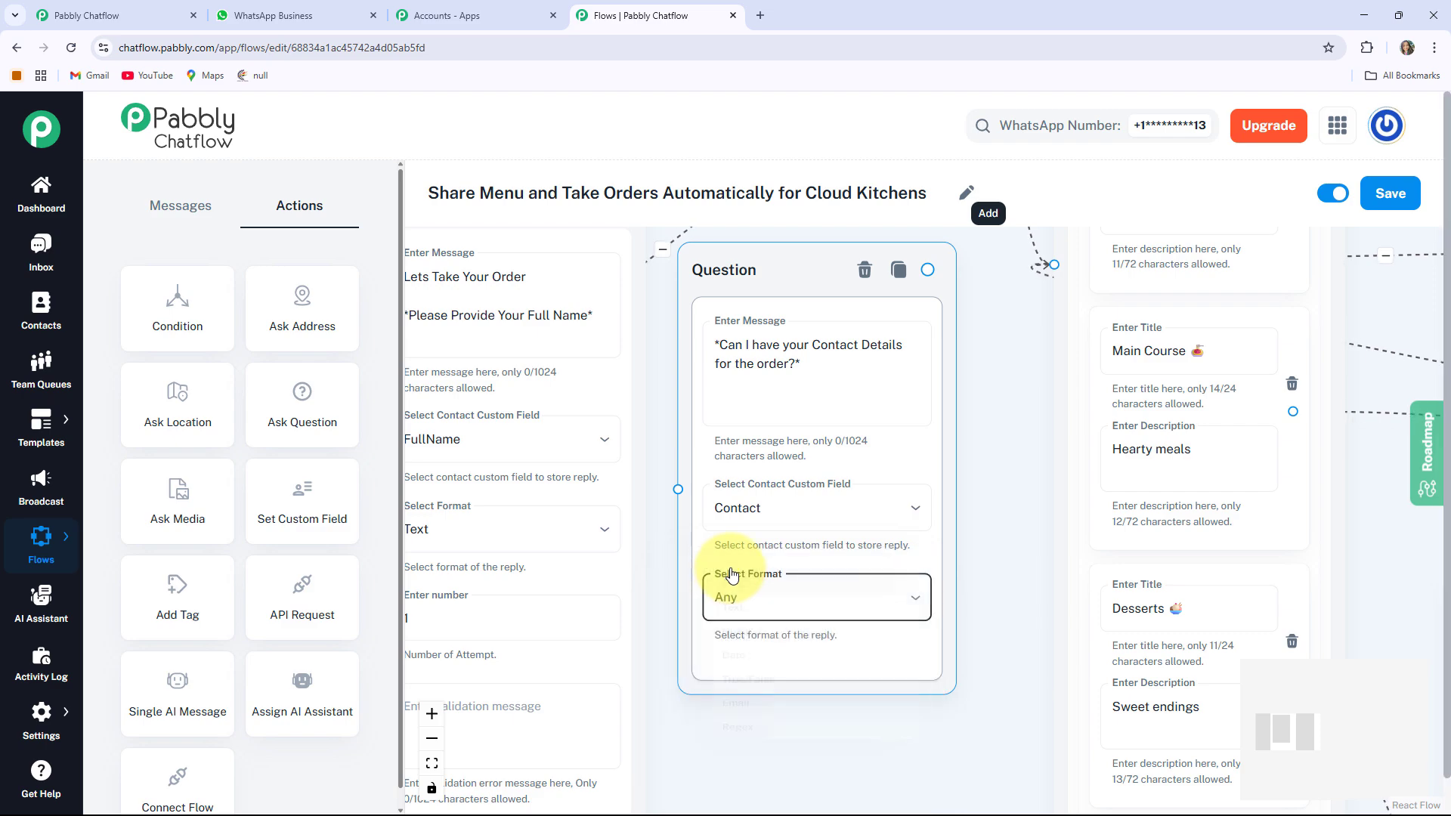
Link the full-name question's output to the contact-details question
{"action": "left_click_drag", "start_coordinate": [659, 597], "coordinate": [736, 749]}
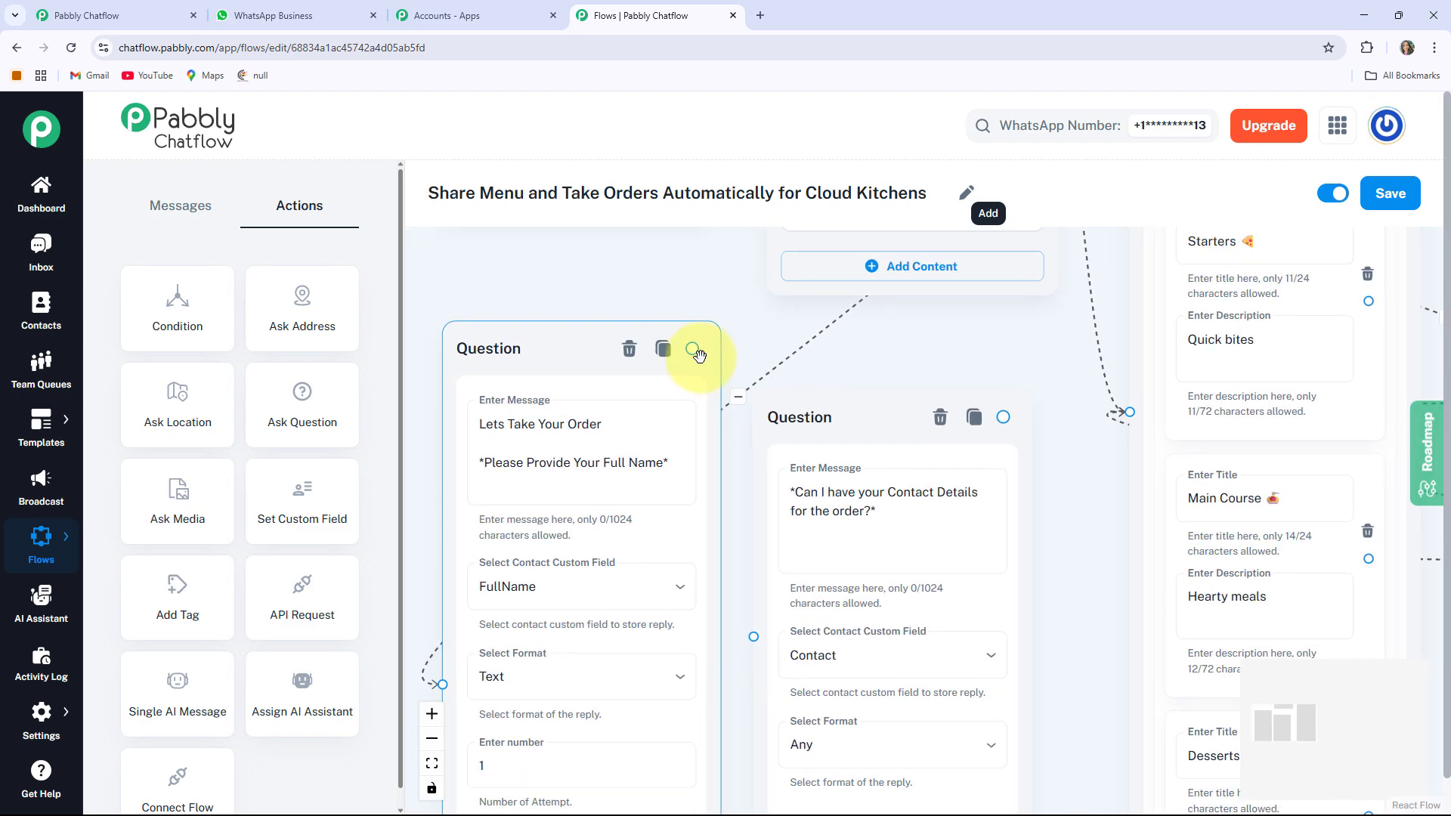
{"action": "left_click_drag", "start_coordinate": [735, 588], "coordinate": [745, 605]}
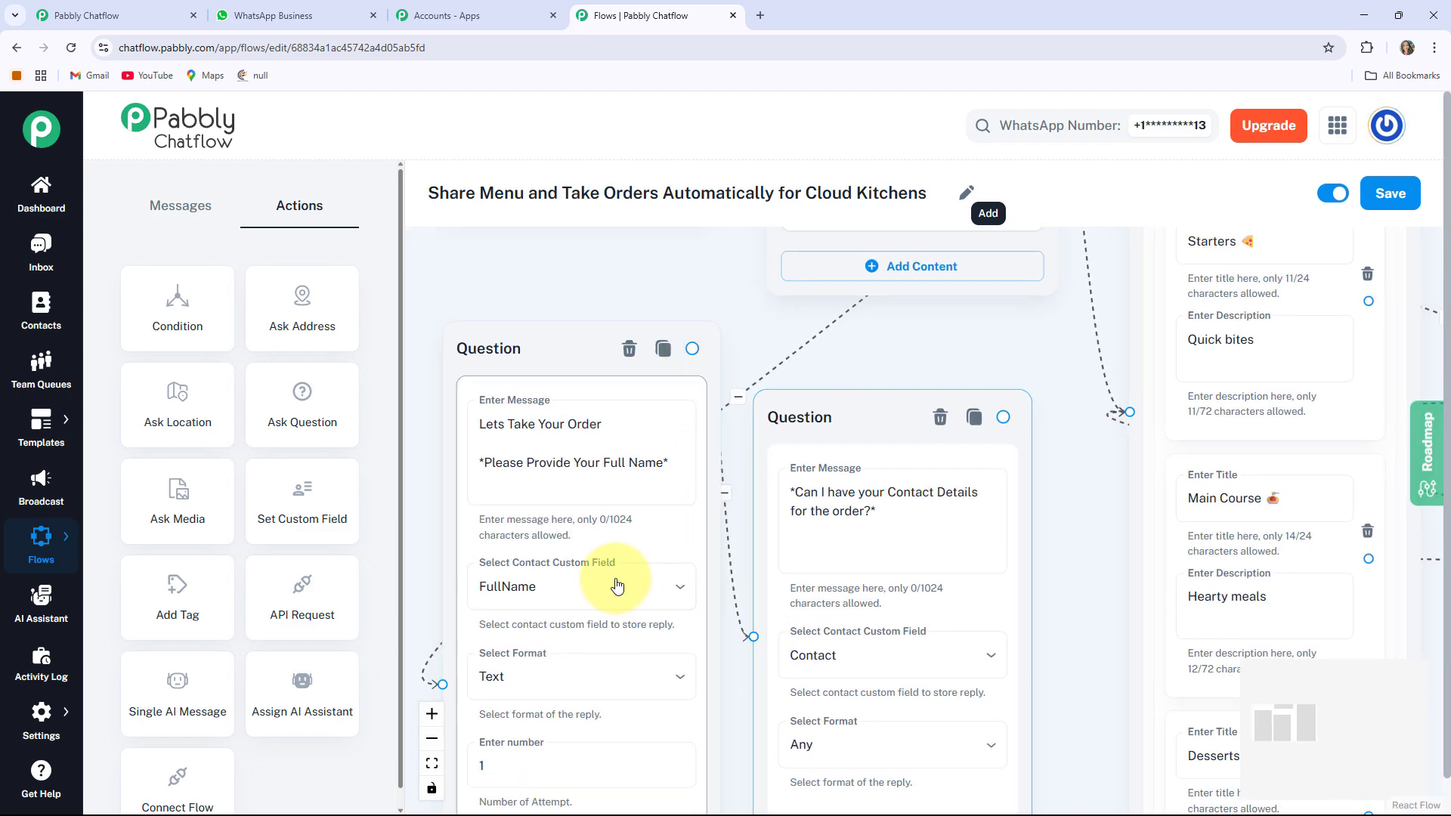
{"action": "left_click", "coordinate": [771, 449]}
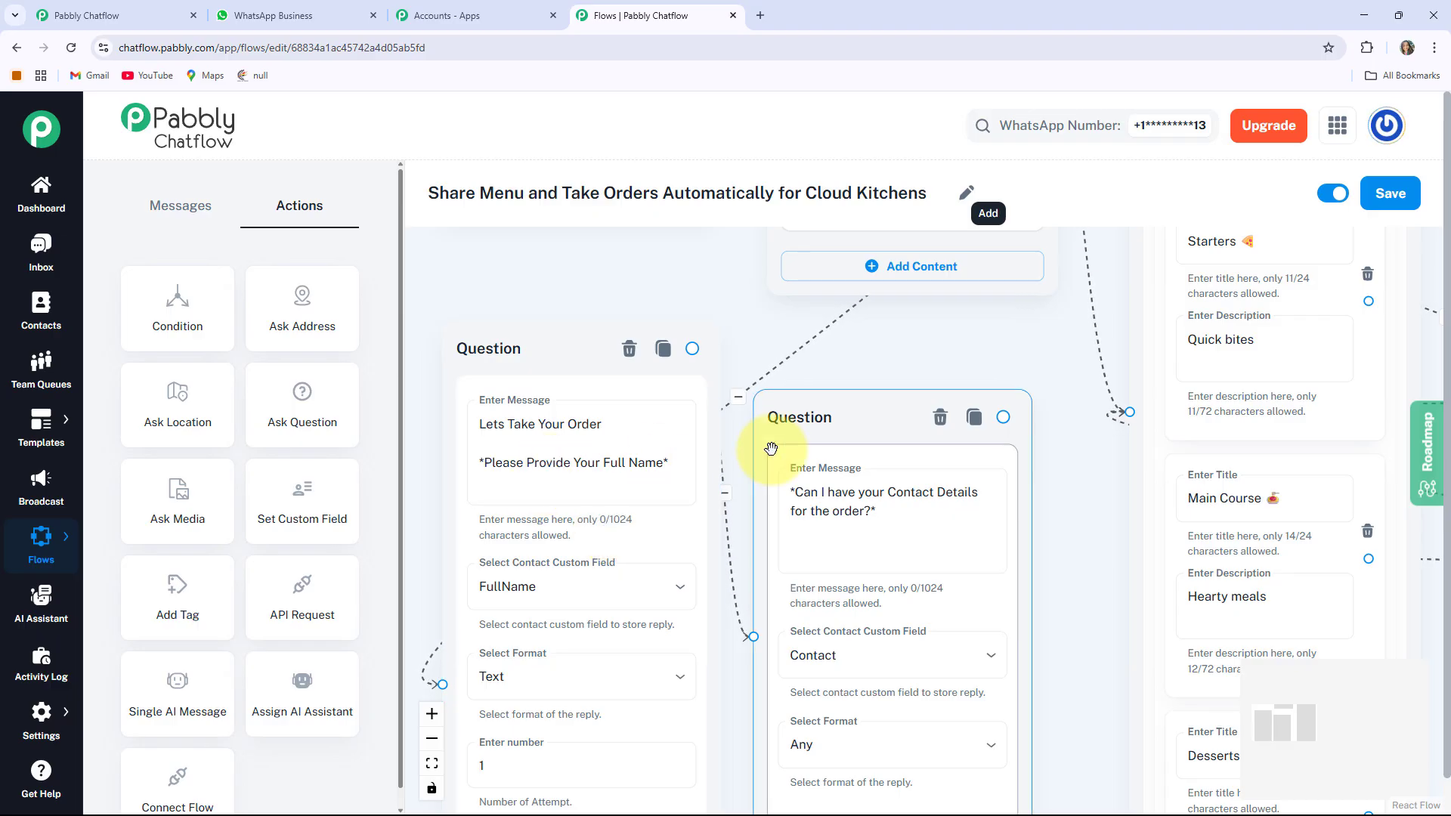
{"action": "scroll", "coordinate": [774, 740], "scroll_direction": "down", "scroll_amount": 2}
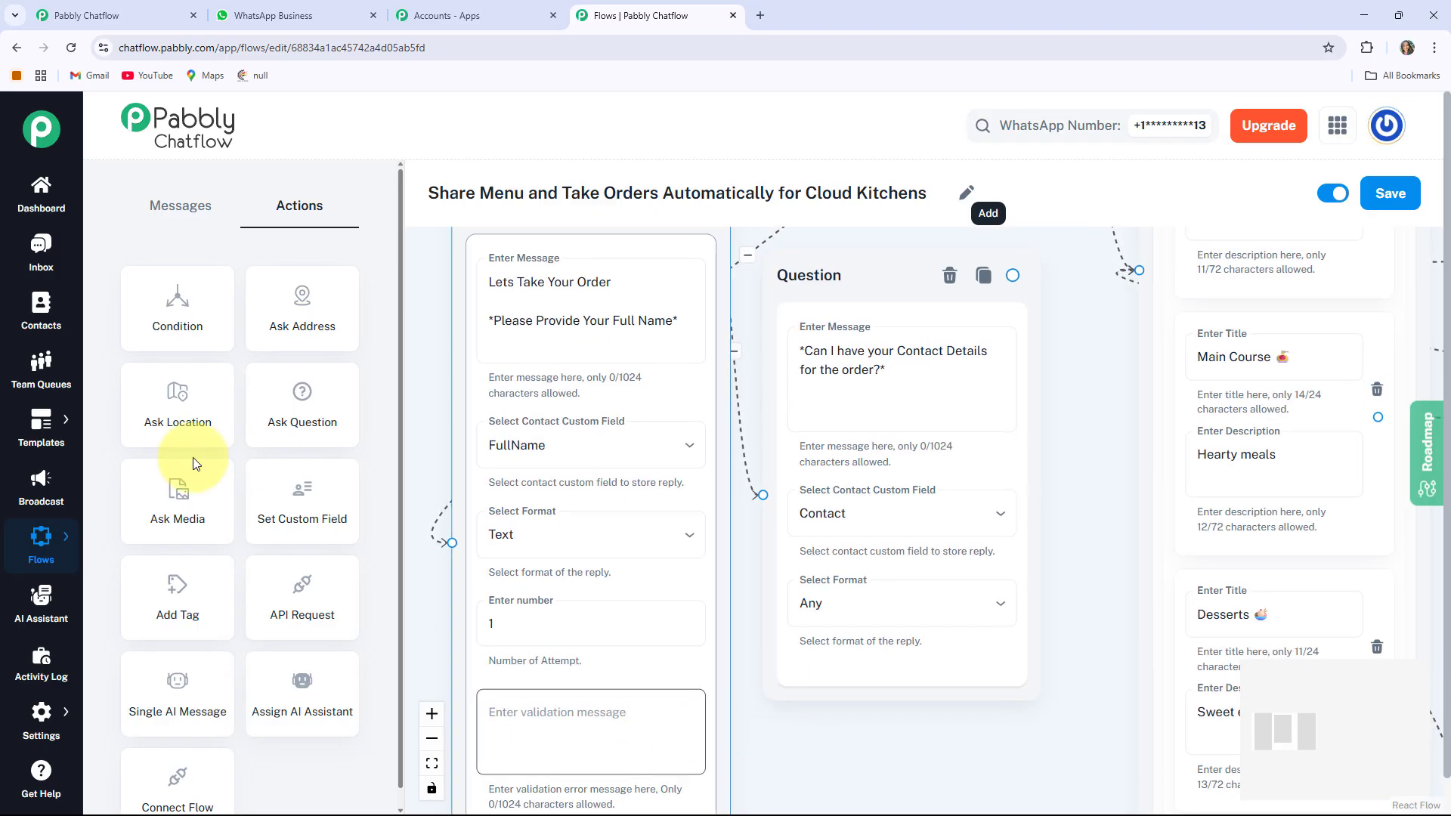
Add a third Question node with the pasted thank-you and delivery address message
{"action": "left_click", "coordinate": [302, 411]}
{"action": "left_click_drag", "start_coordinate": [737, 263], "coordinate": [1036, 797]}
{"action": "left_click_drag", "start_coordinate": [710, 327], "coordinate": [614, 634]}
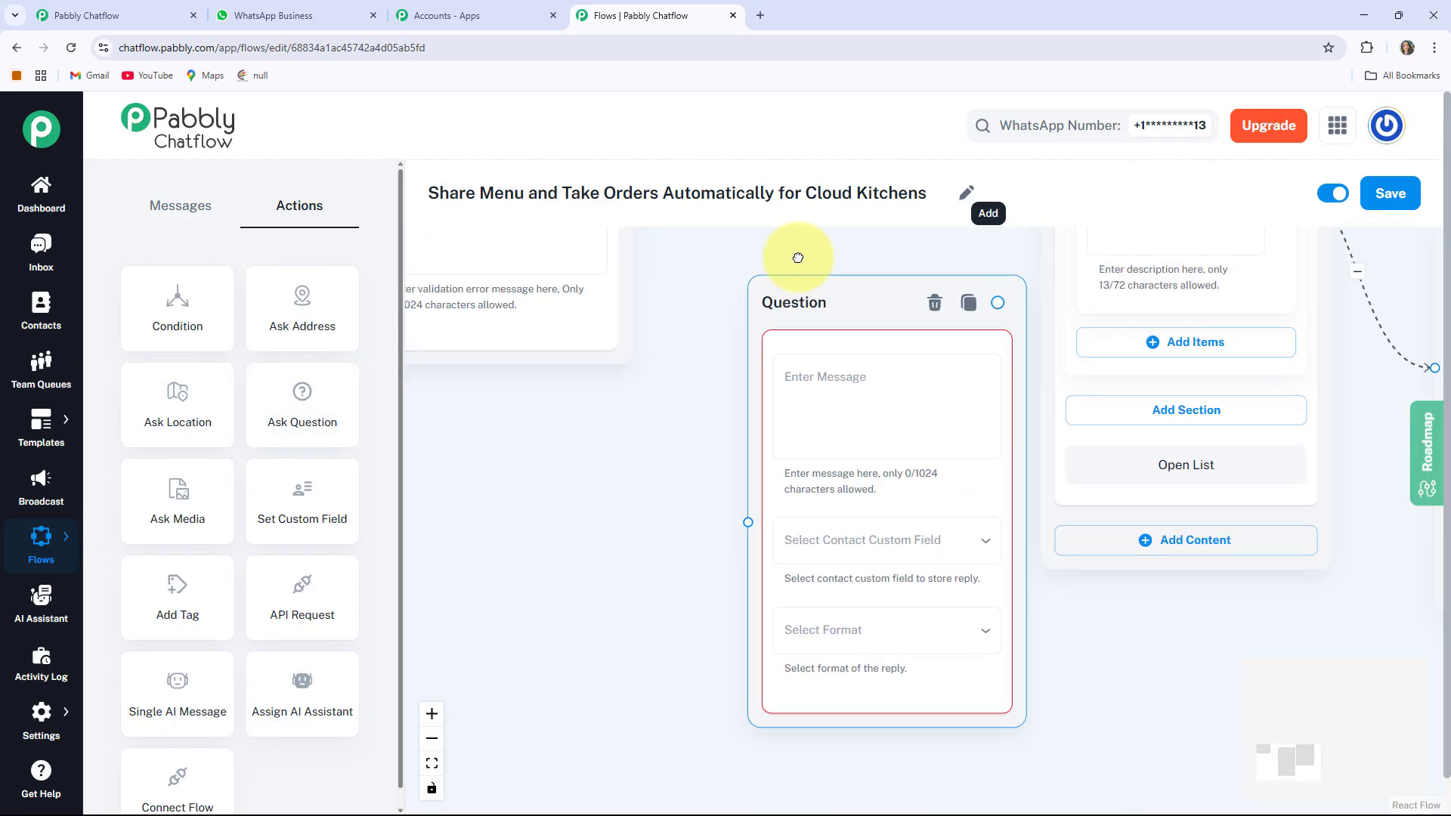
{"action": "scroll", "coordinate": [793, 253], "scroll_direction": "up", "scroll_amount": 3}
{"action": "left_click", "coordinate": [761, 554]}
{"action": "key", "text": "ctrl+v"}
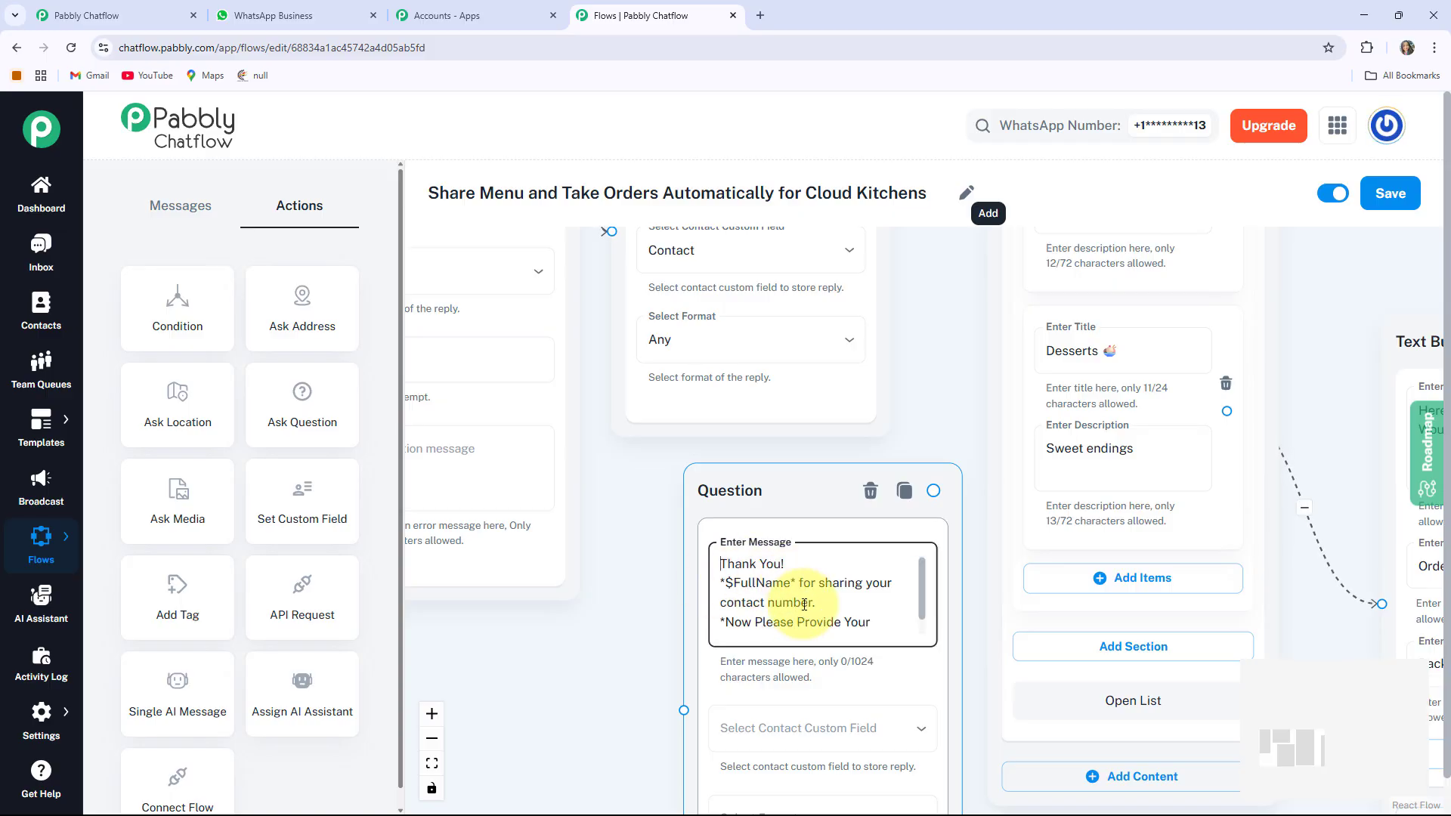
{"action": "scroll", "coordinate": [567, 514], "scroll_direction": "down", "scroll_amount": 3}
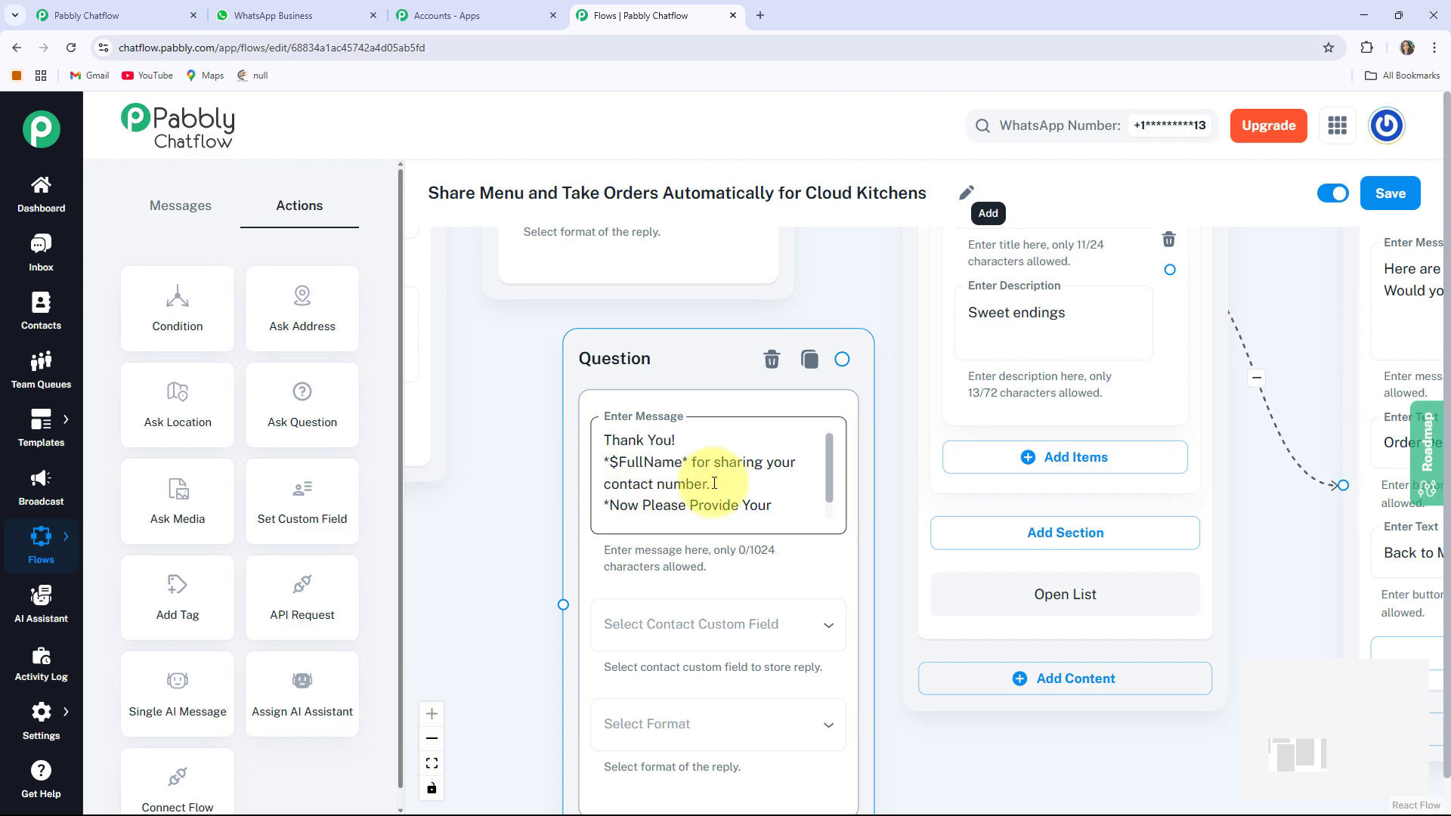
{"action": "key", "text": "Down"}
{"action": "key", "text": "Down"}
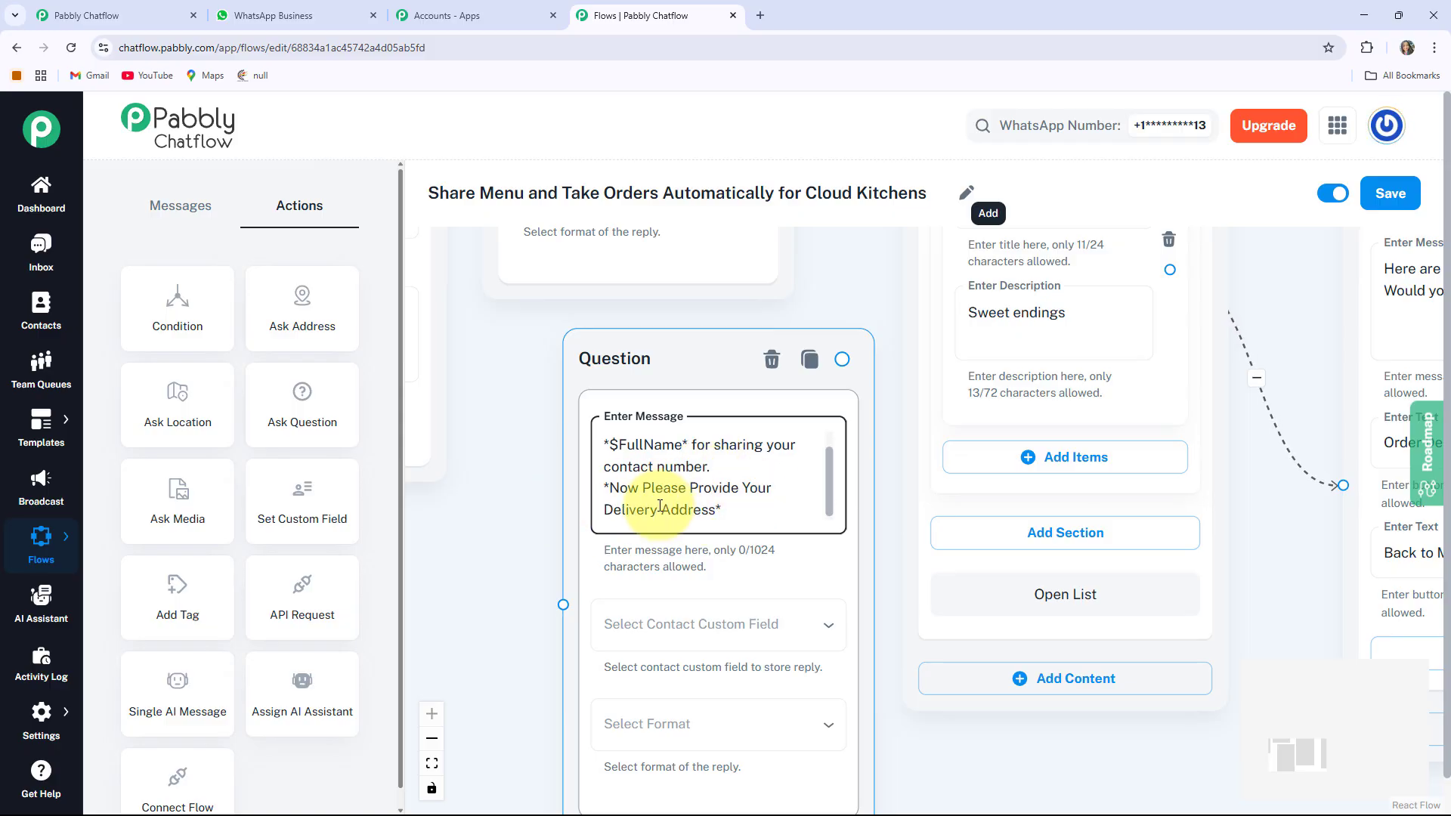
Store the address question's reply in the Address field with format Any
{"action": "left_click_drag", "start_coordinate": [484, 609], "coordinate": [417, 453]}
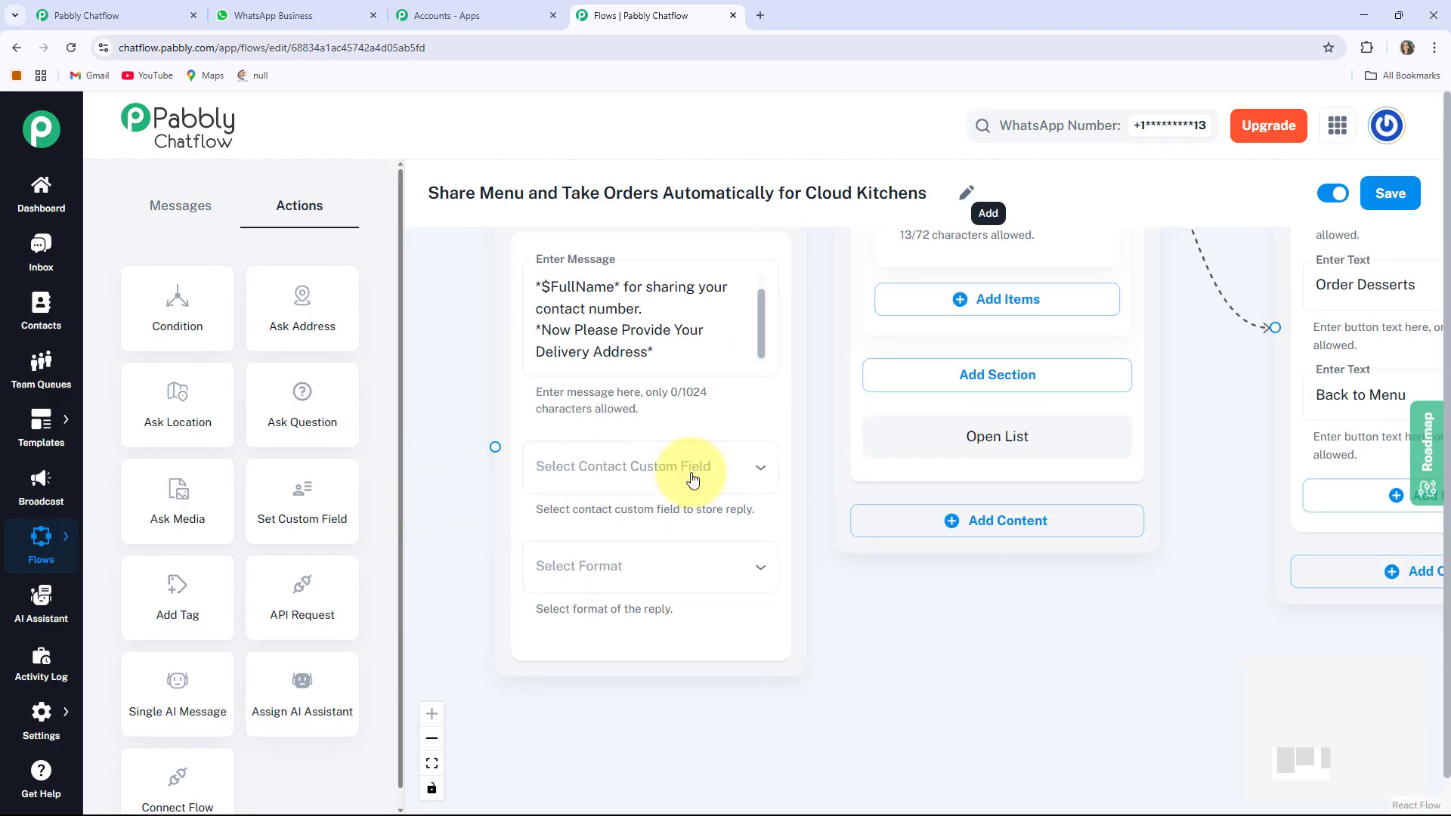
{"action": "left_click", "coordinate": [671, 478]}
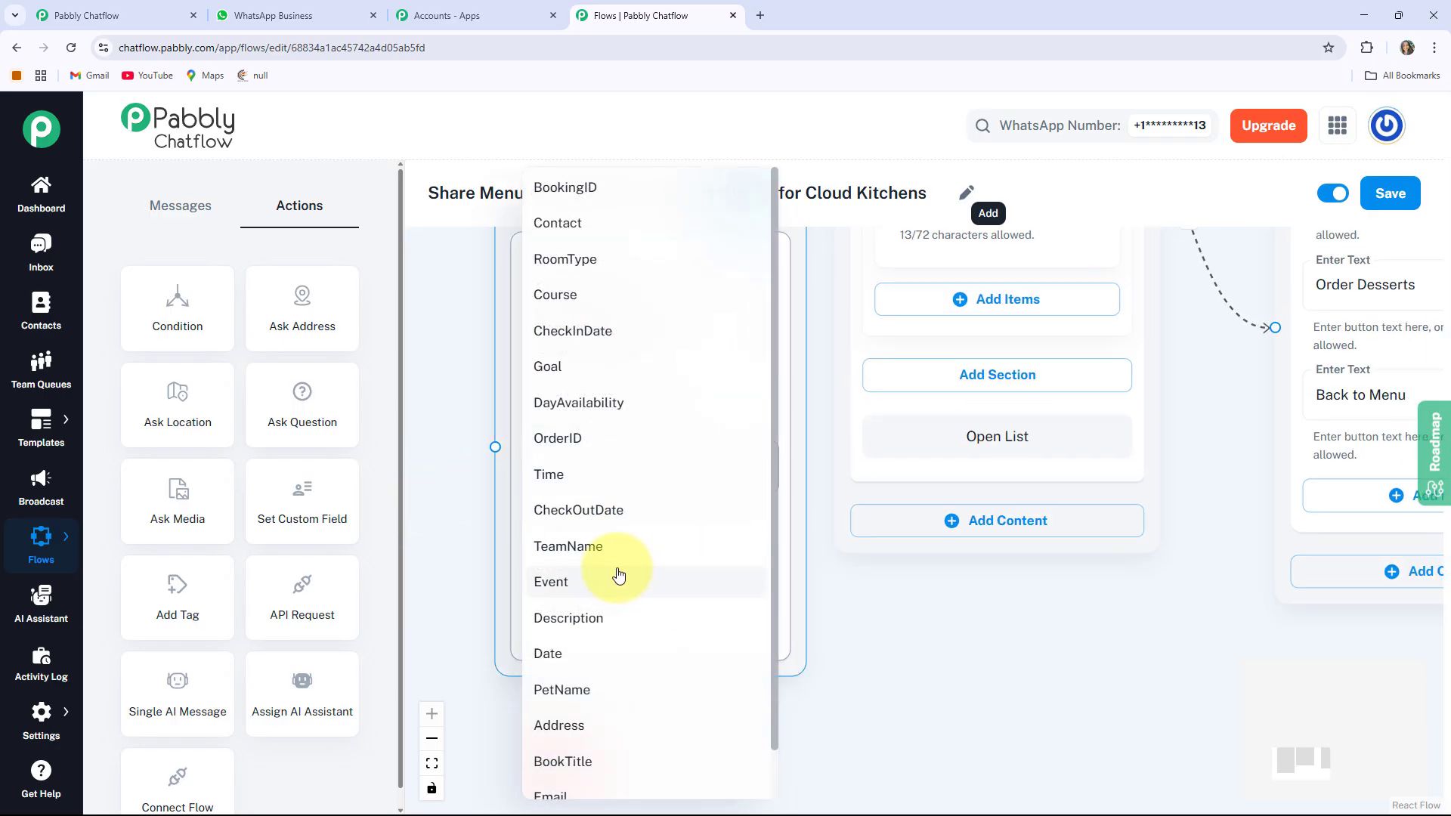
{"action": "scroll", "coordinate": [582, 626], "scroll_direction": "down", "scroll_amount": 1}
{"action": "left_click", "coordinate": [586, 672]}
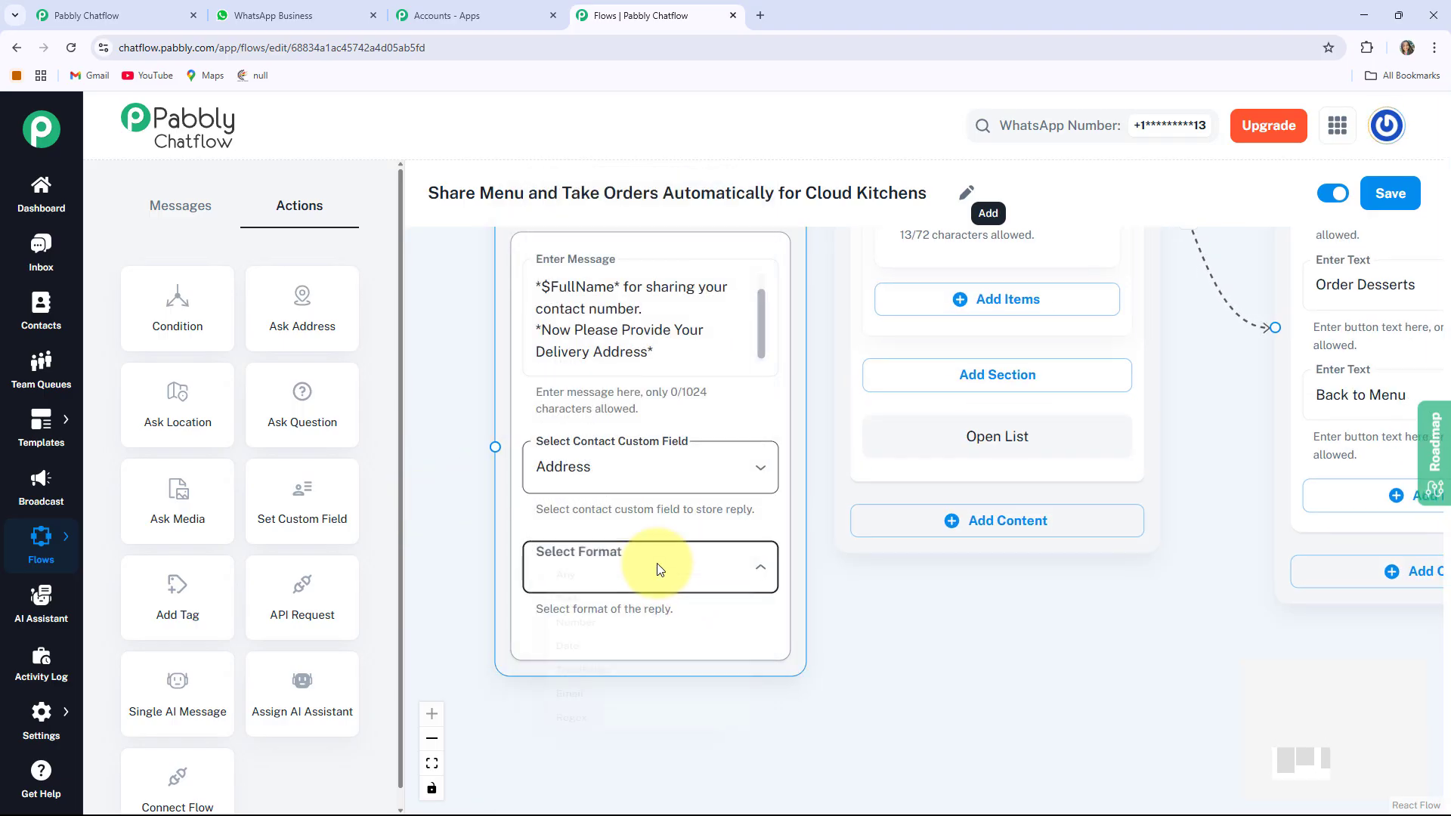
{"action": "left_click", "coordinate": [578, 568]}
{"action": "left_click", "coordinate": [575, 575]}
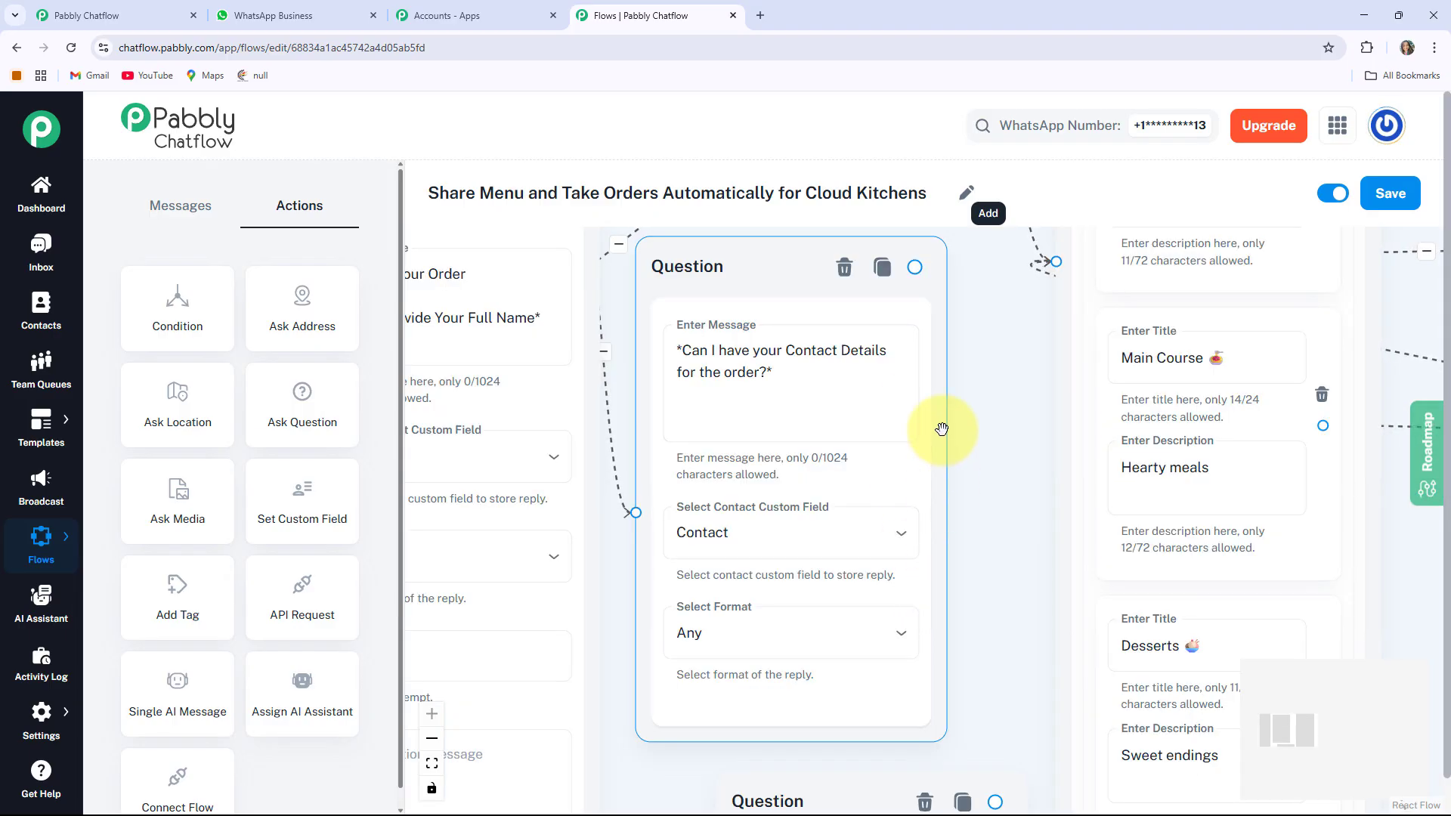
Reposition the contact question and drag a new step out of the address question
{"action": "left_click_drag", "start_coordinate": [918, 267], "coordinate": [716, 752]}
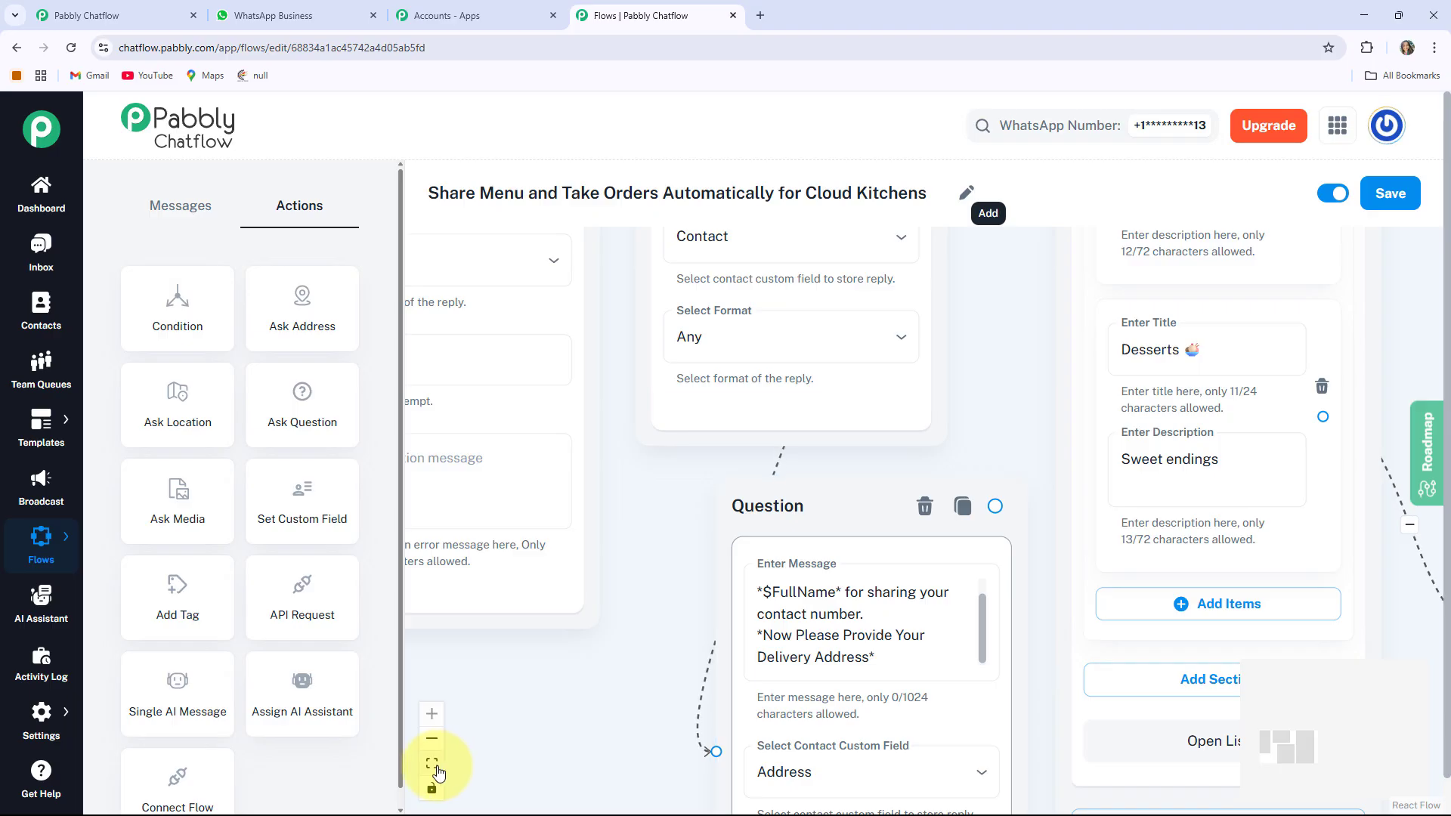
{"action": "left_click", "coordinate": [436, 767]}
{"action": "scroll", "coordinate": [832, 696], "scroll_direction": "up", "scroll_amount": 6}
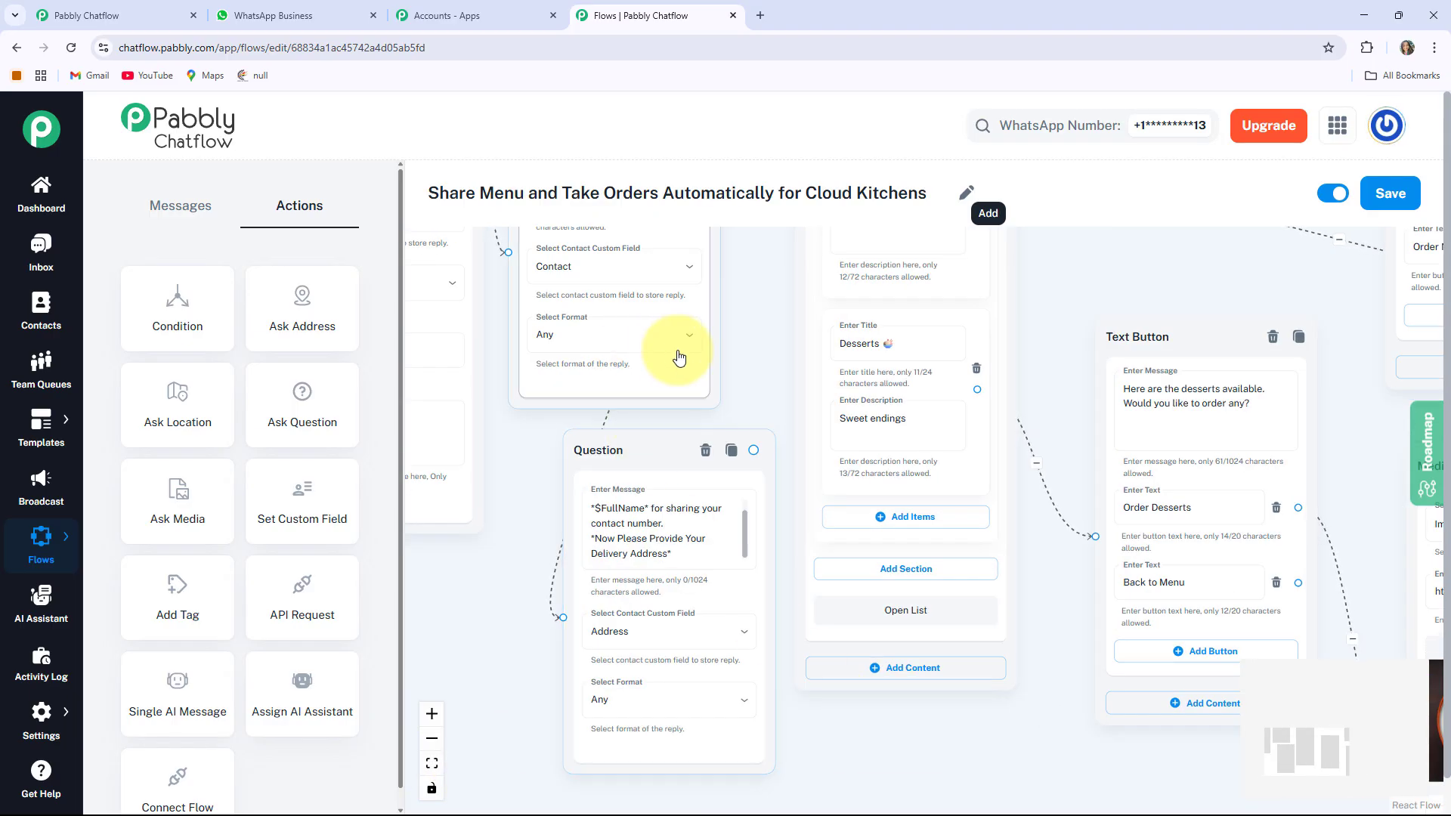
{"action": "left_click_drag", "start_coordinate": [528, 446], "coordinate": [580, 619]}
{"action": "left_click_drag", "start_coordinate": [648, 265], "coordinate": [616, 408]}
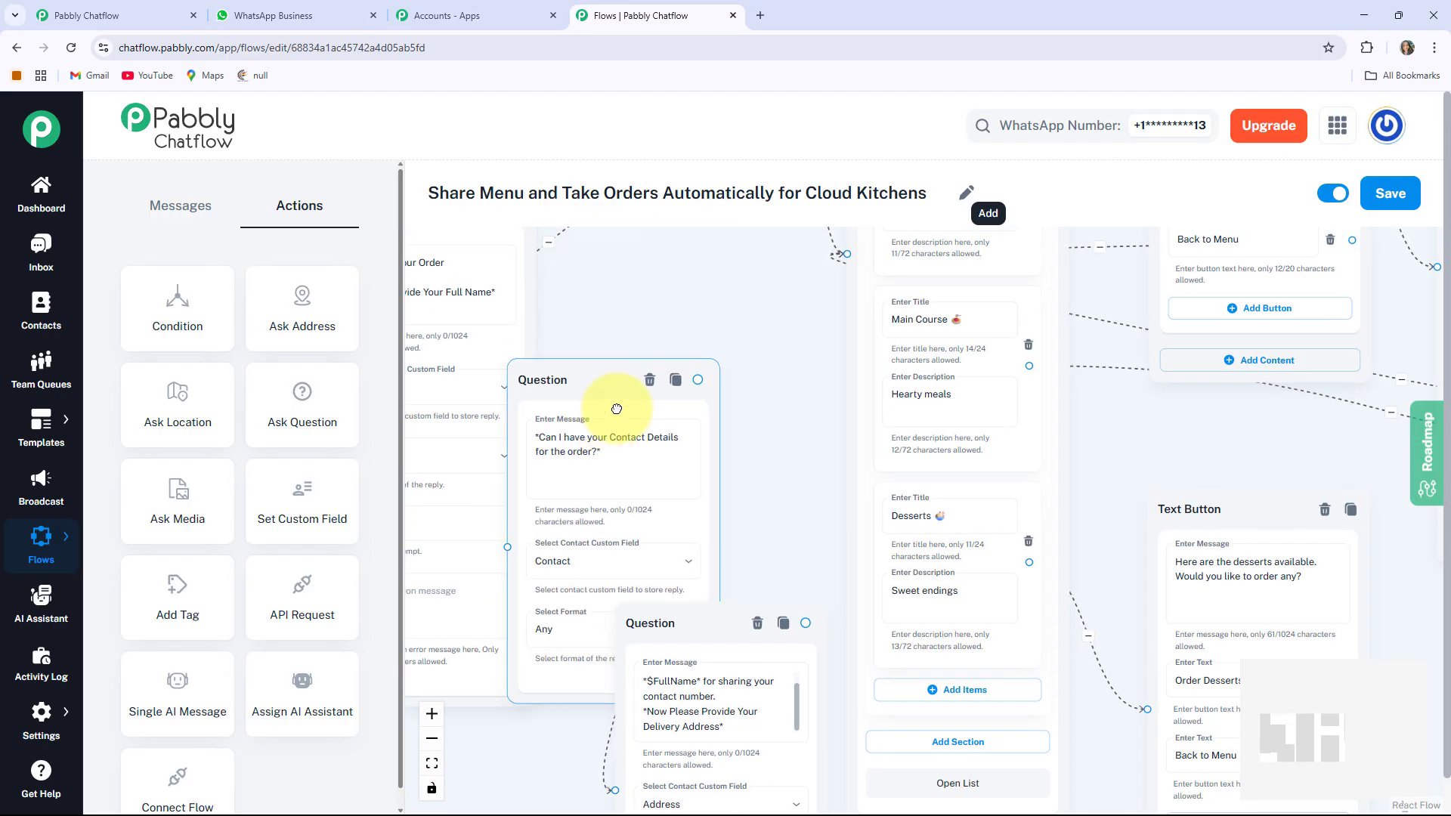
{"action": "left_click_drag", "start_coordinate": [617, 409], "coordinate": [695, 527]}
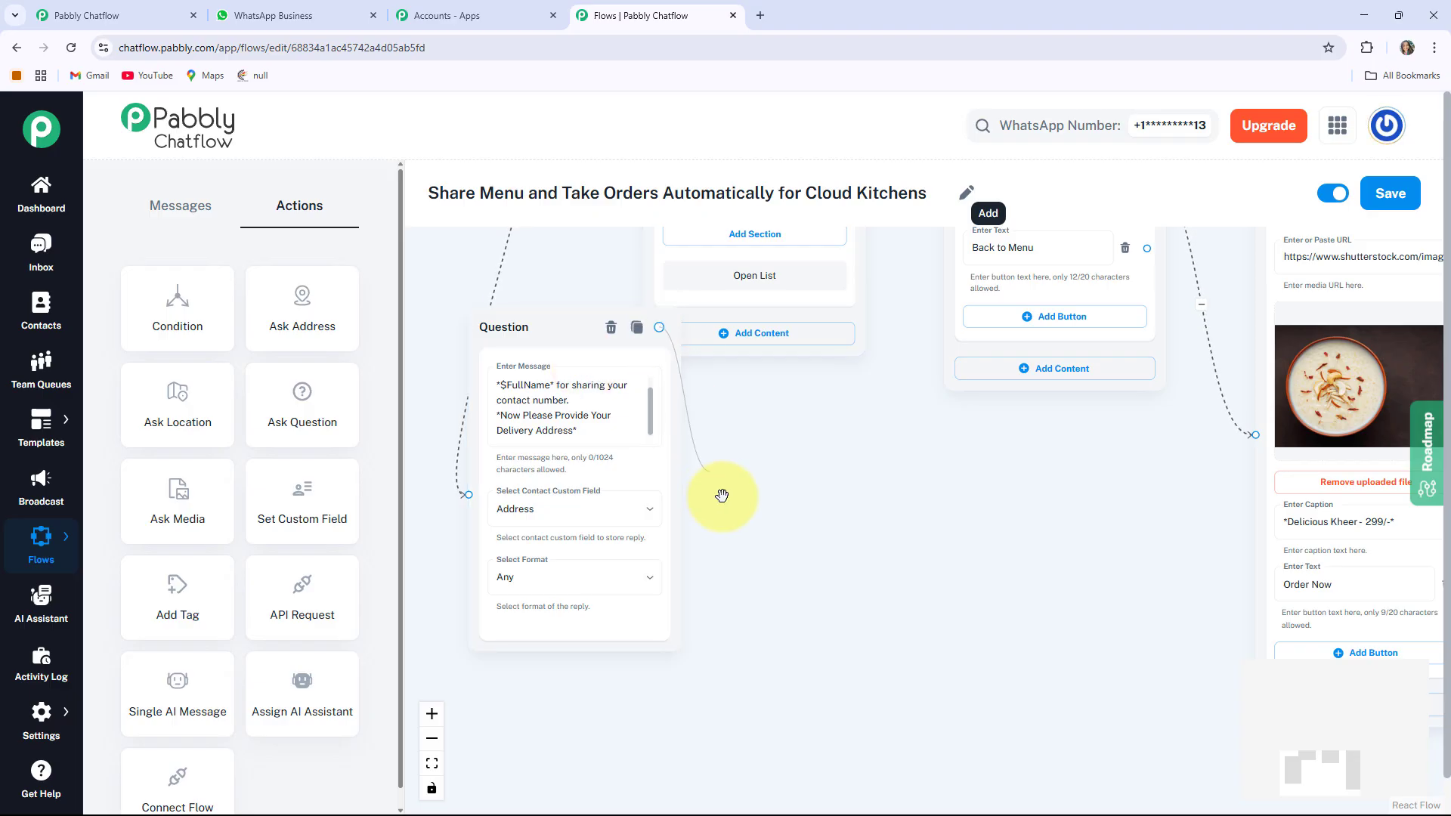
{"action": "left_click_drag", "start_coordinate": [806, 530], "coordinate": [807, 532]}
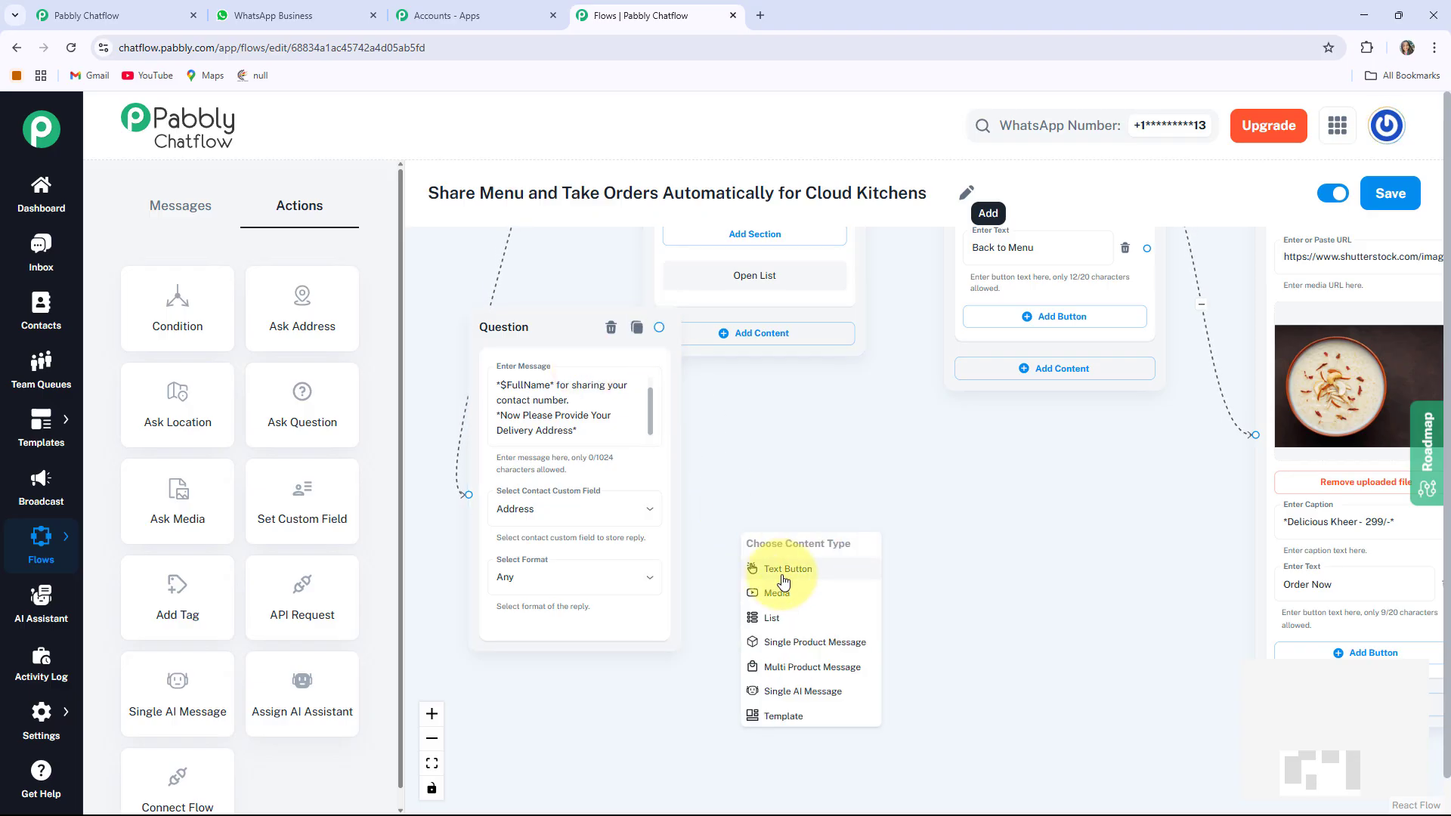
Add a Text Button thanking *$FullName* for the order and showing Delivery Address: *$Address*
{"action": "left_click", "coordinate": [784, 575]}
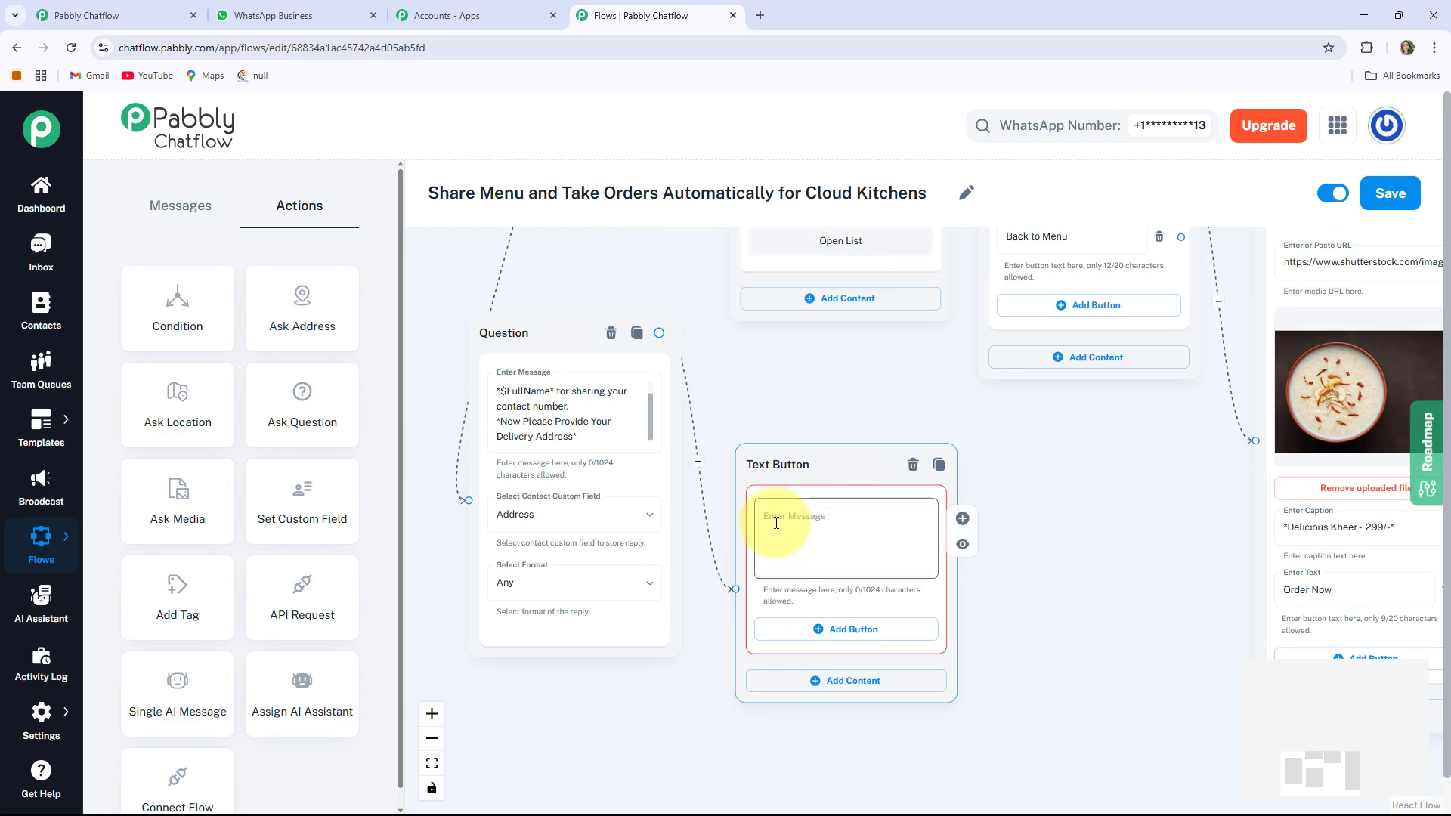
{"action": "left_click", "coordinate": [776, 523]}
{"action": "key", "text": "ctrl+v"}
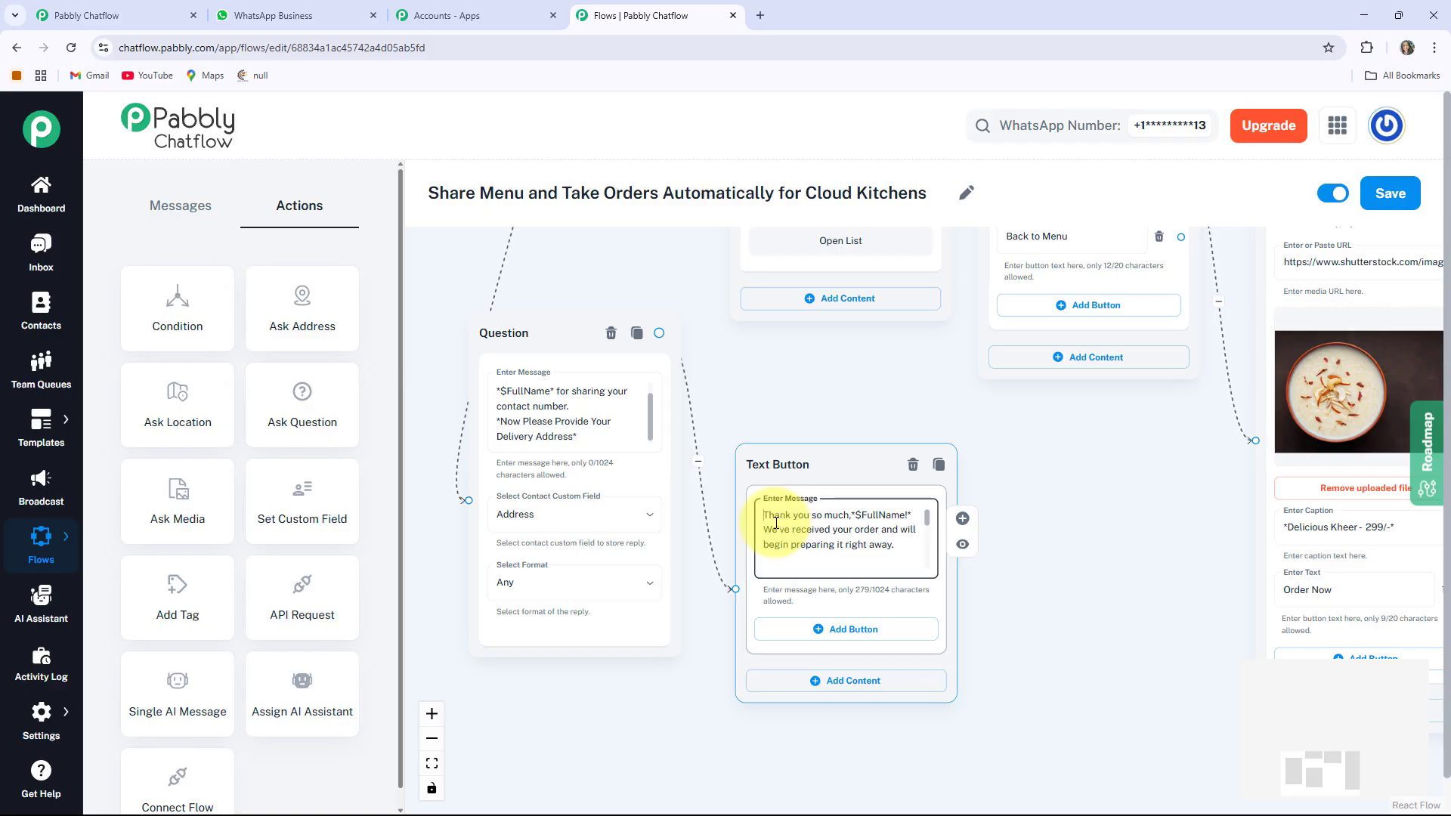
{"action": "scroll", "coordinate": [776, 522], "scroll_direction": "down", "scroll_amount": 1}
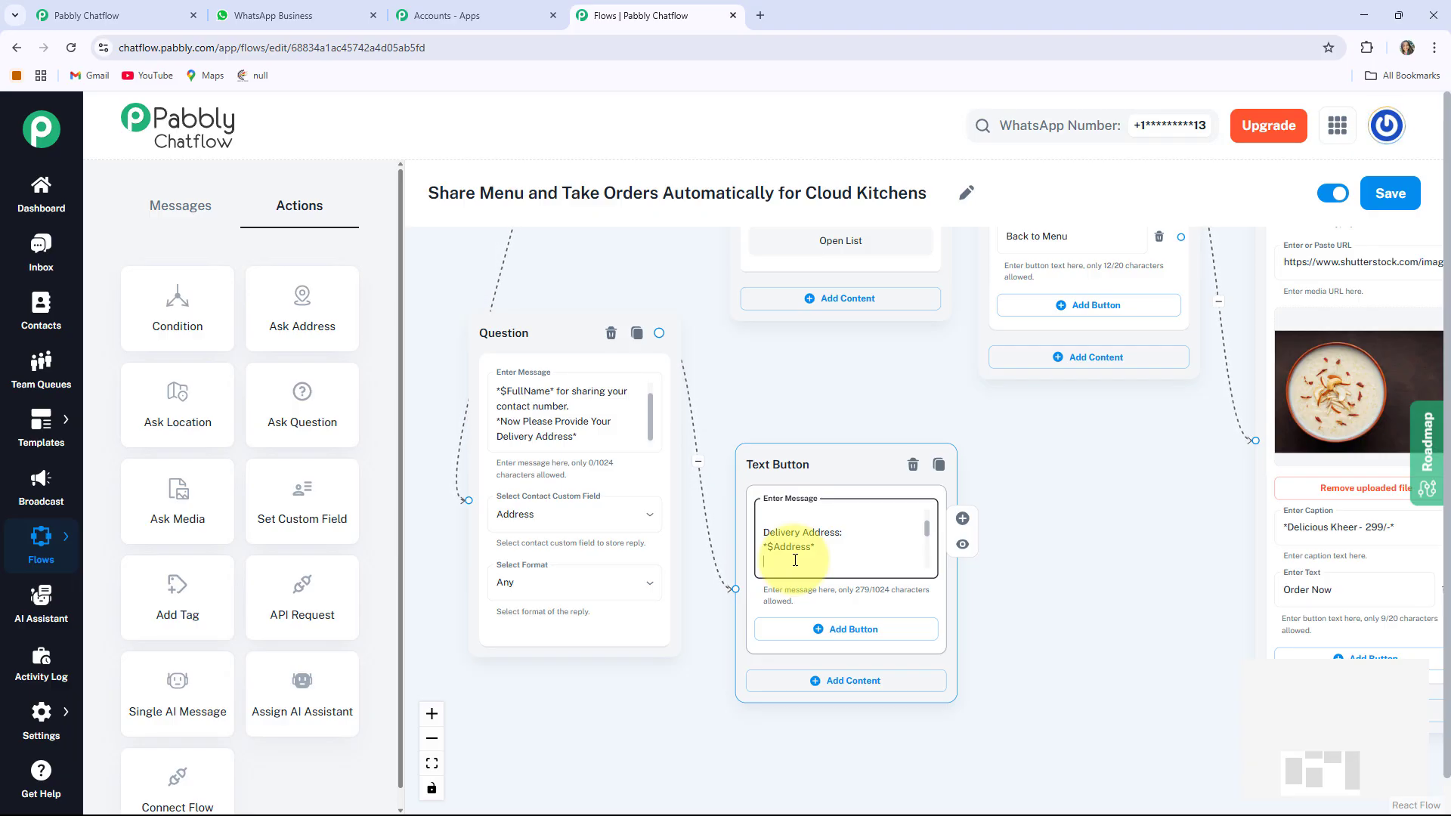
{"action": "scroll", "coordinate": [1088, 684], "scroll_direction": "down", "scroll_amount": 5}
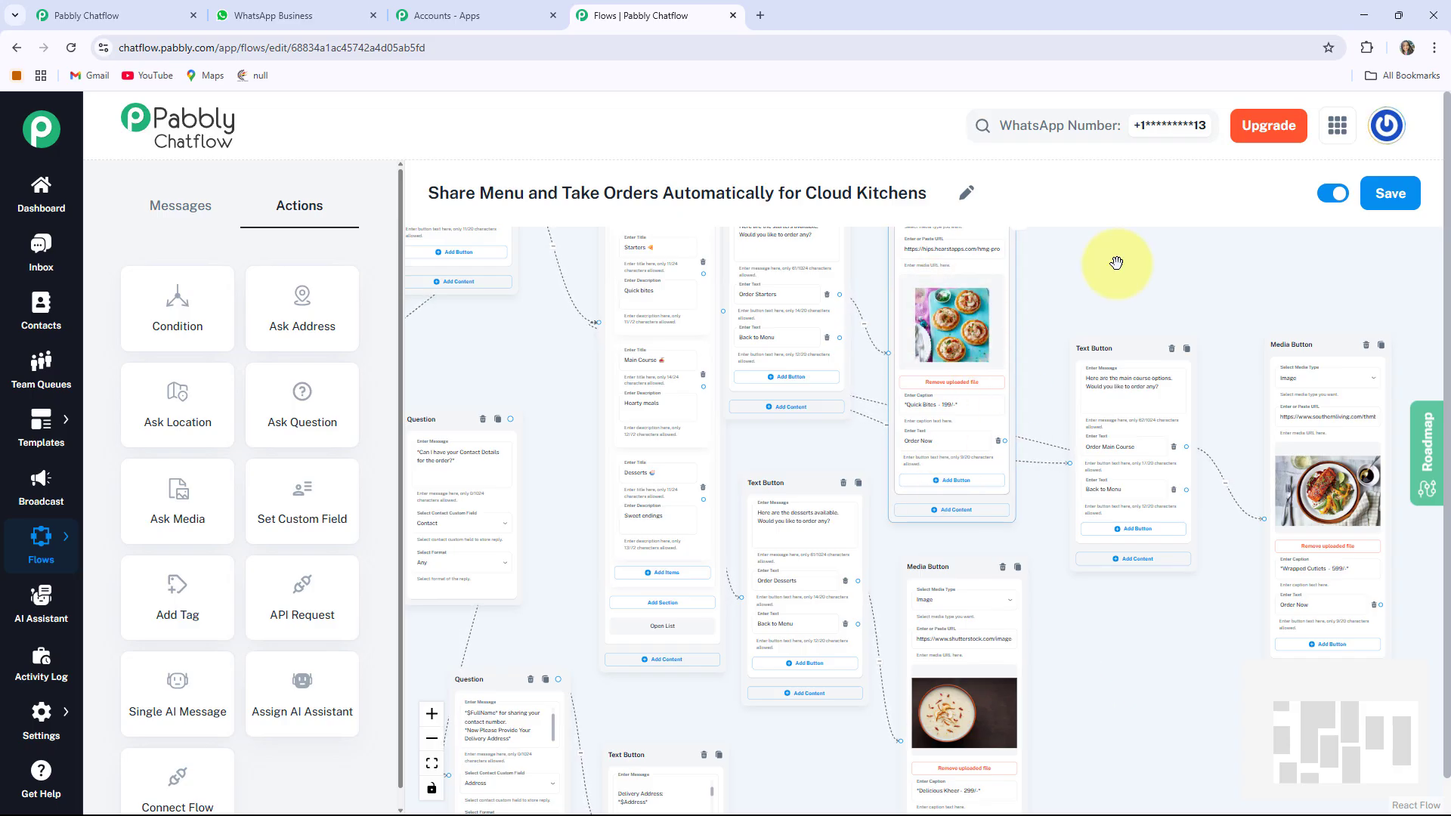
Arrange the name, contact and address question nodes into a tidy layout
{"action": "left_click_drag", "start_coordinate": [1123, 647], "coordinate": [1184, 508]}
{"action": "left_click_drag", "start_coordinate": [938, 240], "coordinate": [858, 460]}
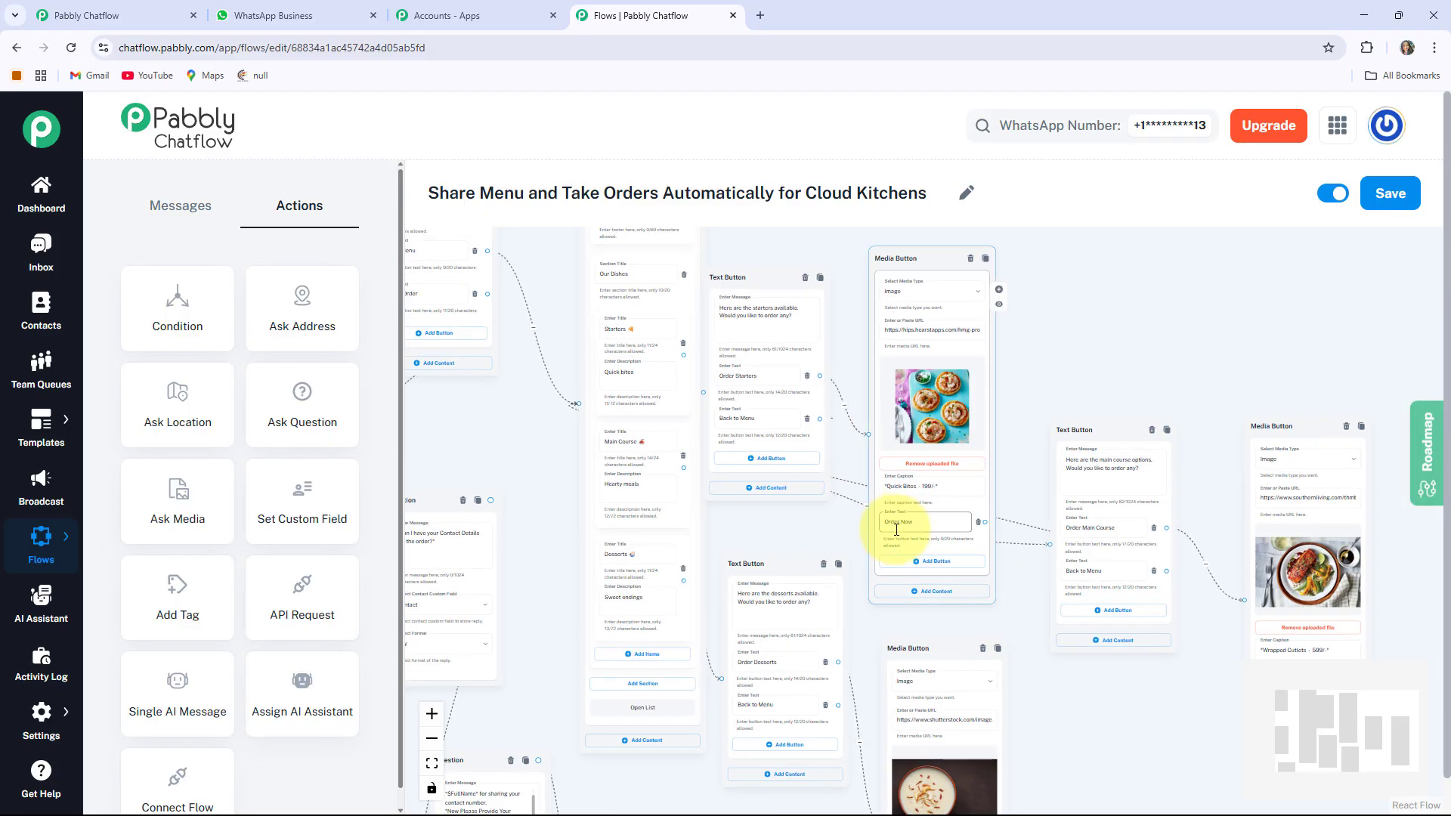
{"action": "left_click_drag", "start_coordinate": [1055, 677], "coordinate": [1105, 503]}
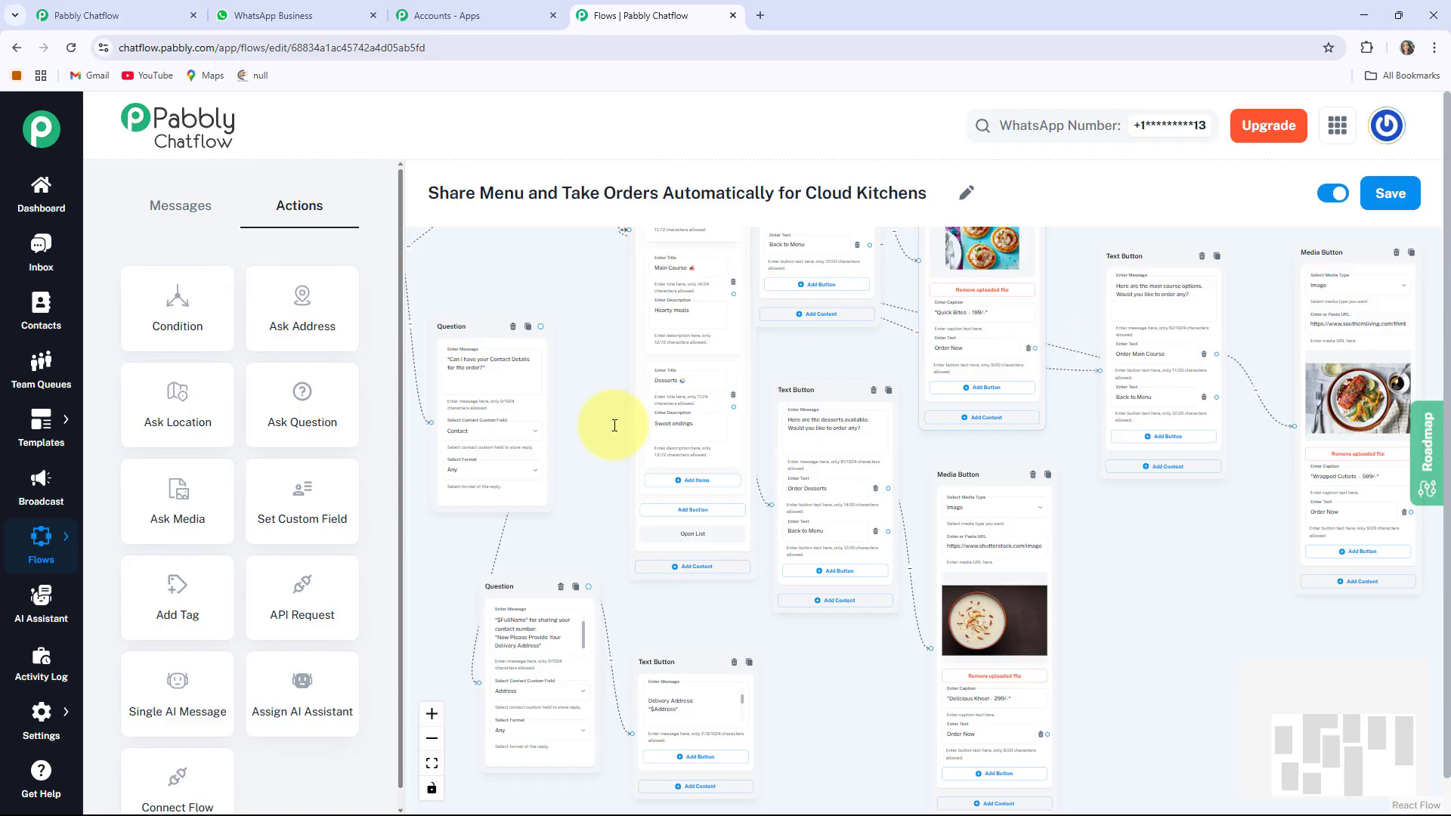
{"action": "left_click_drag", "start_coordinate": [561, 516], "coordinate": [725, 639]}
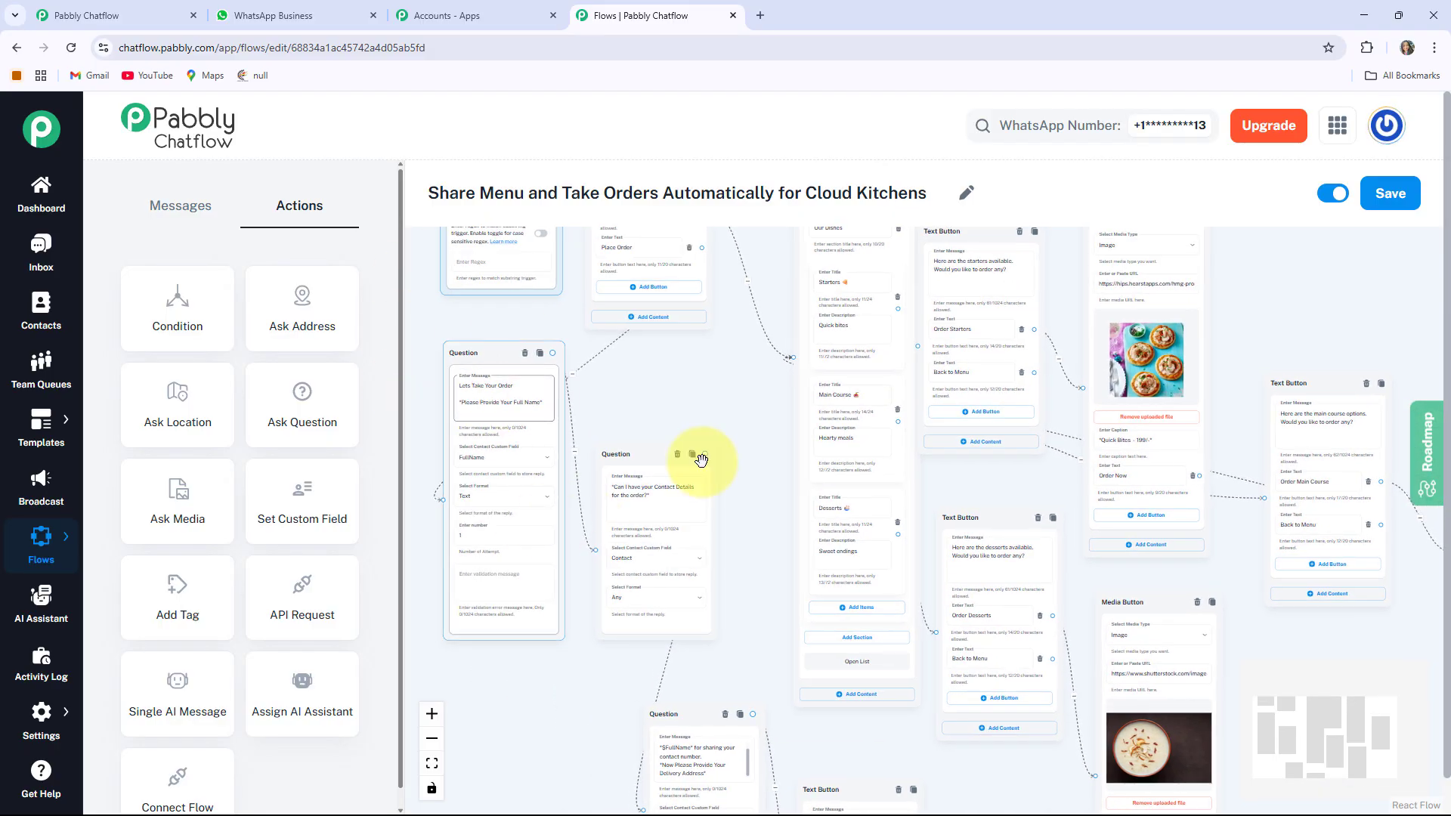
{"action": "left_click_drag", "start_coordinate": [632, 445], "coordinate": [670, 493]}
{"action": "left_click_drag", "start_coordinate": [506, 365], "coordinate": [559, 370]}
{"action": "left_click_drag", "start_coordinate": [663, 492], "coordinate": [641, 288]}
{"action": "left_click_drag", "start_coordinate": [715, 630], "coordinate": [719, 514]}
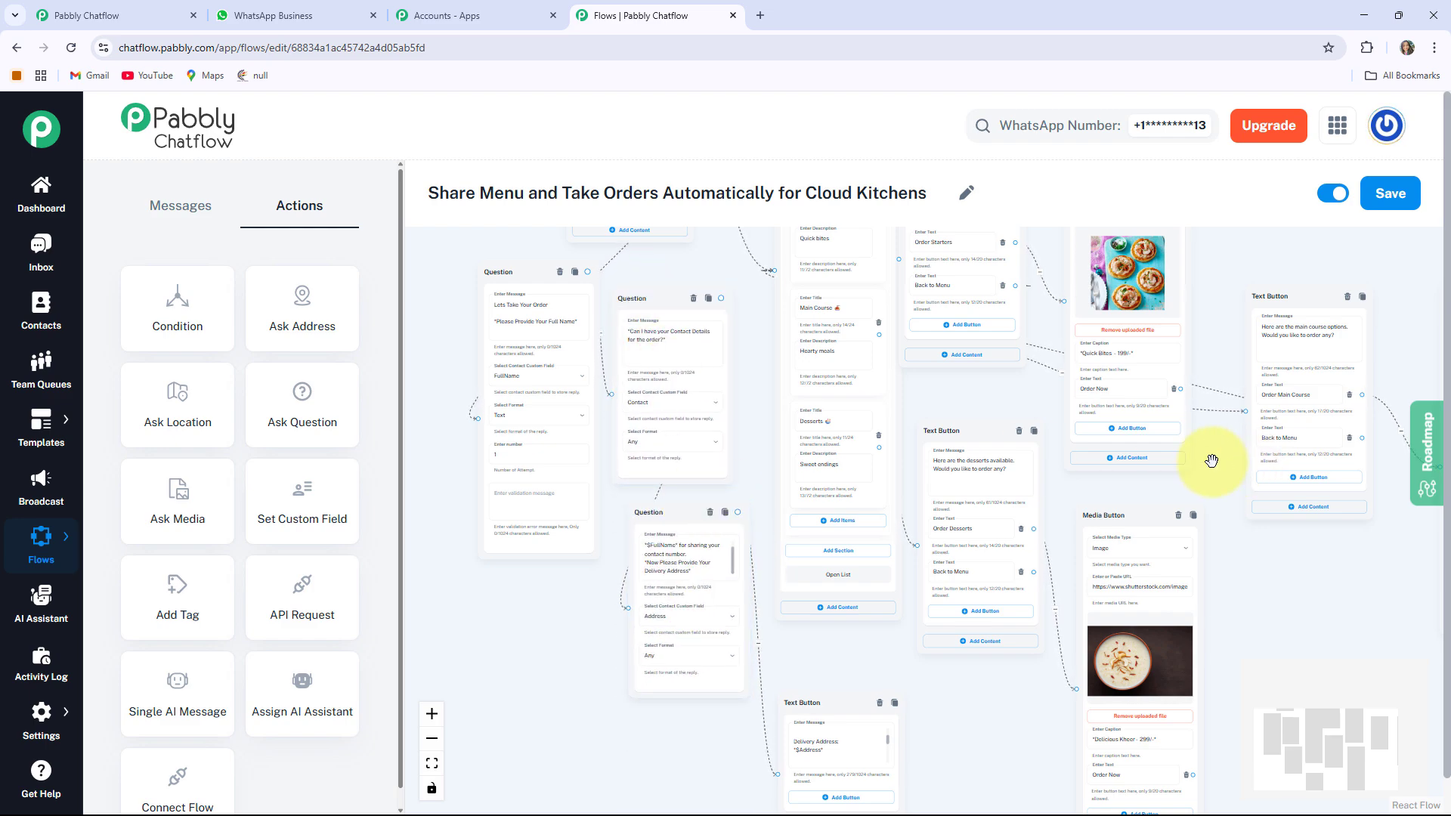
Link Order Now to the full-name question and fit the whole flow in view
{"action": "left_click_drag", "start_coordinate": [1008, 394], "coordinate": [624, 508]}
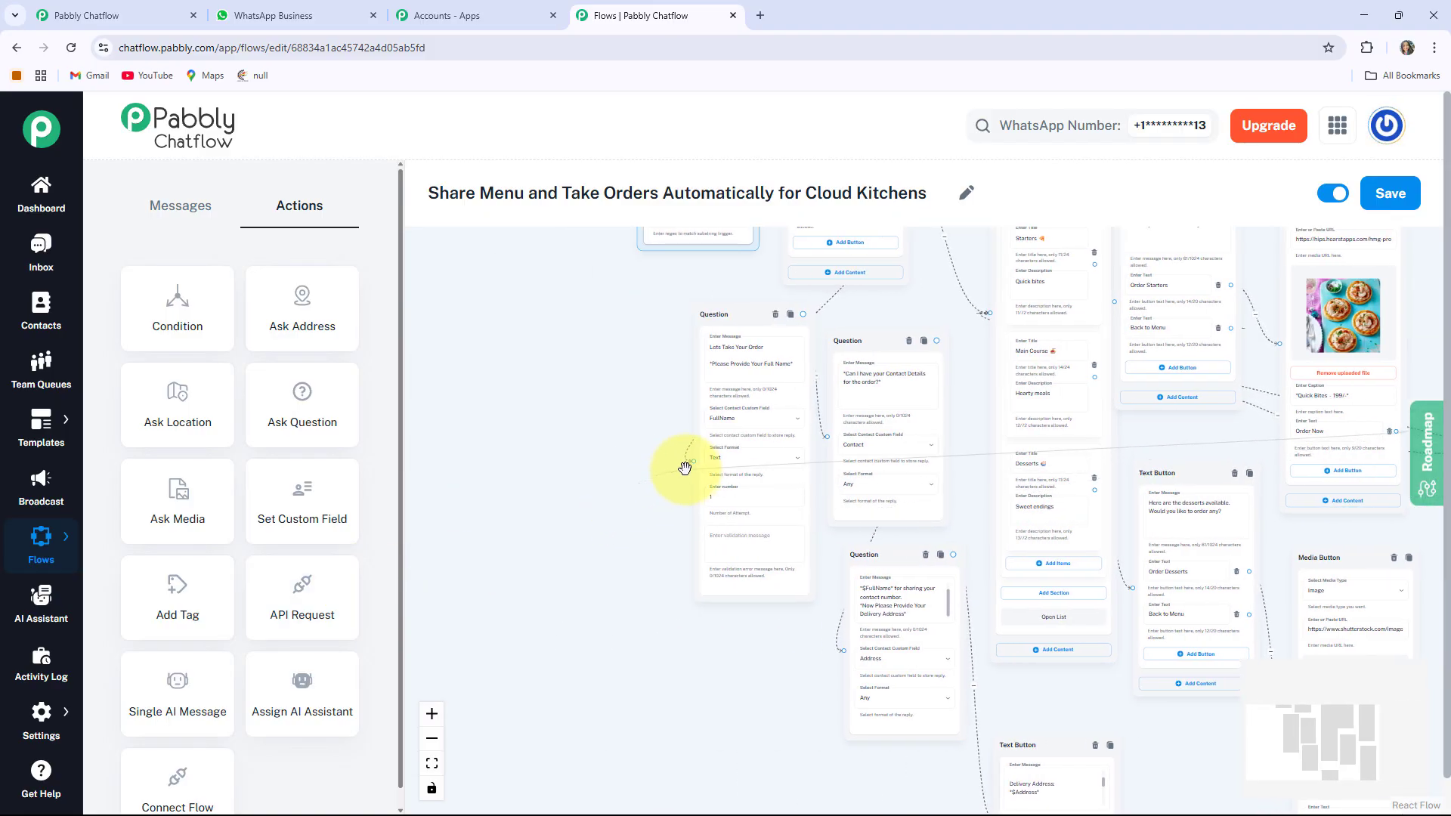
{"action": "left_click_drag", "start_coordinate": [685, 468], "coordinate": [694, 462]}
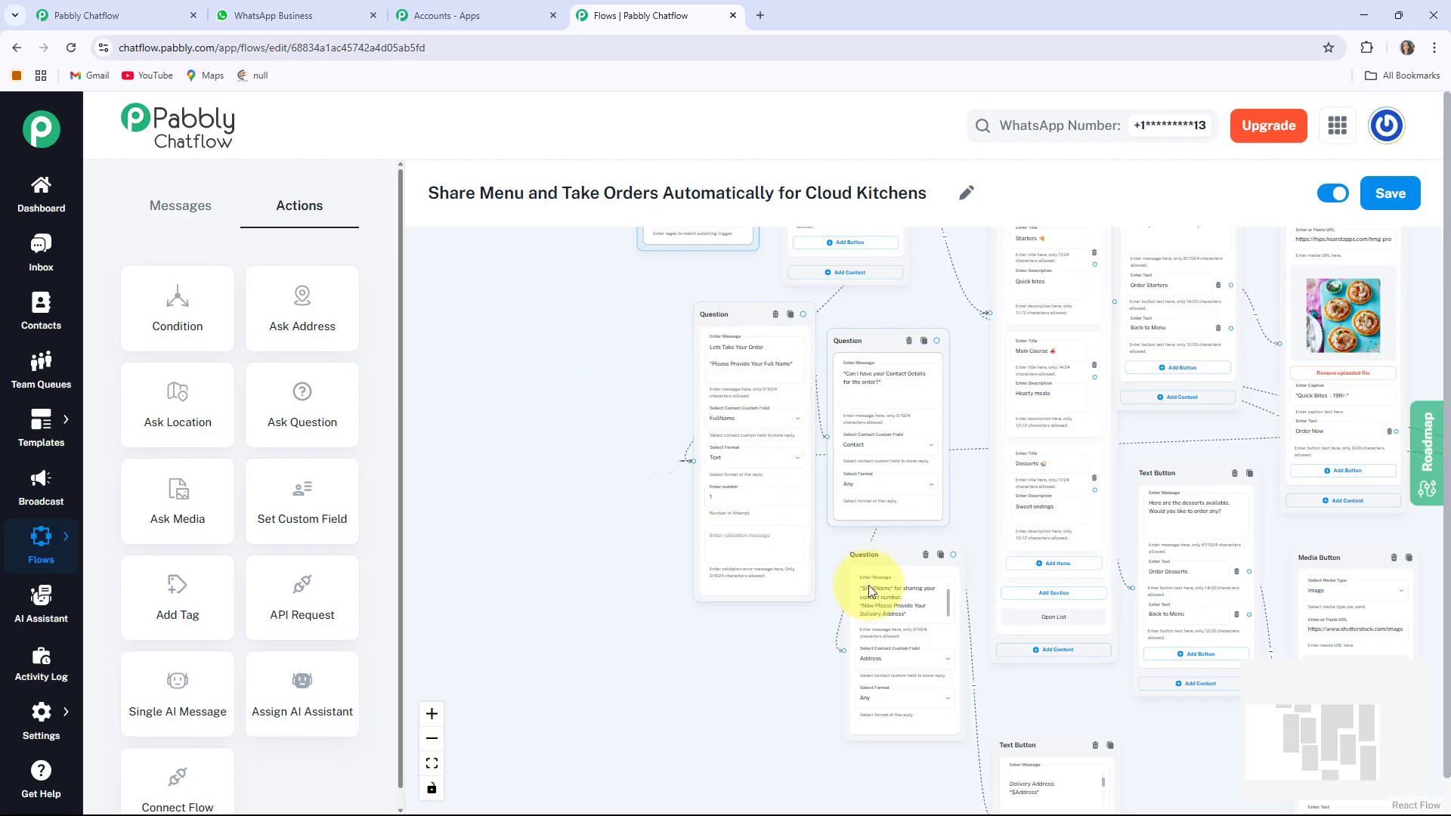
{"action": "left_click_drag", "start_coordinate": [1054, 684], "coordinate": [596, 607]}
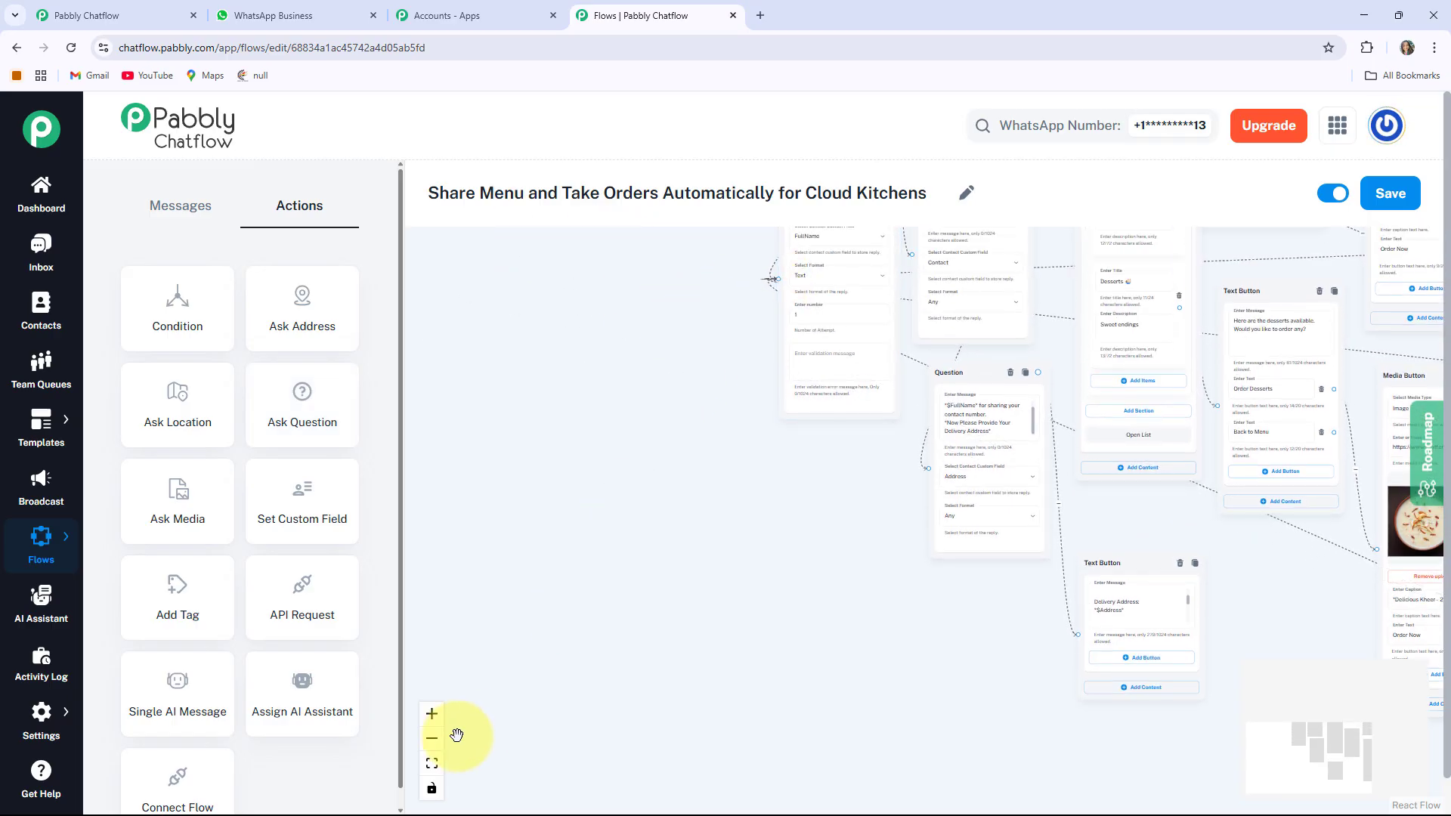
{"action": "left_click", "coordinate": [432, 765]}
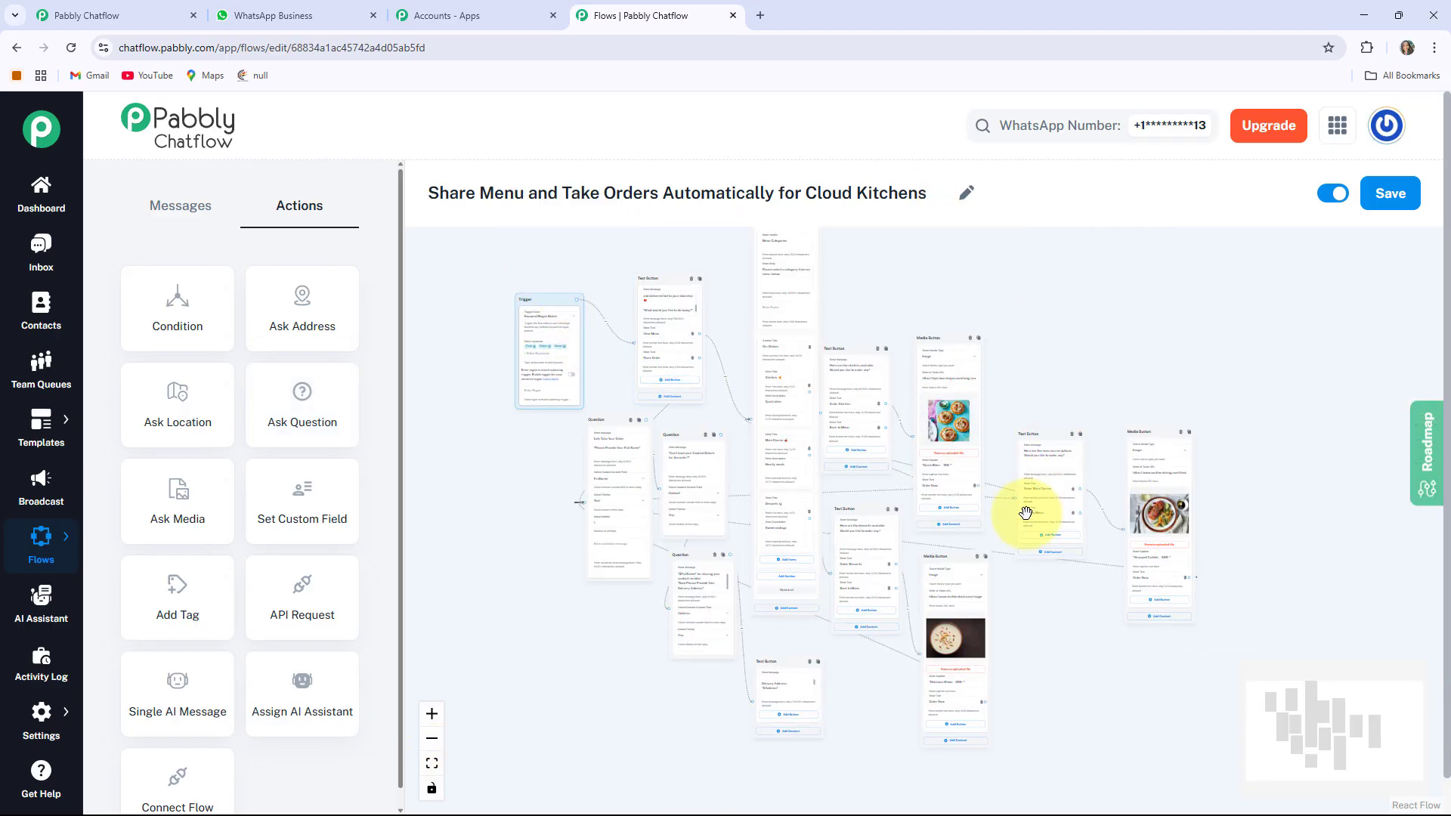
Save the food-ordering flow until 'Flow updated successfully' appears
{"action": "left_click", "coordinate": [786, 596]}
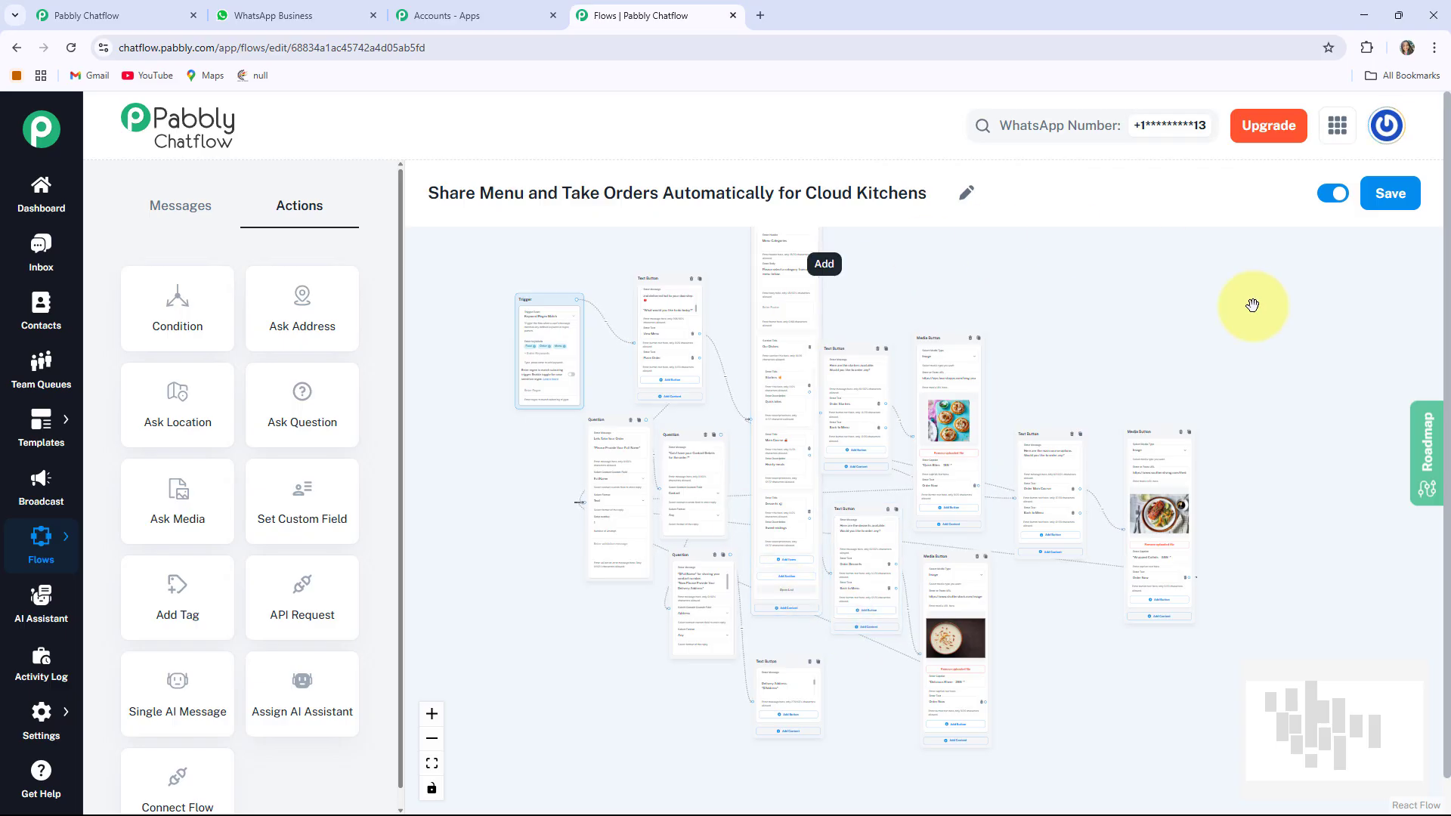
{"action": "left_click", "coordinate": [1394, 198]}
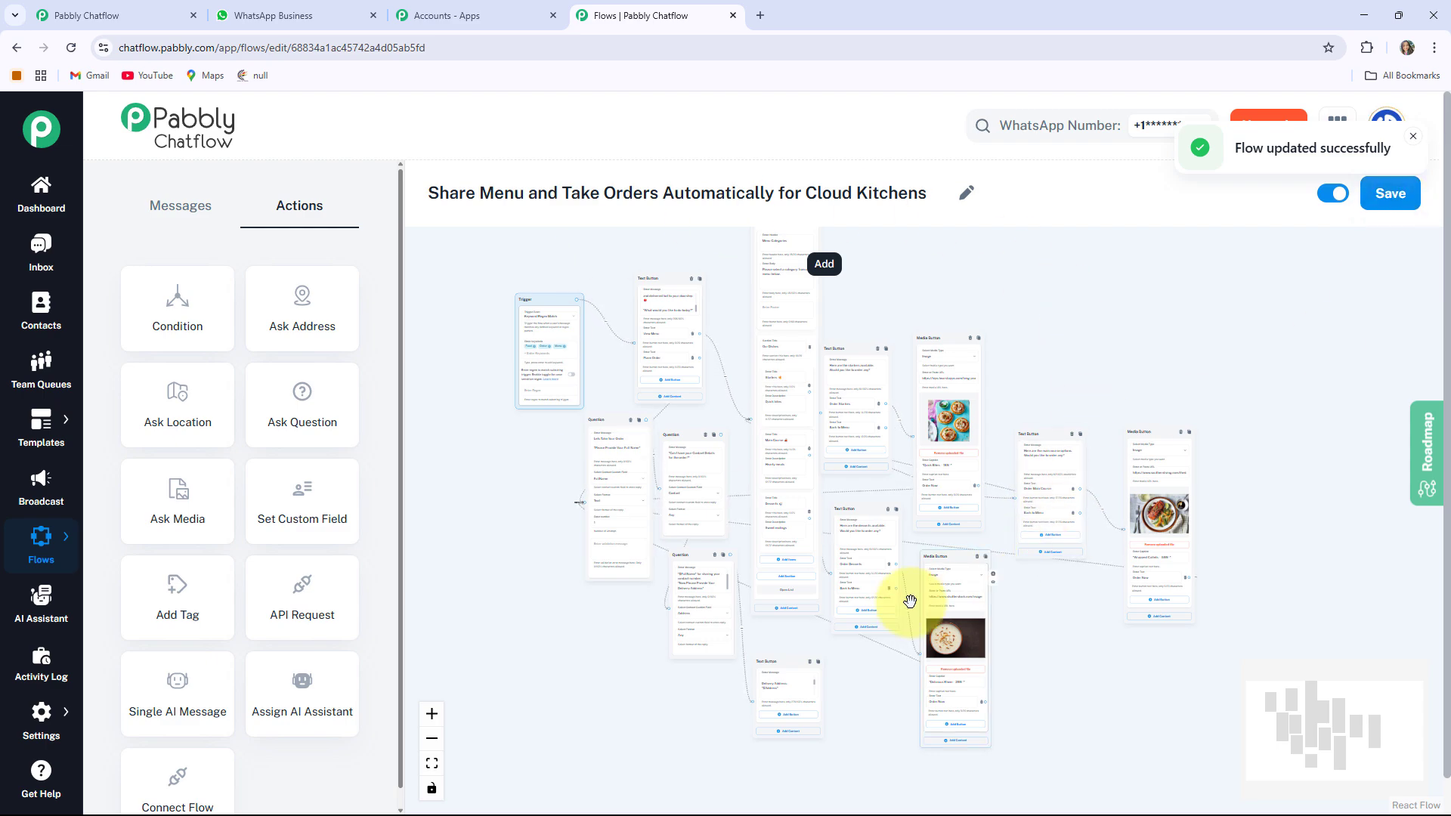
{"action": "left_click", "coordinate": [310, 20]}
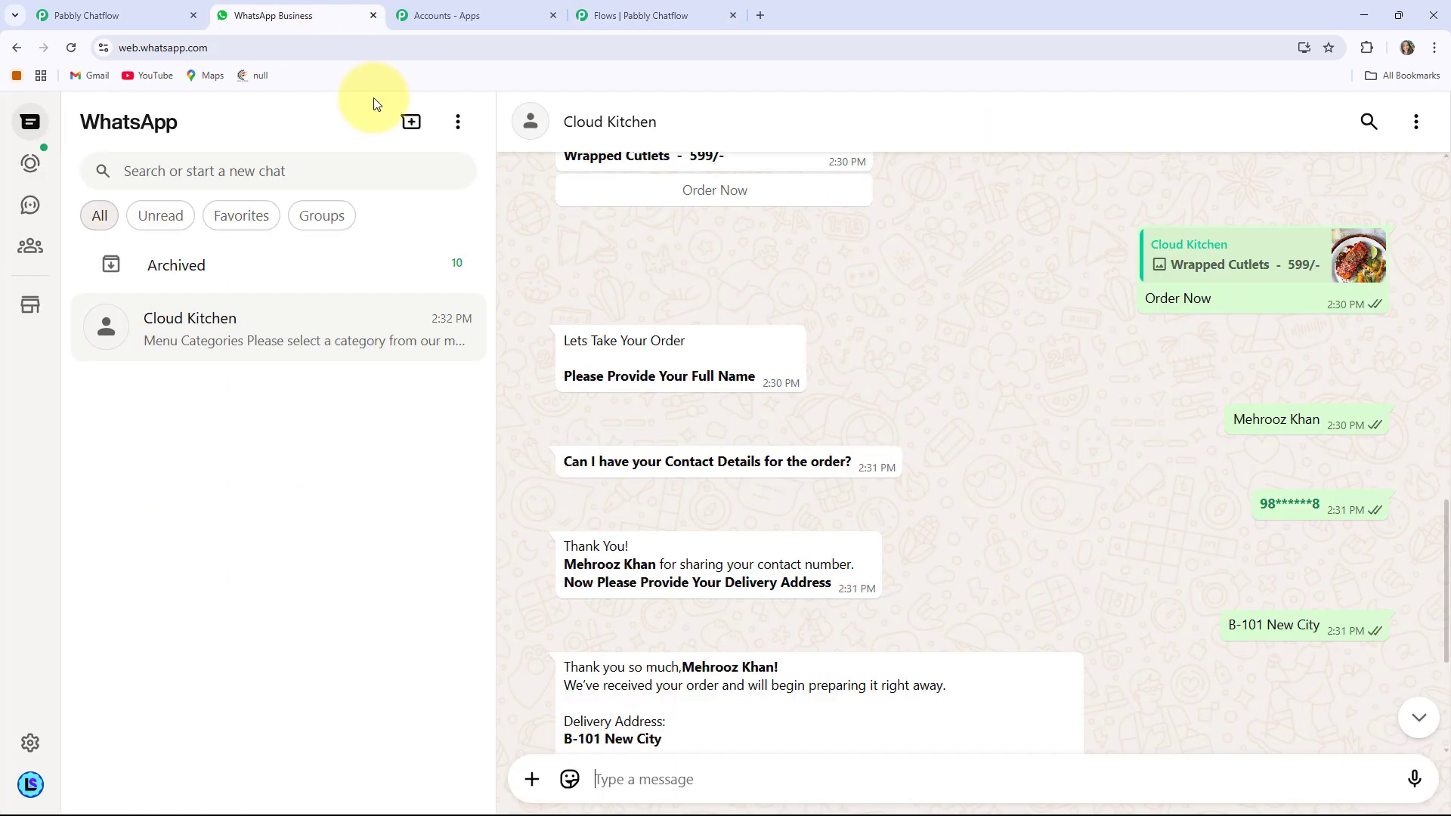
{"action": "scroll", "coordinate": [861, 519], "scroll_direction": "up", "scroll_amount": 3}
{"action": "scroll", "coordinate": [886, 554], "scroll_direction": "down", "scroll_amount": 2}
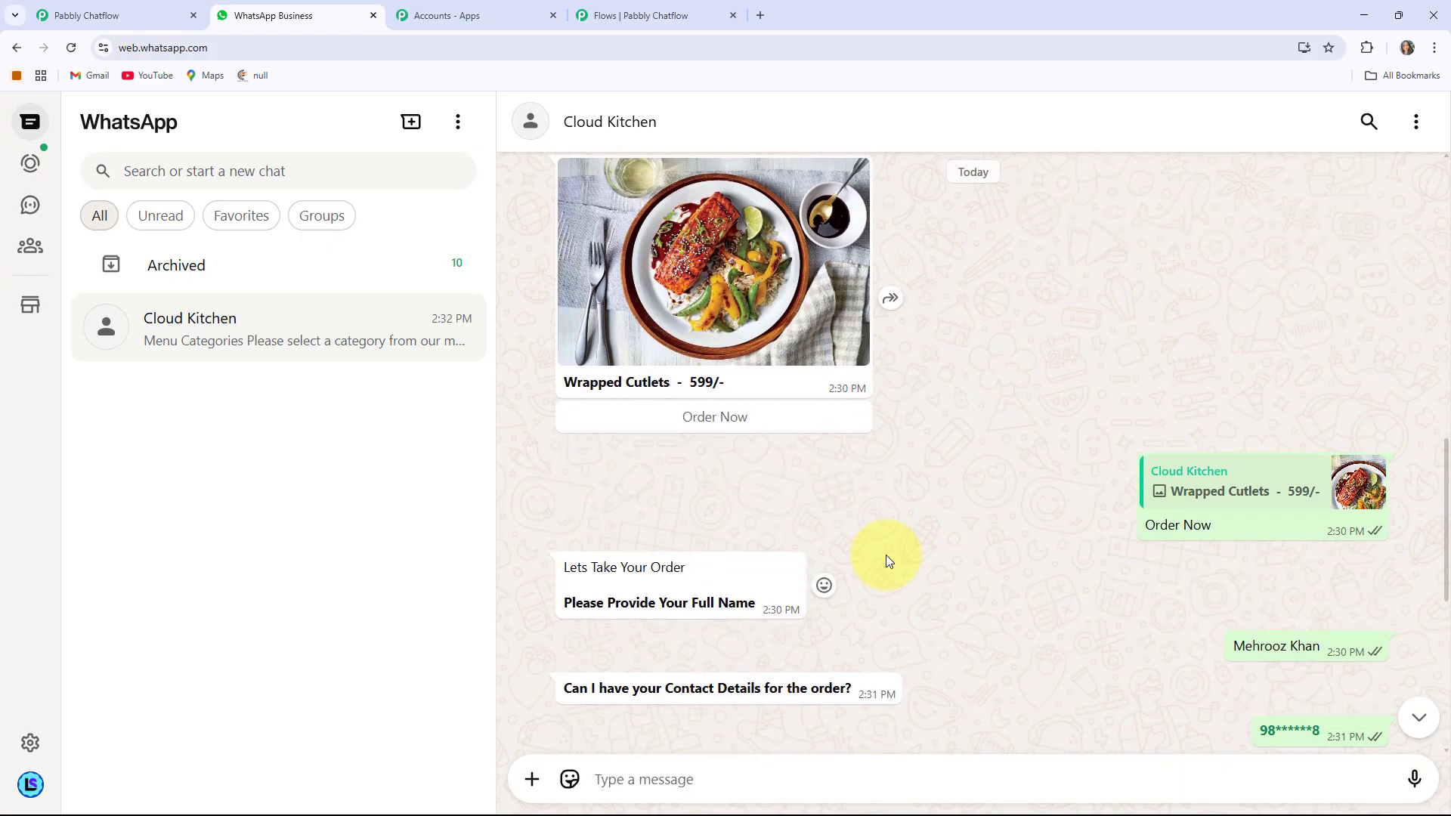
{"action": "scroll", "coordinate": [885, 555], "scroll_direction": "up", "scroll_amount": 4}
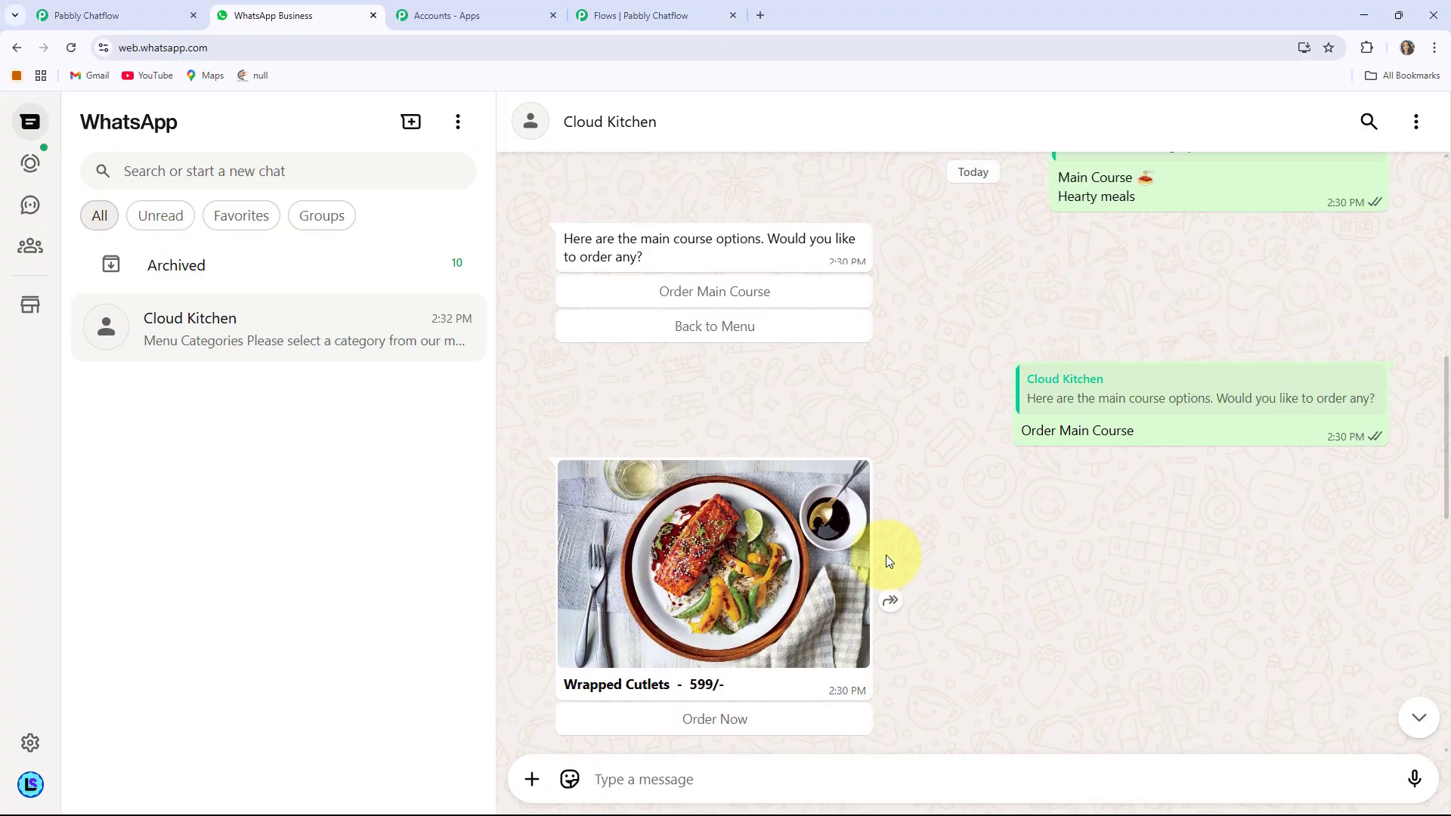
{"action": "scroll", "coordinate": [885, 554], "scroll_direction": "up", "scroll_amount": 5}
{"action": "scroll", "coordinate": [886, 554], "scroll_direction": "down", "scroll_amount": 9}
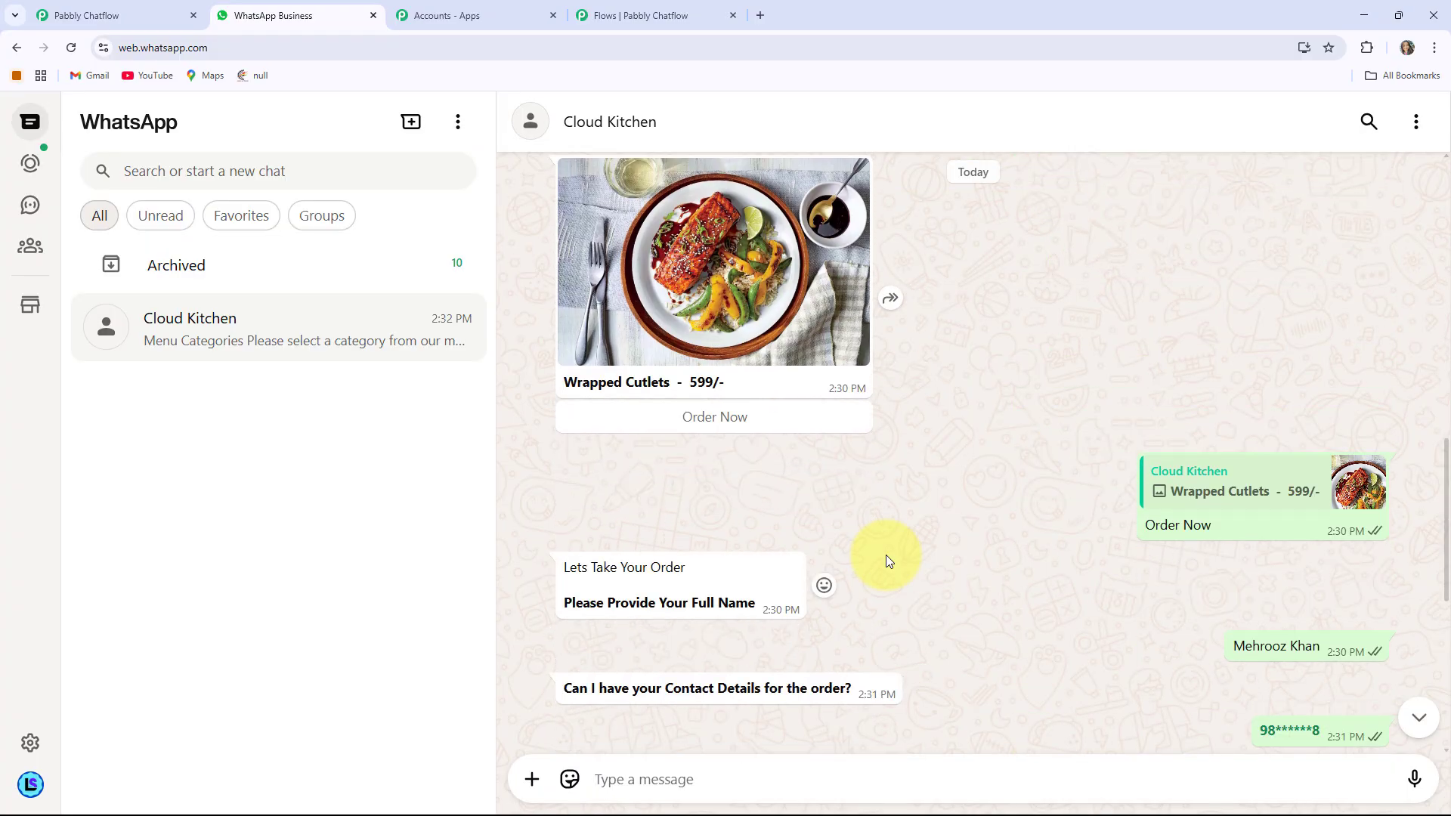
{"action": "scroll", "coordinate": [885, 555], "scroll_direction": "down", "scroll_amount": 4}
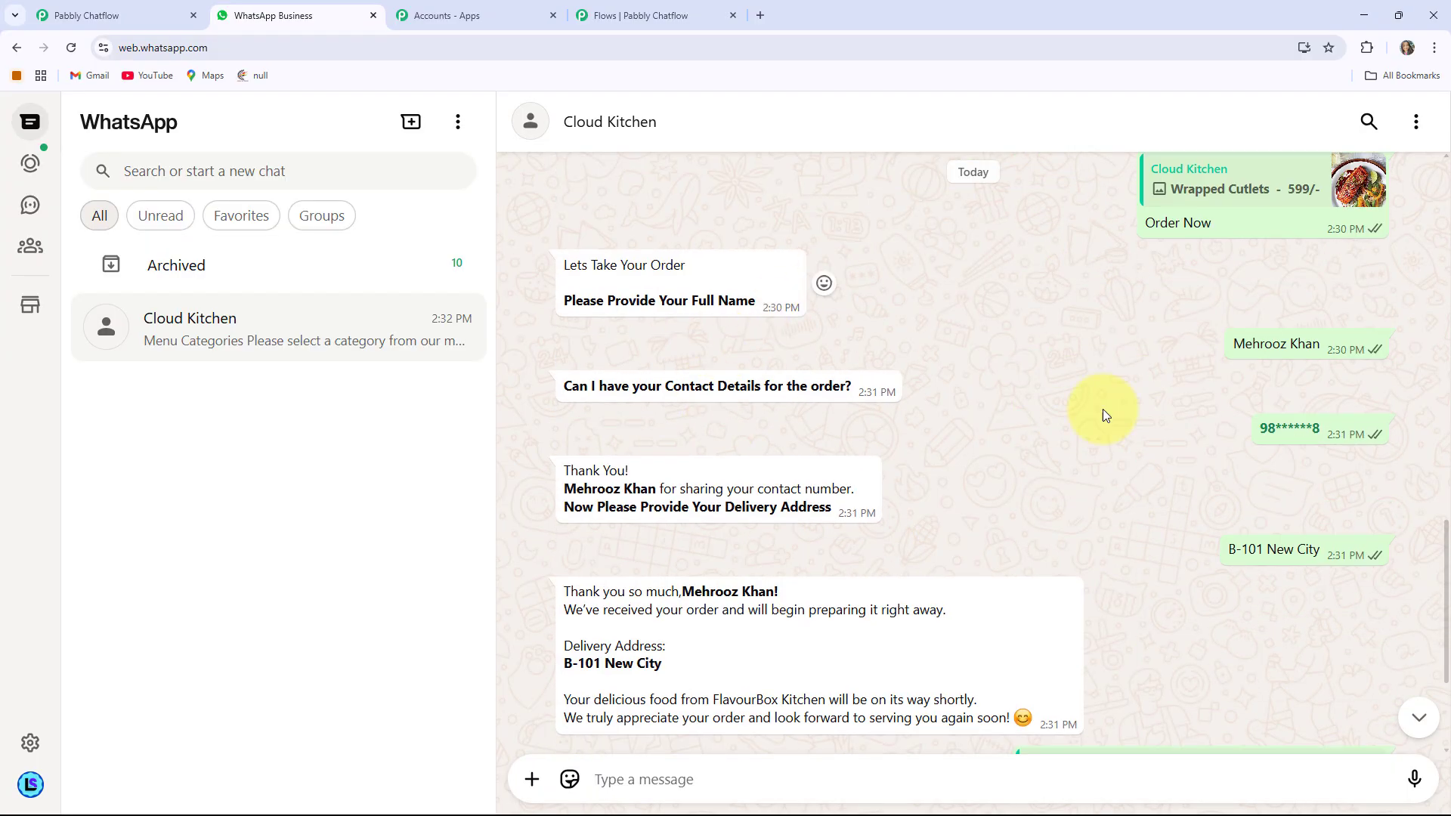
{"action": "scroll", "coordinate": [899, 423], "scroll_direction": "up", "scroll_amount": 3}
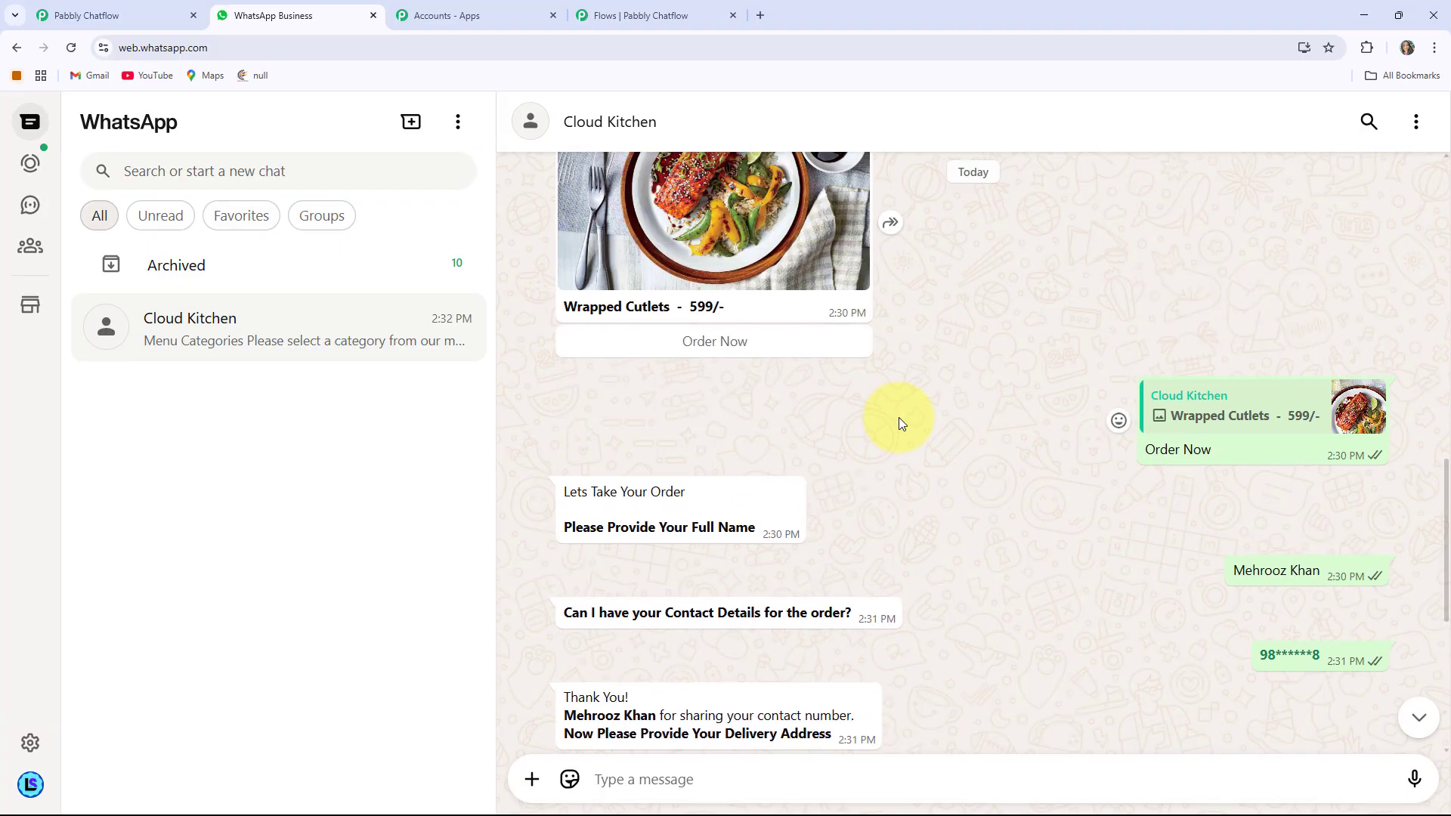